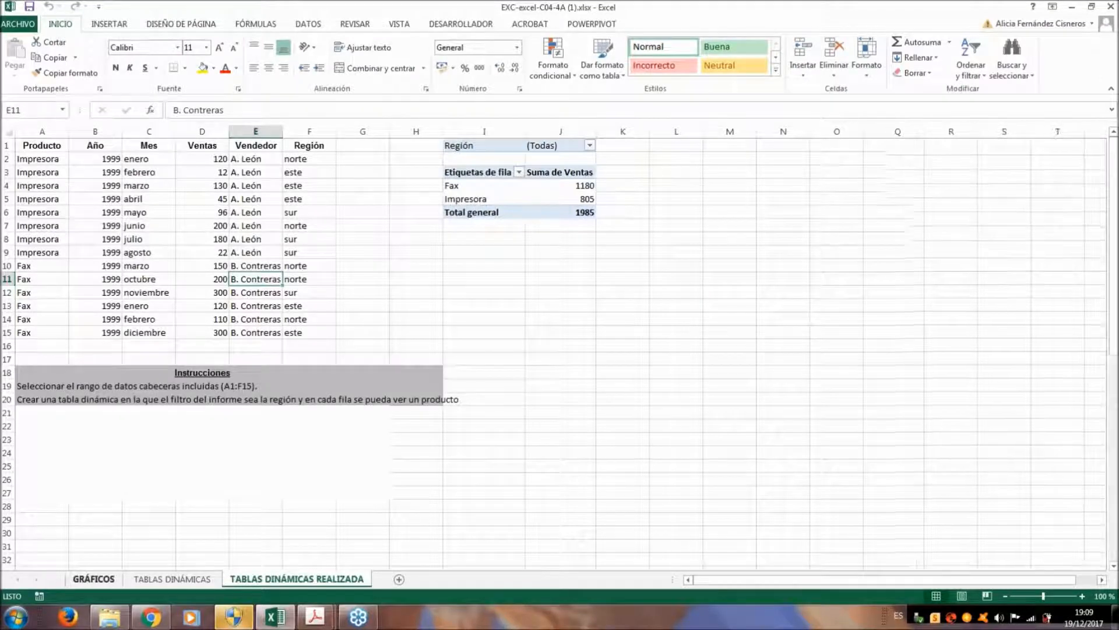
On the GRÁFICOS sheet, select the monthly figures table D2:H8, including its headers and the Total row
left_click(93, 579)
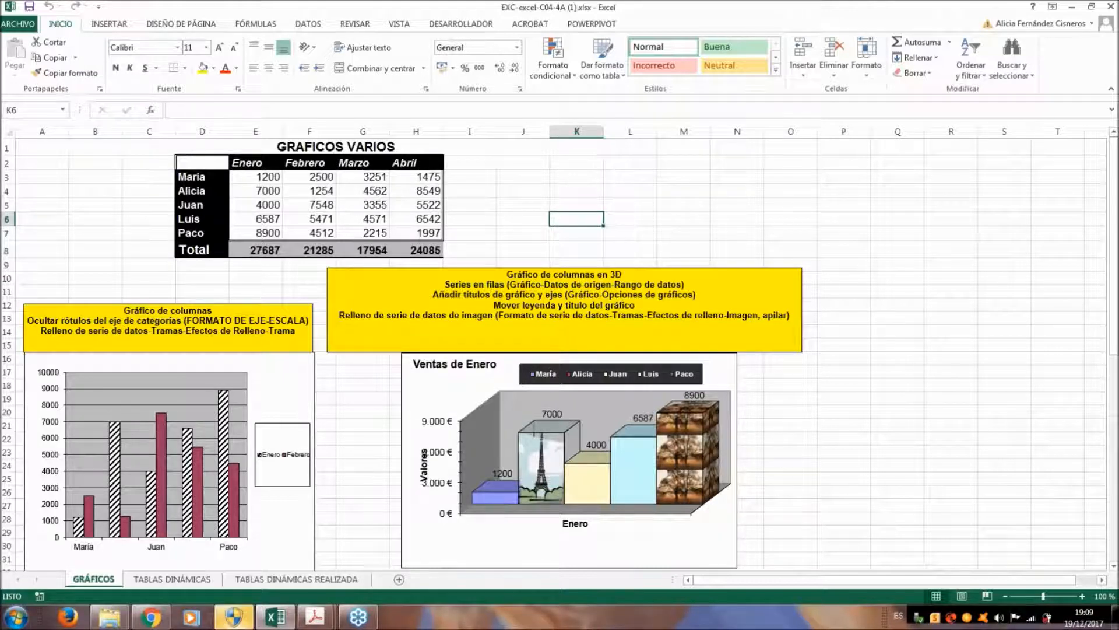
left_click(370, 188)
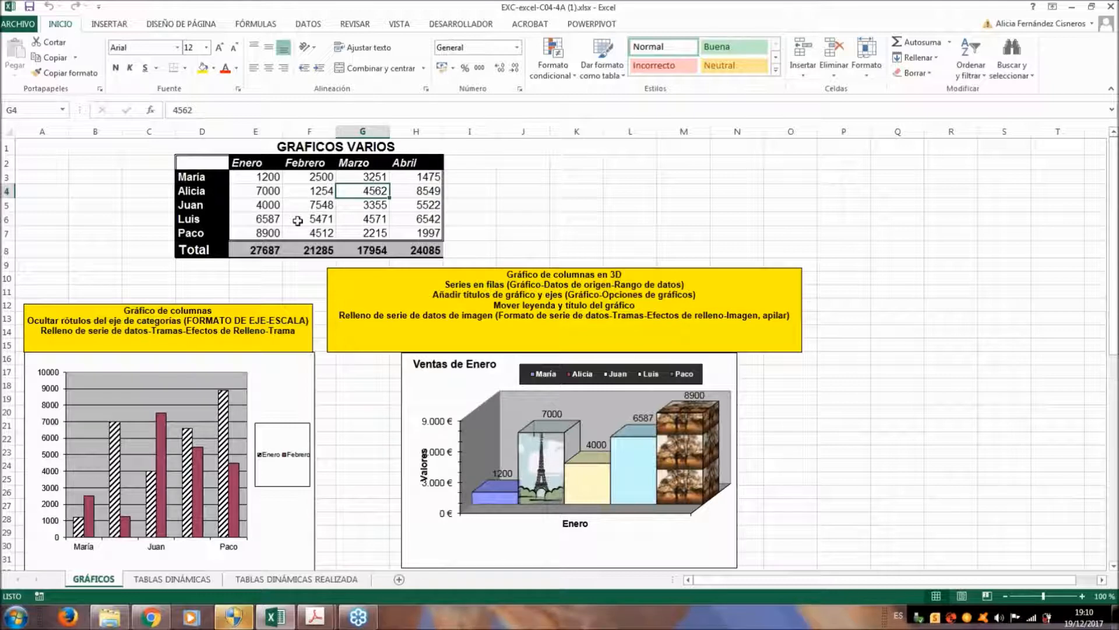
left_click(270, 224)
left_click(266, 194)
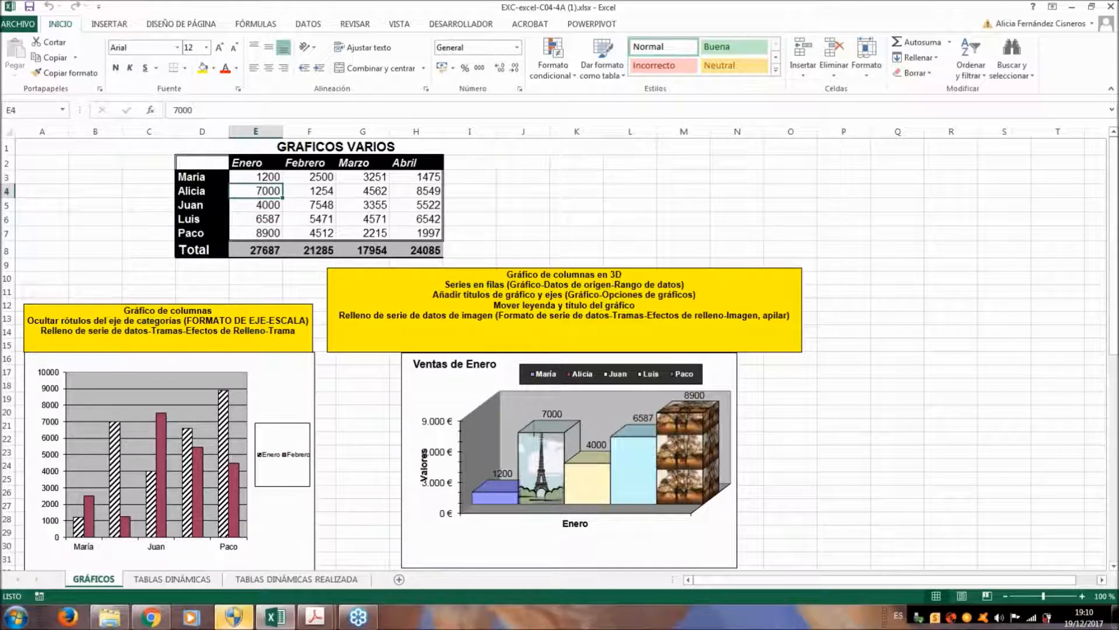
left_click_drag(192, 163, 431, 250)
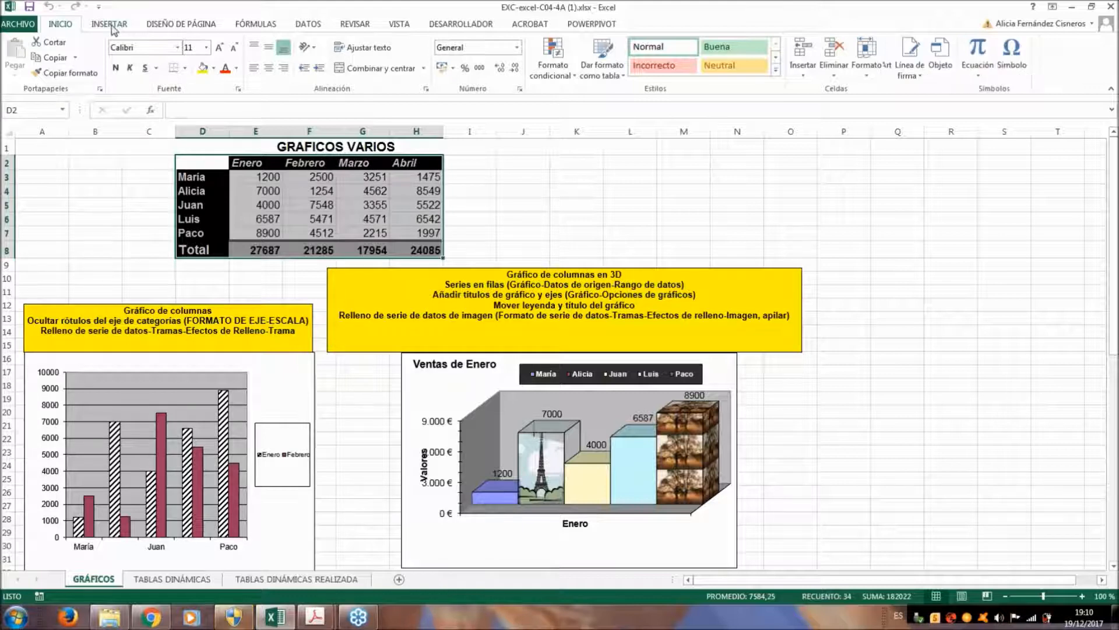
Look over the line chart gallery, and open the full Insert Chart dialog showing all chart types for the selected table
left_click(118, 24)
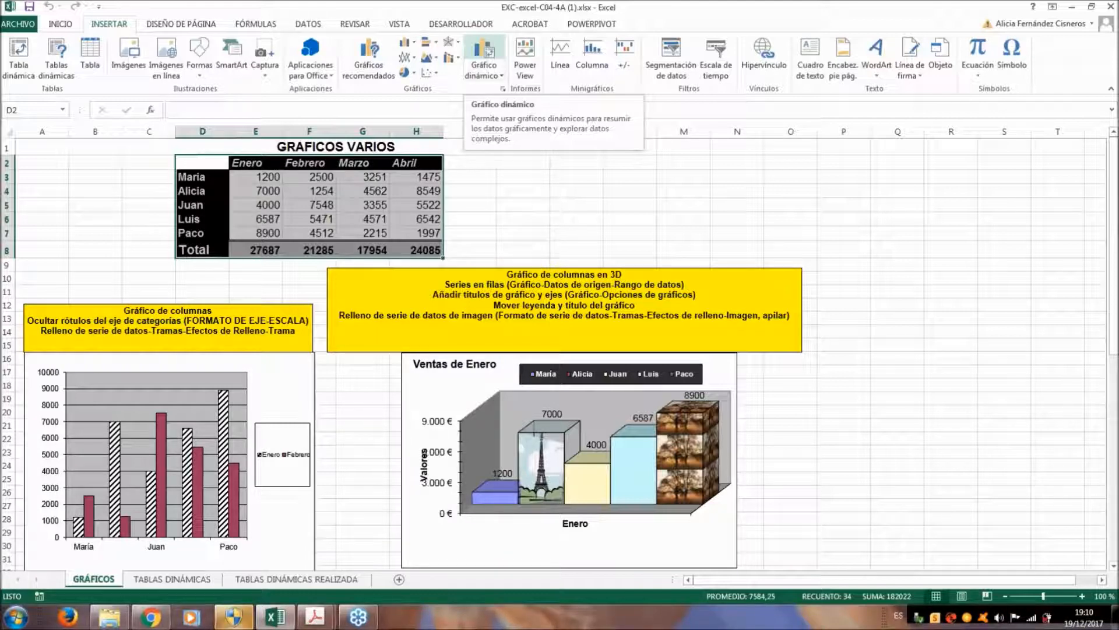
left_click(415, 60)
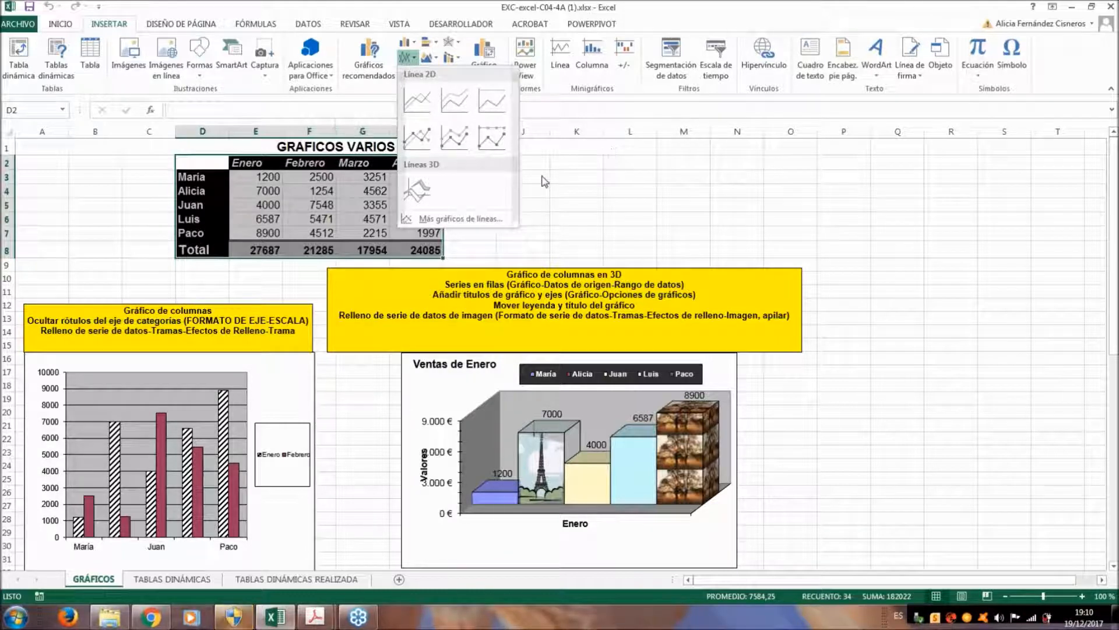
left_click(503, 96)
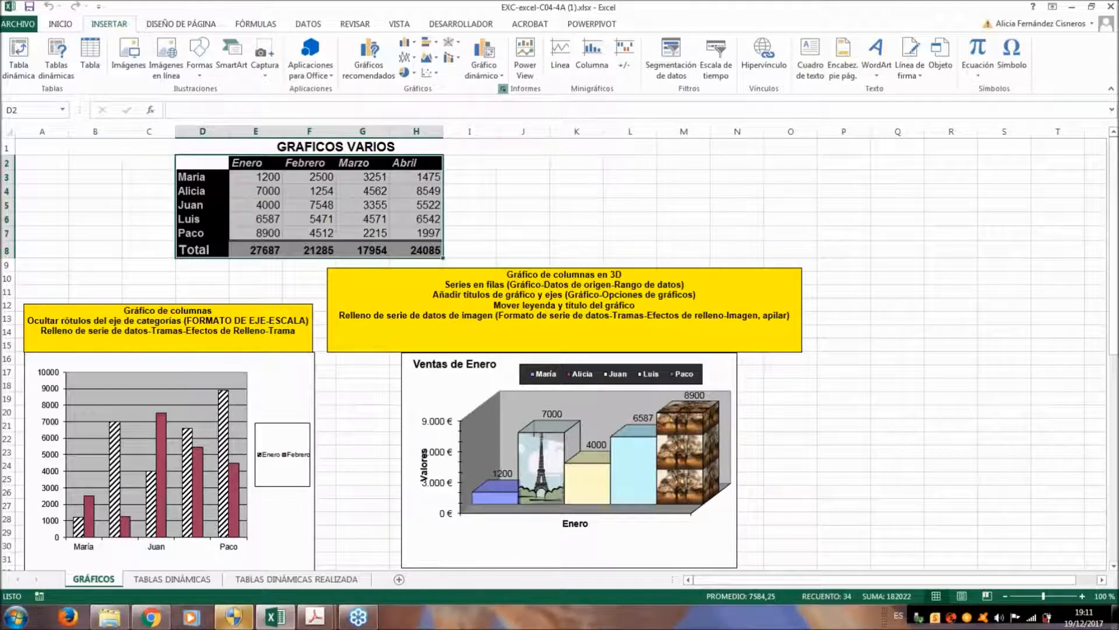
left_click(503, 88)
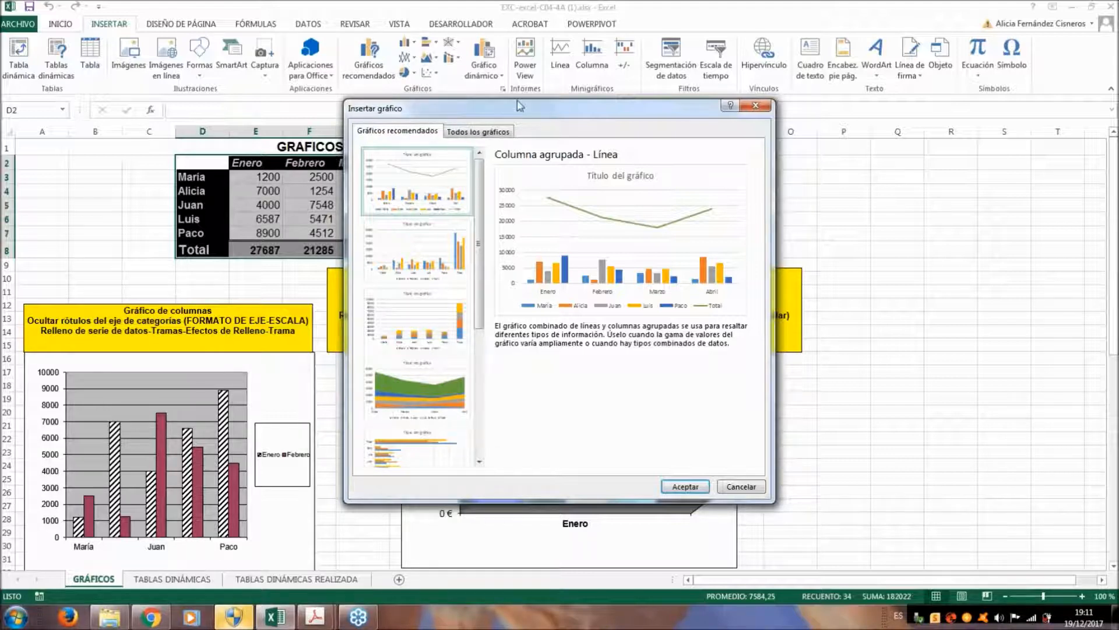
left_click(483, 133)
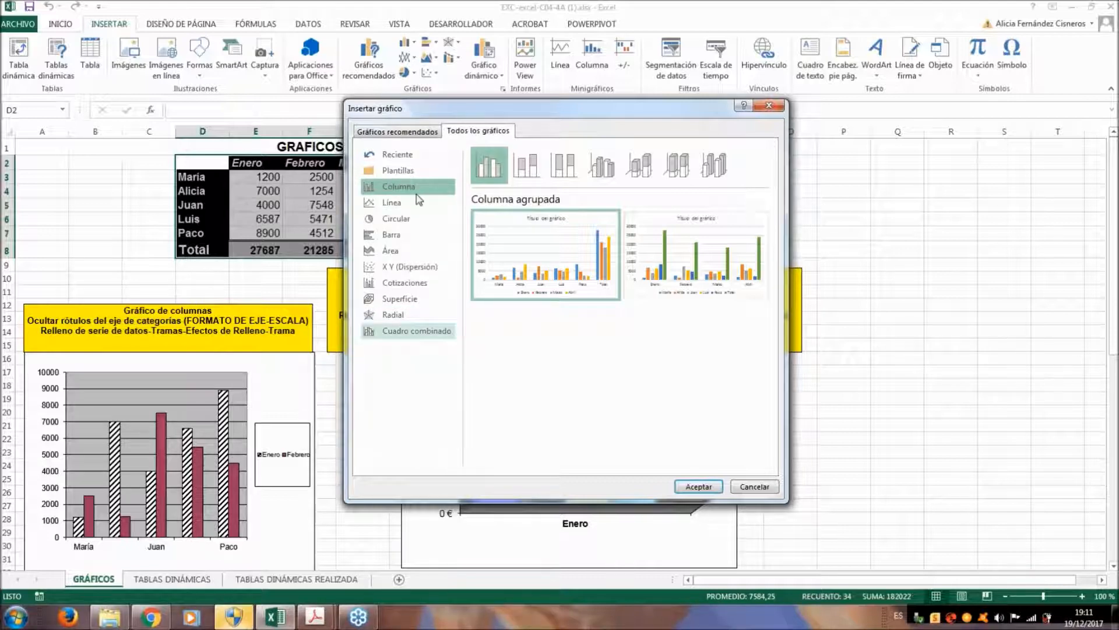
Examine the line, pie, bar, area, XY scatter, stock, surface and radar chart types offered for the selected data
left_click(397, 205)
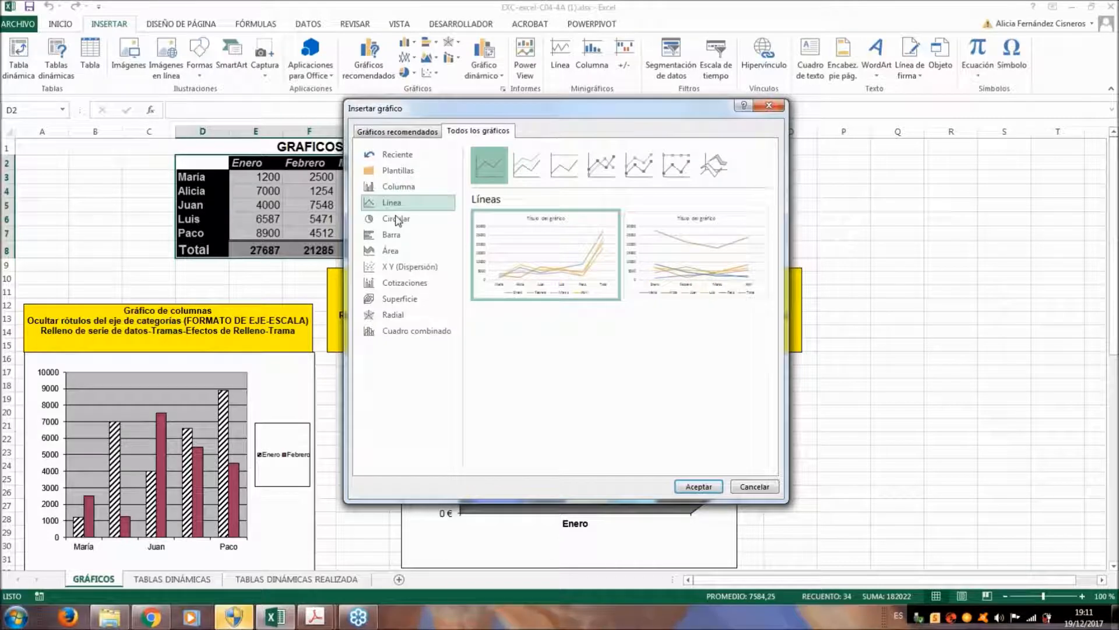
left_click(396, 218)
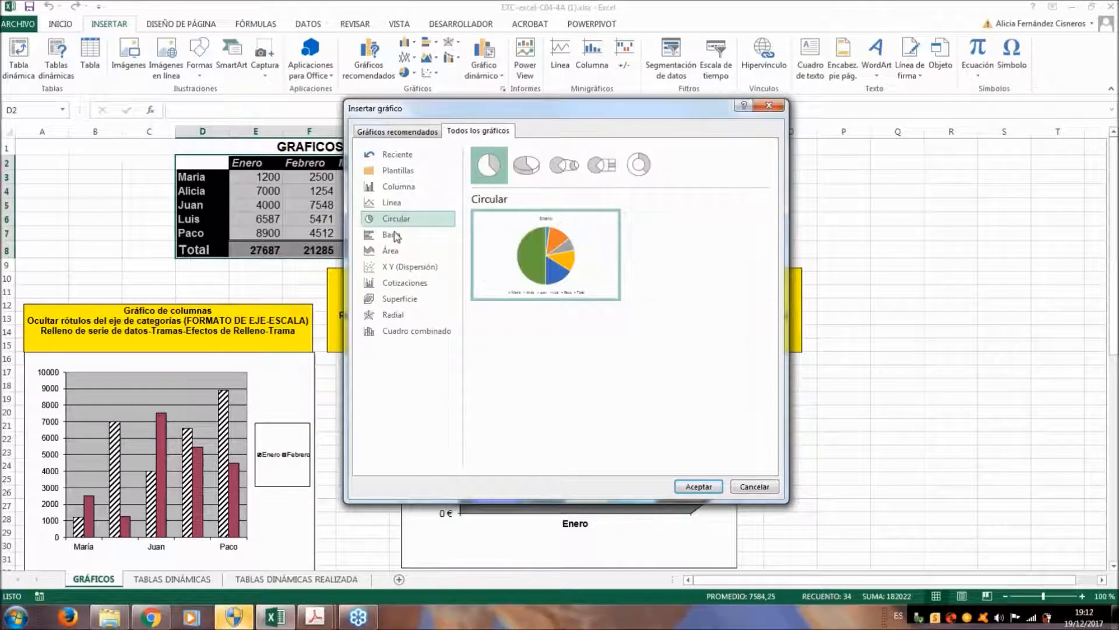
left_click(396, 236)
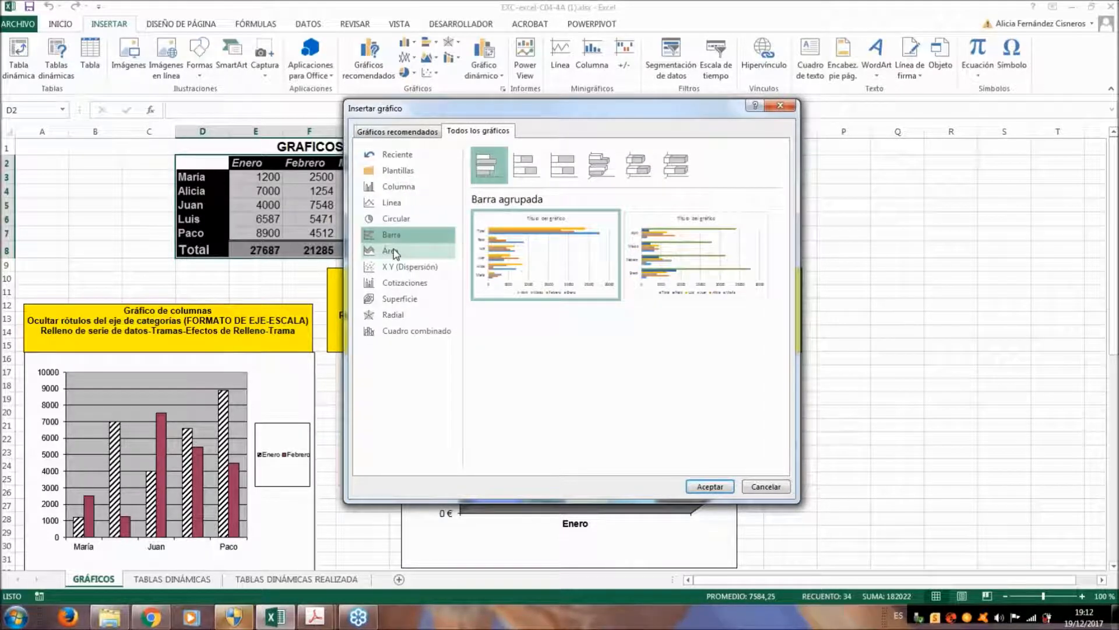
left_click(395, 251)
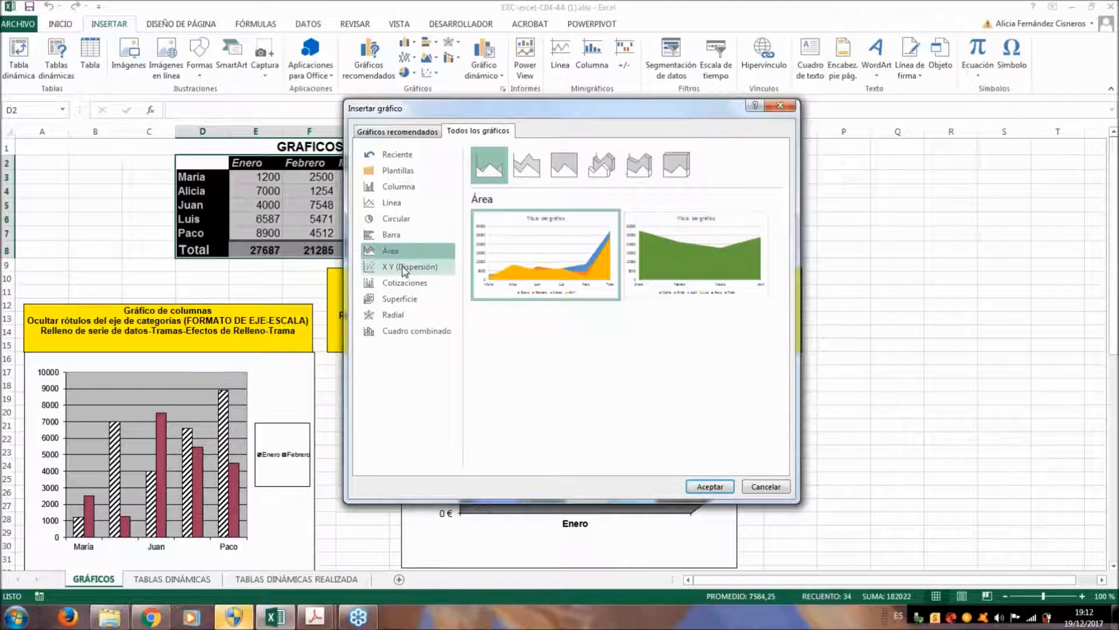
left_click(404, 268)
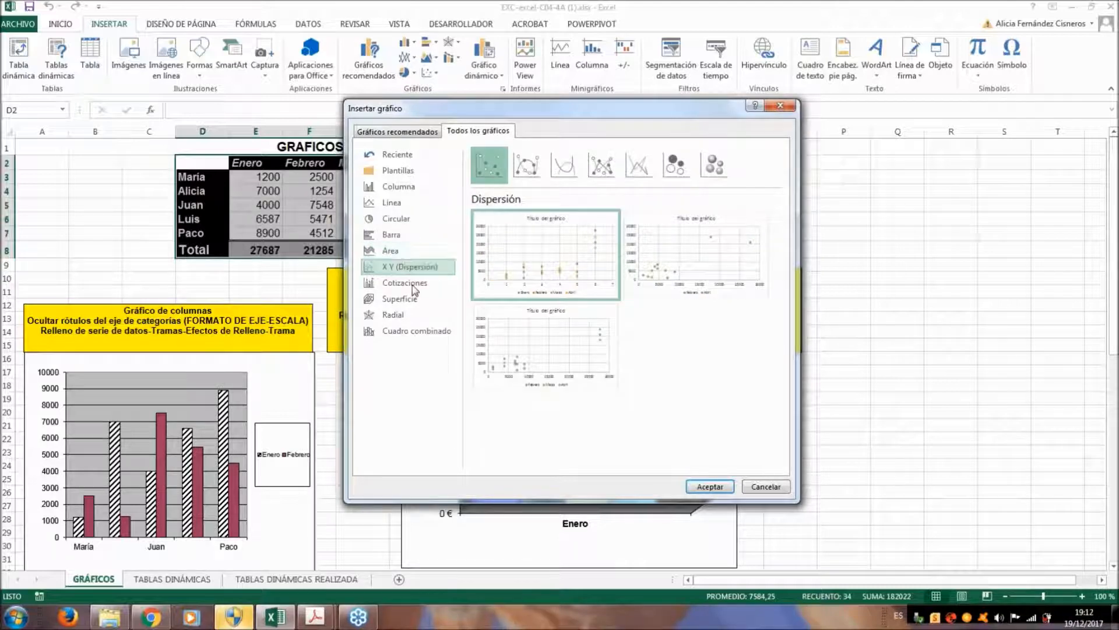
left_click(408, 284)
left_click(404, 298)
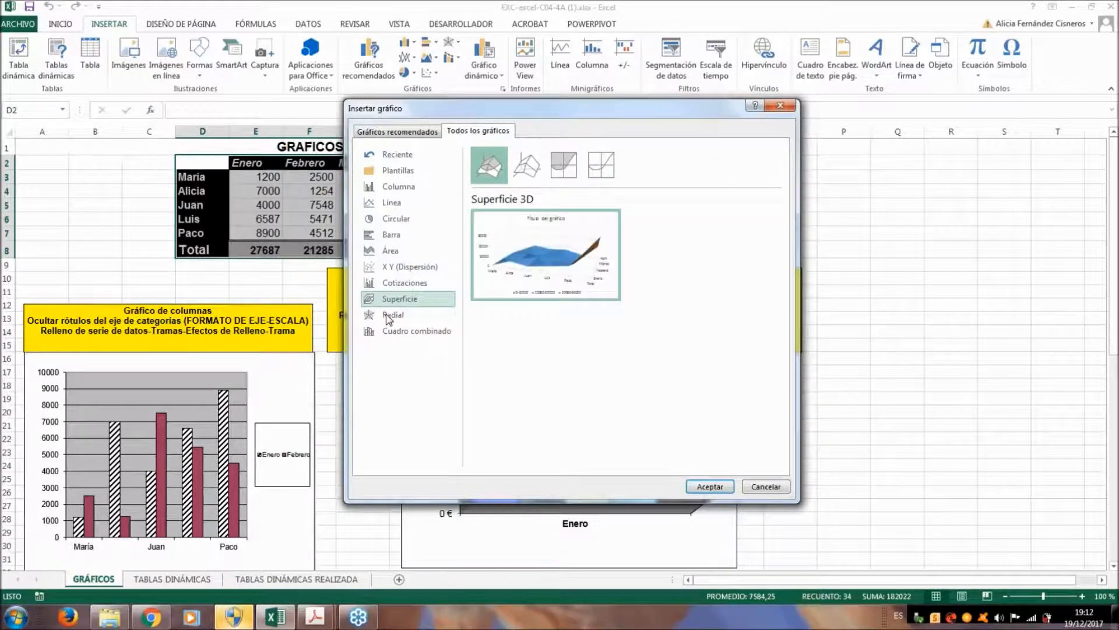
left_click(386, 314)
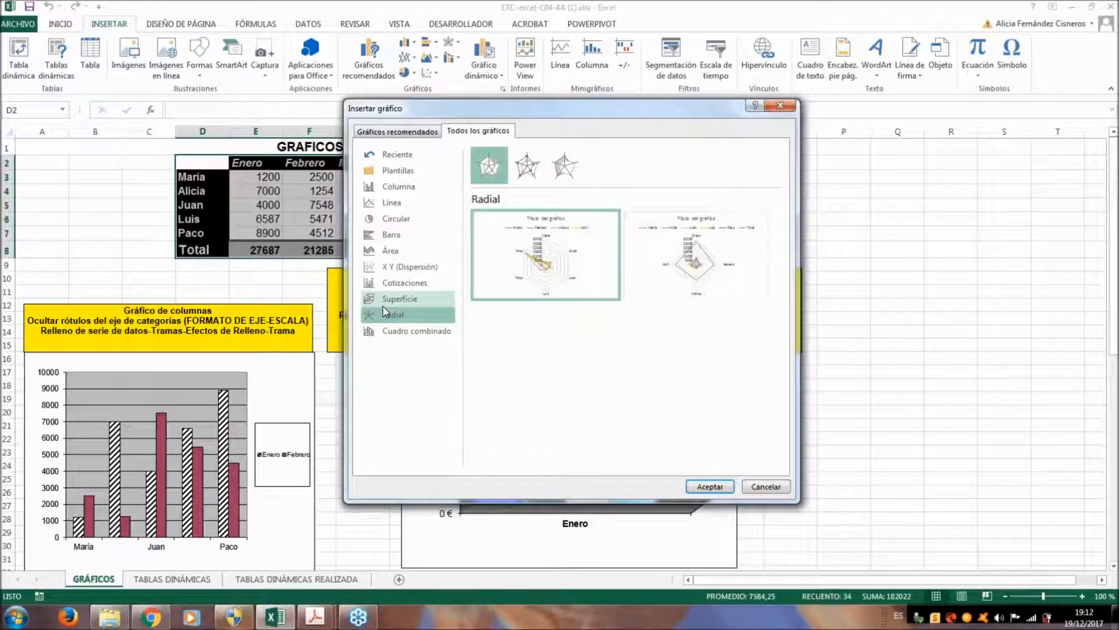
left_click(418, 301)
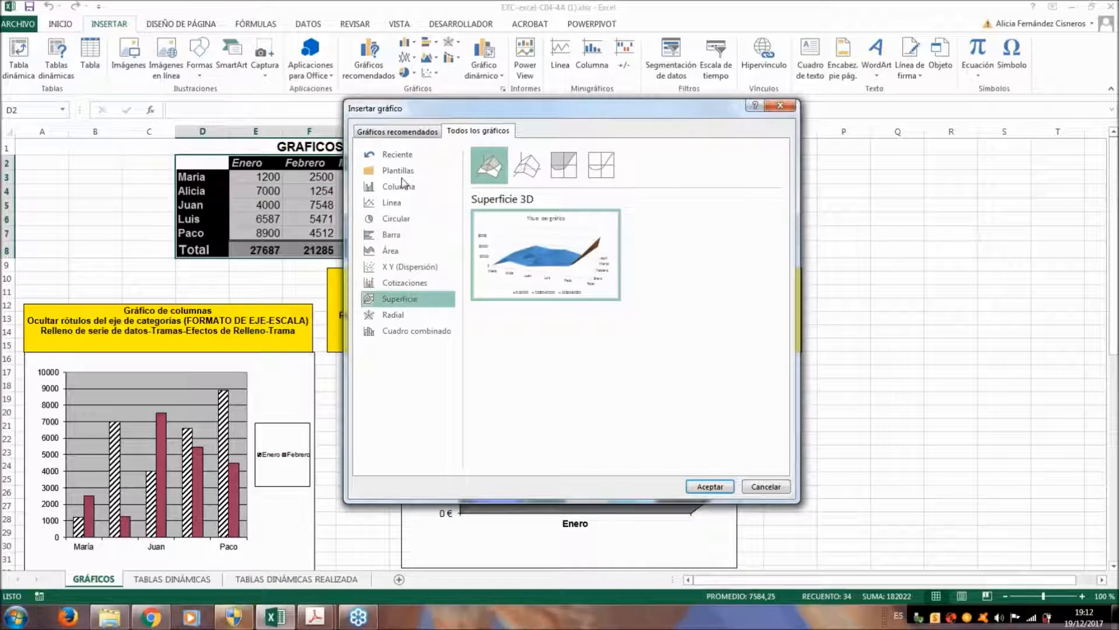
Compare the column chart subtypes, including clustered, stacked, 100% stacked and the 3-D clustered and stacked variants
left_click(400, 187)
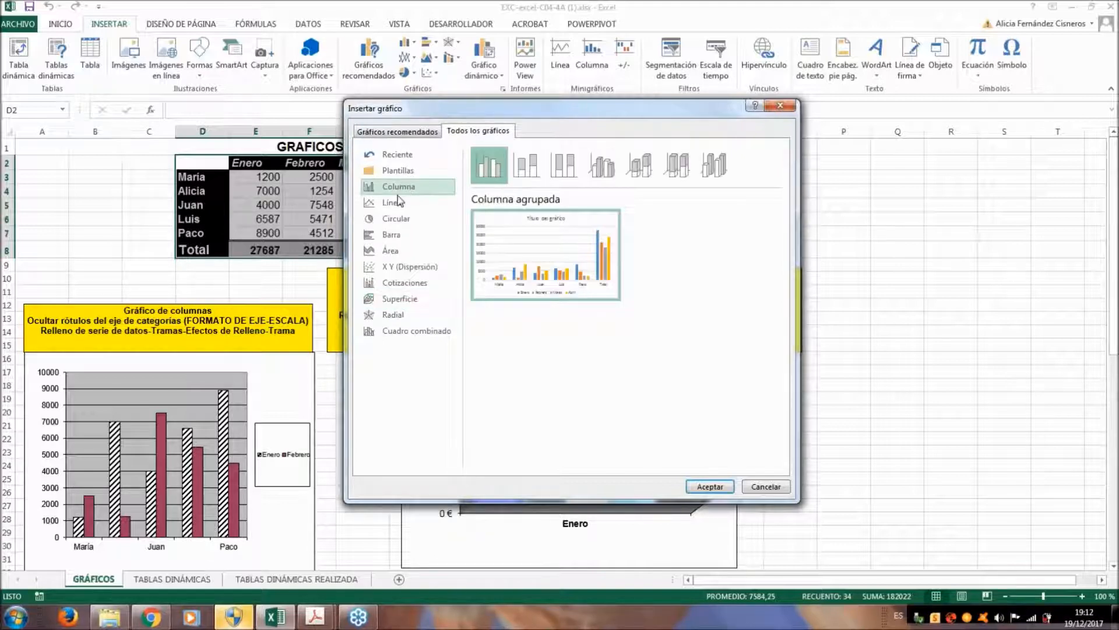
left_click(393, 204)
left_click(397, 187)
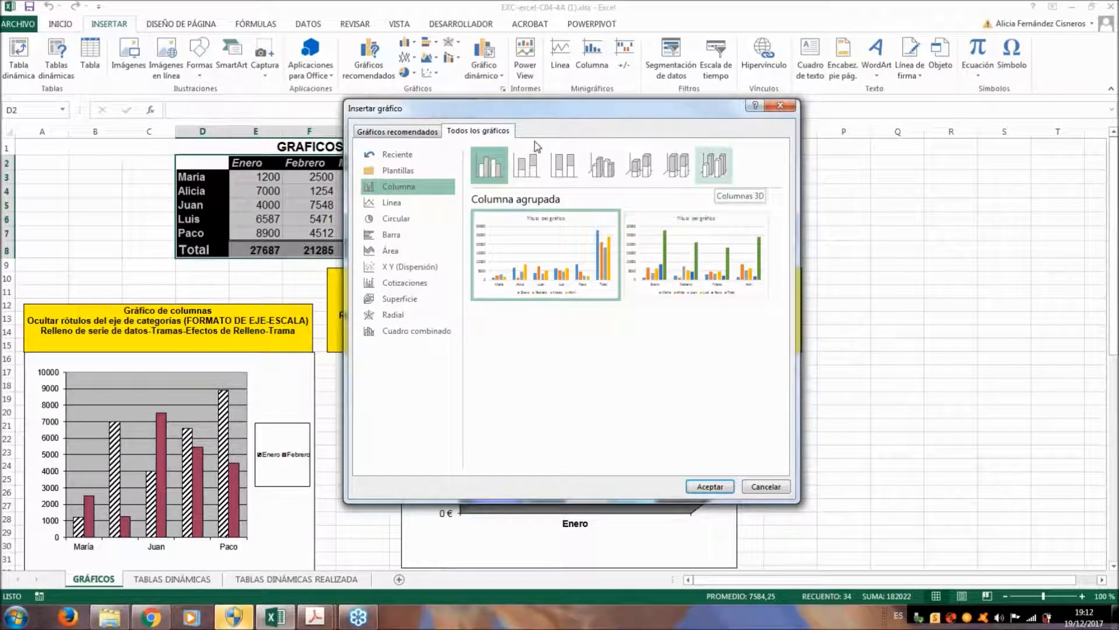
left_click(574, 169)
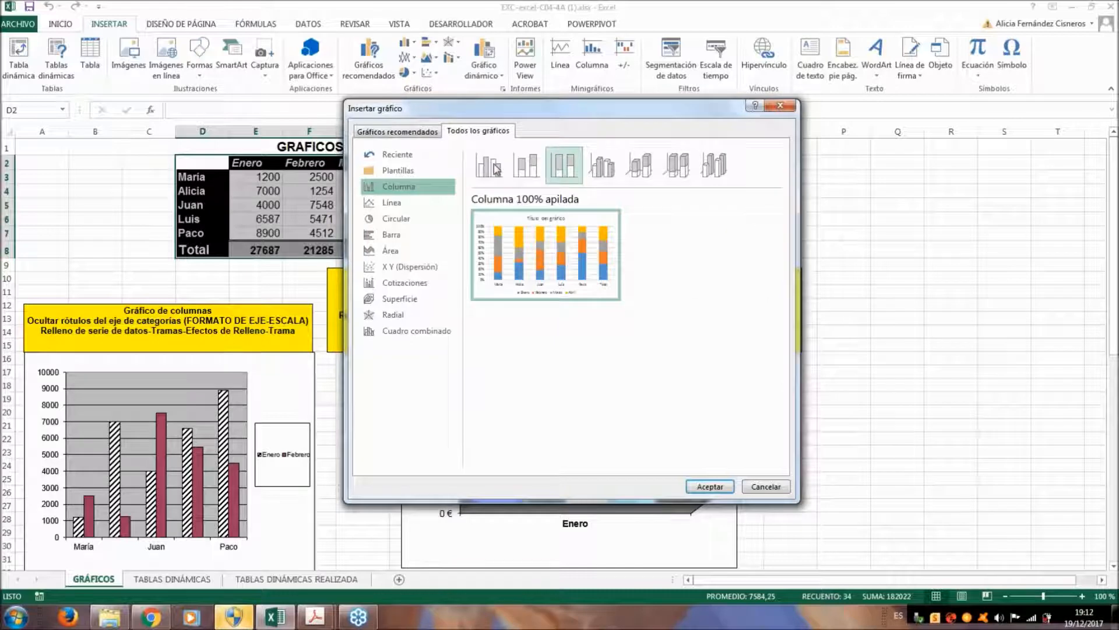
left_click(496, 169)
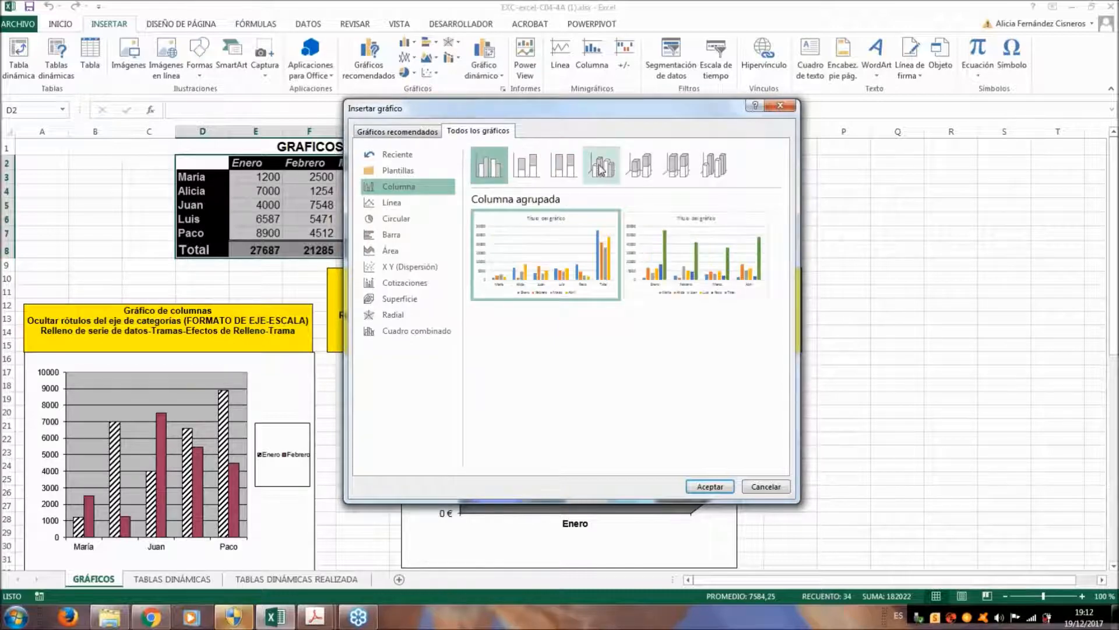
left_click(601, 169)
left_click(646, 169)
left_click(497, 168)
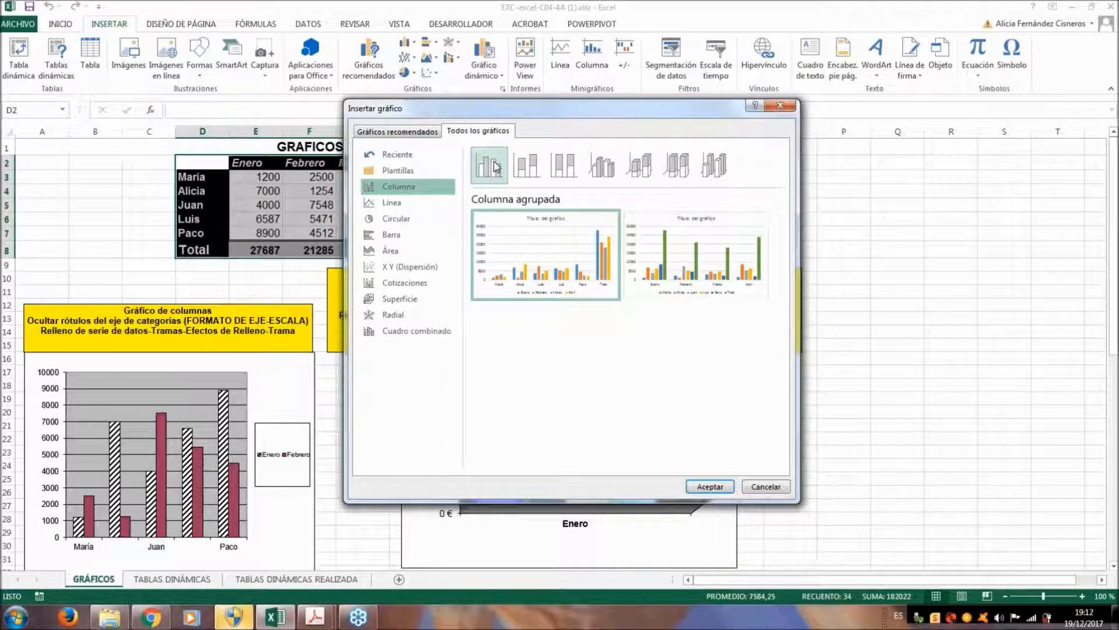
left_click(527, 166)
left_click(570, 167)
left_click(490, 175)
mouse_move(511, 257)
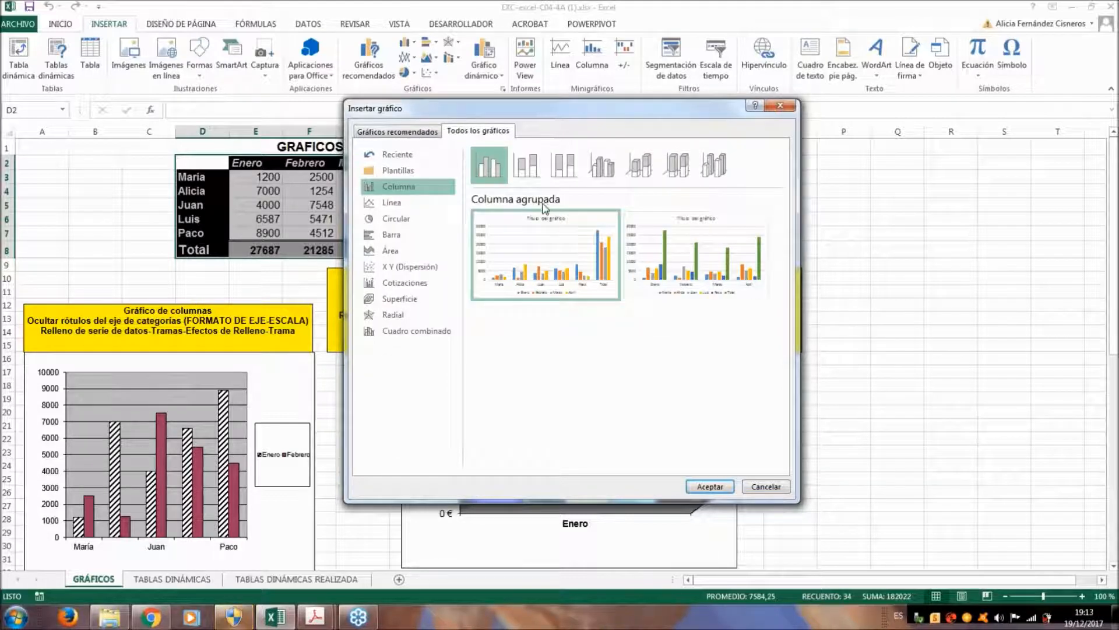
left_click(524, 174)
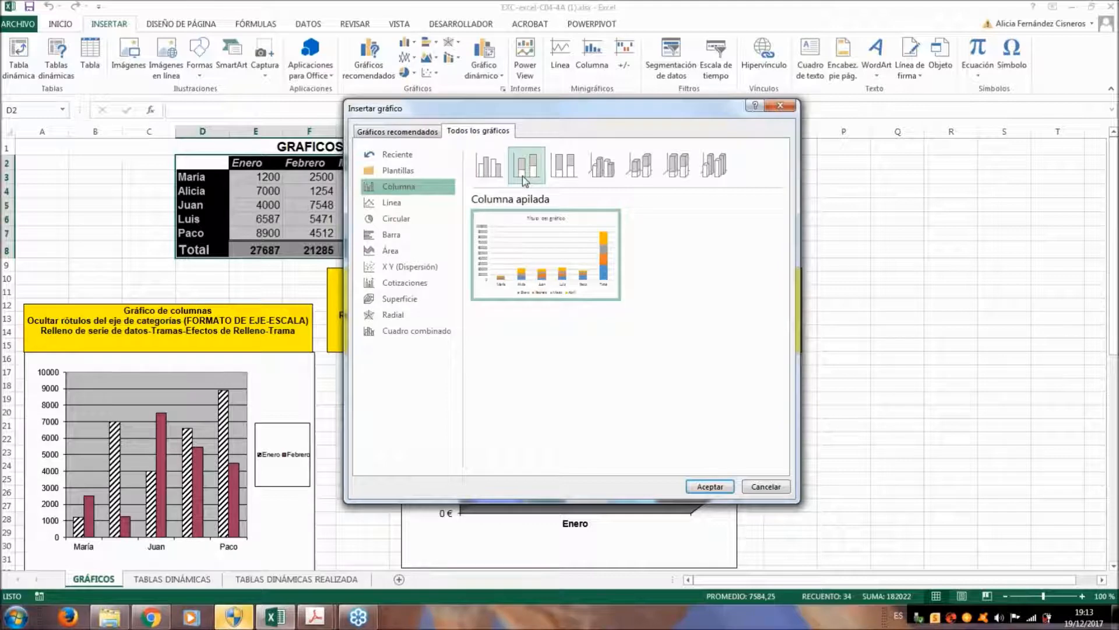
left_click(558, 177)
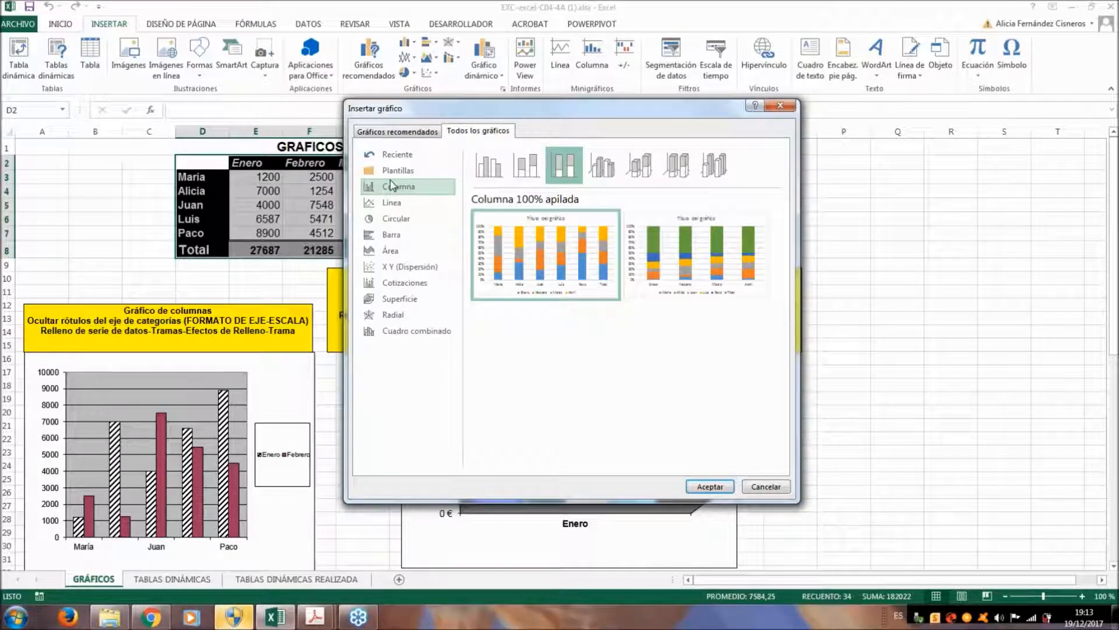
Compare the line chart subtypes: basic lines, stacked line and 100% stacked line
left_click(394, 204)
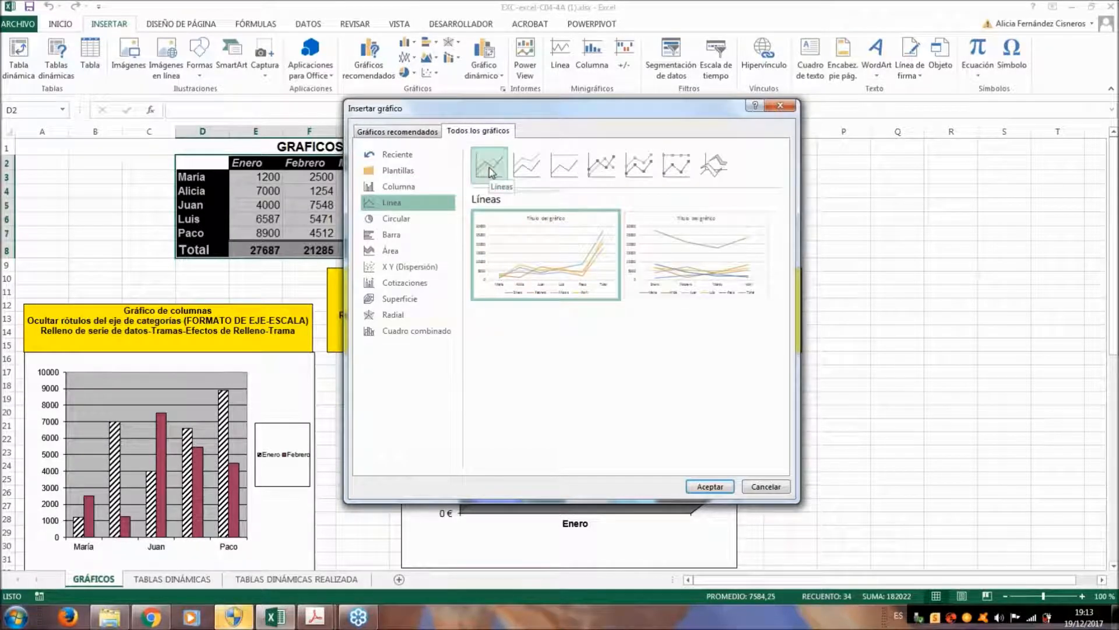
left_click(527, 169)
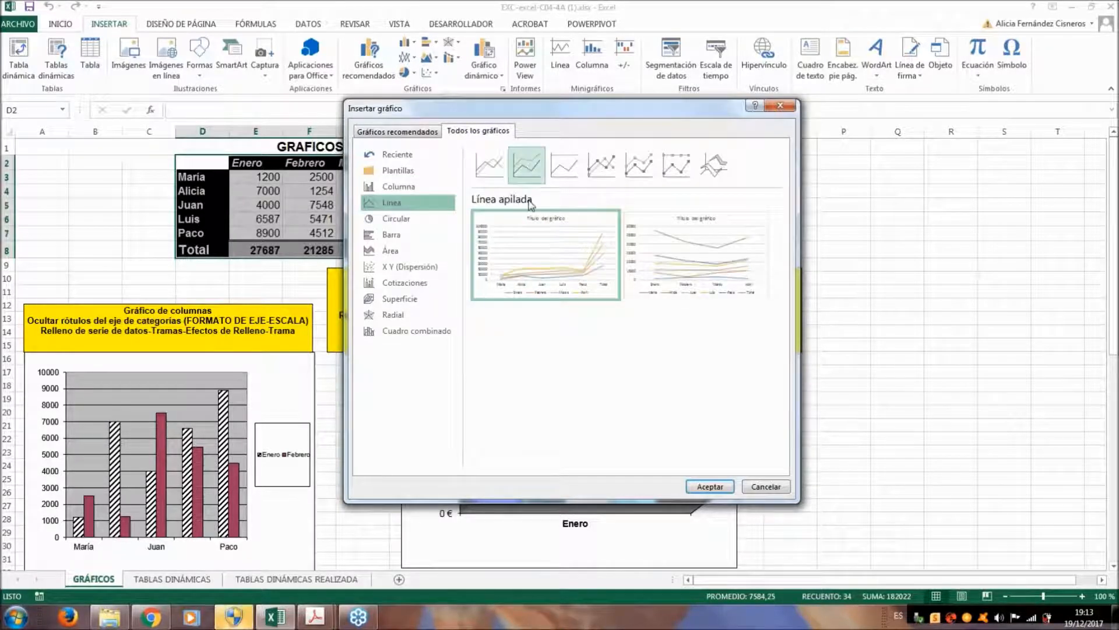
left_click(557, 168)
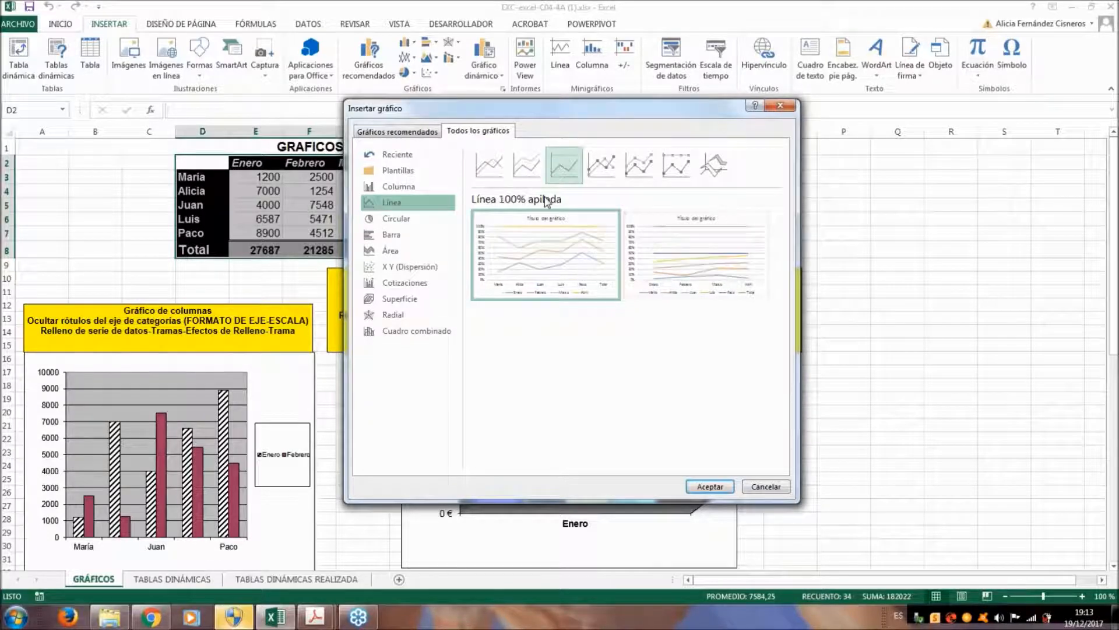
left_click(475, 160)
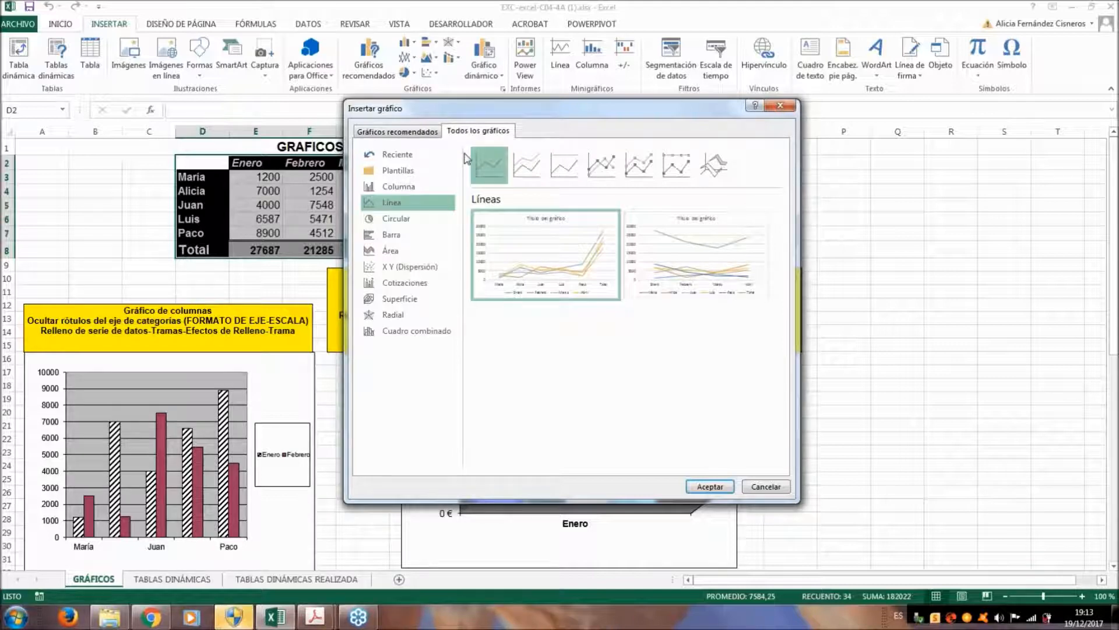
Compare the enlarged previews of the clustered column chart and the basic line chart for the selected table
left_click(372, 187)
mouse_move(483, 287)
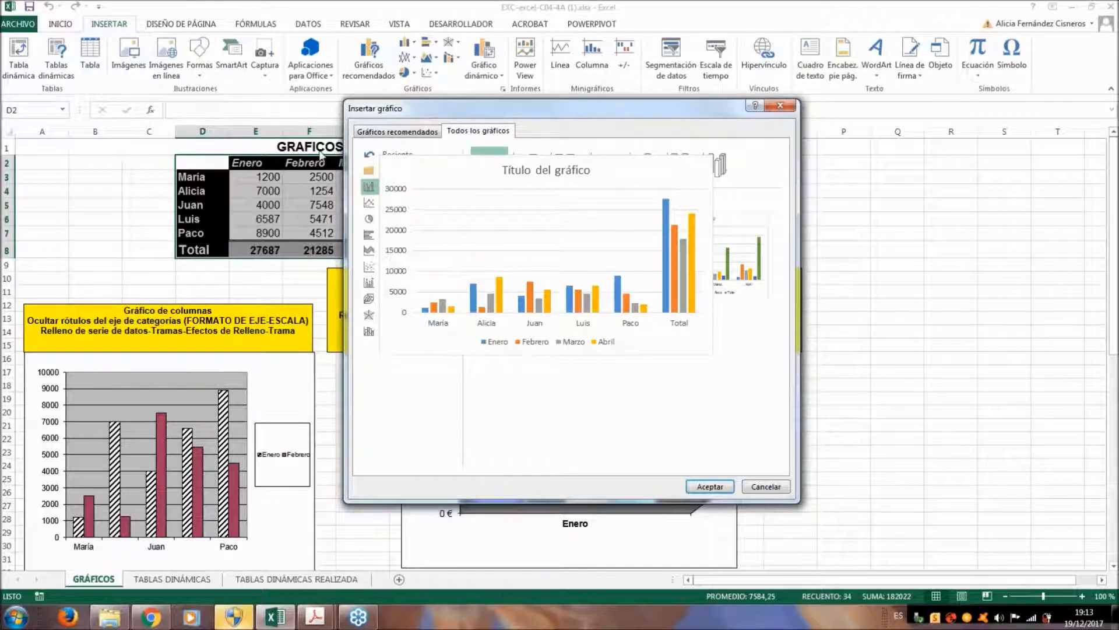
left_click(392, 202)
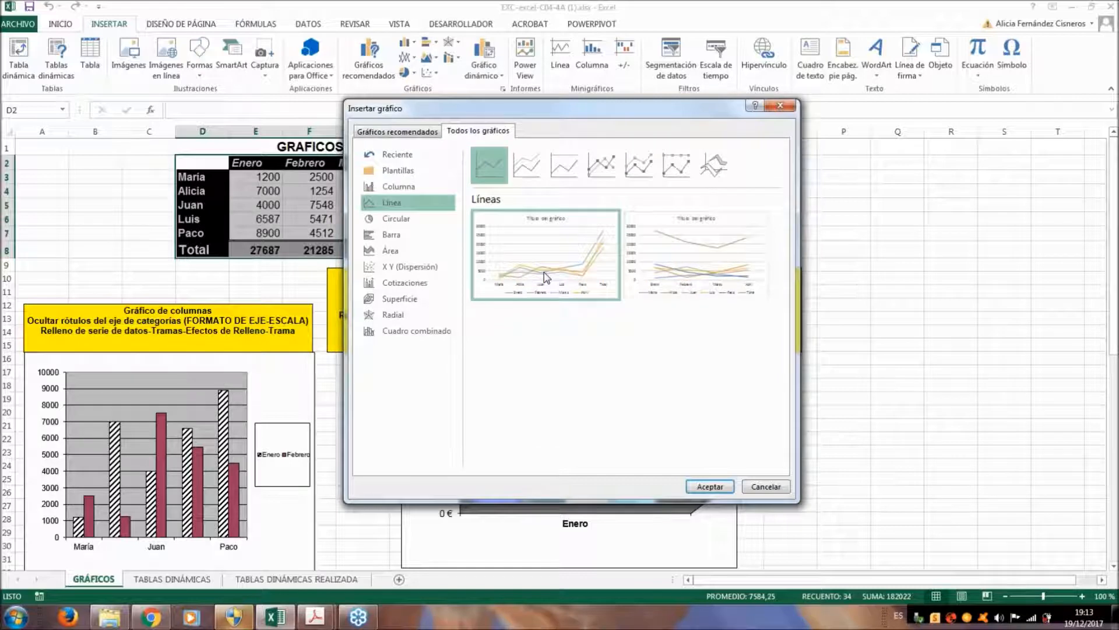
mouse_move(547, 277)
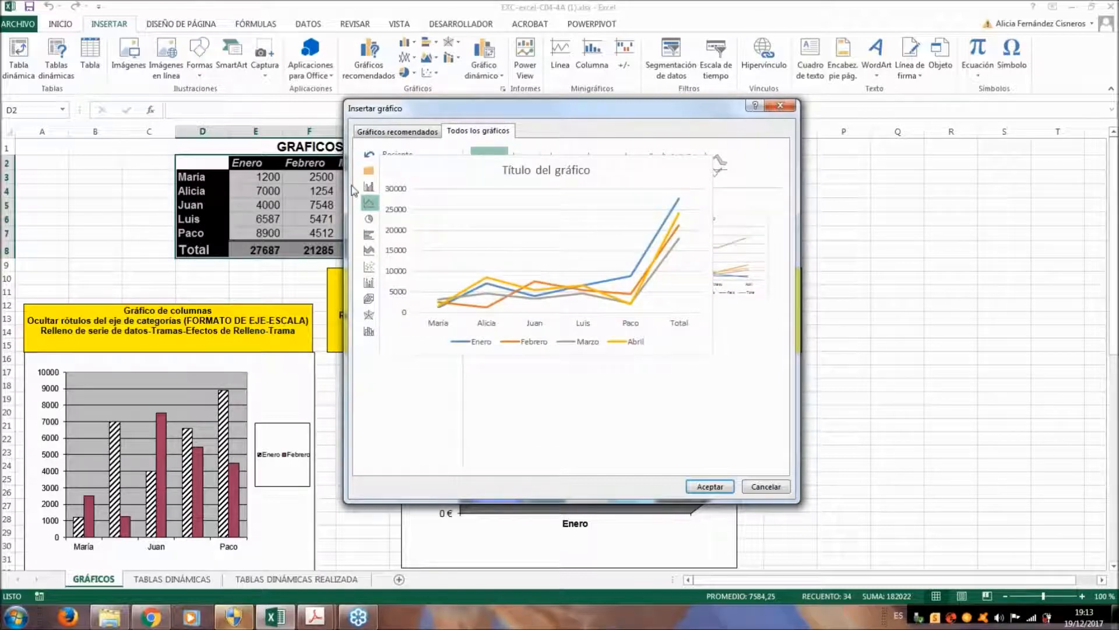
Return to the column charts, move the dialog off the source table and examine the stacked column preview
left_click(386, 187)
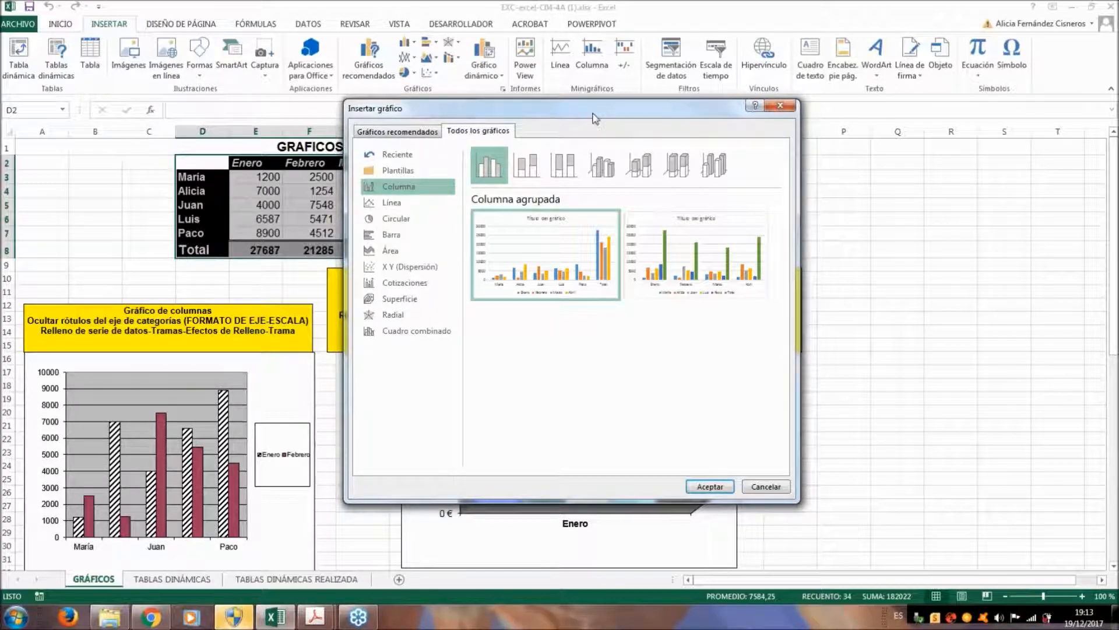
left_click_drag(594, 119, 636, 134)
left_click(569, 185)
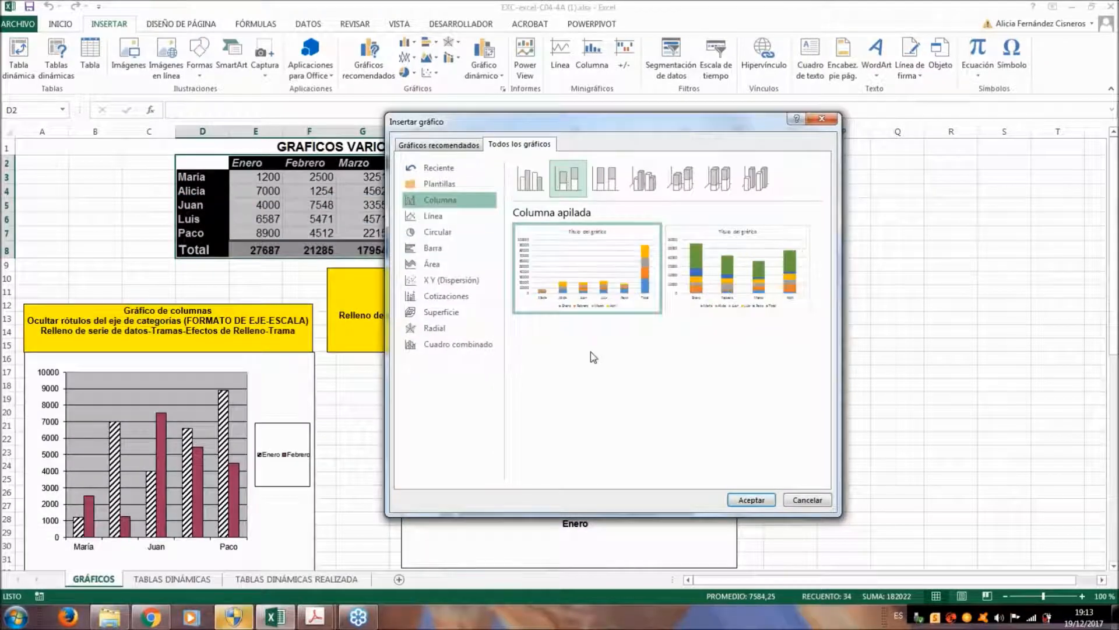
mouse_move(618, 270)
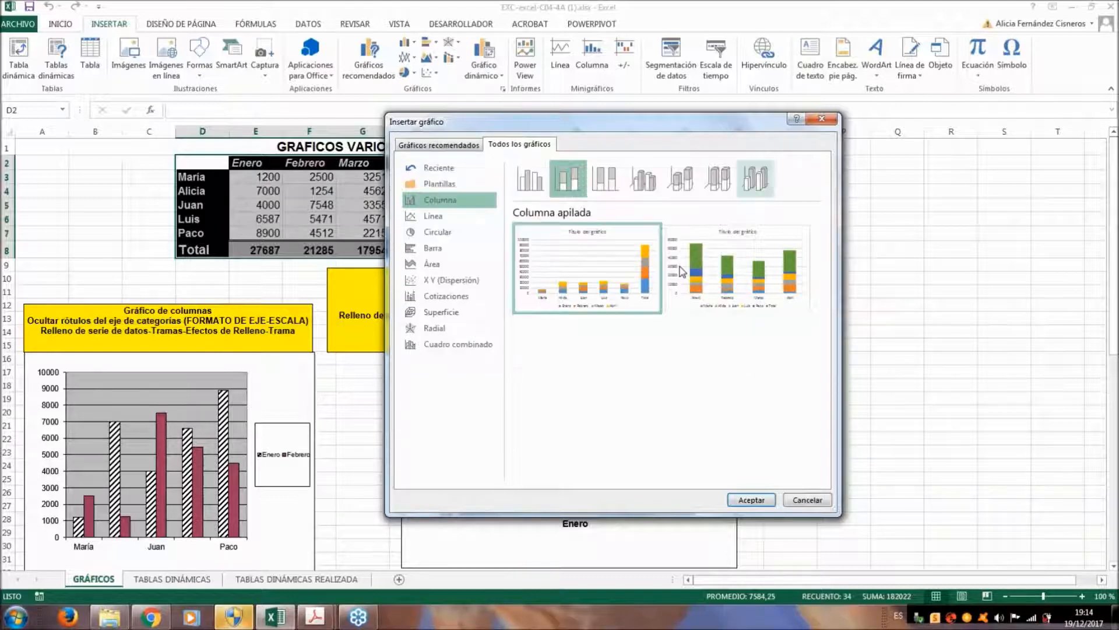
Examine the 100% stacked column preview for the table after the stacked column one
mouse_move(600, 309)
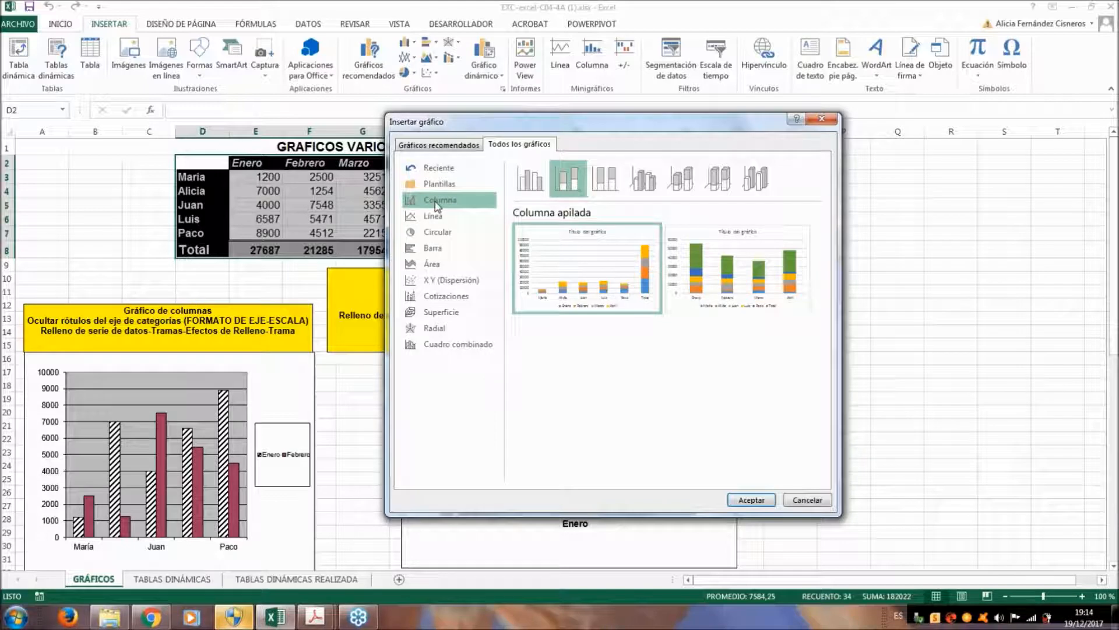
left_click(605, 181)
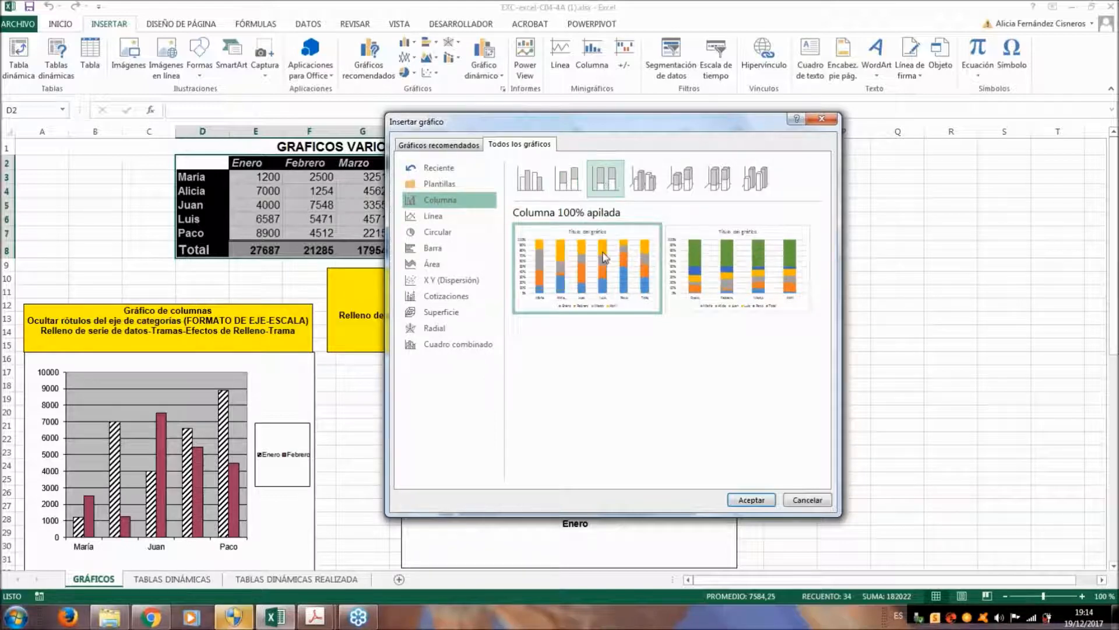
mouse_move(603, 250)
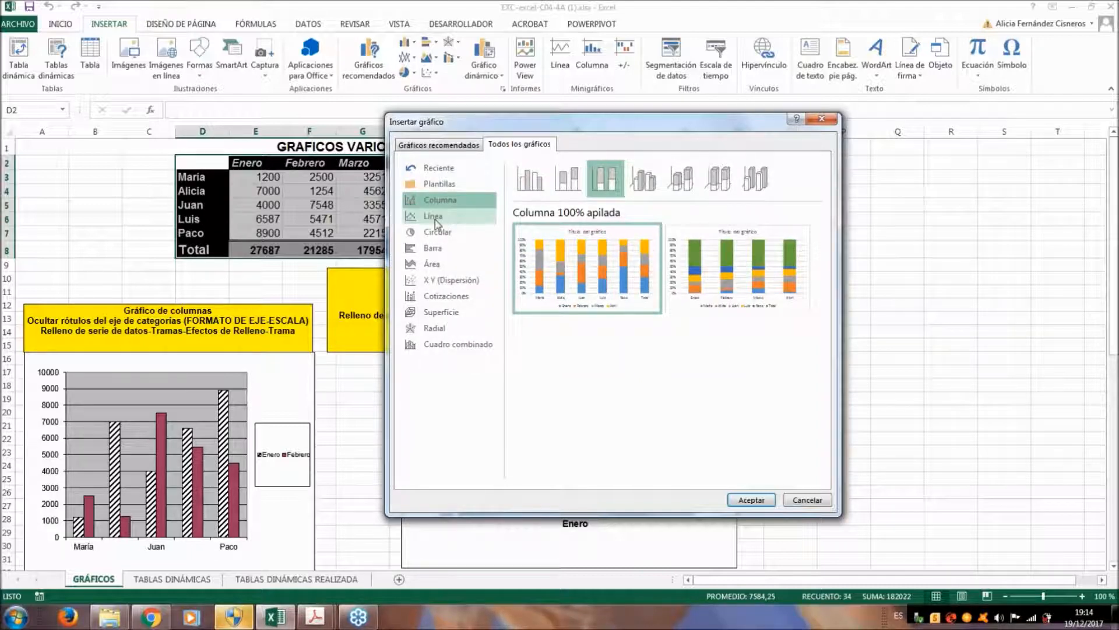
Compare the basic, stacked and 100% stacked line subtypes for the same data
left_click(435, 216)
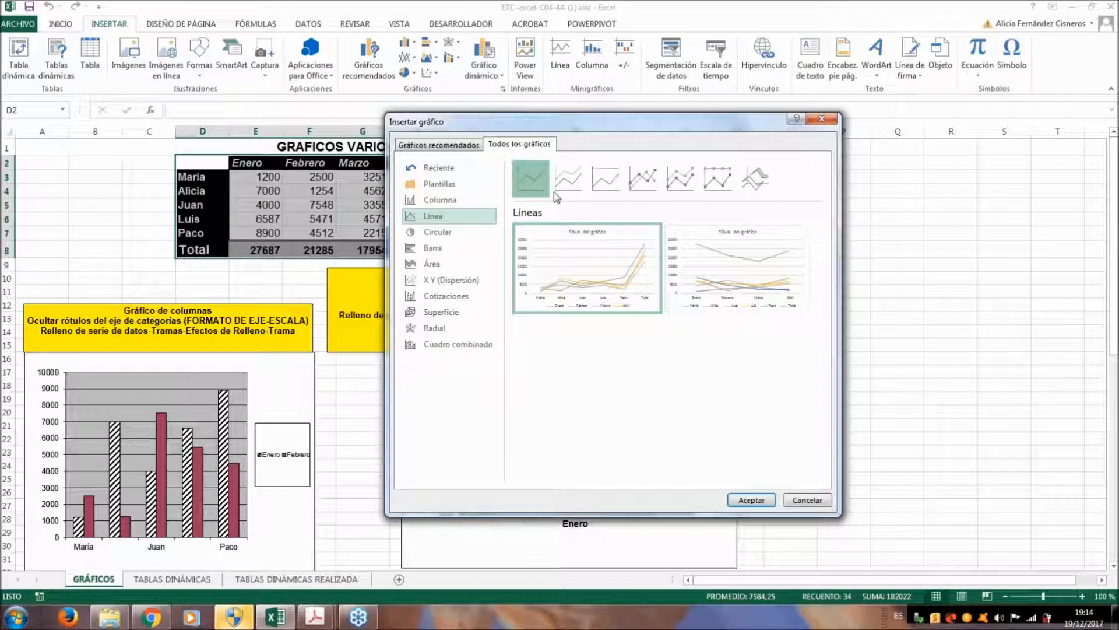
left_click(568, 178)
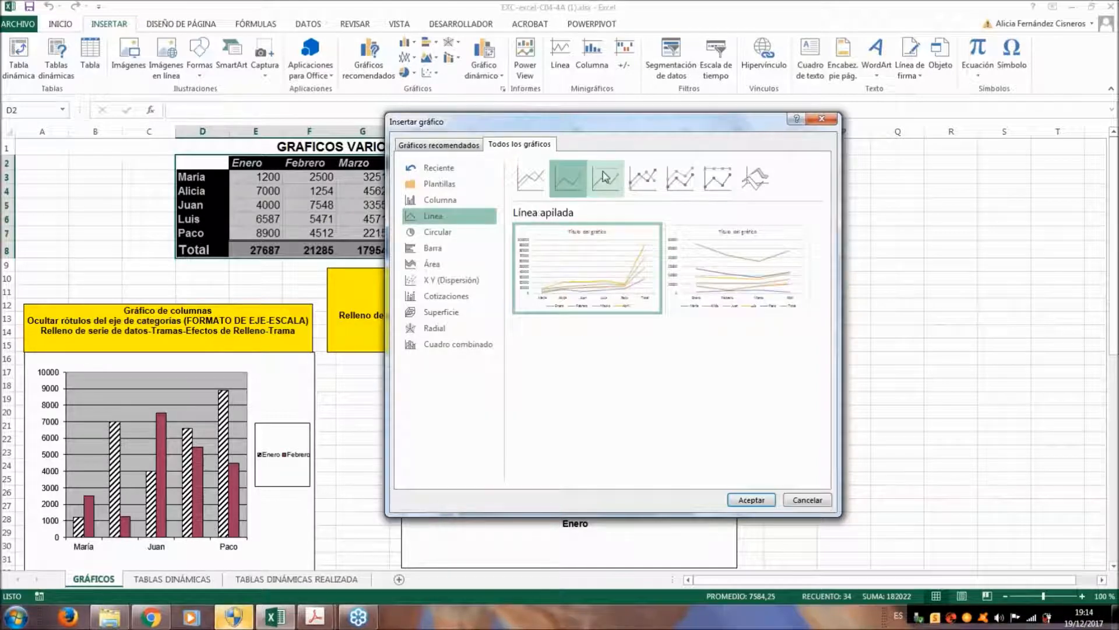
left_click(606, 177)
left_click(578, 178)
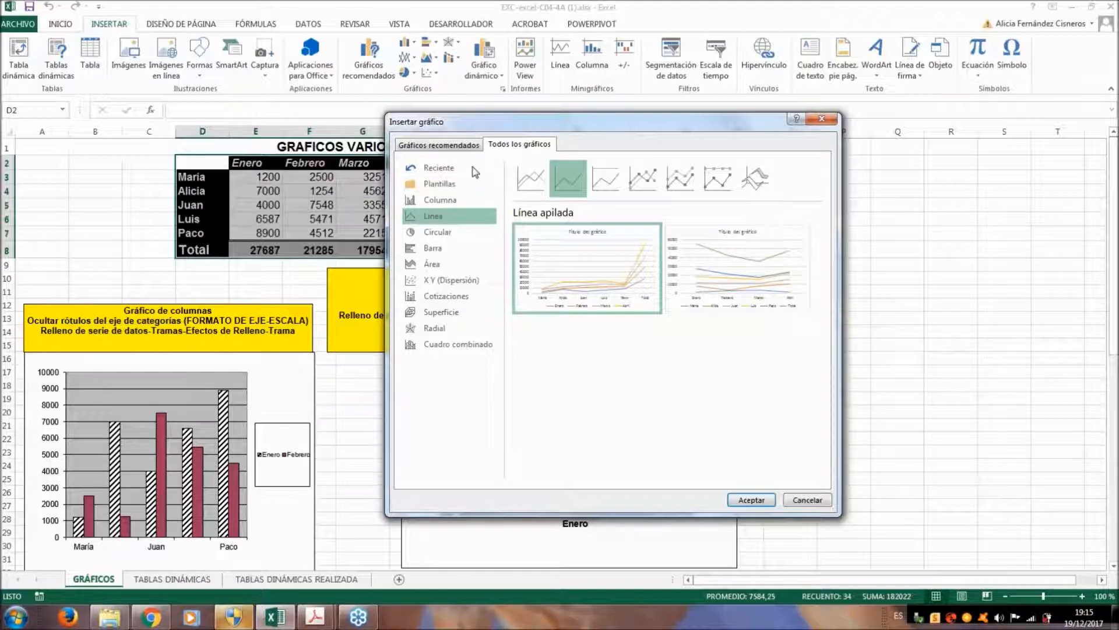
Return to the column charts and compare the clustered subtype with the 100% stacked one
left_click(439, 201)
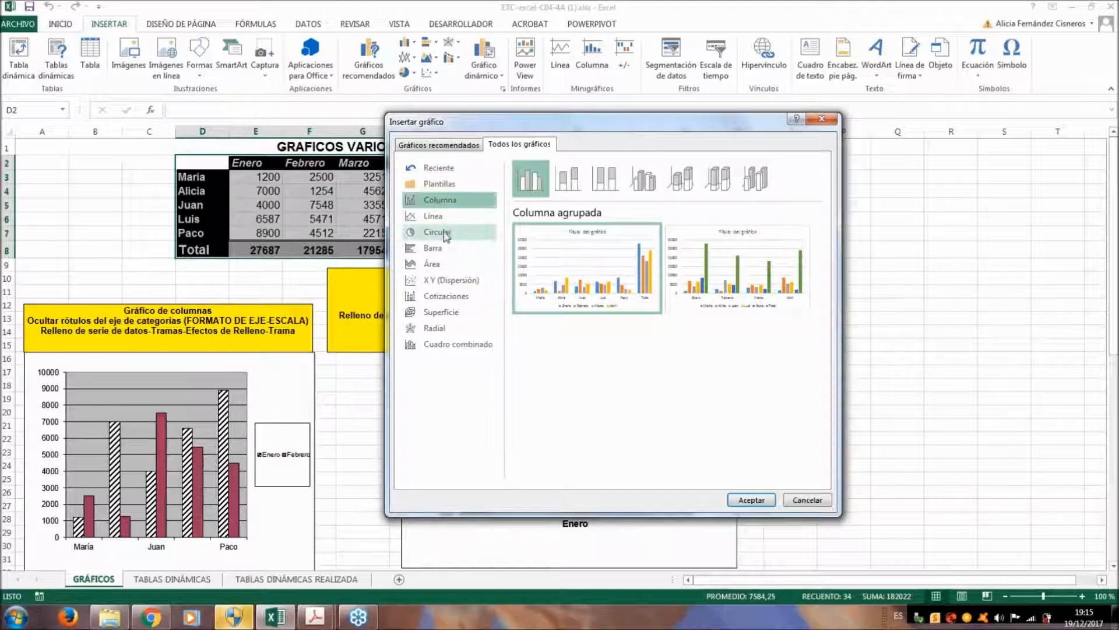
left_click(446, 232)
left_click(465, 197)
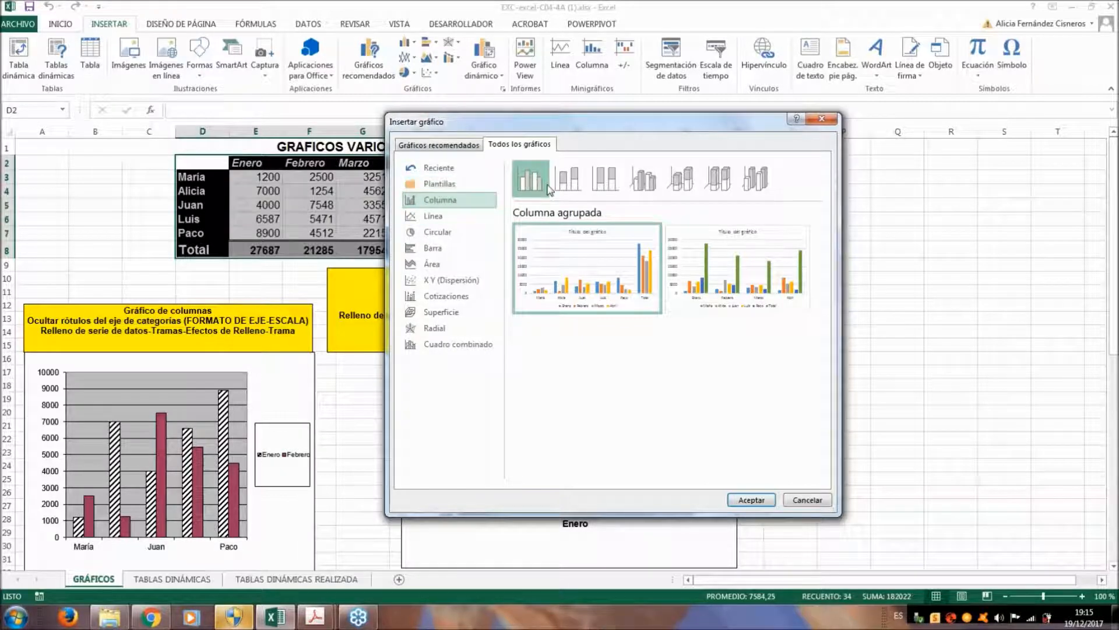
left_click(570, 186)
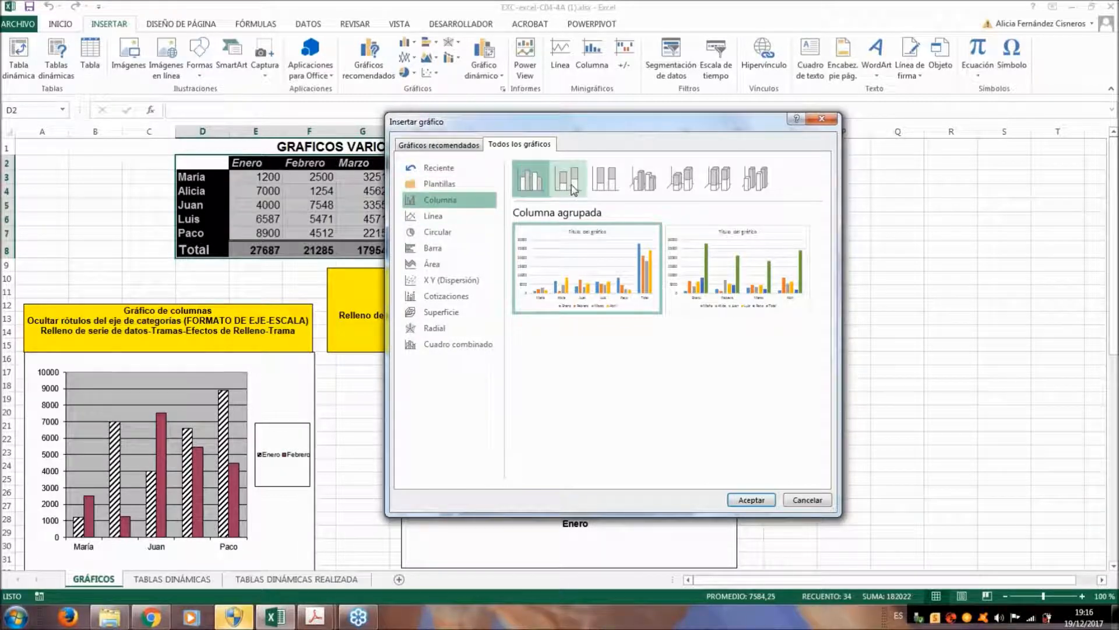
left_click(600, 185)
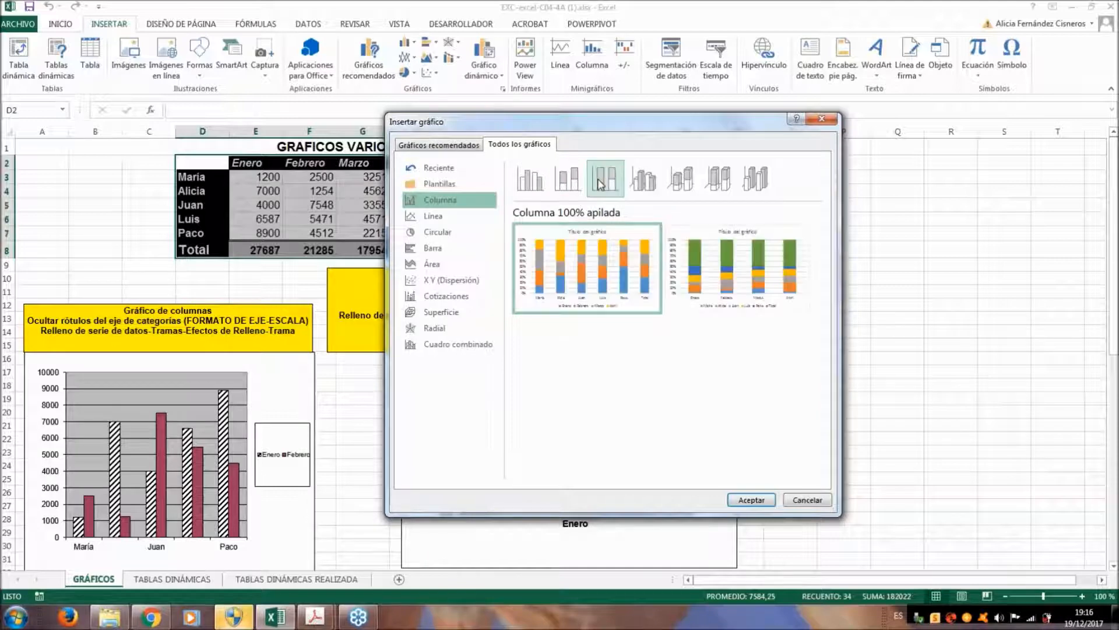
Insert a clustered column chart of the table and place it beside the data
left_click(529, 184)
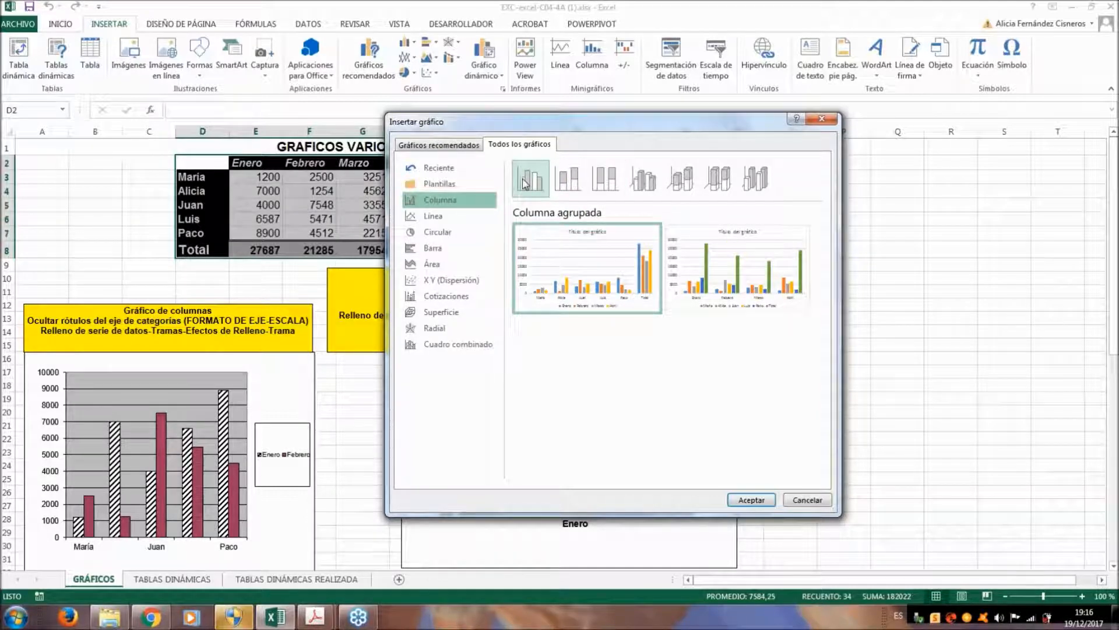
left_click(762, 501)
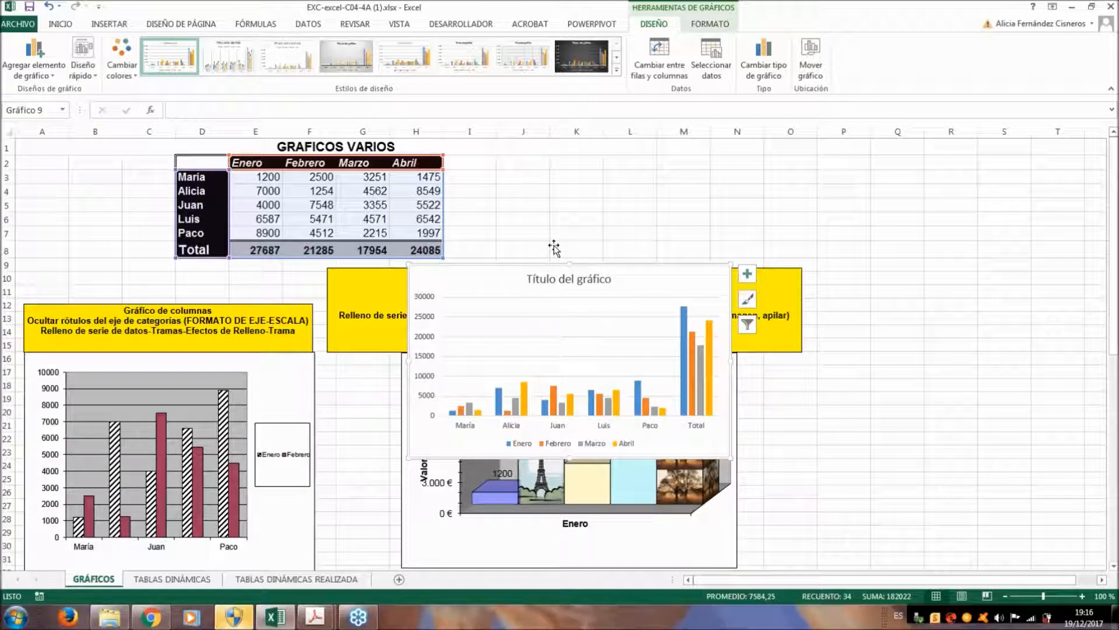
left_click_drag(475, 353, 545, 239)
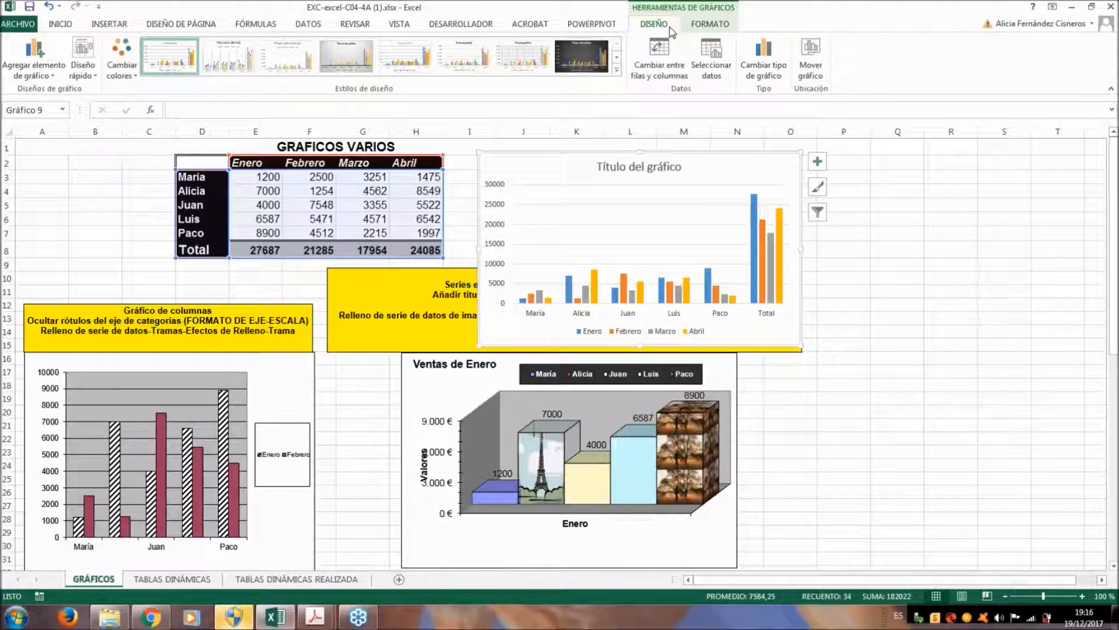
left_click(719, 26)
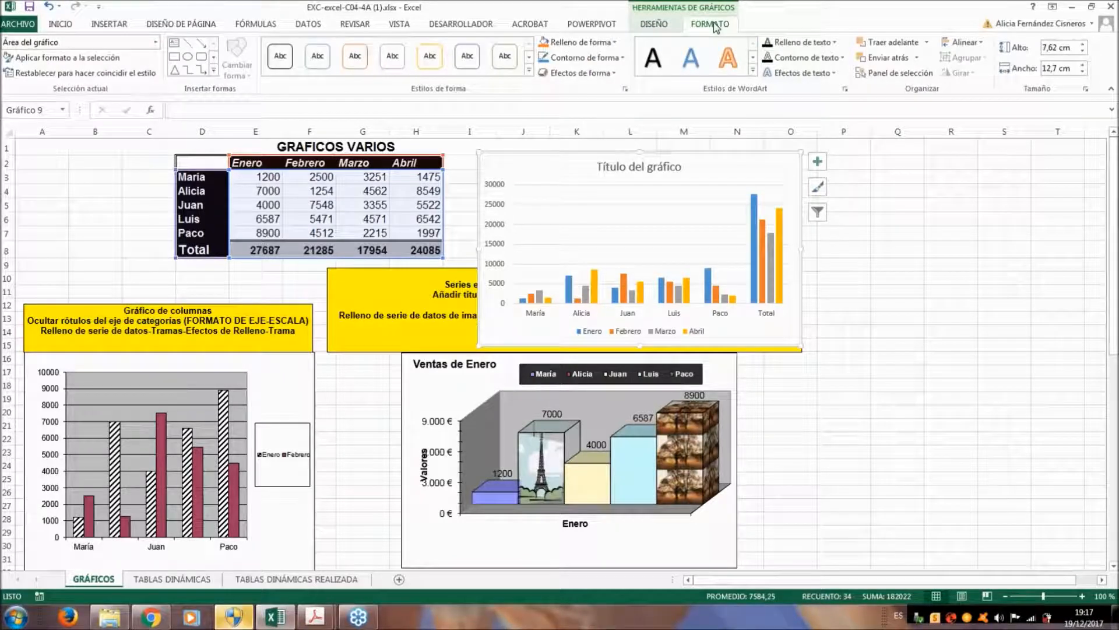
left_click(654, 25)
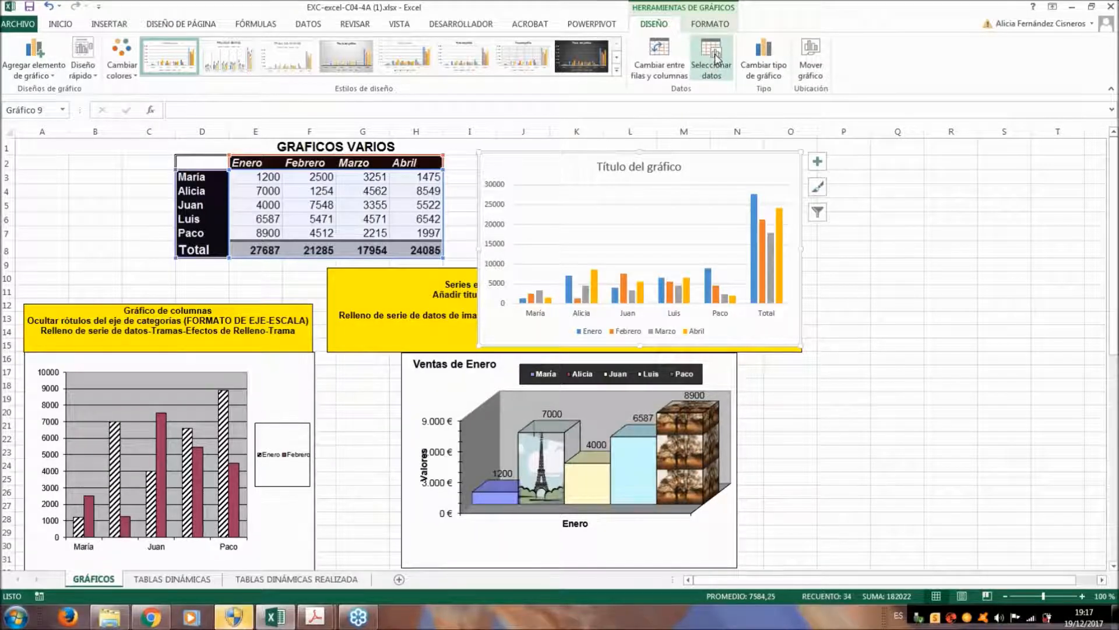
left_click(717, 58)
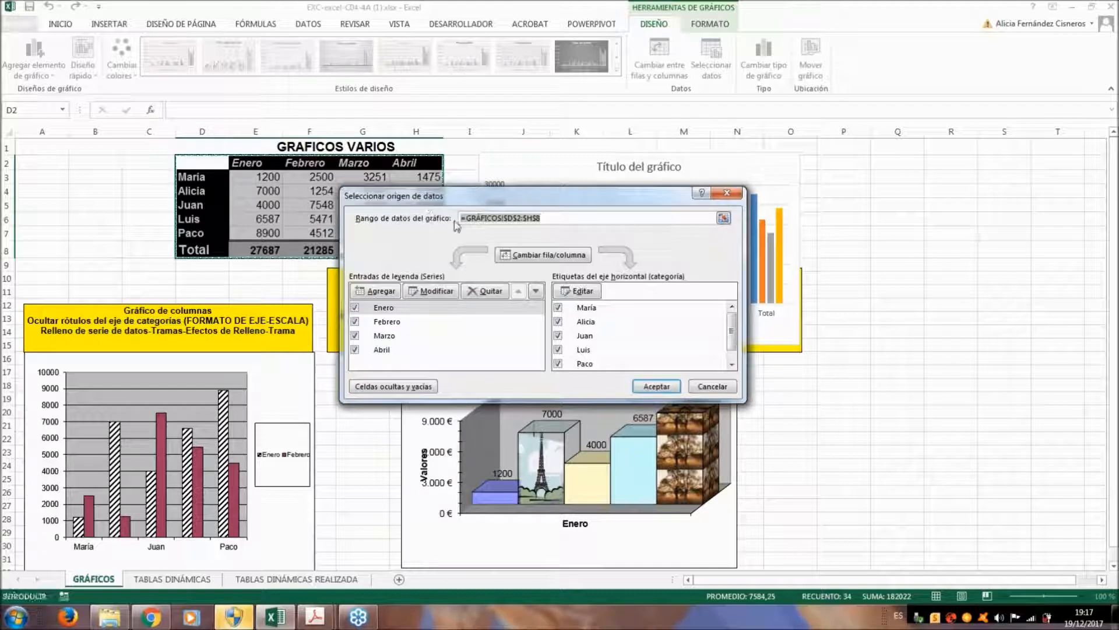
left_click_drag(545, 198, 667, 181)
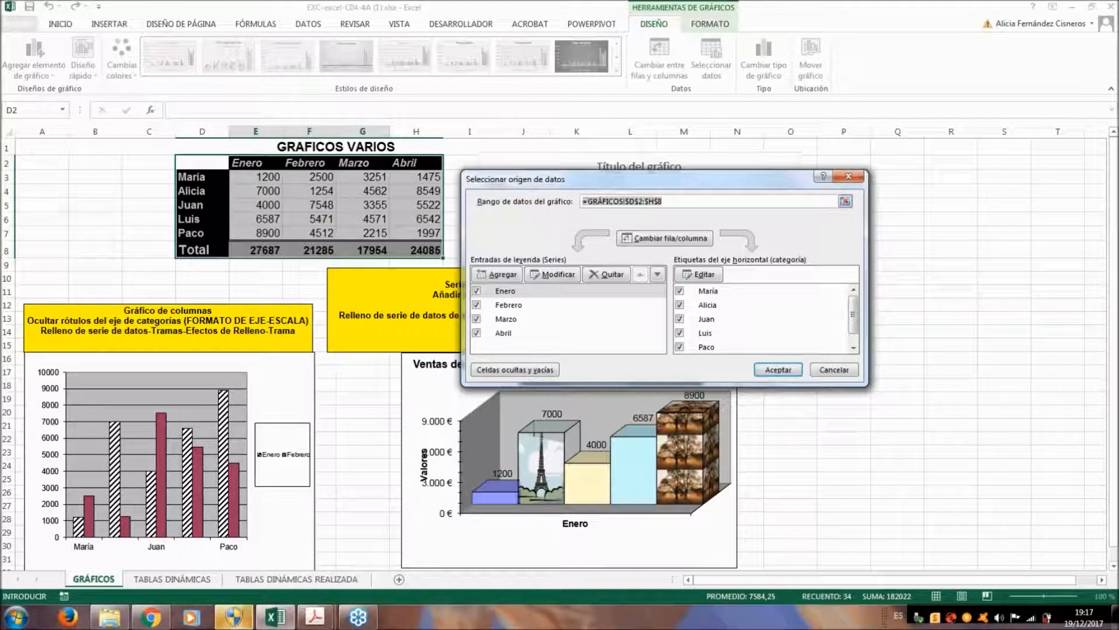
key("Delete")
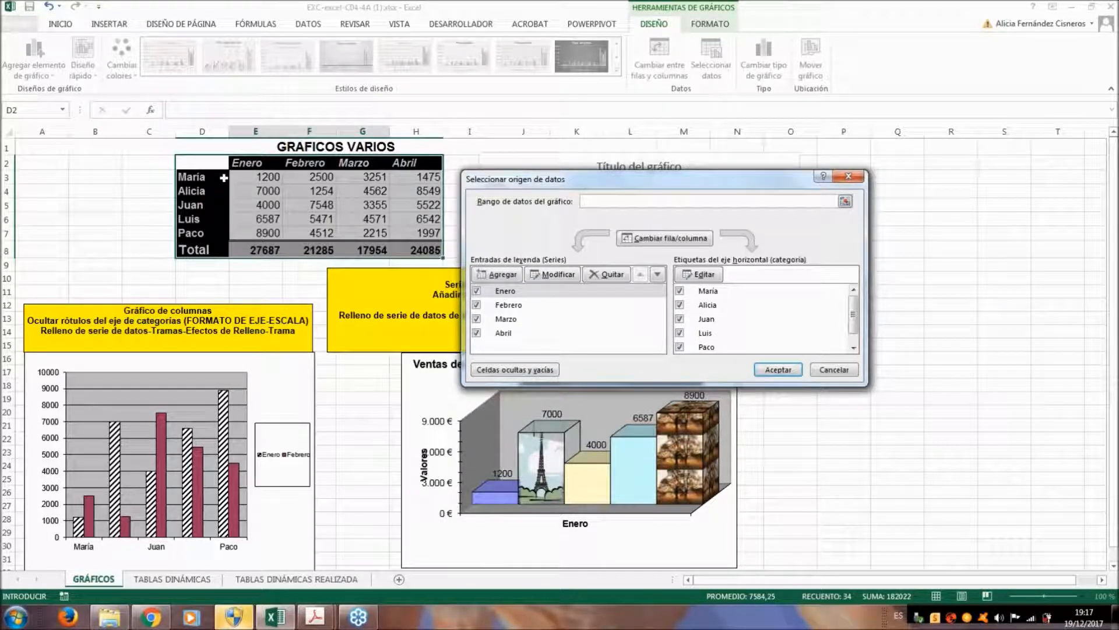
left_click(848, 175)
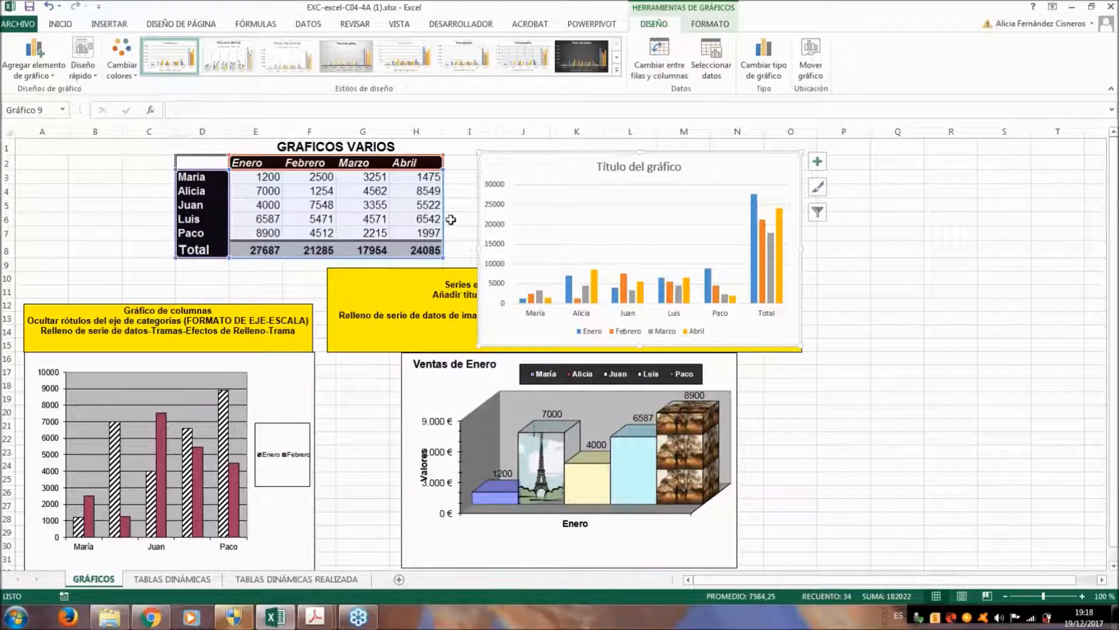
Change the new chart's data source to $D$2:$H$7 on the GRÁFICOS sheet, leaving out the Total row
left_click(706, 68)
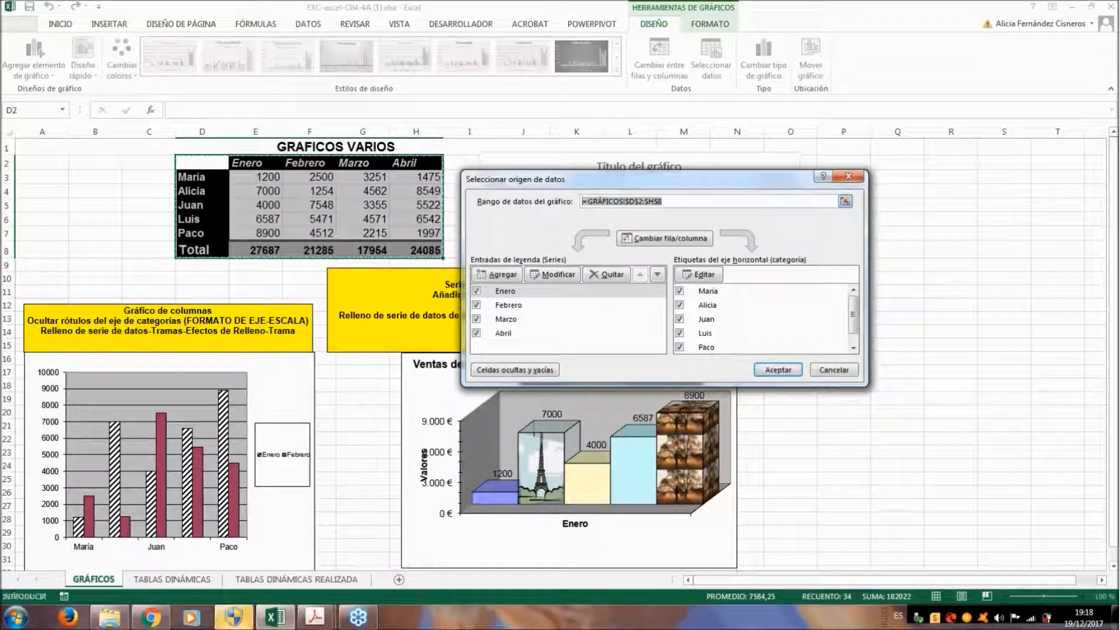
key("Delete")
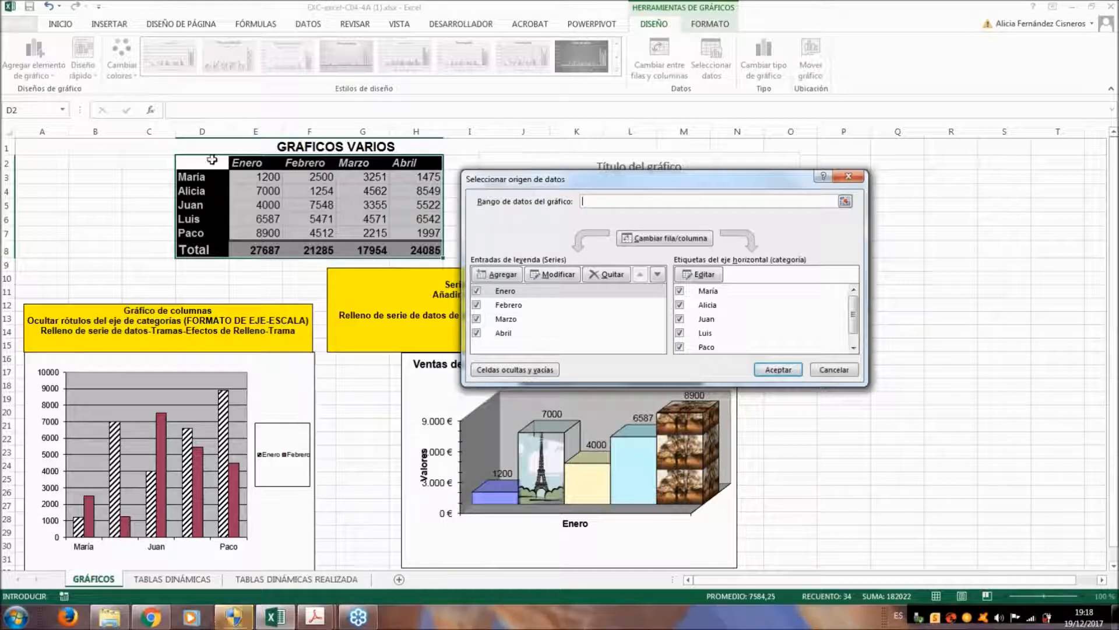
left_click_drag(212, 159, 432, 233)
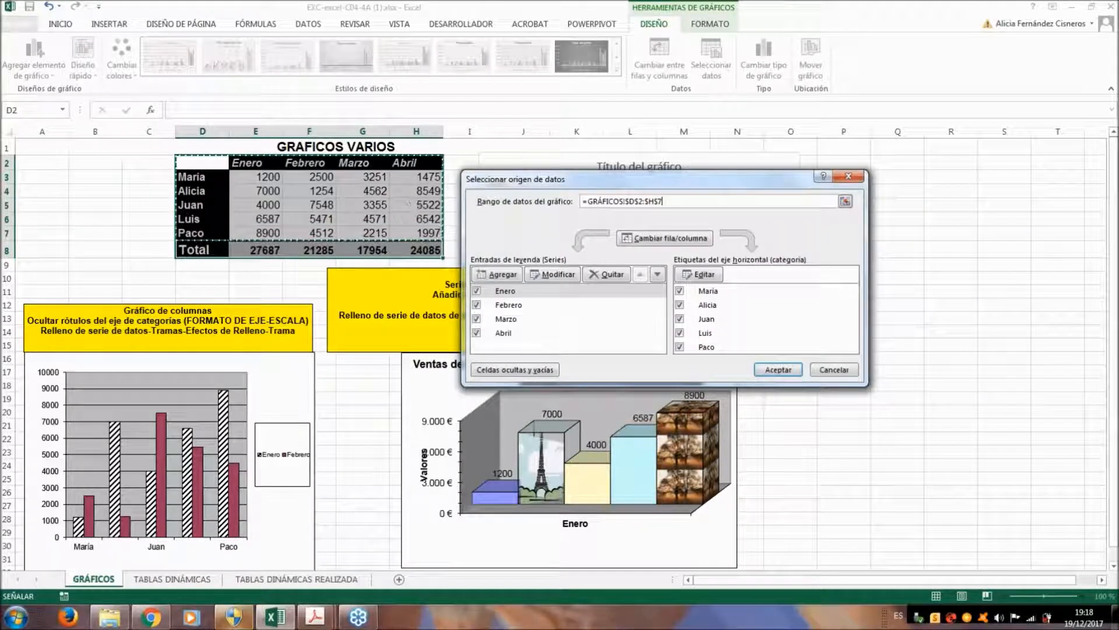
left_click(778, 369)
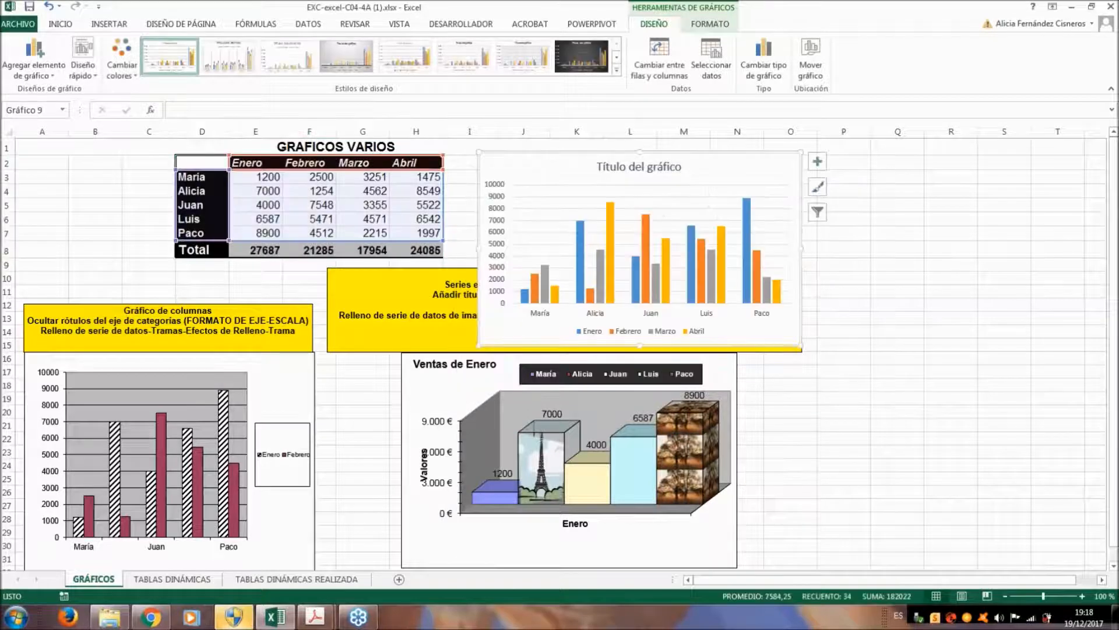
Switch the chart's rows and columns to group the bars by month, and switch back to grouping by person
left_click_drag(687, 169, 660, 187)
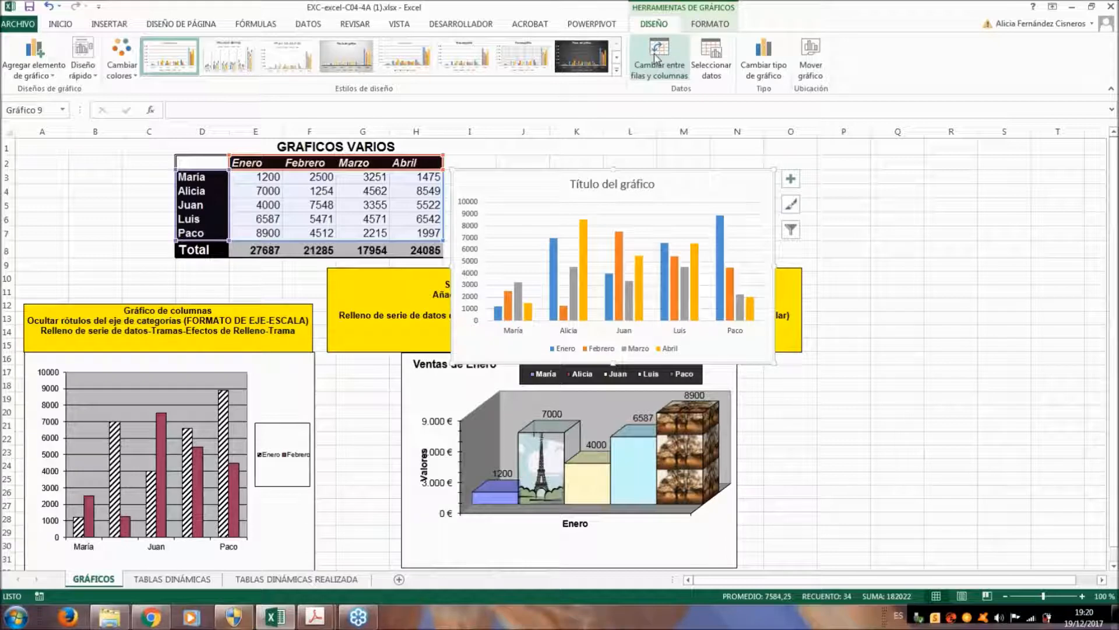
left_click(657, 57)
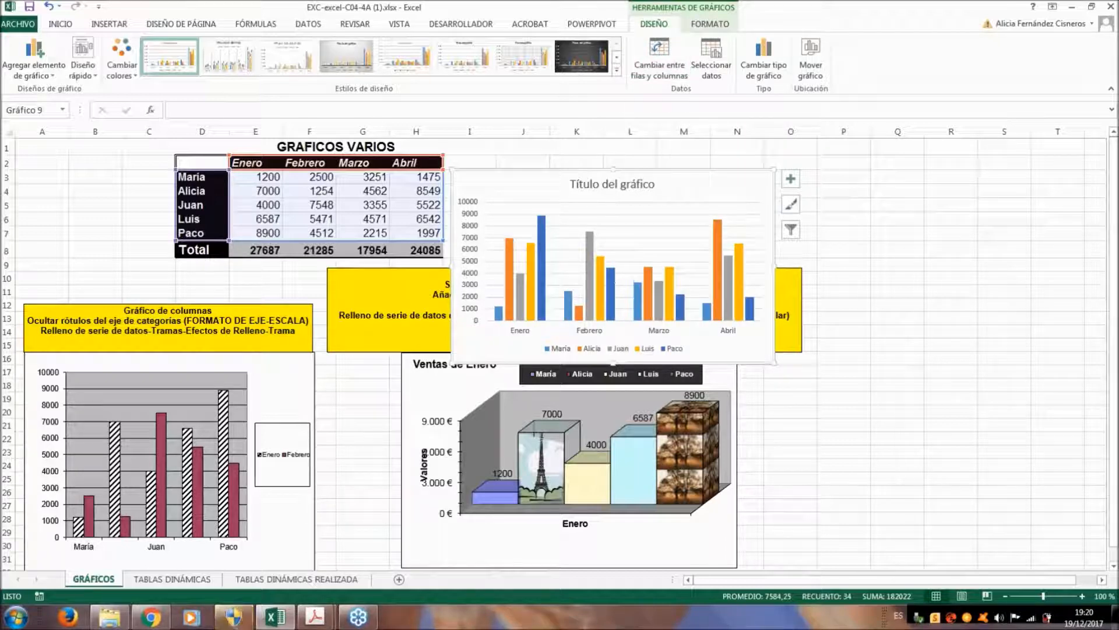
left_click(660, 50)
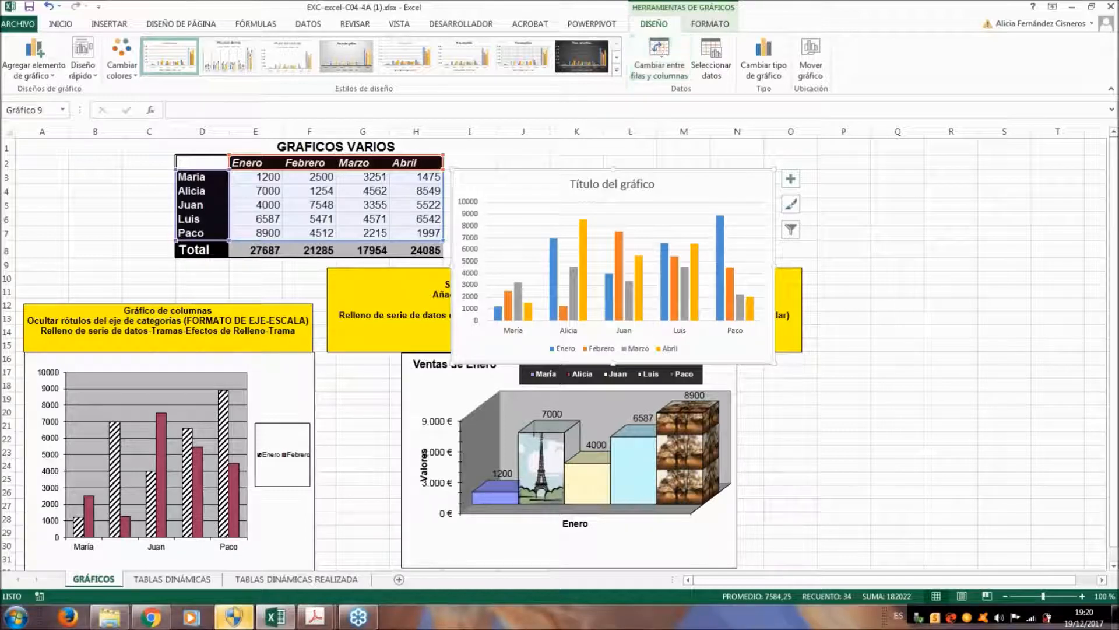
left_click_drag(682, 152, 711, 147)
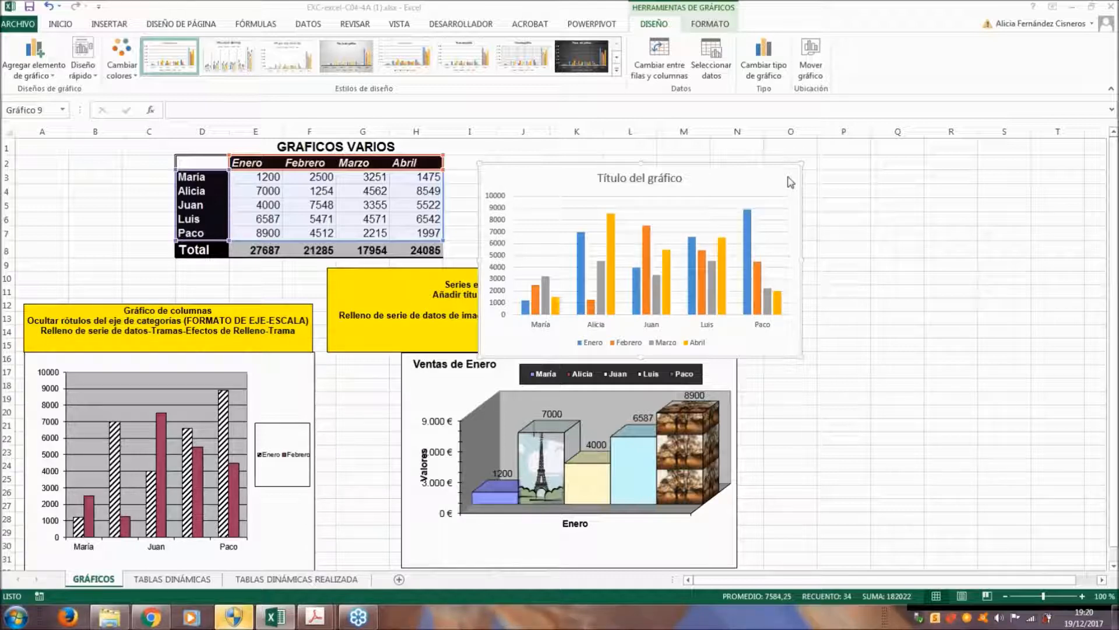
Select the Abril series in the column chart and change the chart type to the basic line subtype
mouse_move(612, 235)
left_click(612, 235)
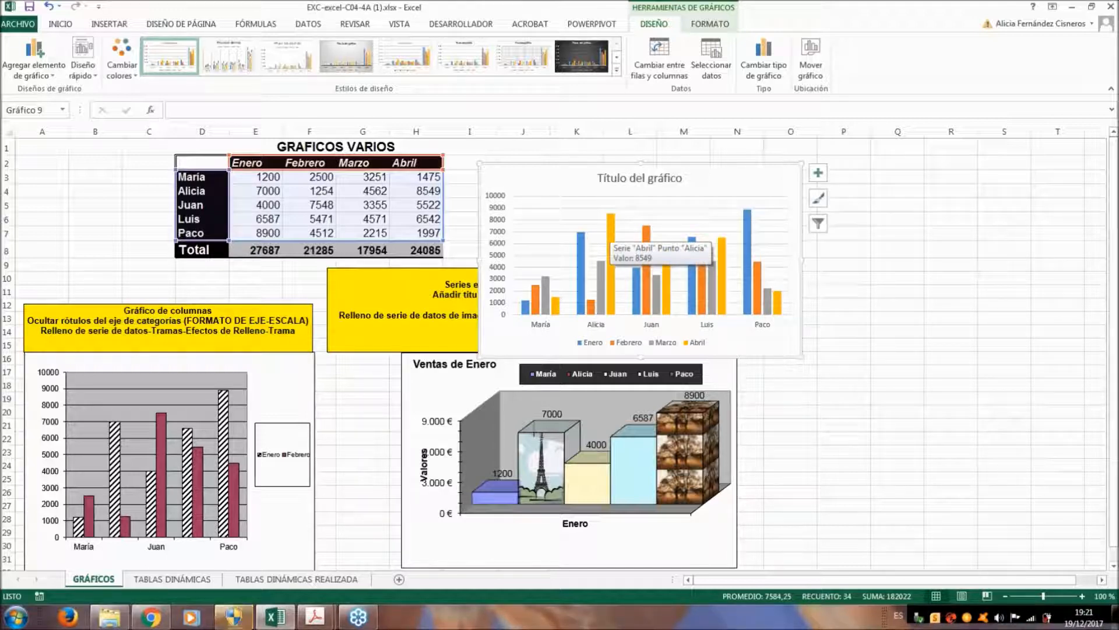
left_click(613, 300)
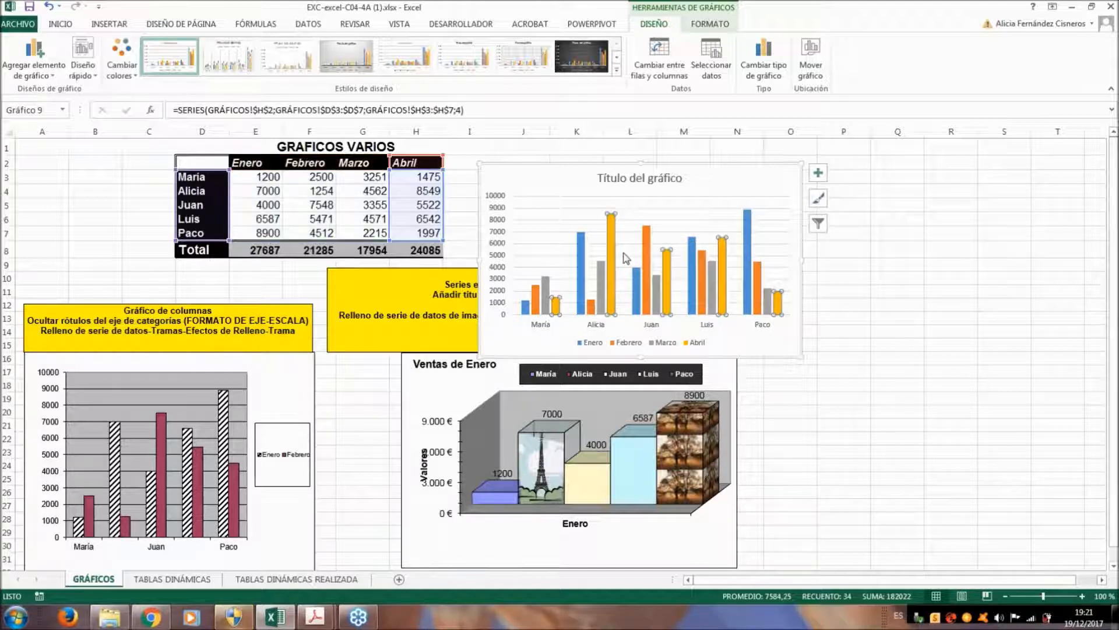
left_click(774, 180)
left_click(609, 231)
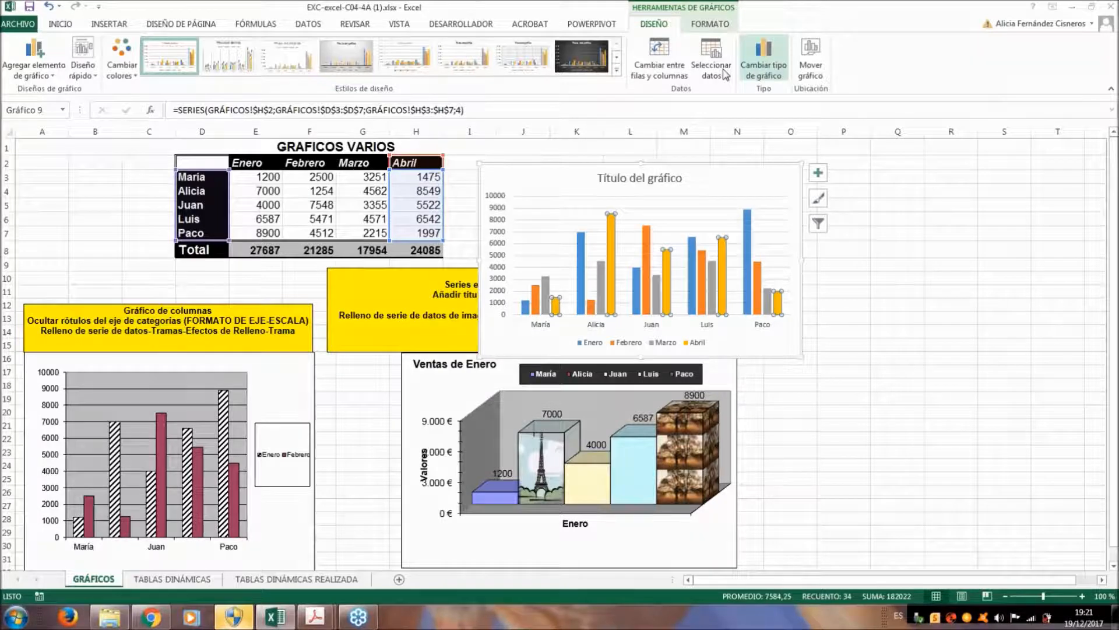
left_click(431, 217)
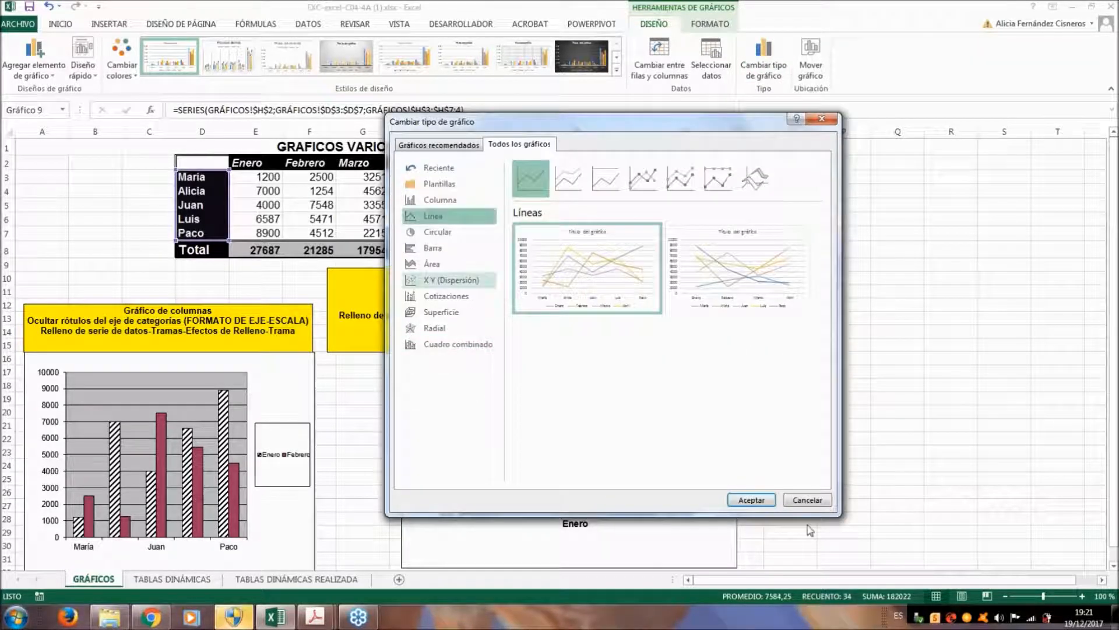
left_click(760, 500)
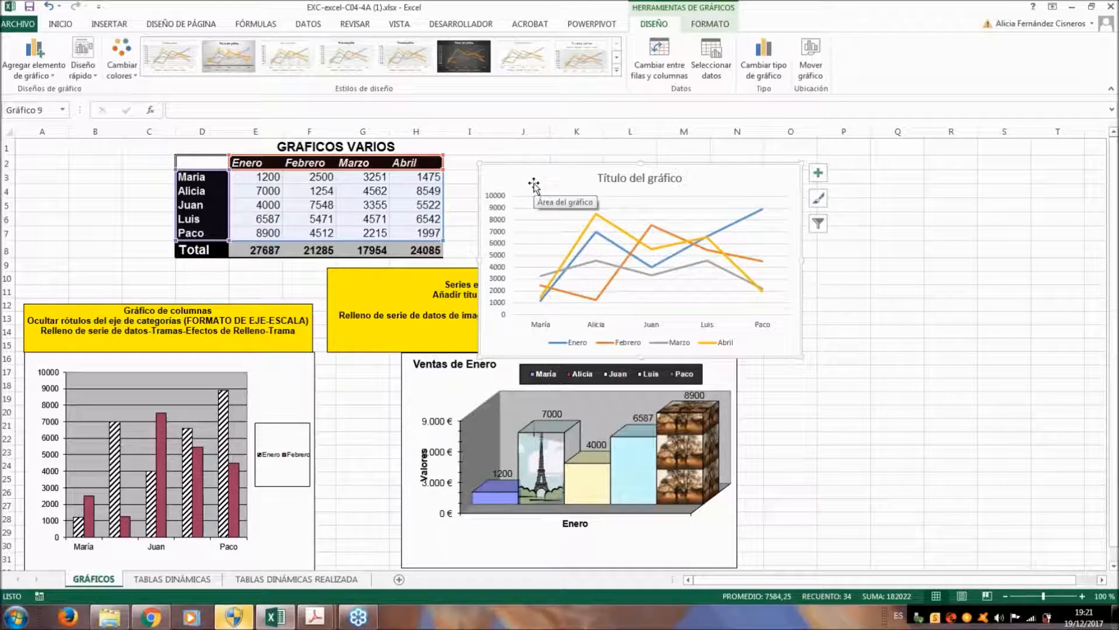
Deselect the chart and look over the sample charts and exercise instructions further down the sheet
left_click(840, 268)
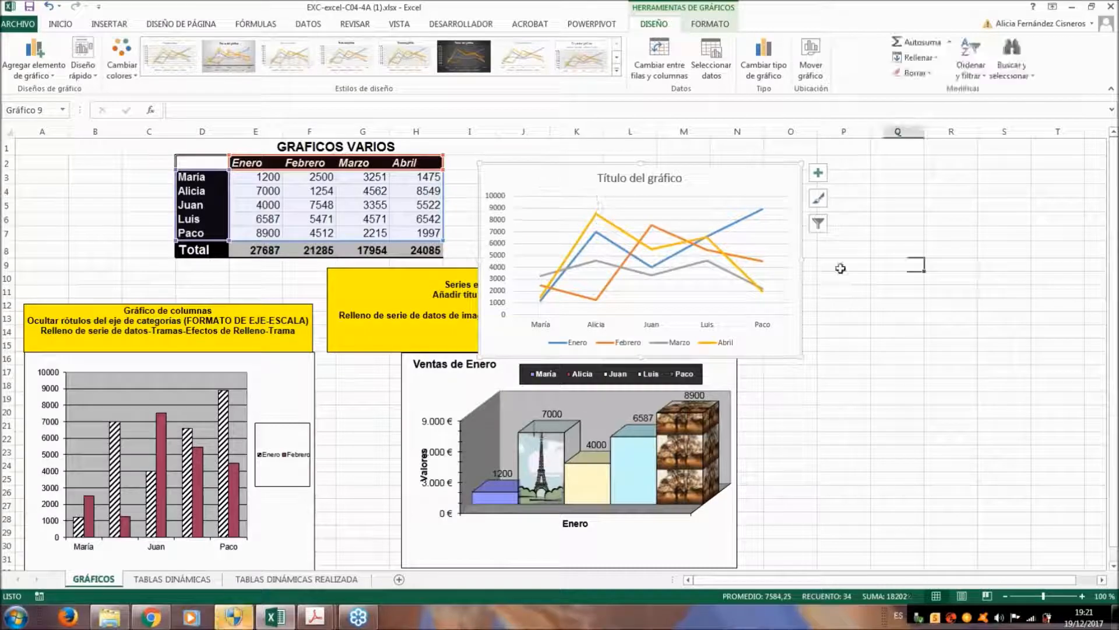
scroll(843, 272, "down", 6)
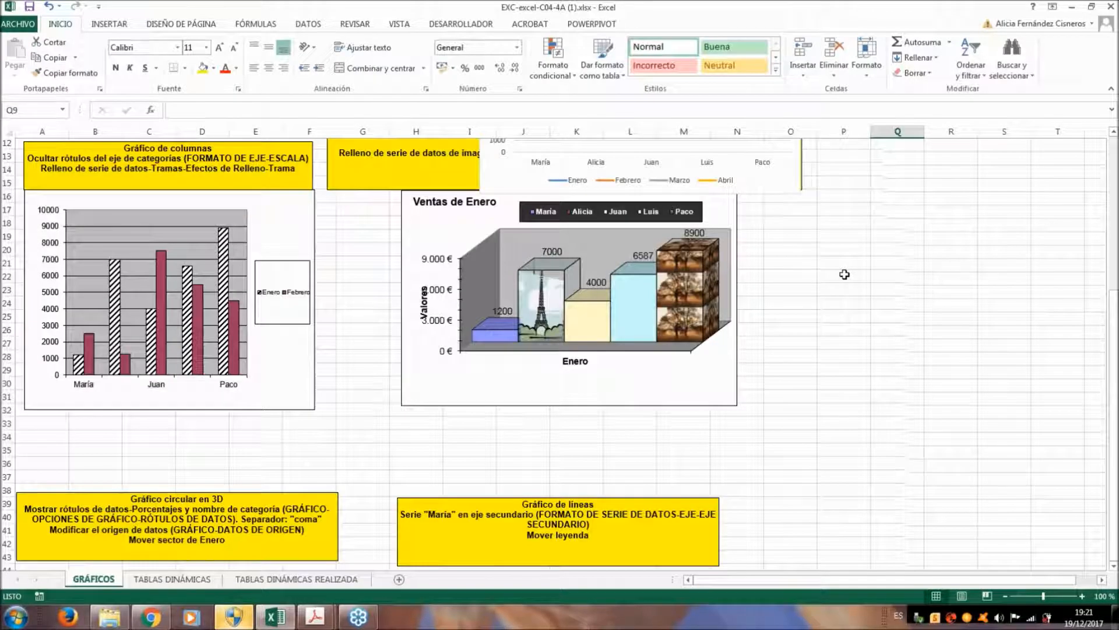
scroll(844, 272, "down", 2)
scroll(845, 274, "up", 5)
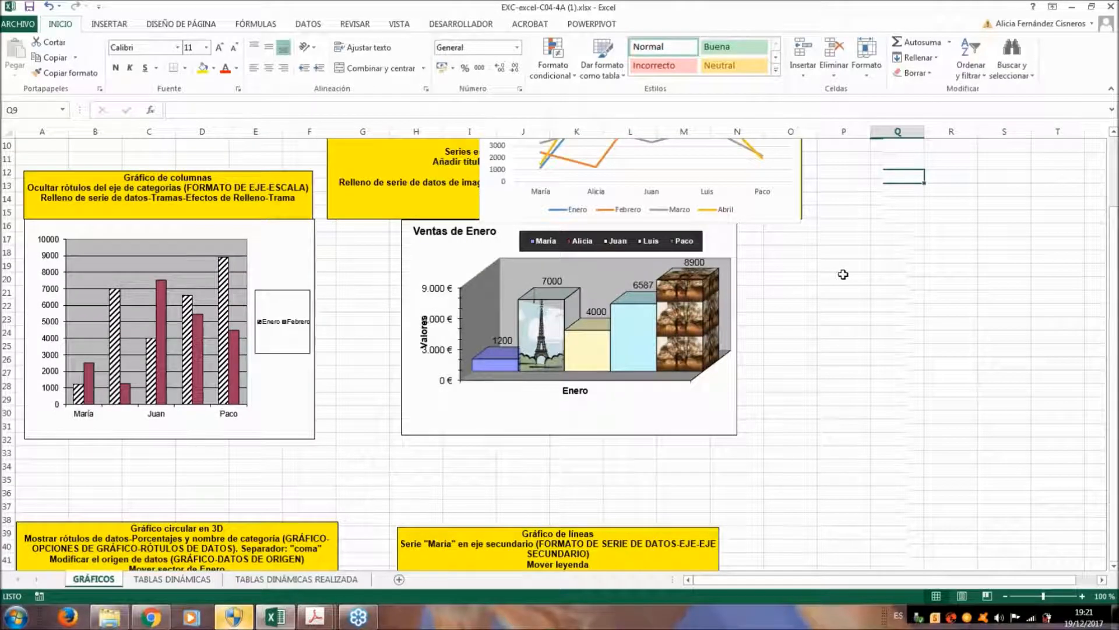
Change the line chart beside the monthly figures table to the Columna agrupada type
scroll(843, 274, "up", 1)
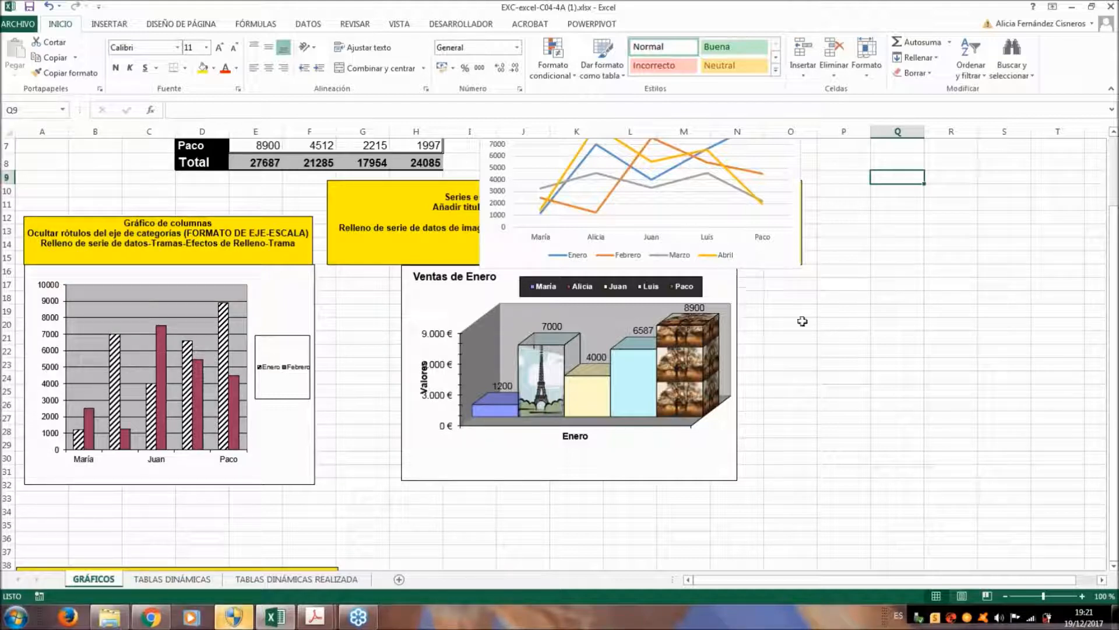
scroll(802, 321, "up", 2)
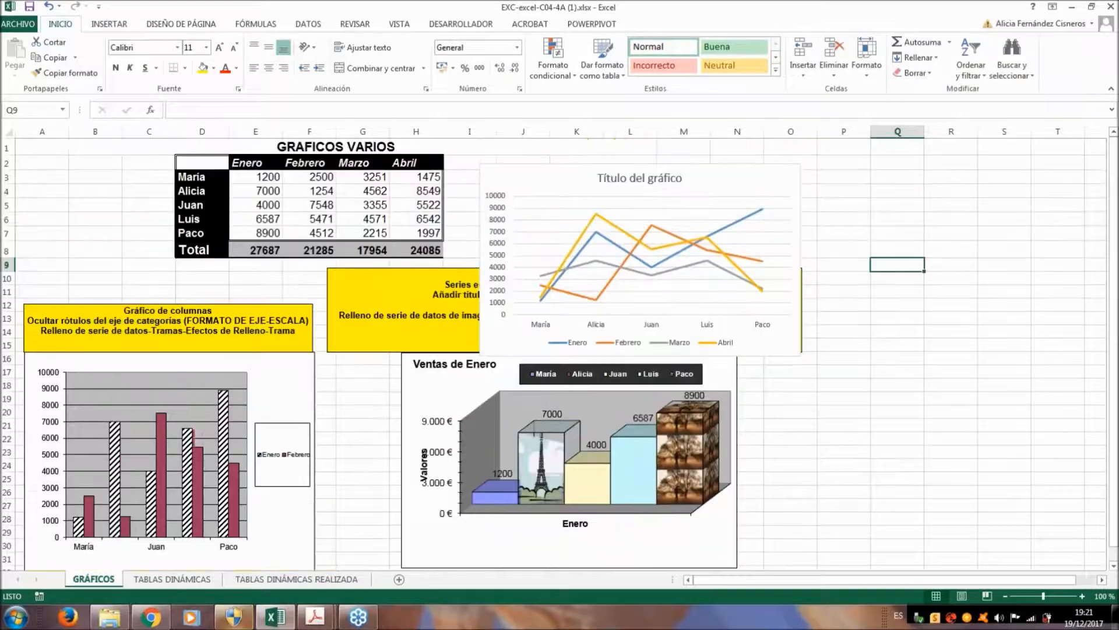
left_click(740, 193)
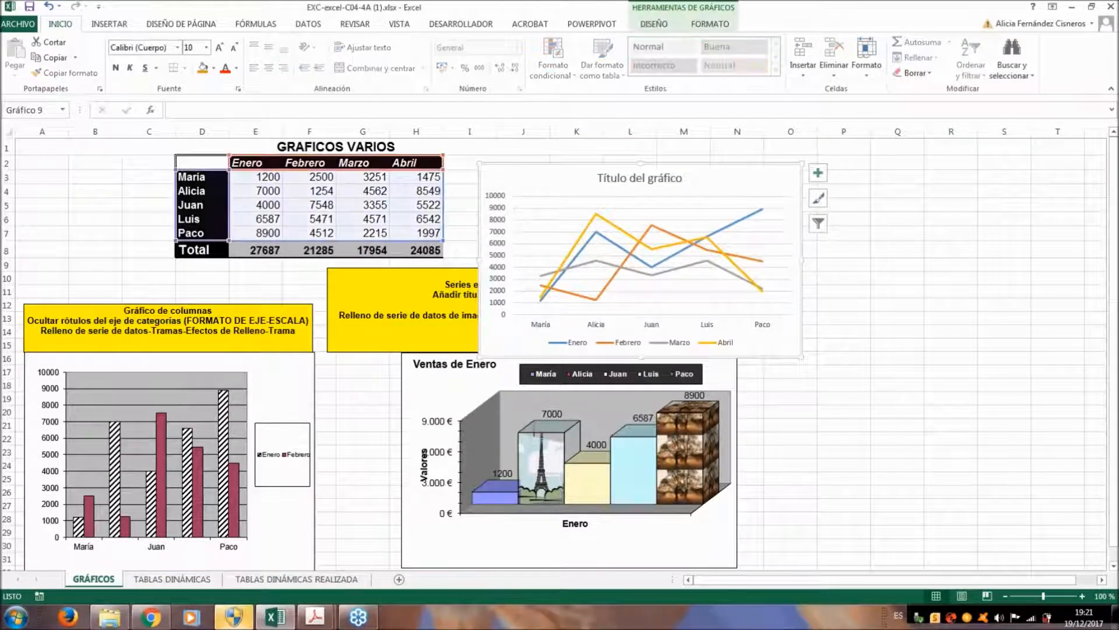
left_click(654, 24)
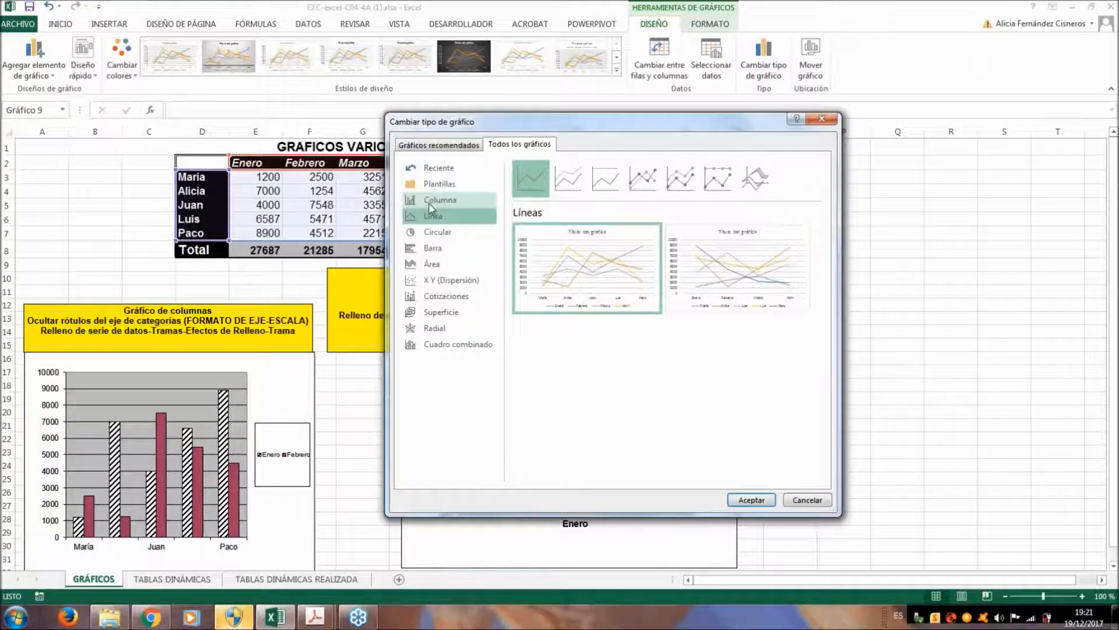
left_click(431, 201)
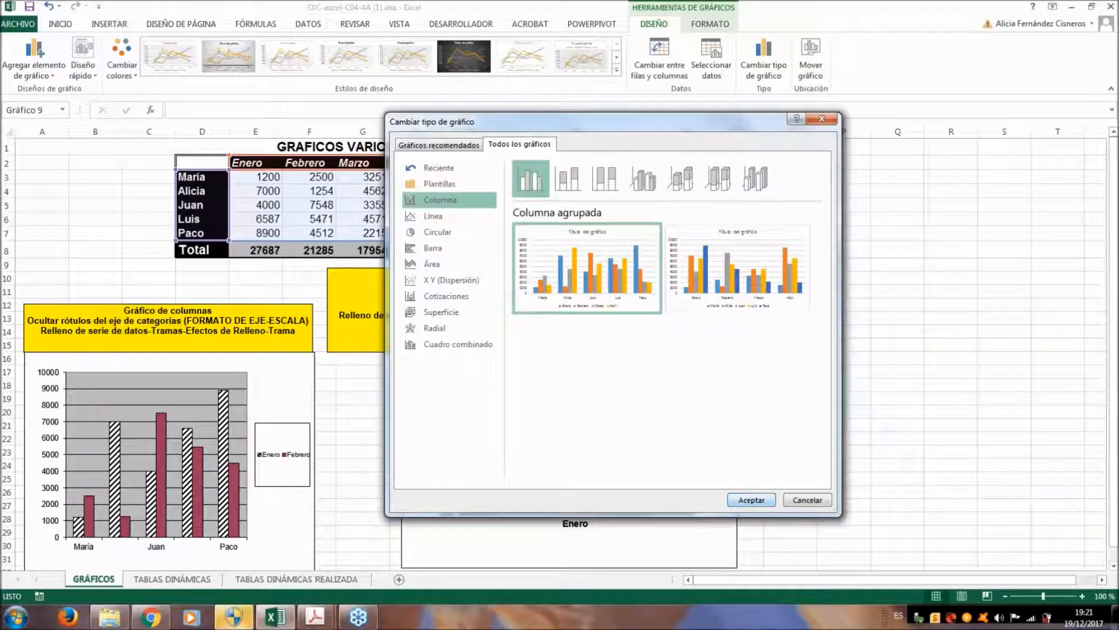
left_click(752, 499)
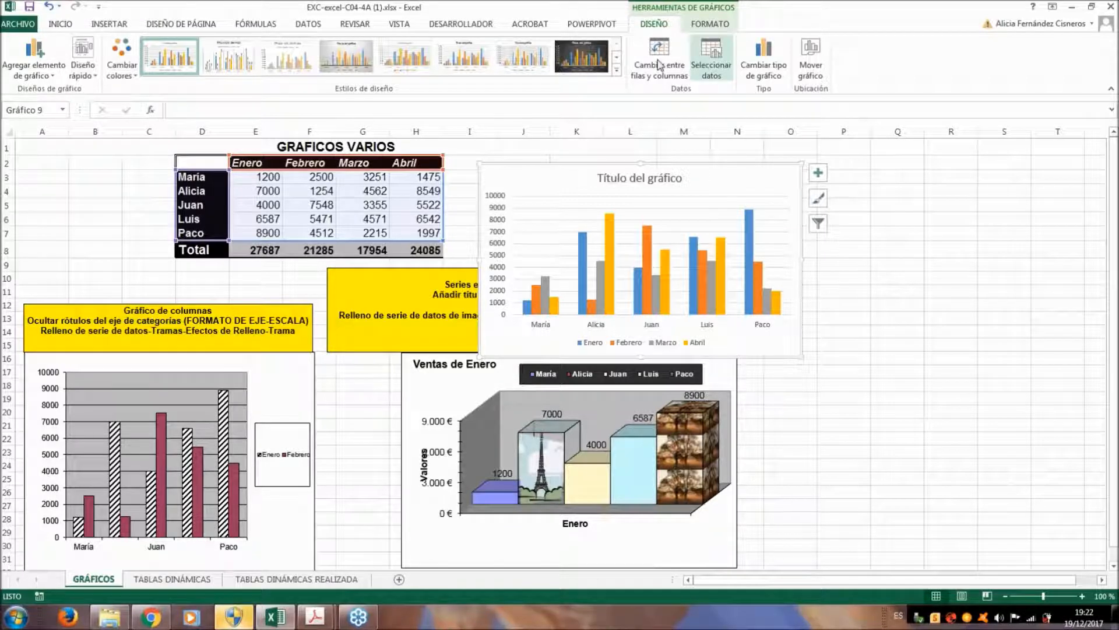
Switch the chart's rows and columns to group by month, and set its data source to $D$2:$H$8 including the Total row
left_click(660, 64)
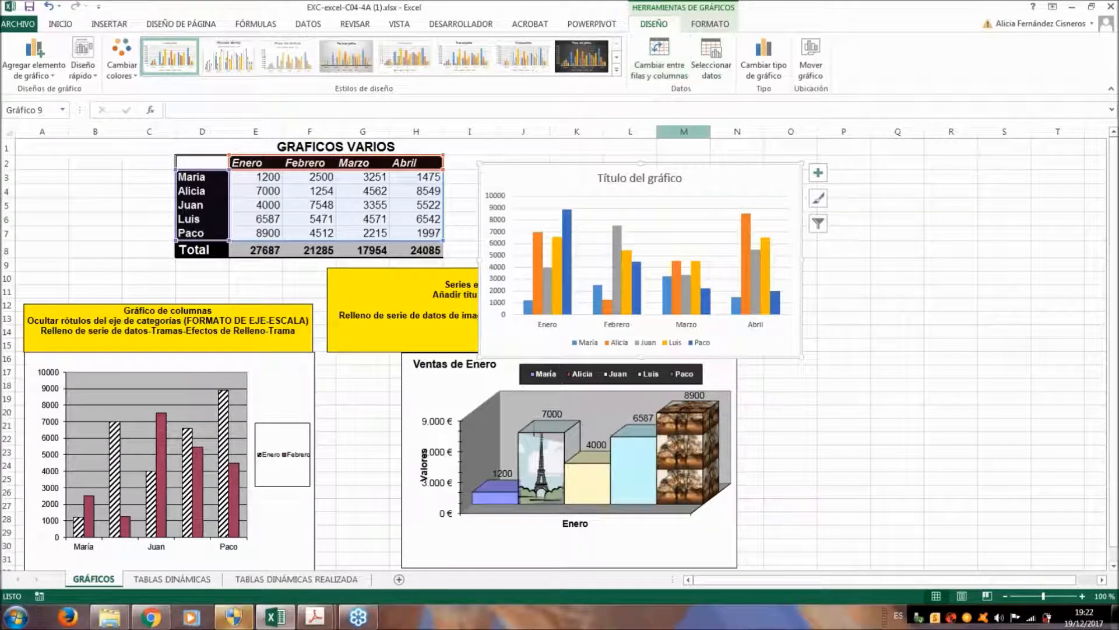
left_click(716, 73)
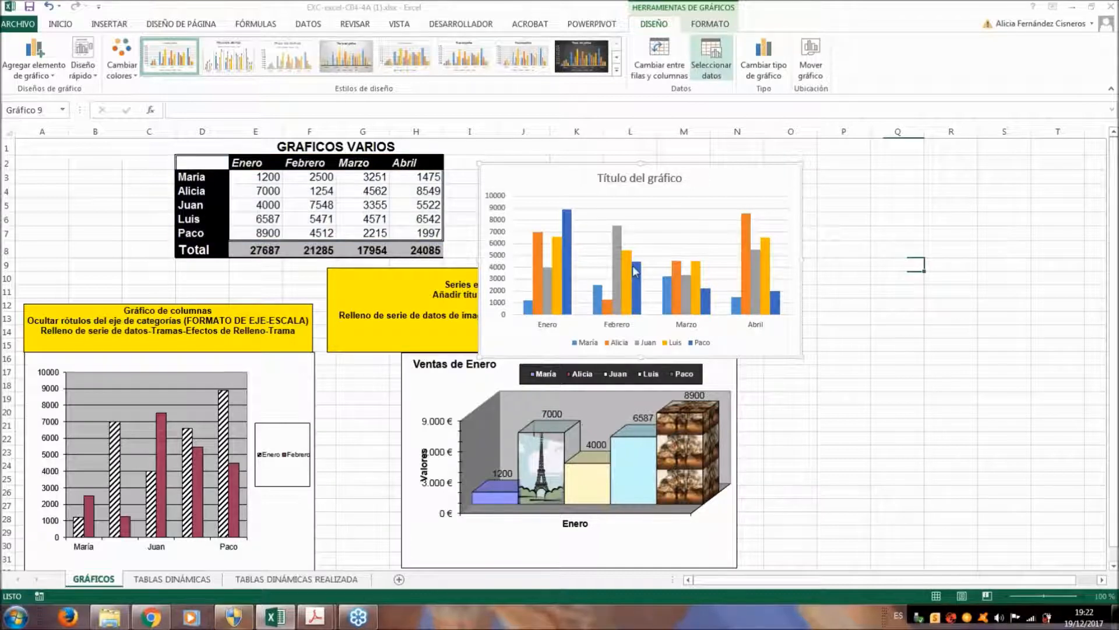
left_click_drag(206, 164, 437, 247)
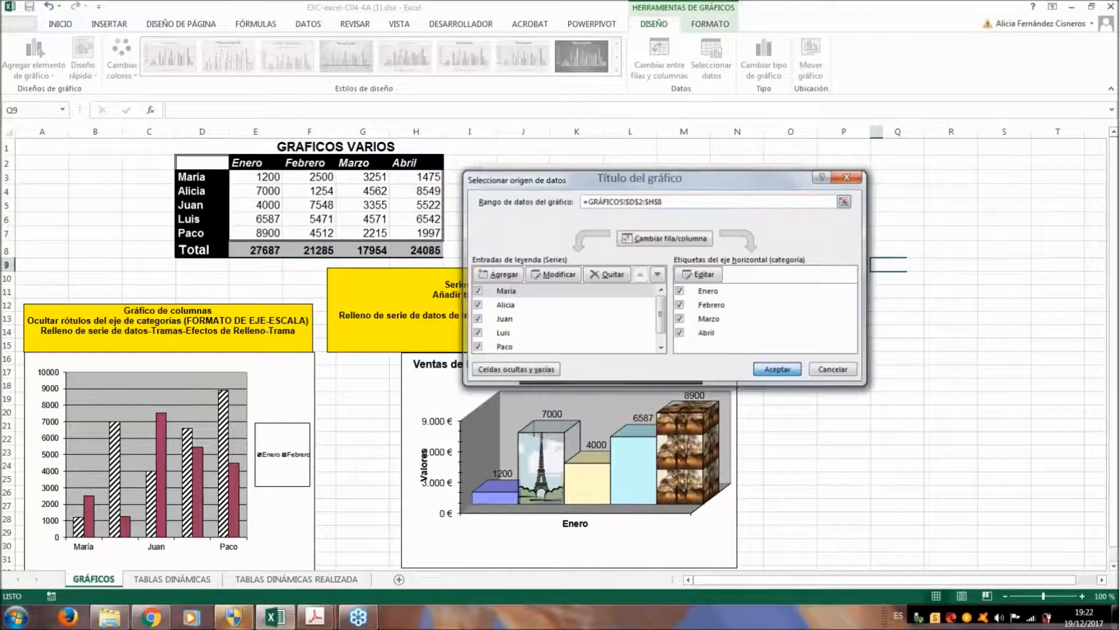
key("Return")
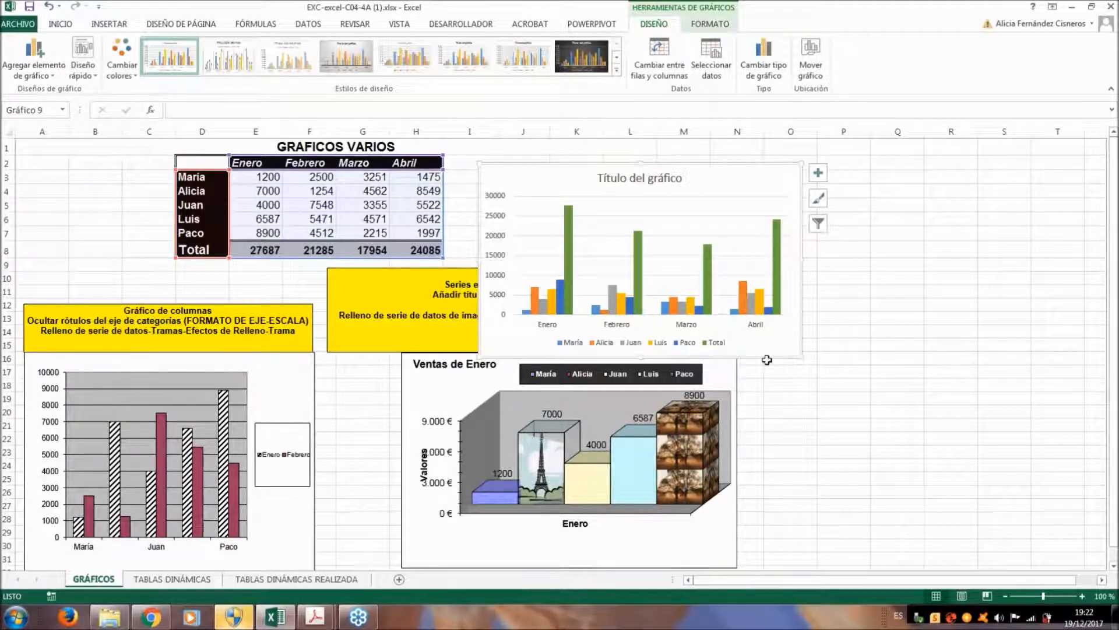
Select the Total series and change the chart to the recommended Columna agrupada - Línea combination
left_click(569, 234)
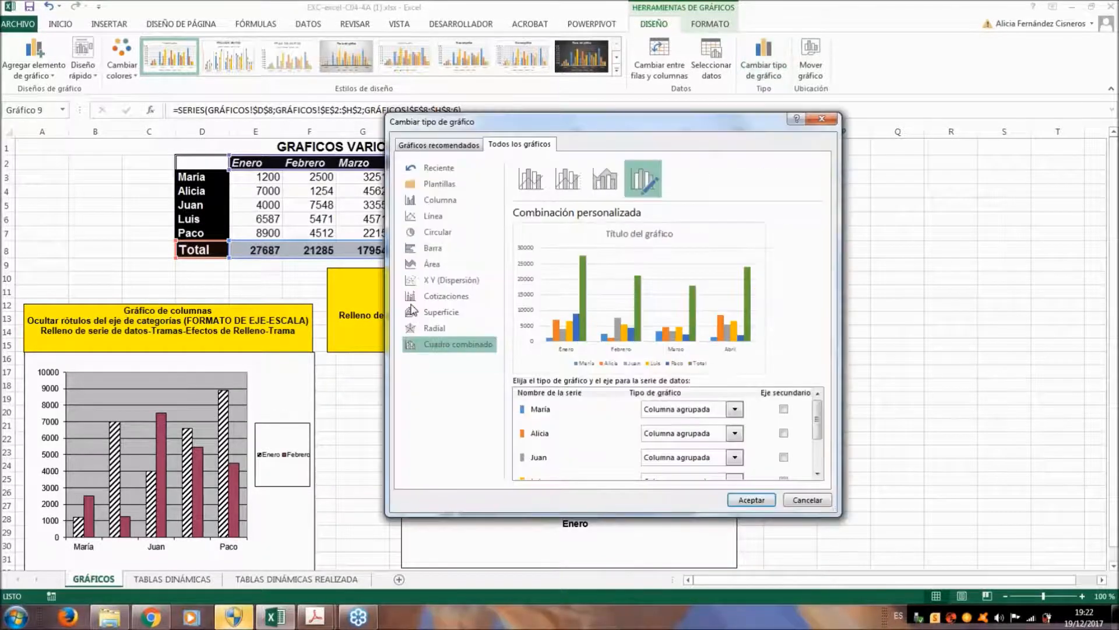
left_click(429, 219)
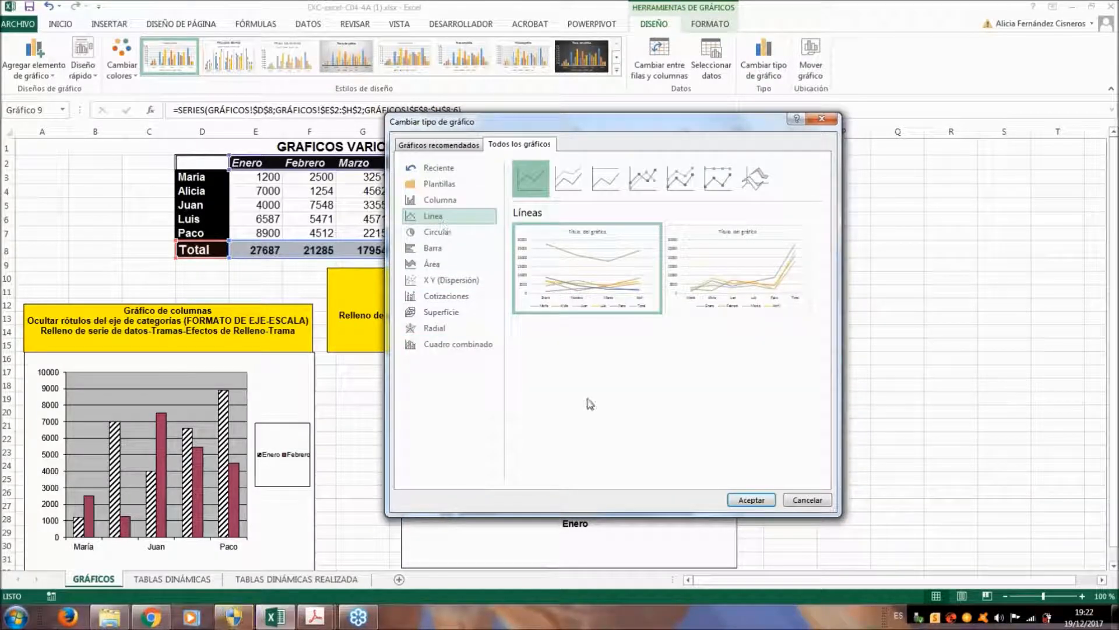
left_click(439, 146)
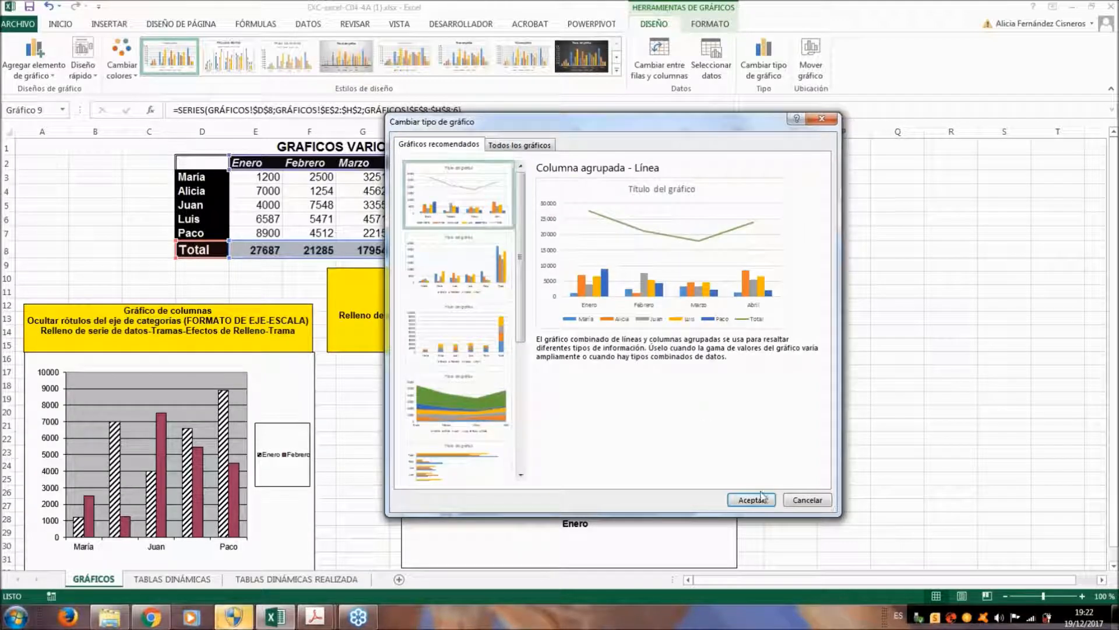
key("Escape")
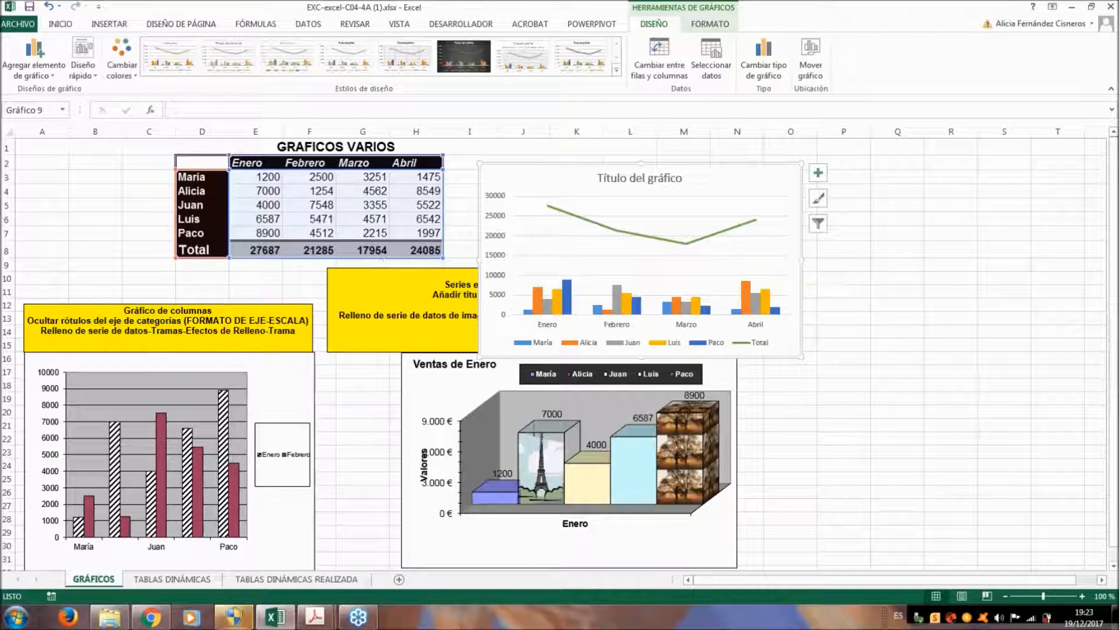
Format the Total line series to plot on the secondary axis (Eje secundario)
left_click(636, 236)
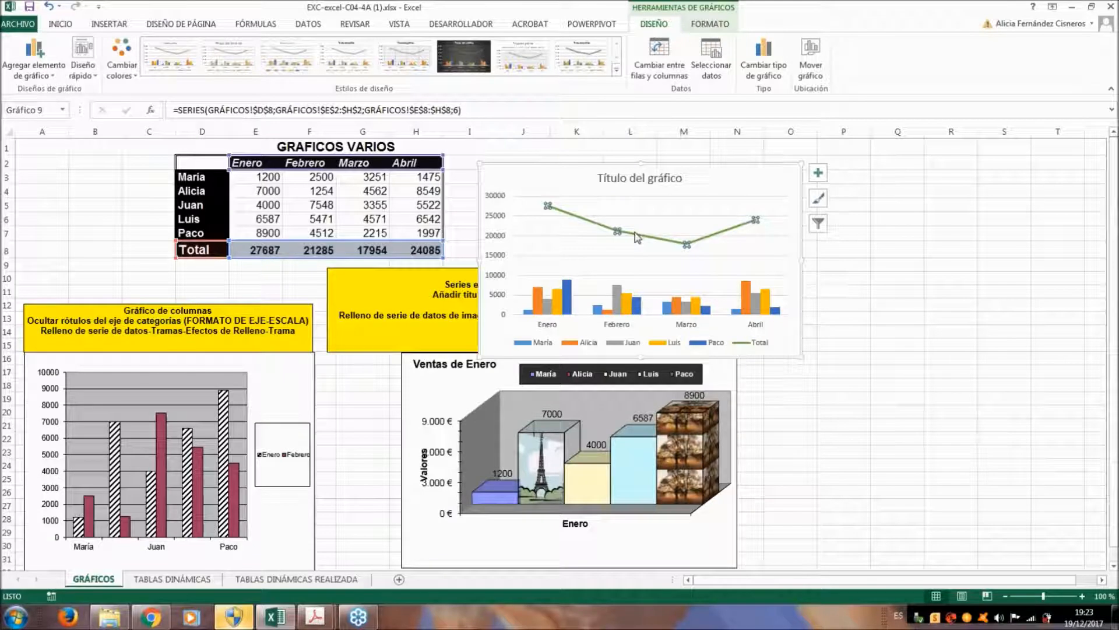
right_click(637, 234)
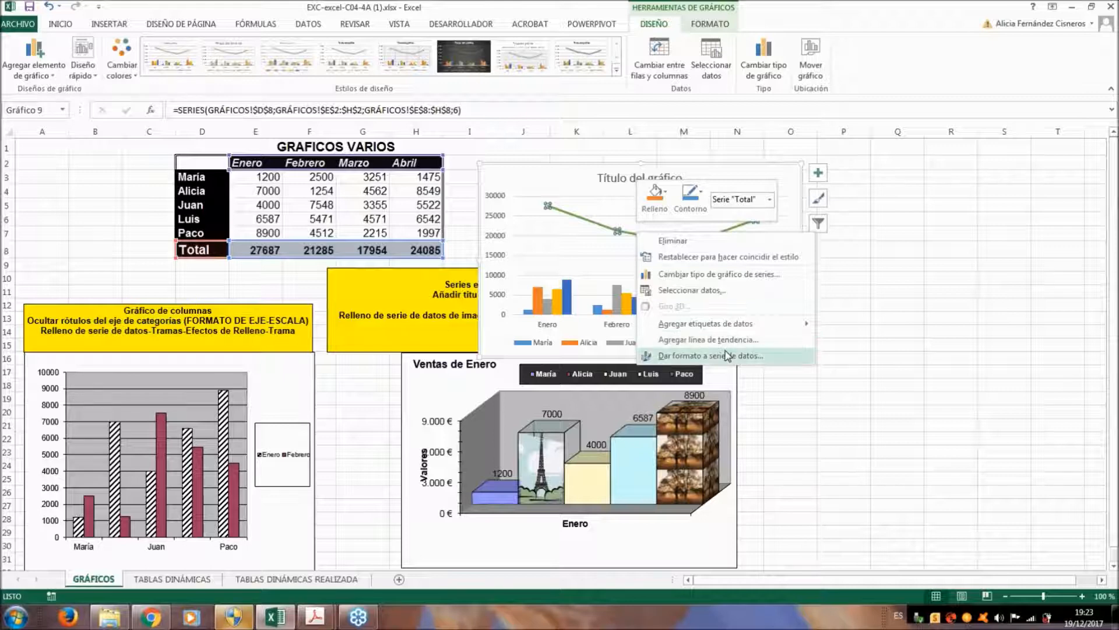
left_click(727, 356)
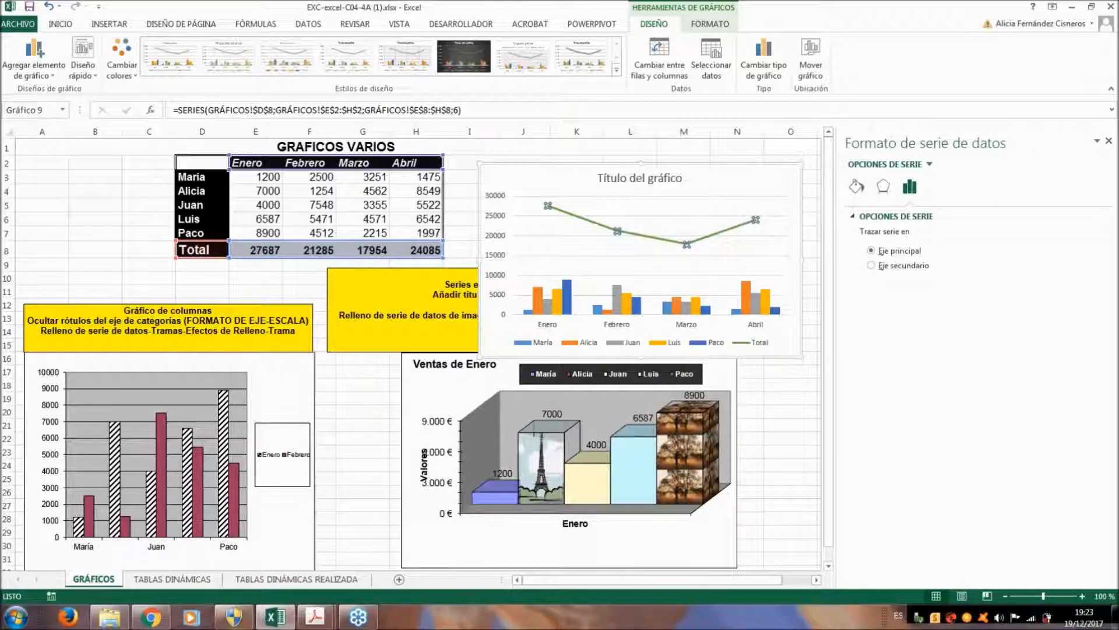
left_click(872, 265)
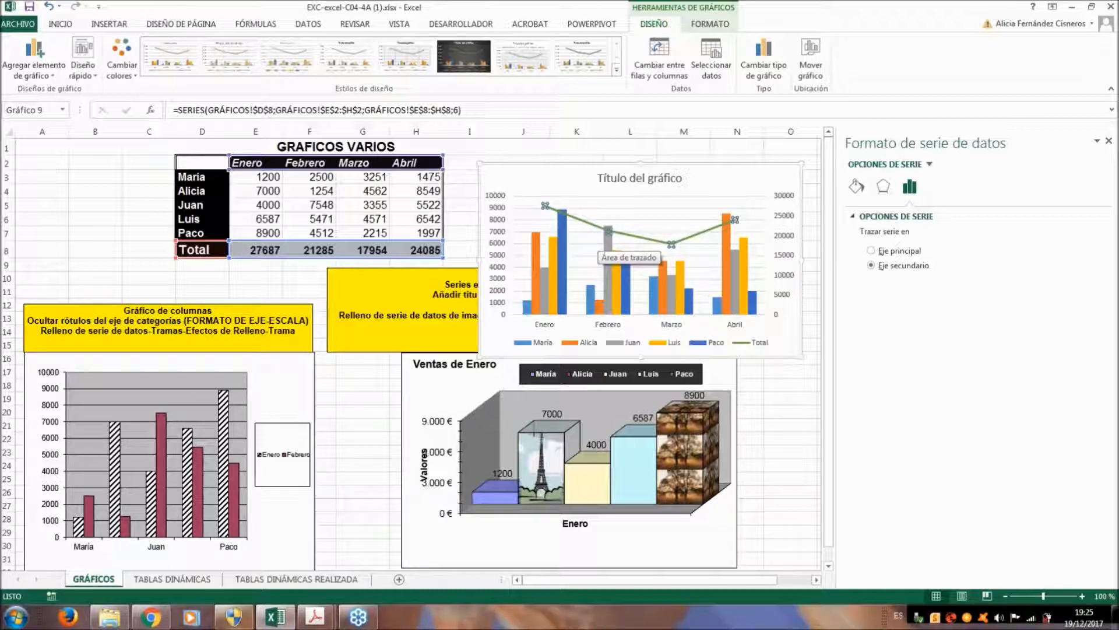
Delete the combination chart beside the monthly figures table
left_click(534, 167)
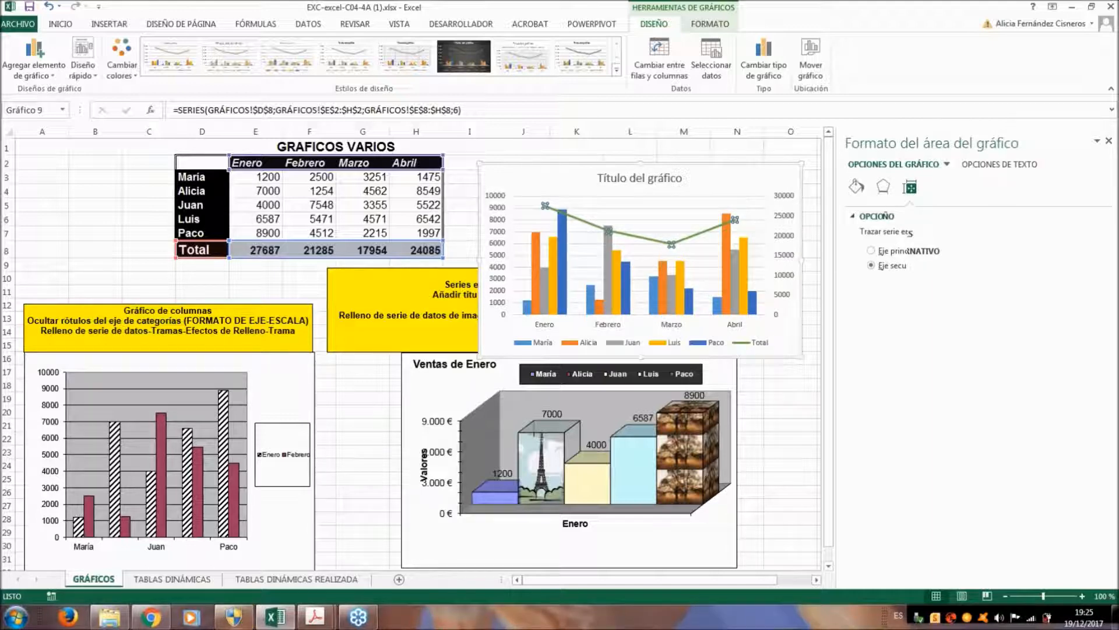
key("Delete")
left_click(370, 201)
left_click(349, 179)
Insert a Columna agrupada chart from the whole monthly figures table, D2:H8, including the Total row
left_click_drag(202, 163, 432, 249)
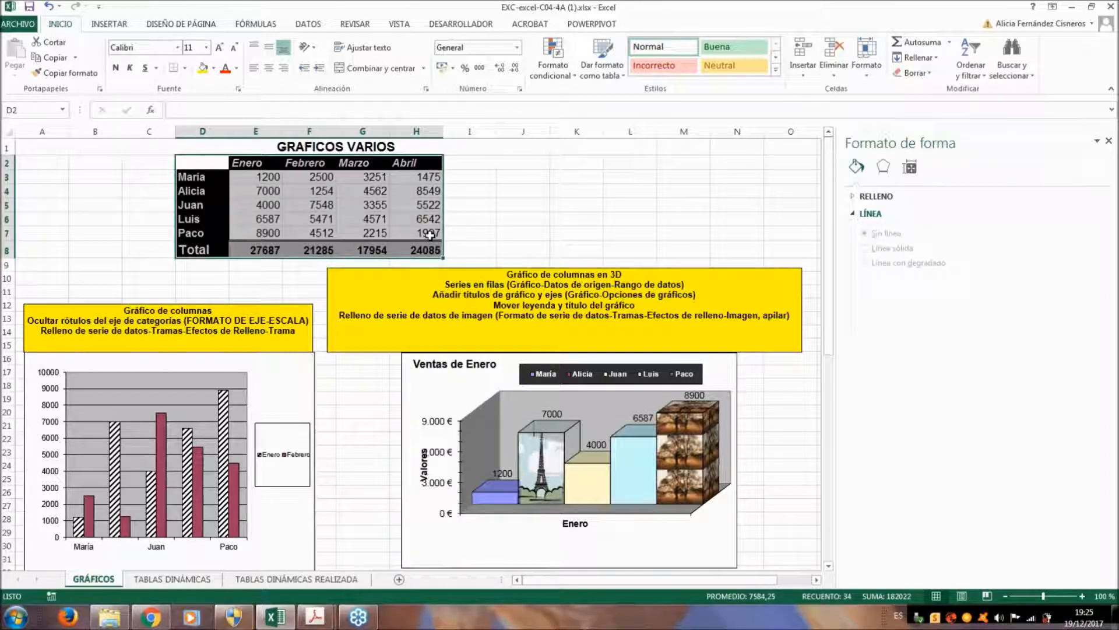
left_click(109, 24)
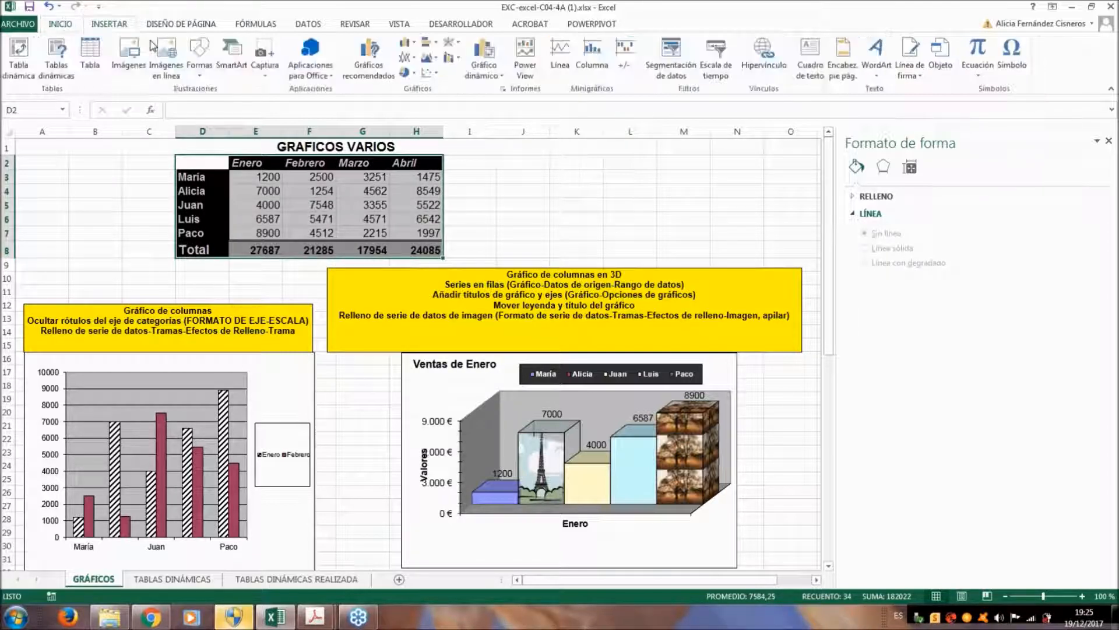
left_click(503, 88)
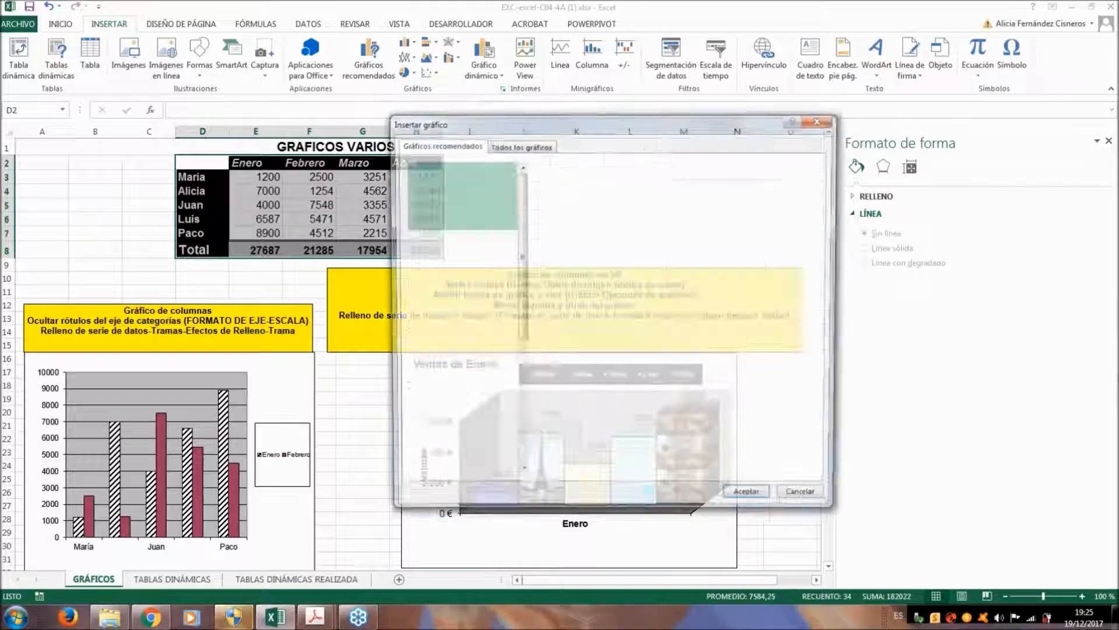
left_click(533, 144)
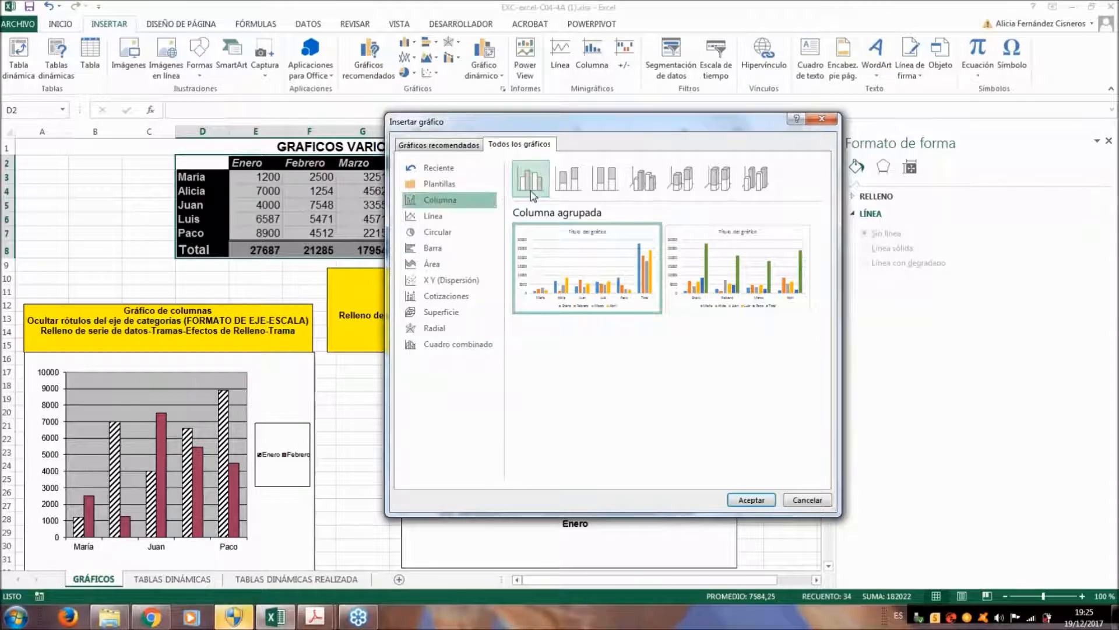
left_click(746, 500)
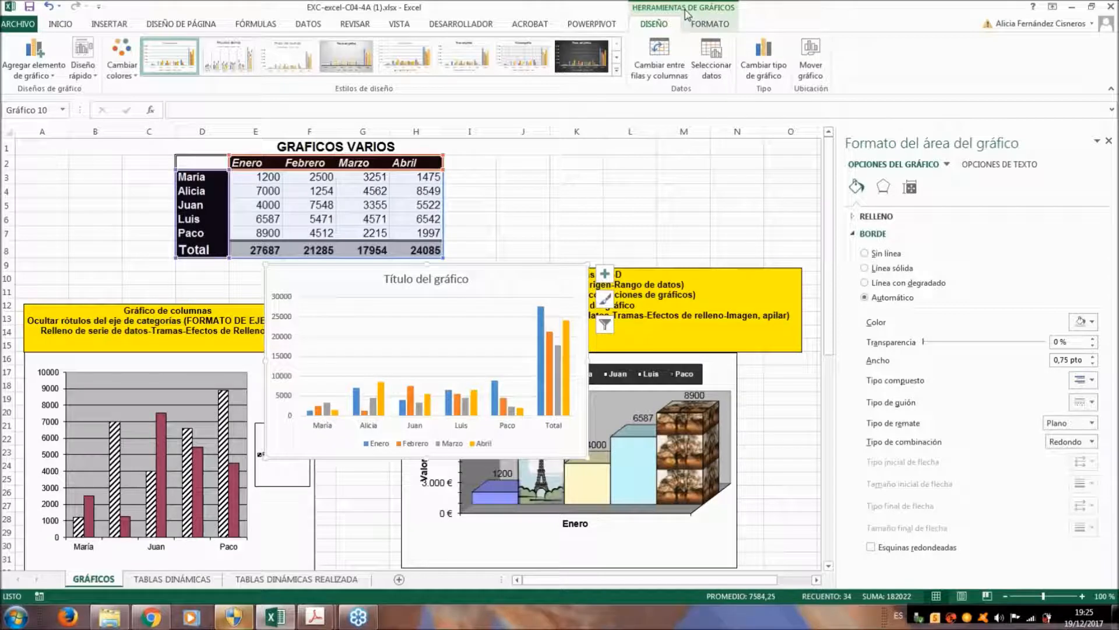
Change the new column chart's data source to $D$2:$H$7 on the GRÁFICOS sheet, excluding the Total row
left_click(717, 70)
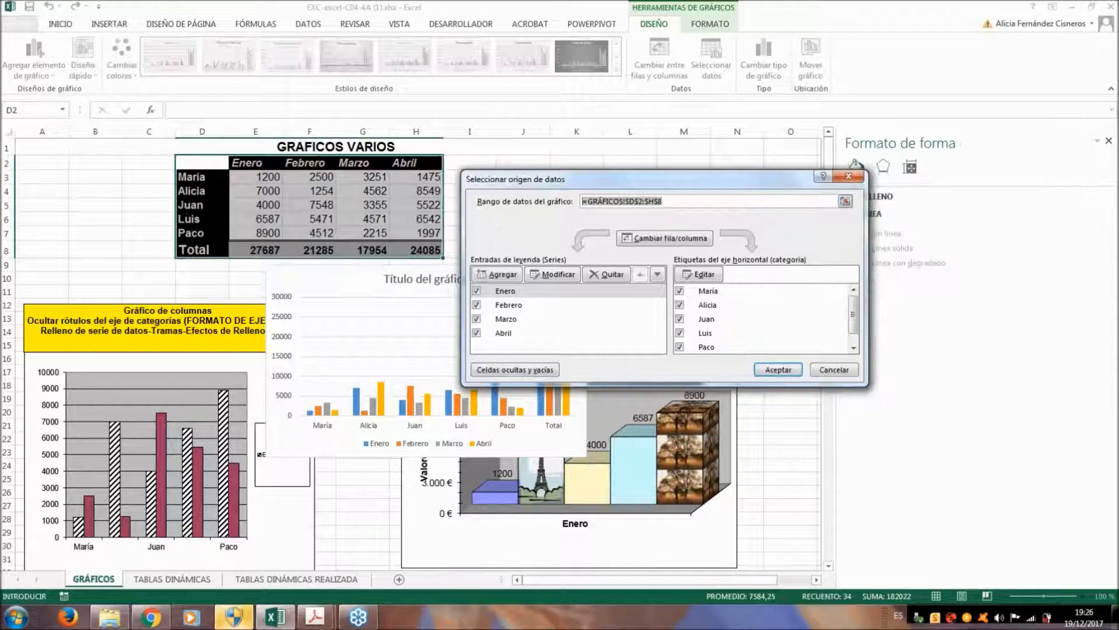
key("Delete")
left_click(205, 168)
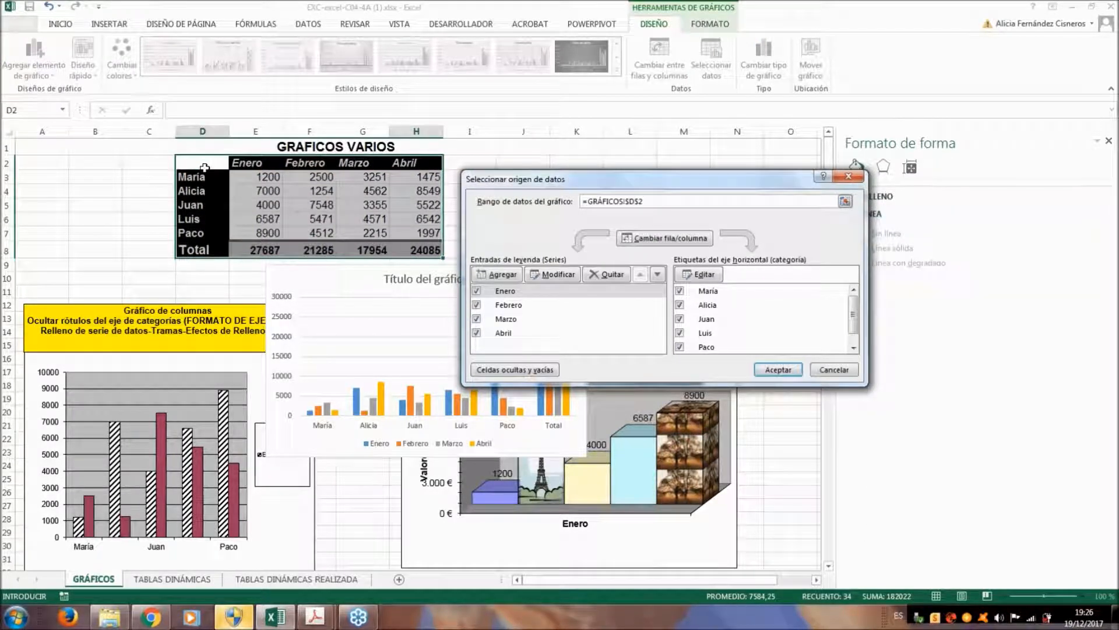
left_click_drag(205, 168, 426, 228)
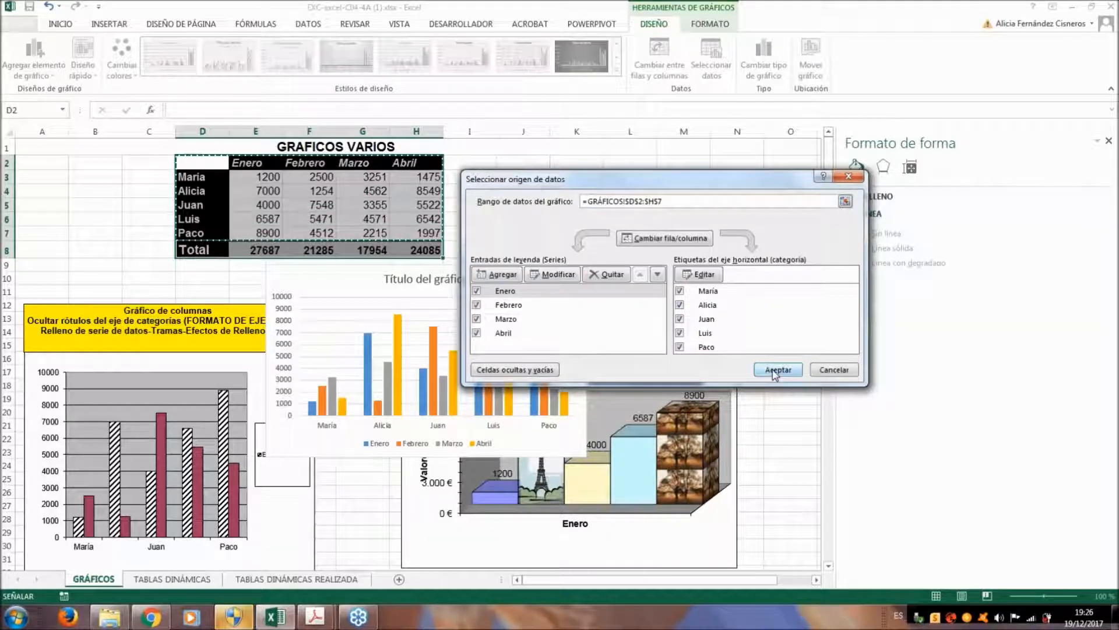
left_click(779, 374)
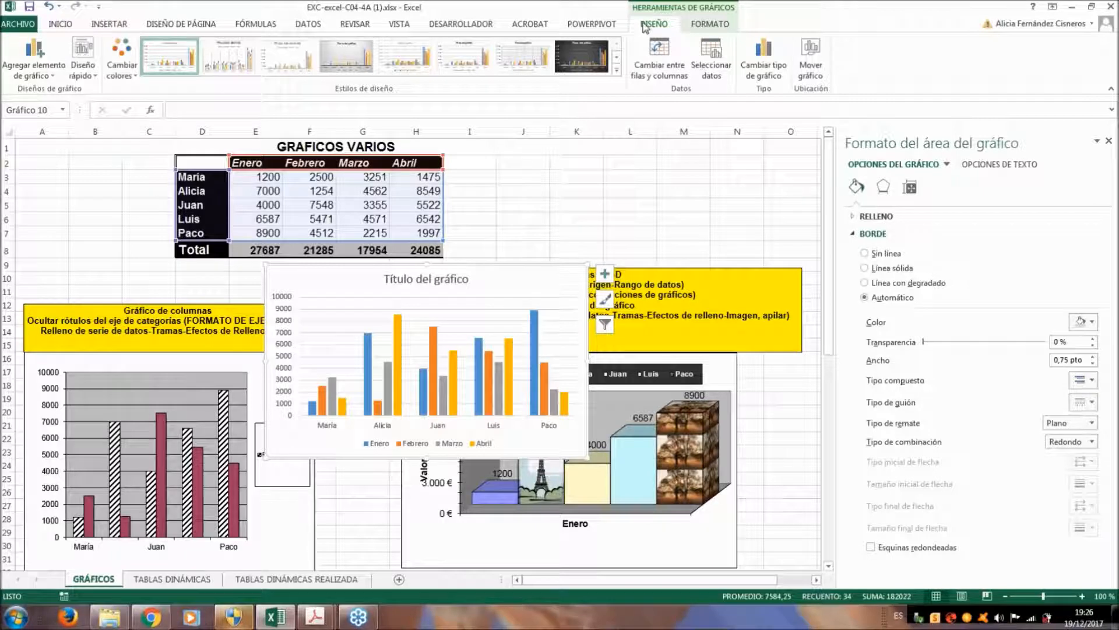
Switch the chart's rows and columns to group the bars by month, and move the chart up above the Ventas de Enero chart
left_click(657, 70)
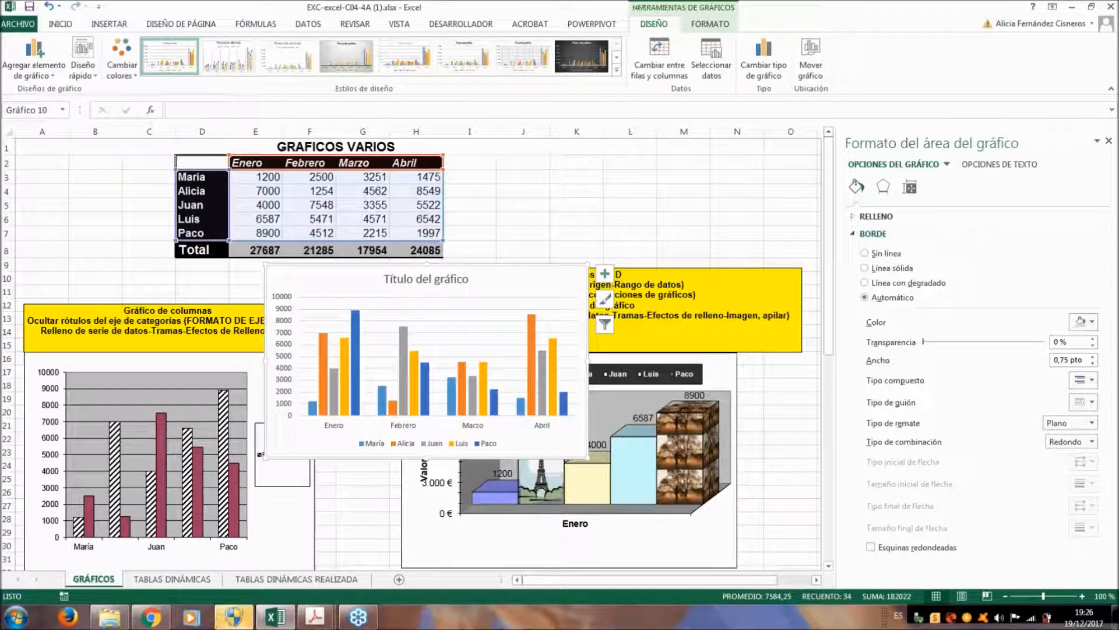
left_click_drag(527, 266, 652, 160)
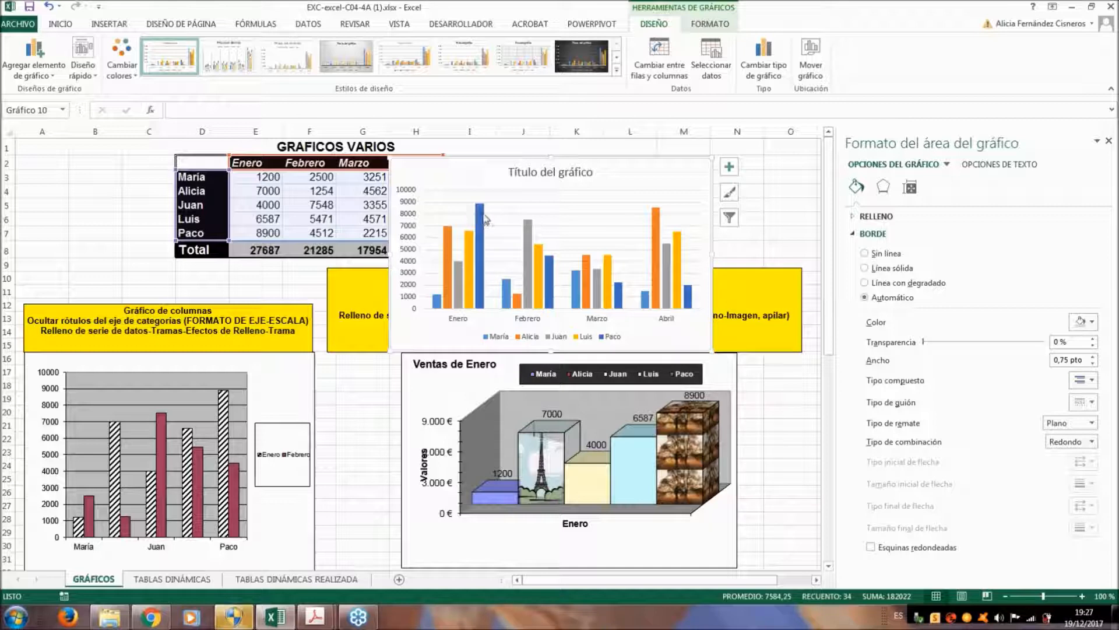
Open the chart area's formatting options and examine the fill and line settings and the effects categories
mouse_move(479, 216)
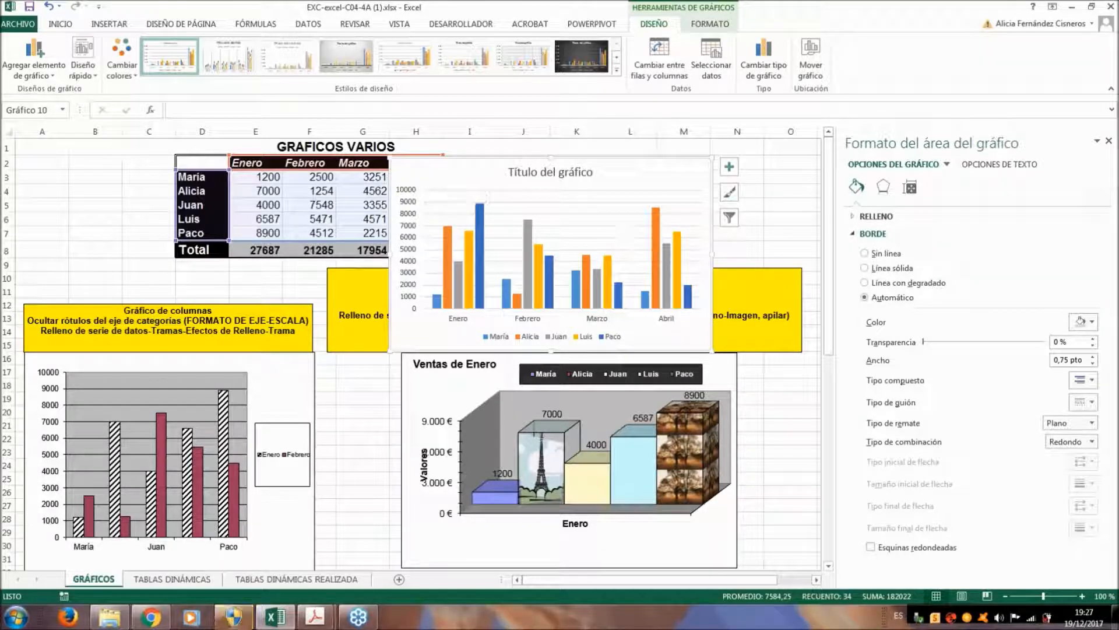
right_click(413, 176)
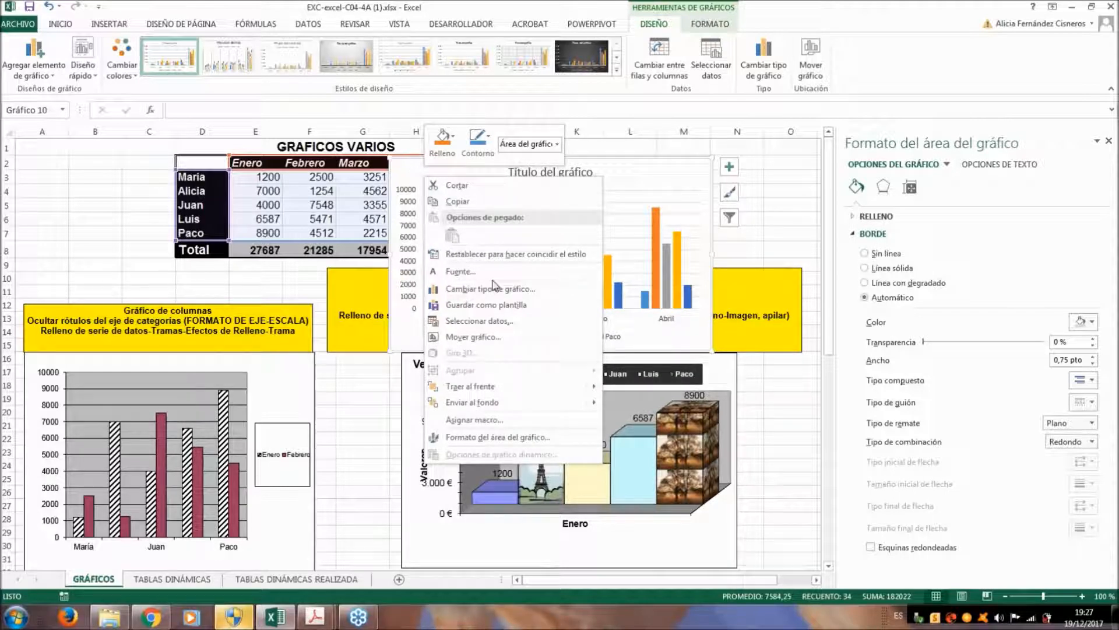
left_click(437, 438)
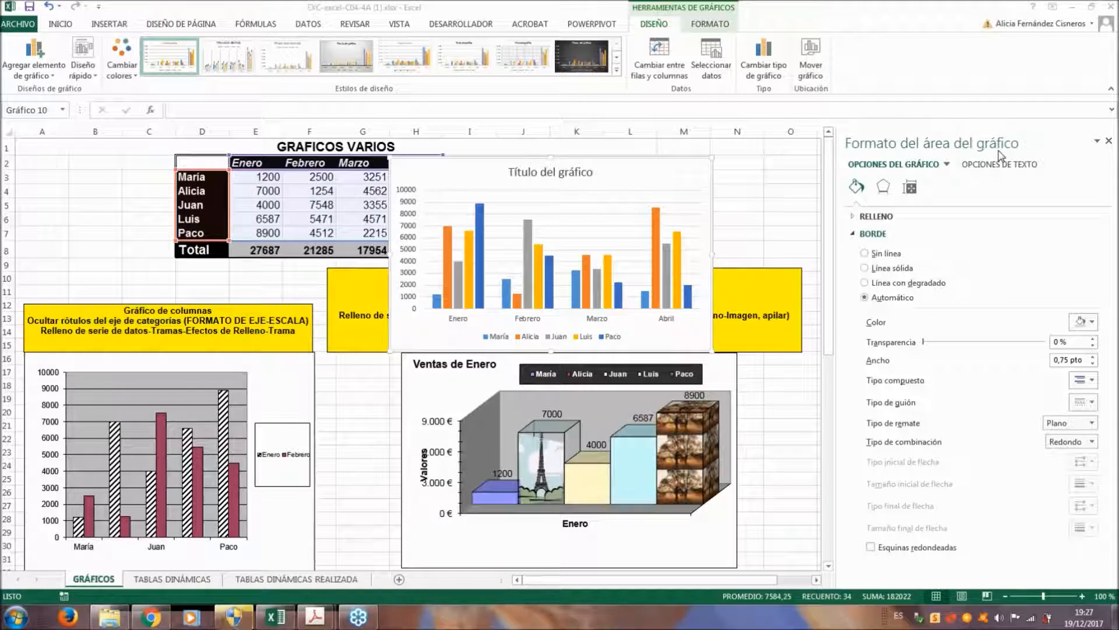
left_click(857, 191)
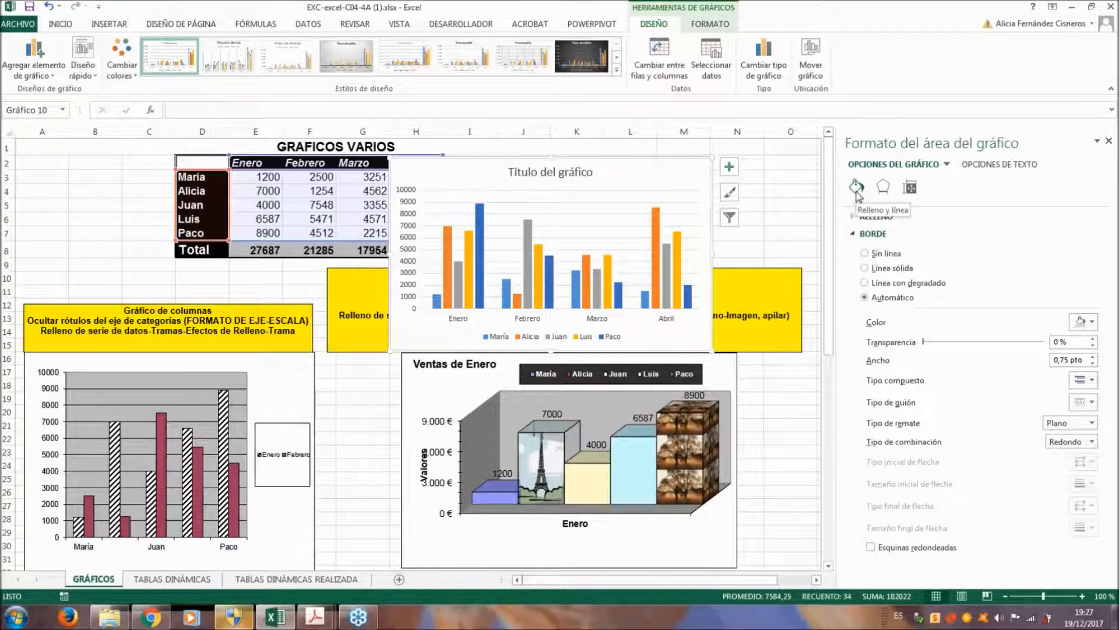
left_click(886, 191)
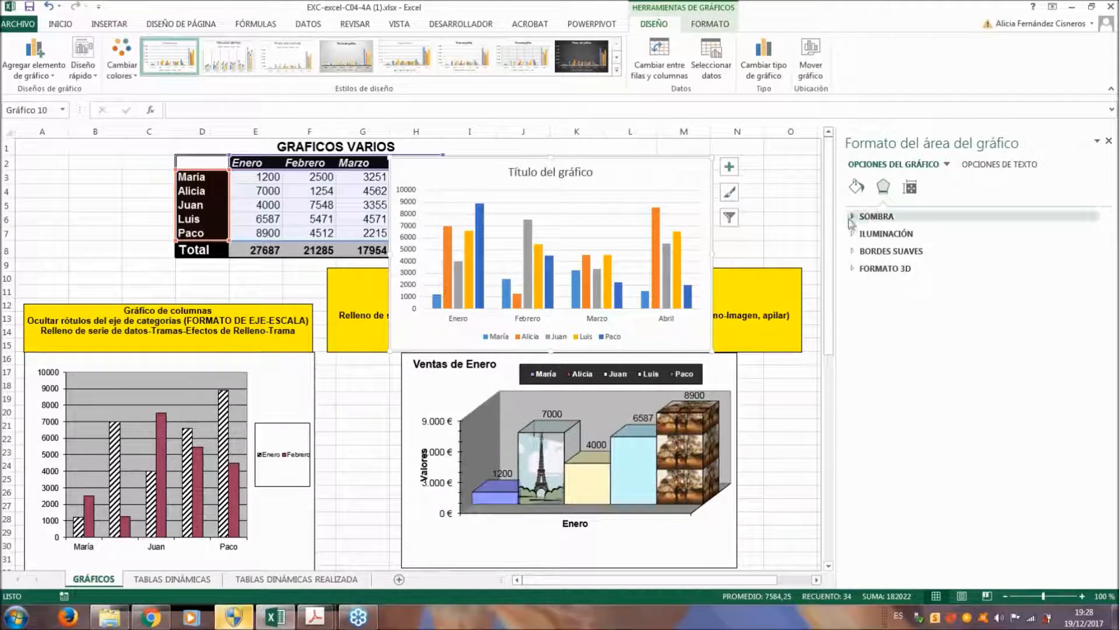
Examine the chart area's shadow, glow and soft edge effects, and its fill and border settings
left_click(852, 217)
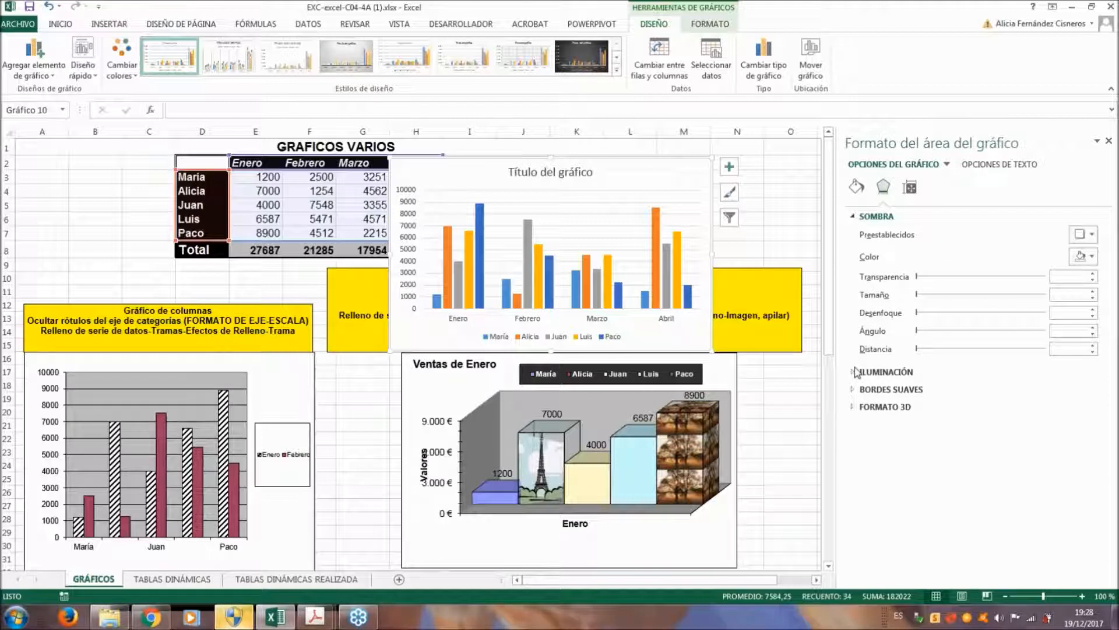
left_click(856, 371)
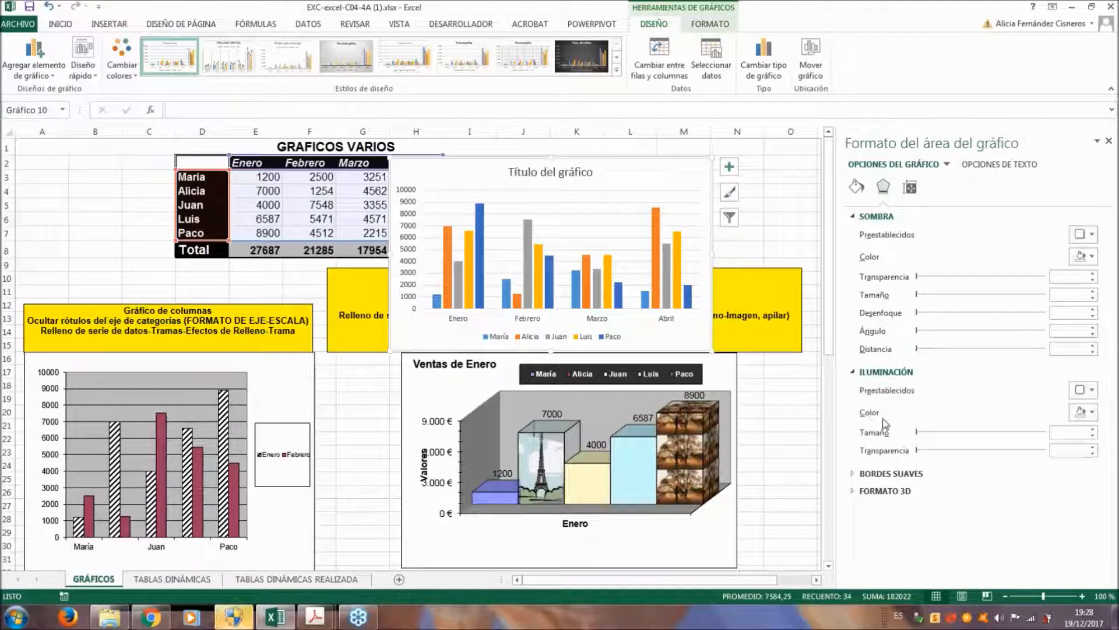
left_click(855, 474)
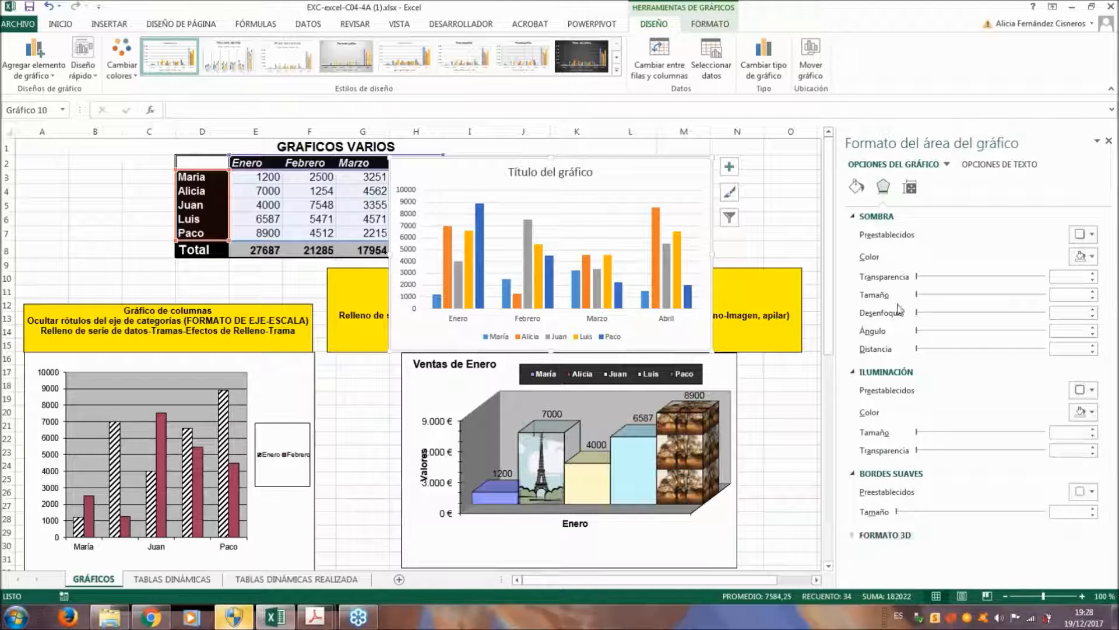
left_click(857, 188)
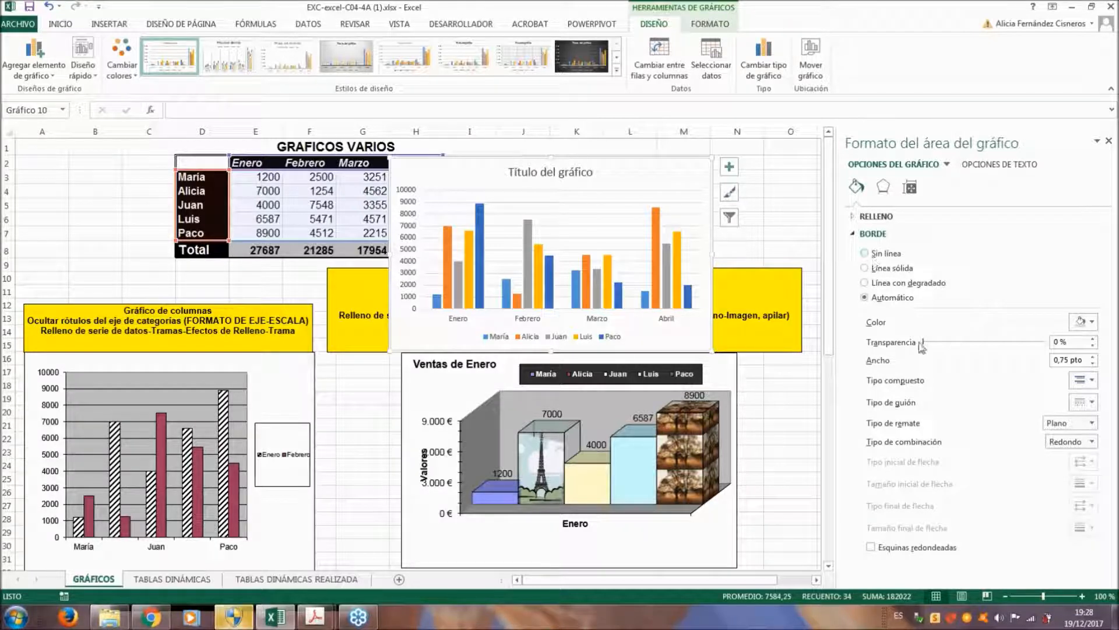
left_click(857, 221)
left_click(857, 218)
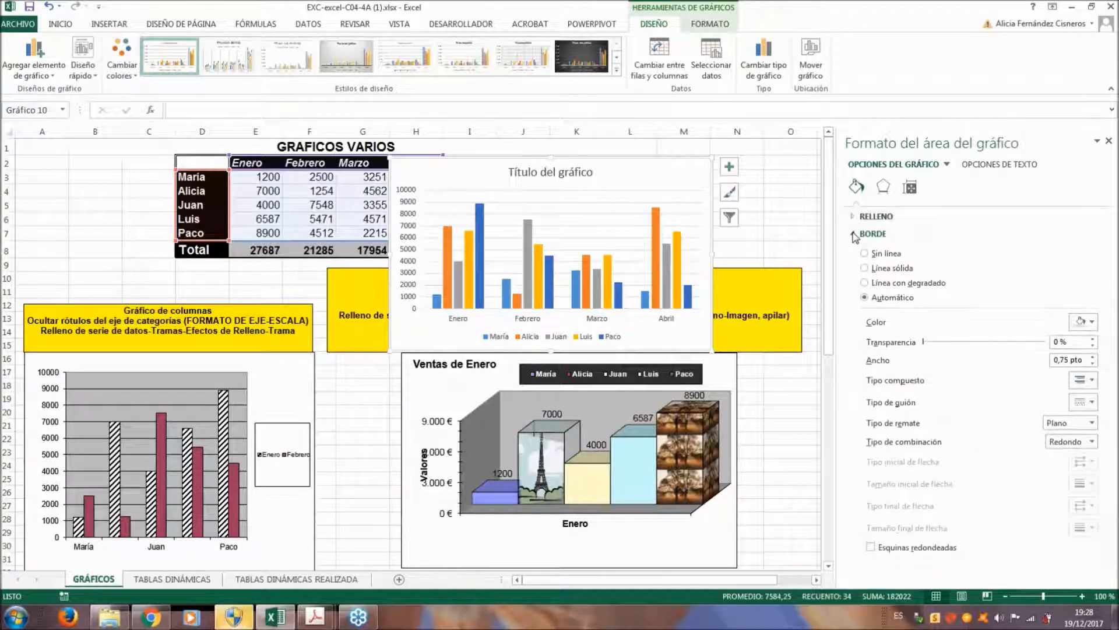
left_click(855, 234)
mouse_move(667, 270)
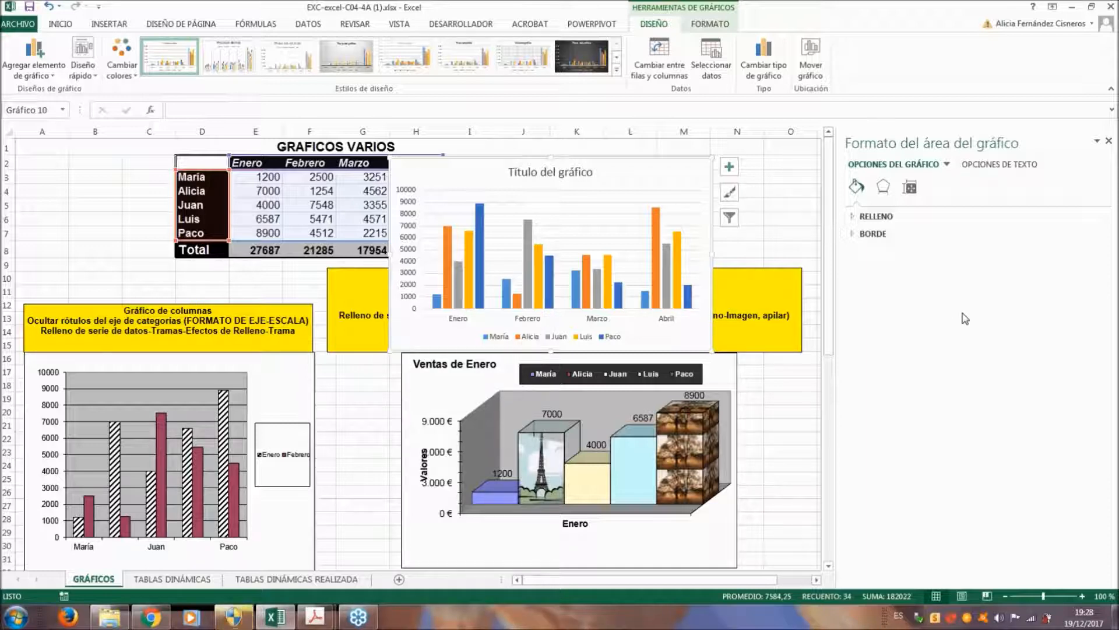
Try a solid yellow fill and a Sin relleno setting on the chart area of the new column chart
left_click(854, 217)
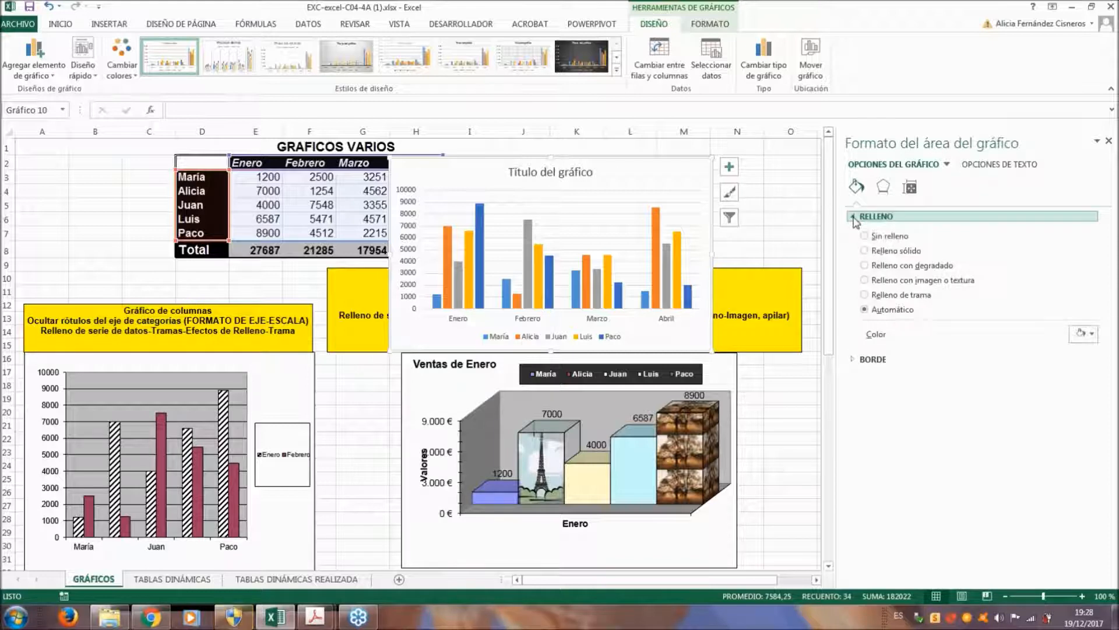
left_click(854, 217)
left_click(855, 217)
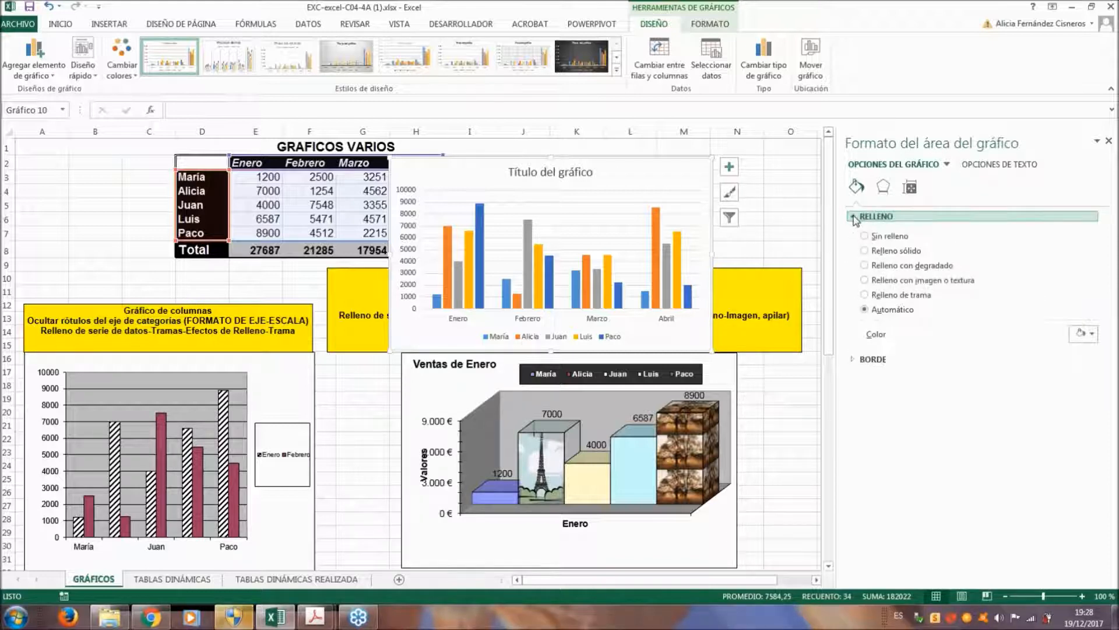
left_click(865, 250)
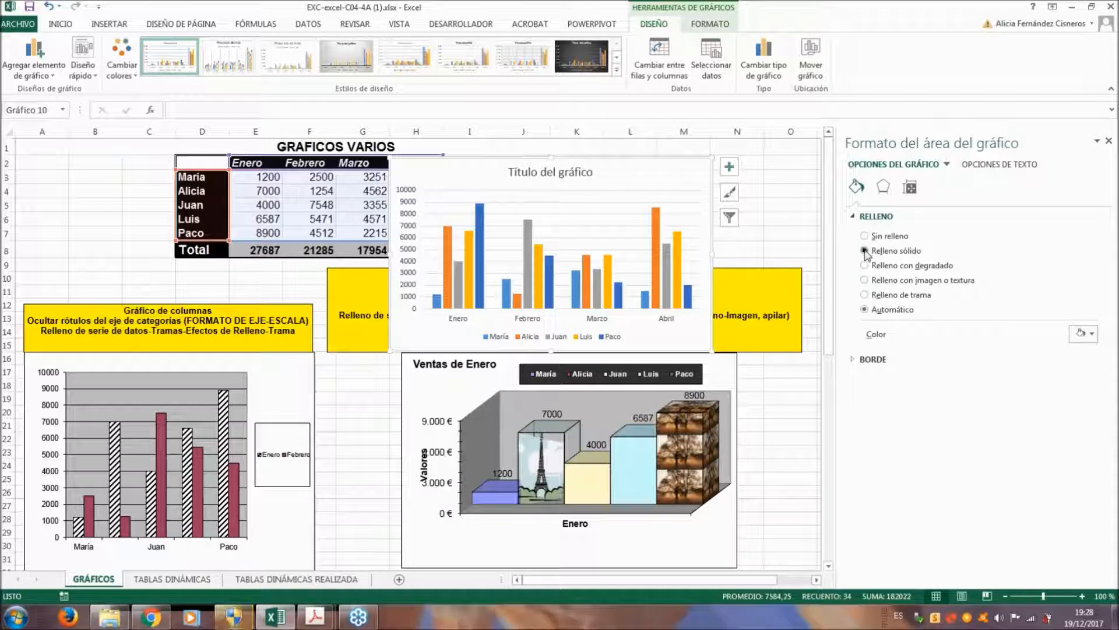
left_click(1092, 335)
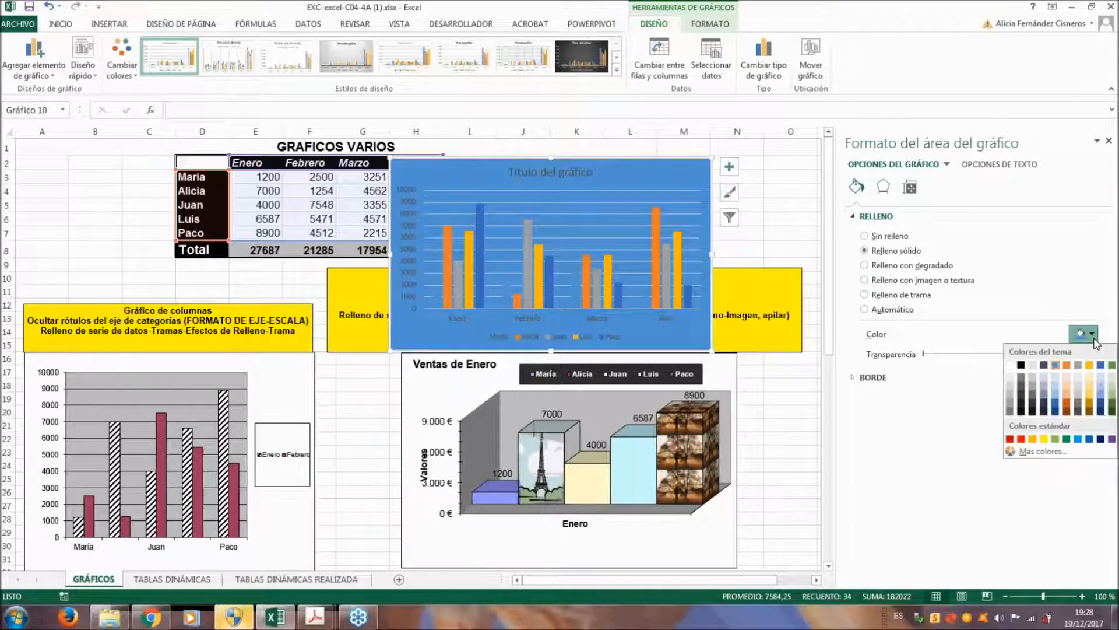
left_click(1044, 440)
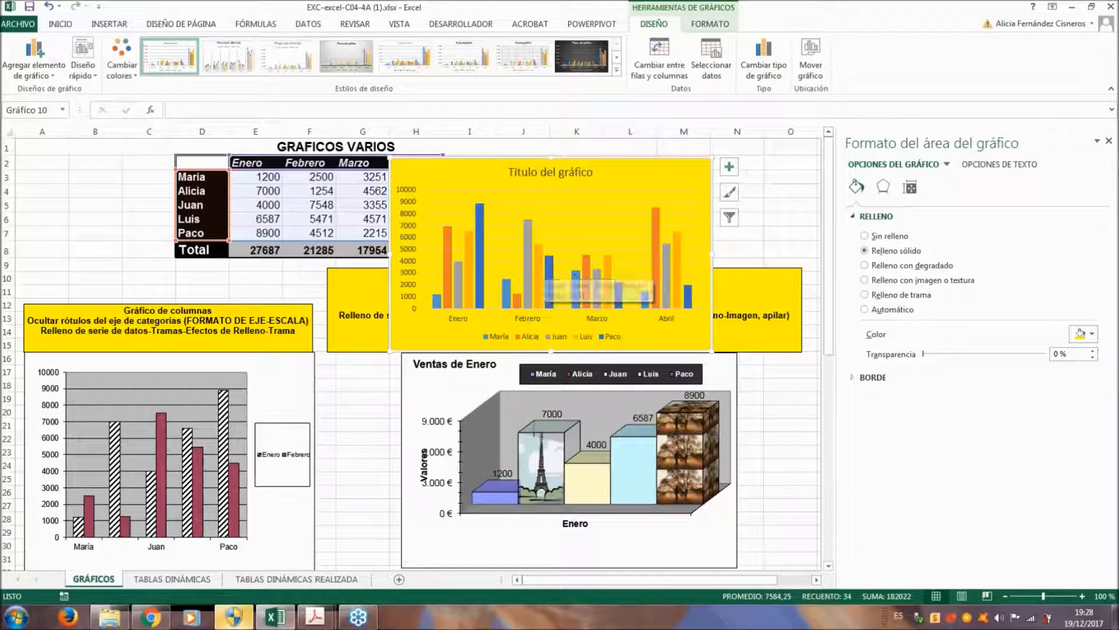
left_click(872, 237)
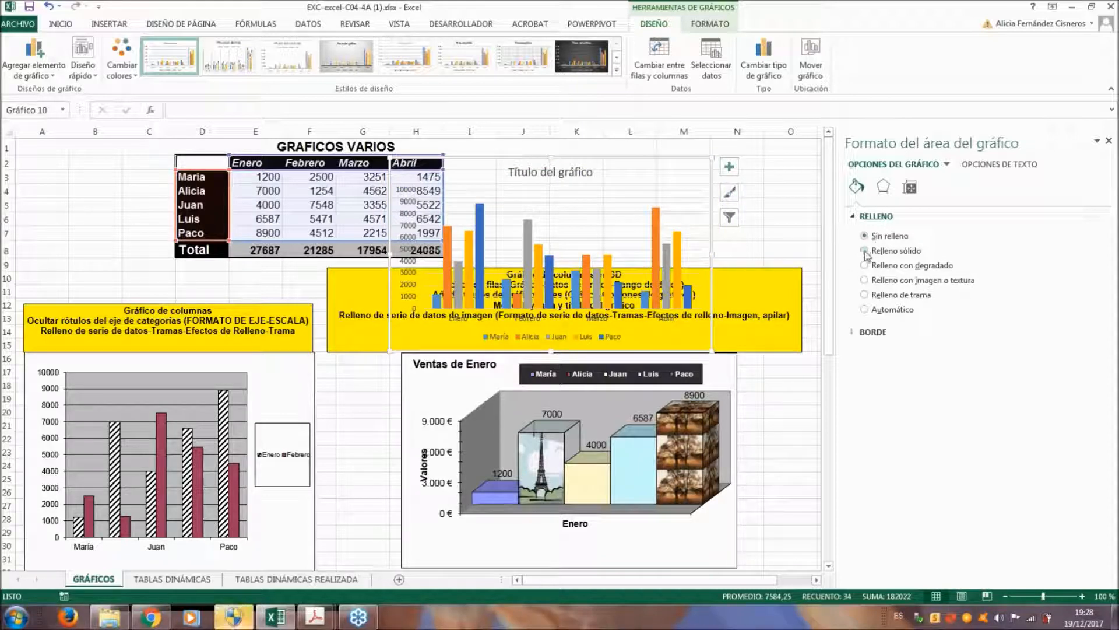
Set the chart area's fill to solid white and close its formatting options
left_click(866, 253)
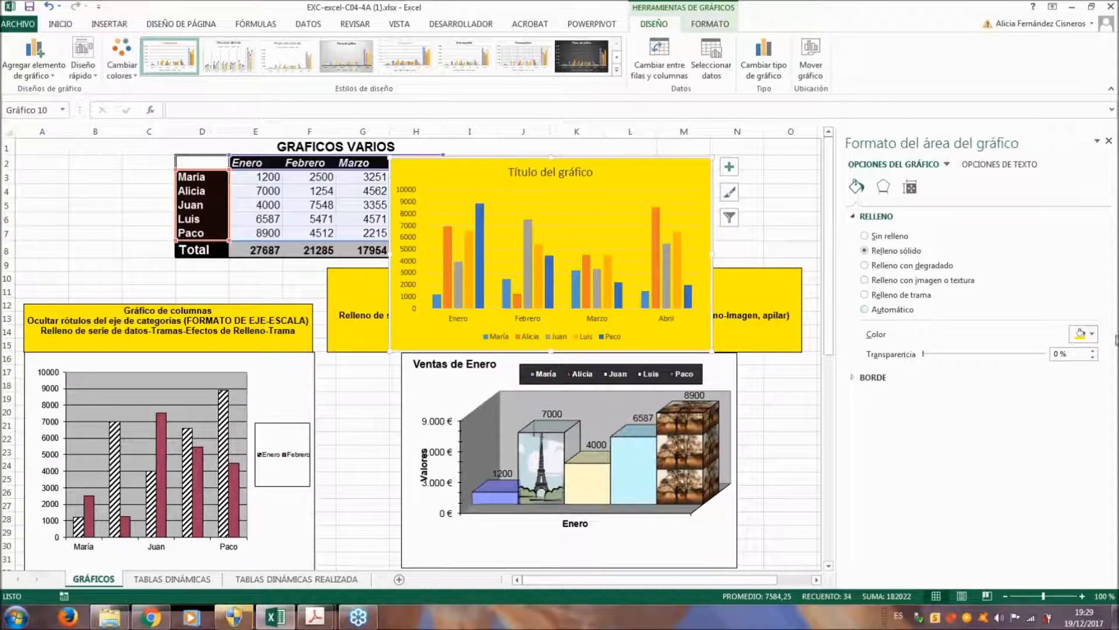
left_click(1088, 334)
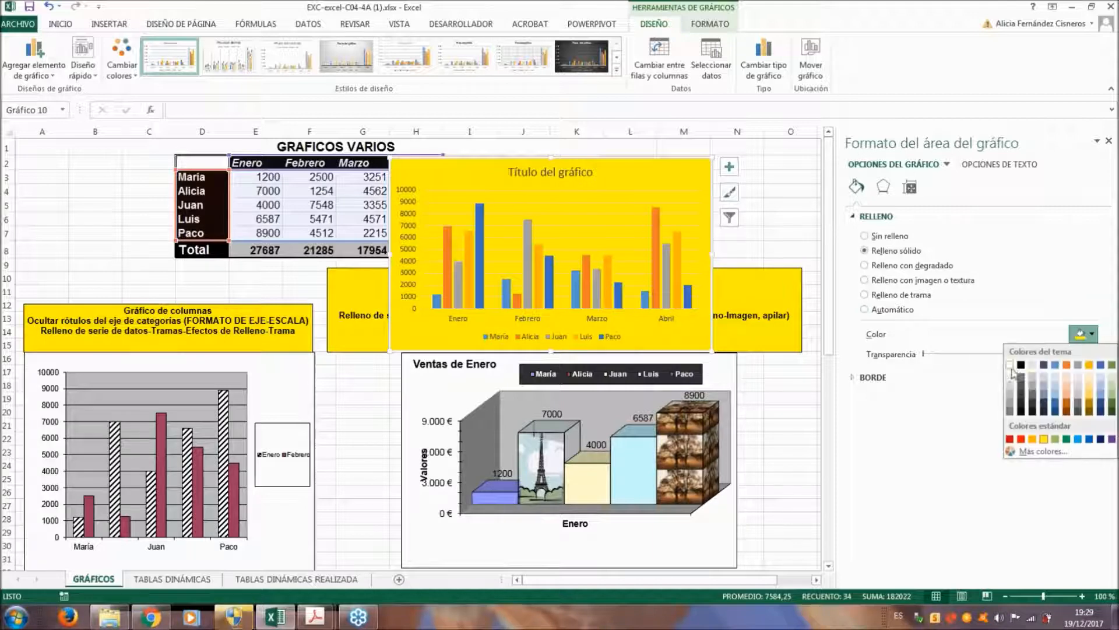
left_click(1010, 364)
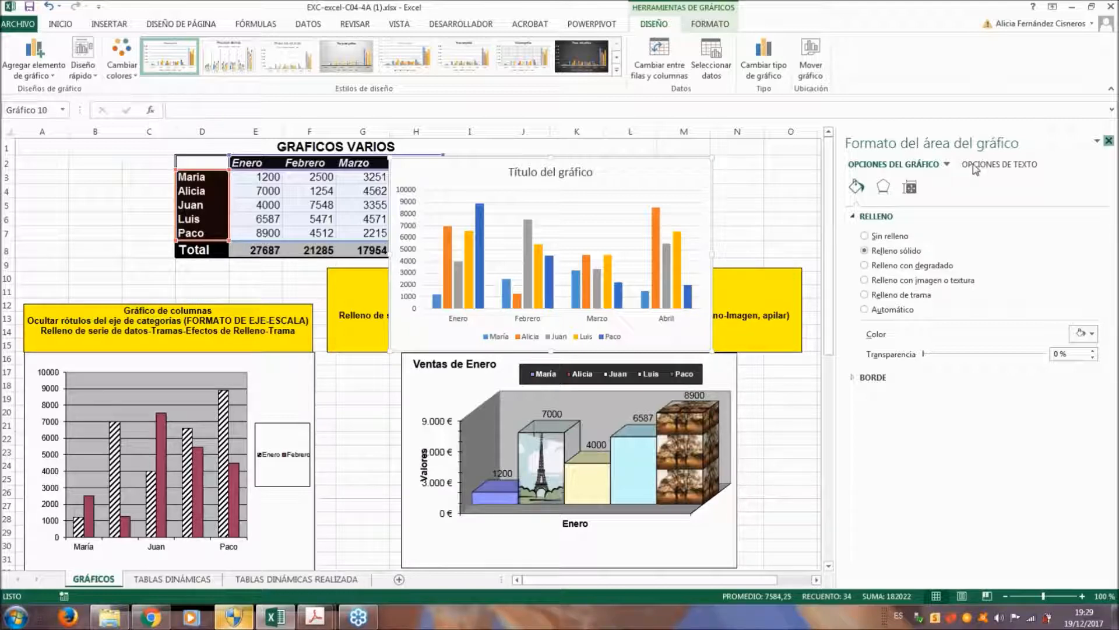
left_click(1109, 142)
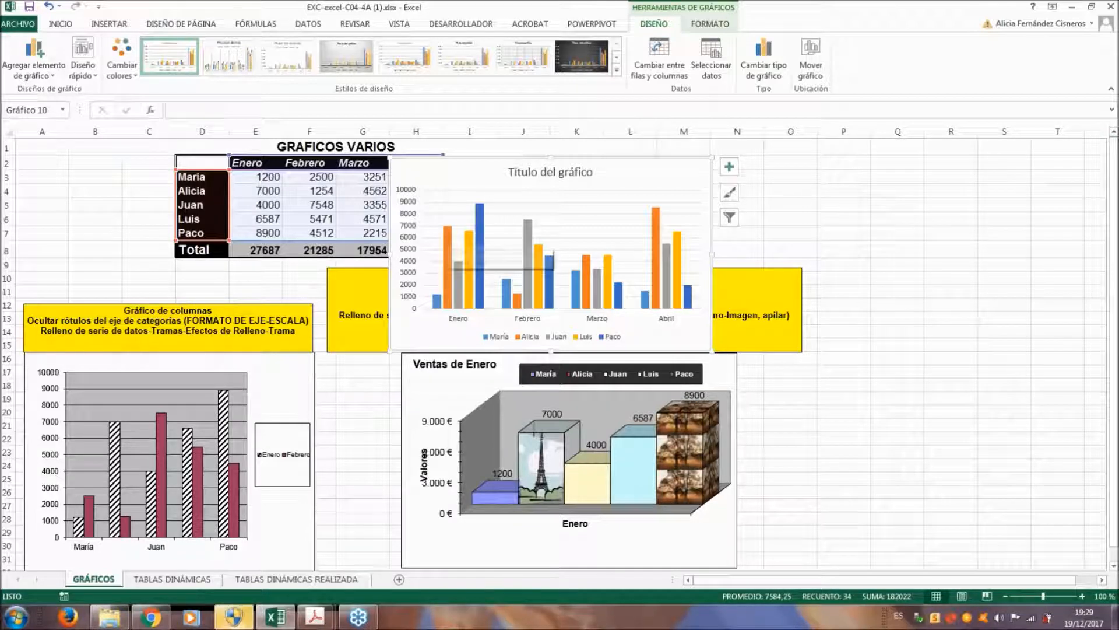
Open the formatting options of the orange data series and examine its fill, border and effects settings
right_click(448, 236)
key("Escape")
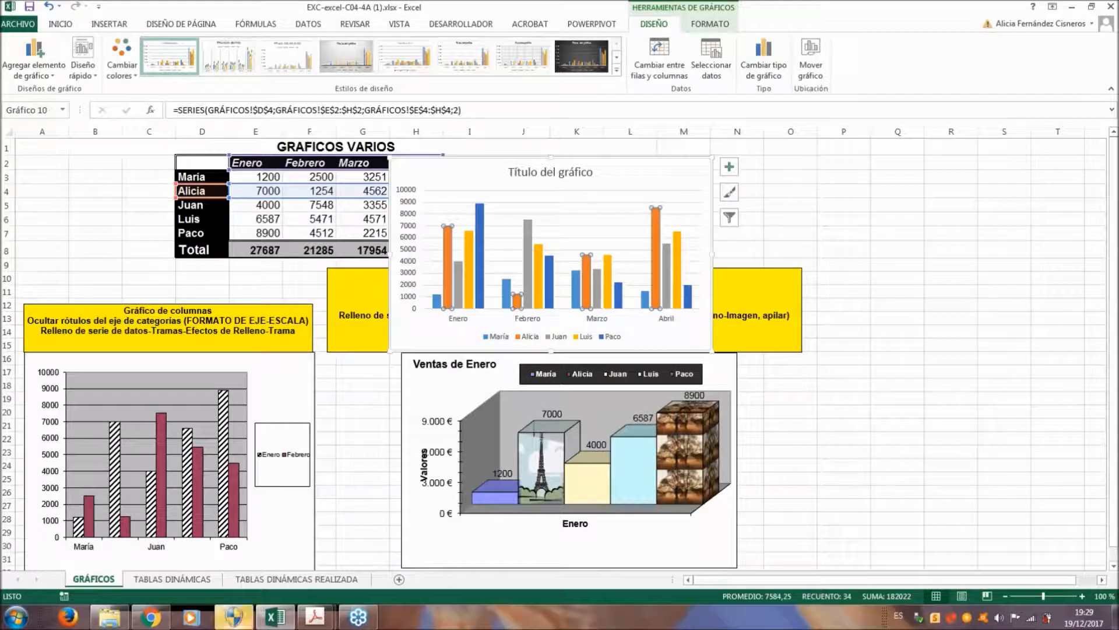
right_click(657, 224)
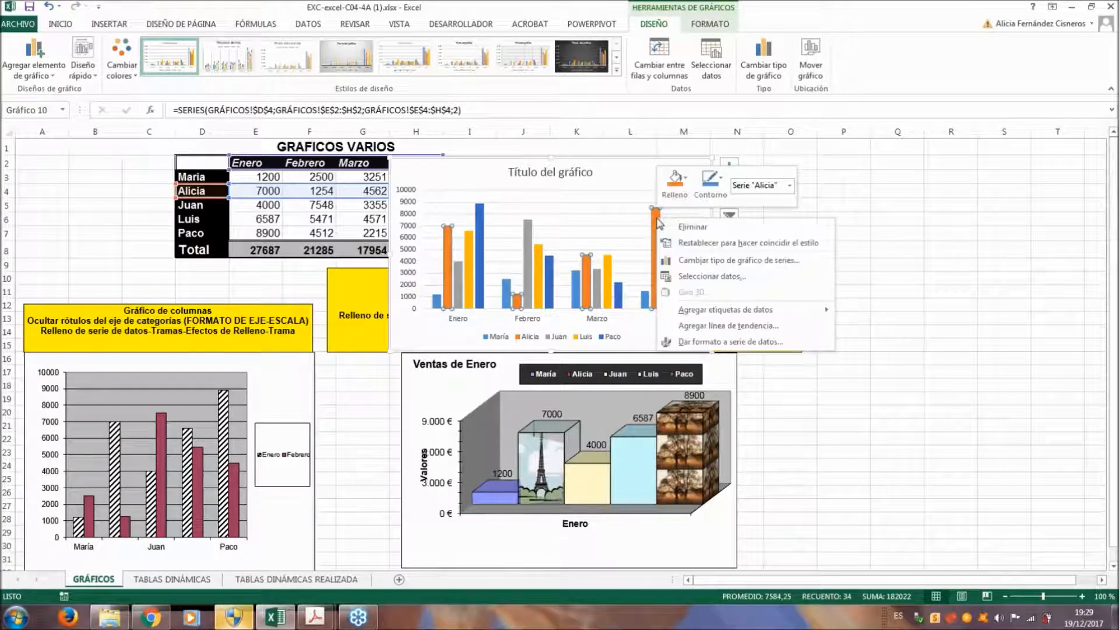
left_click(671, 342)
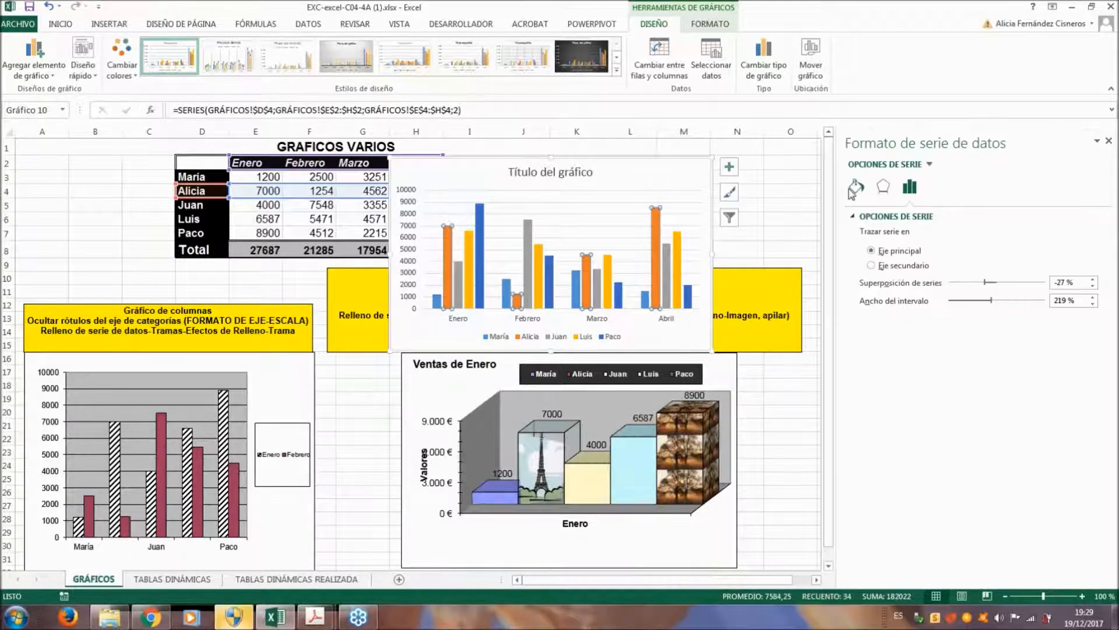
left_click(856, 187)
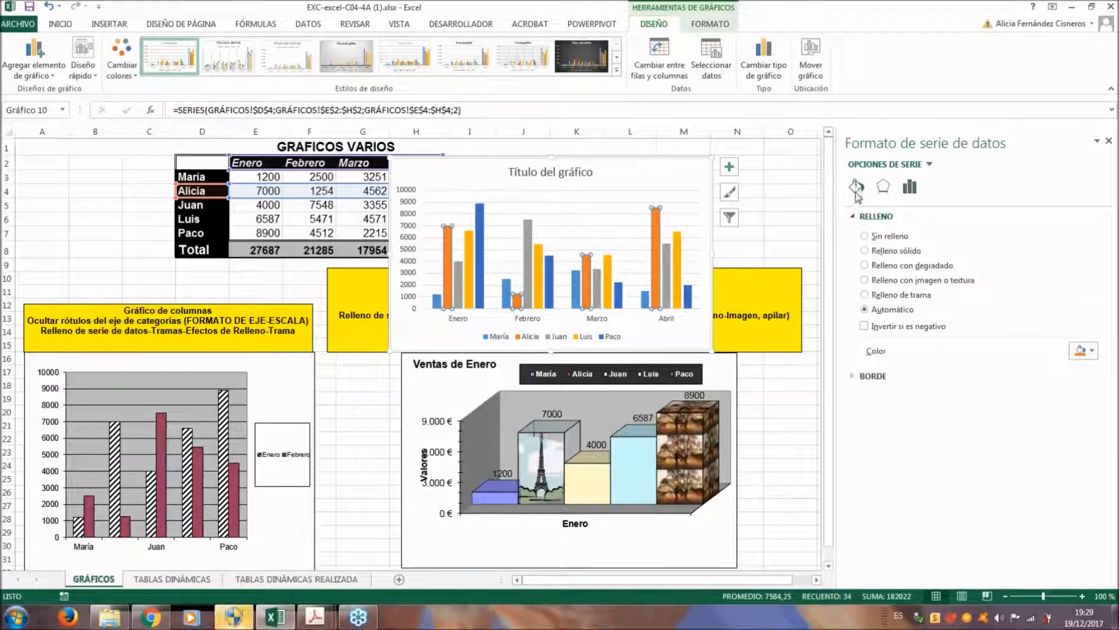
left_click(883, 186)
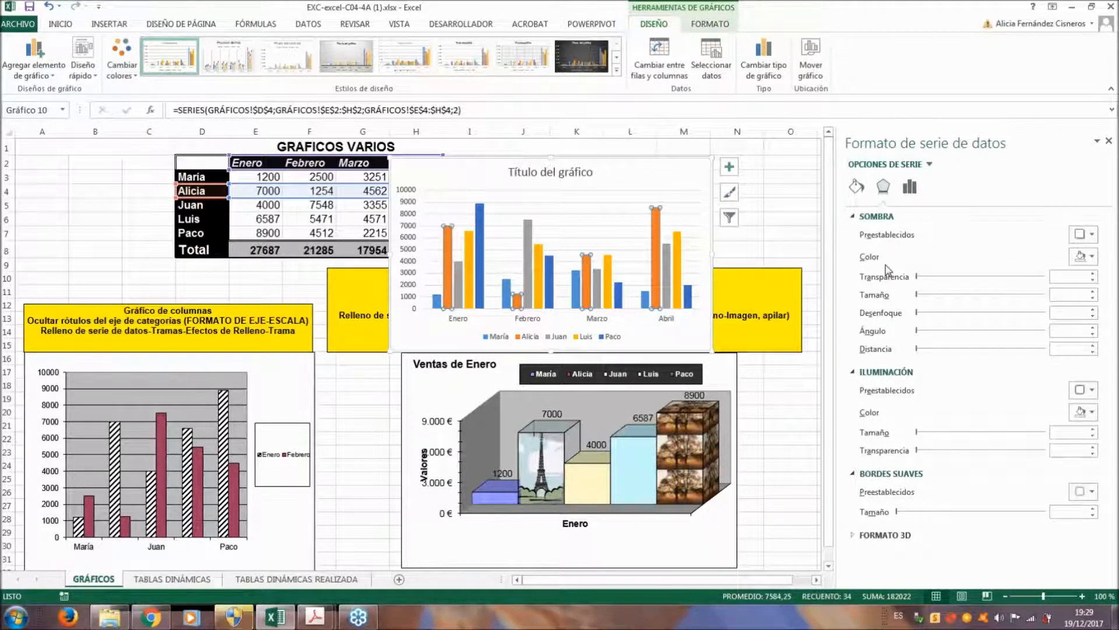
Try plotting the orange data series on the secondary axis and return it to the primary axis
left_click(911, 188)
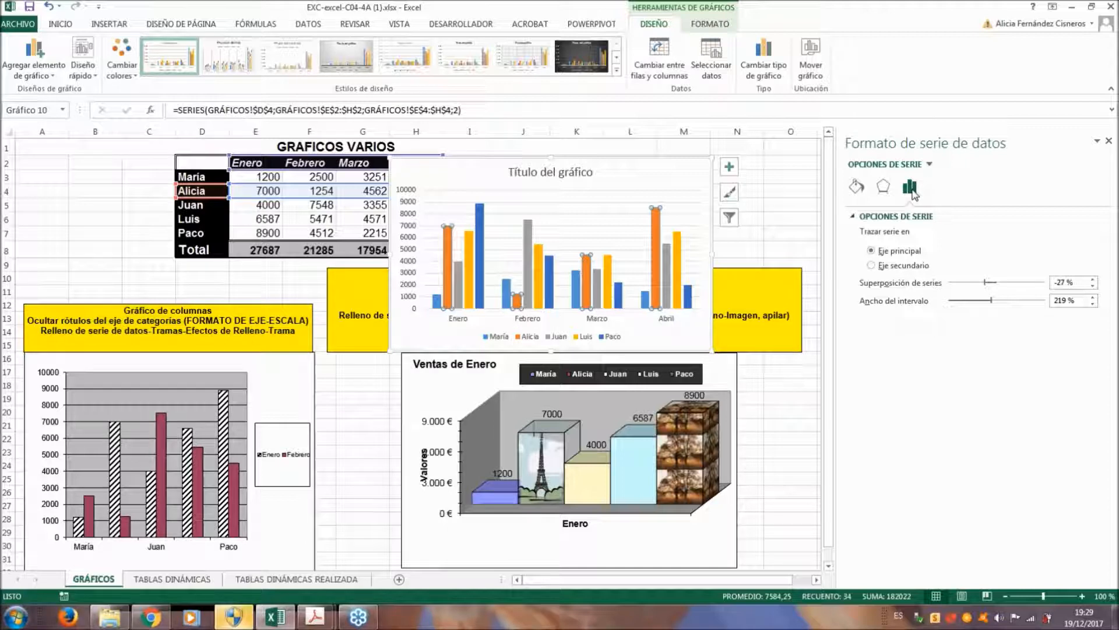
left_click(879, 267)
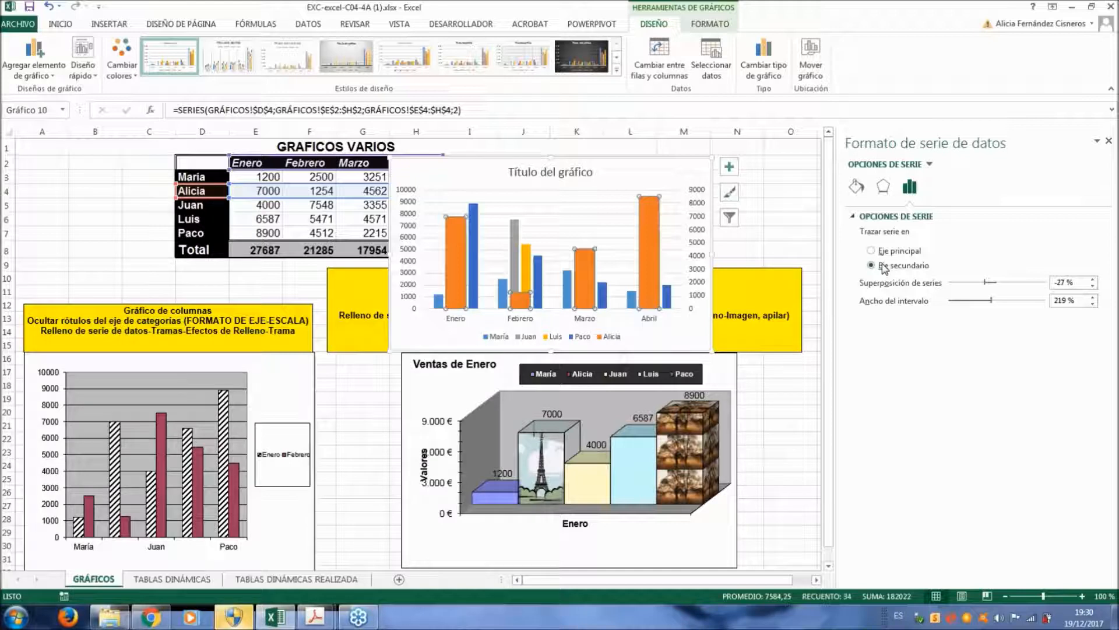
left_click(872, 252)
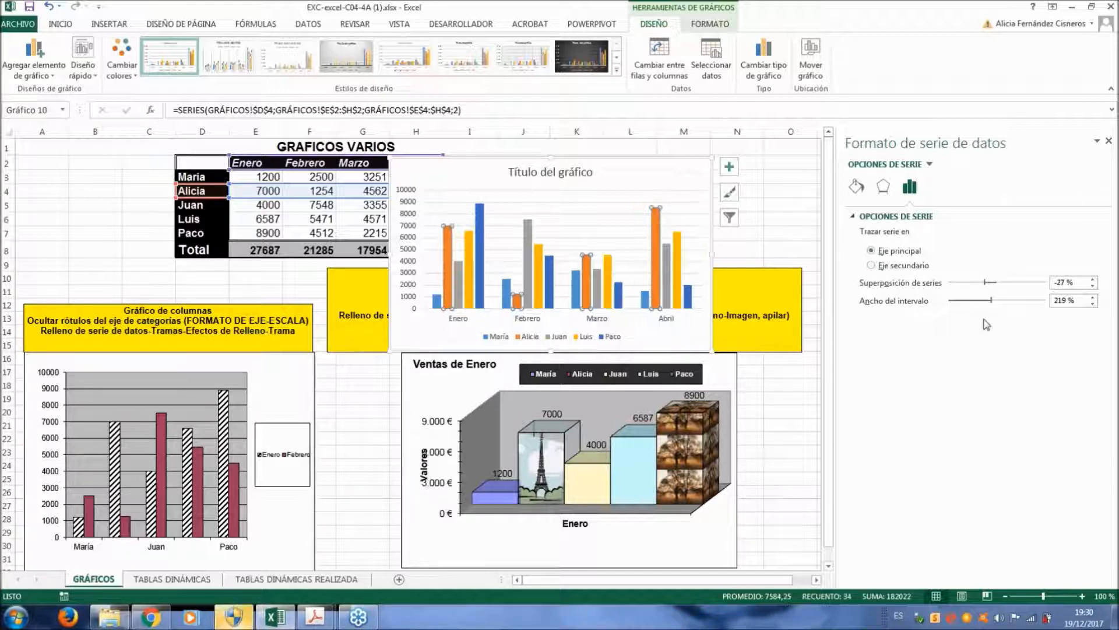
Set the series overlap to -53 % and the gap width to 225 %, and close the series formatting options
left_click_drag(985, 285, 971, 284)
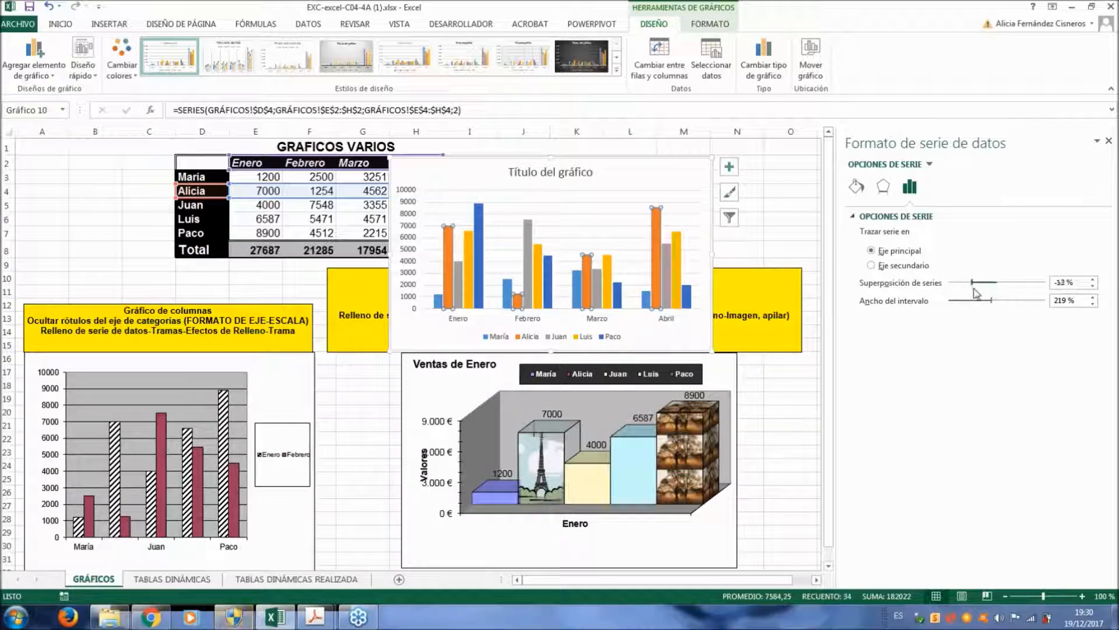
left_click_drag(990, 301, 976, 300)
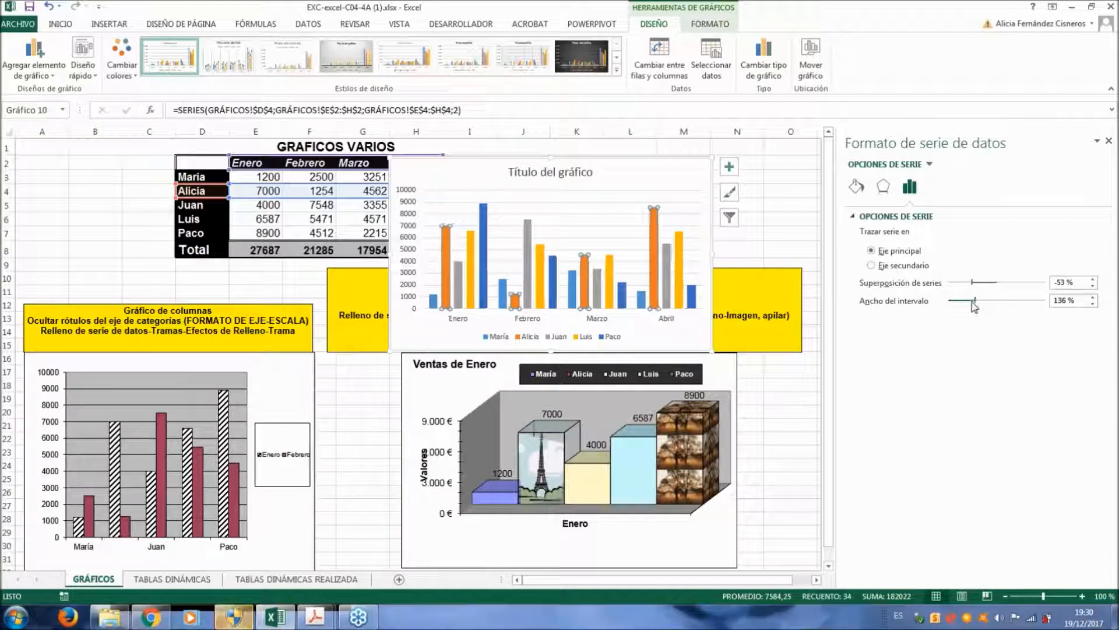
left_click_drag(979, 301, 993, 301)
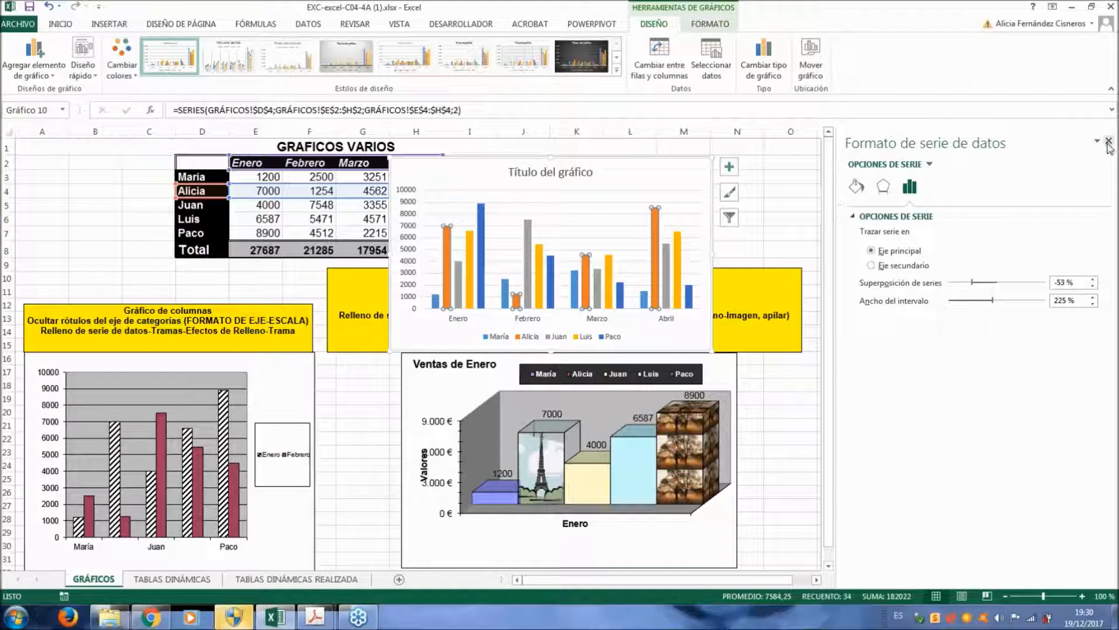
left_click(777, 163)
Replace the new column chart's placeholder title with VENTAS DE ENERO
left_click(550, 171)
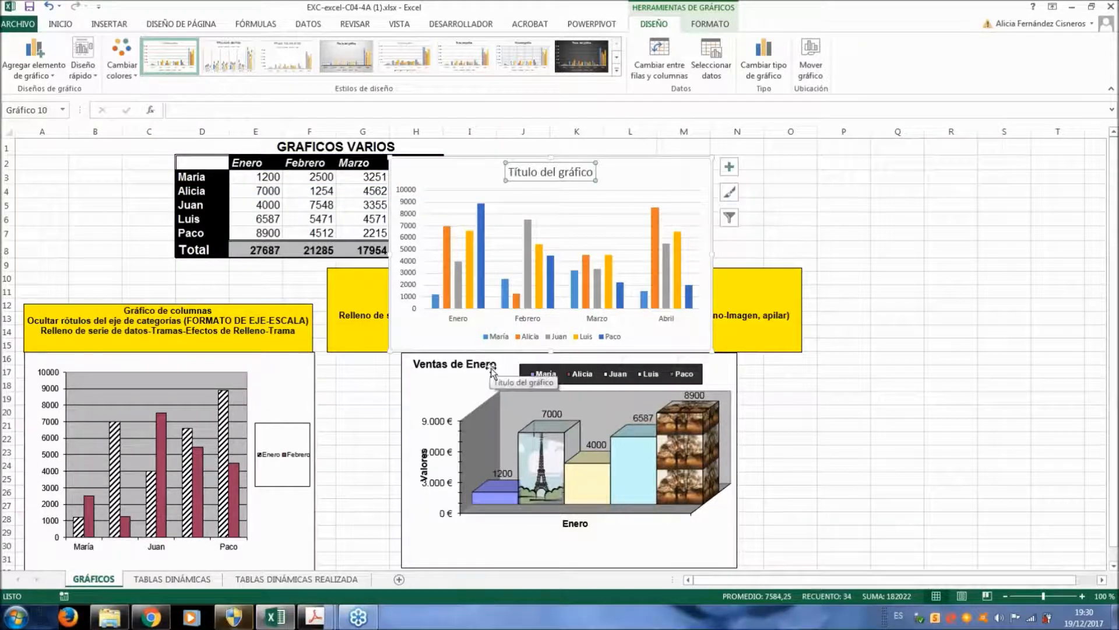
left_click(548, 171)
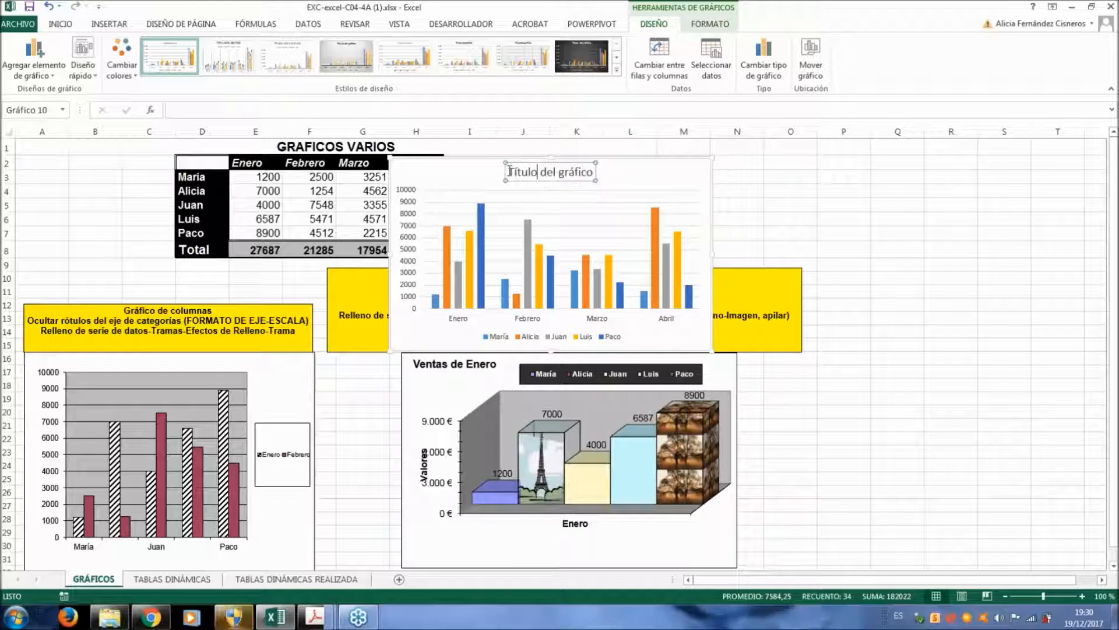
left_click_drag(513, 172, 651, 170)
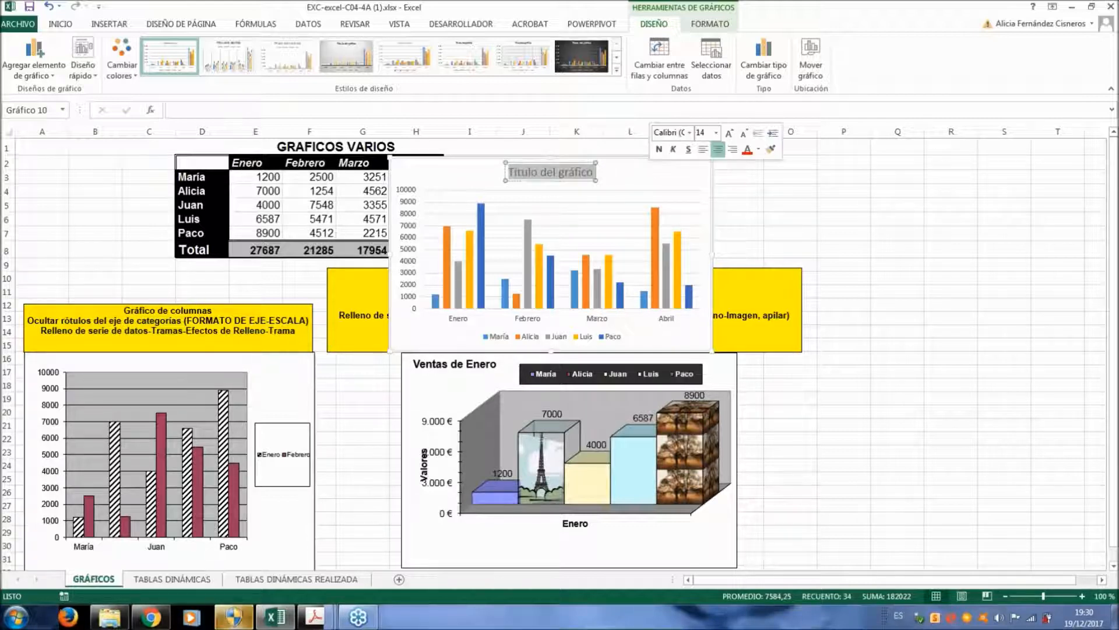
key("BackSpace")
type("VEN")
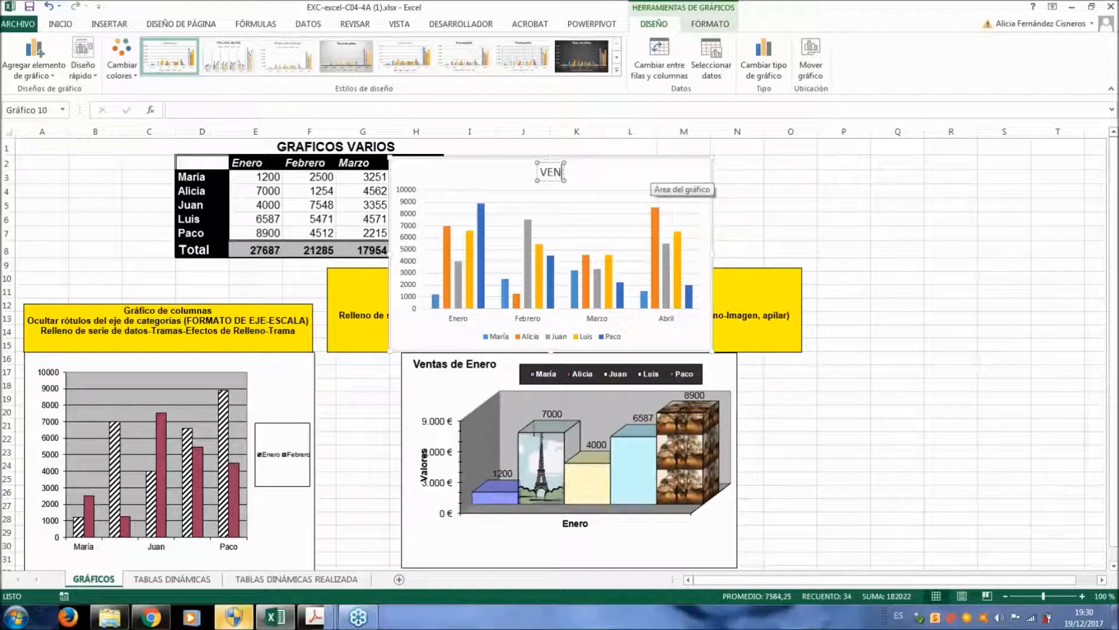
type("TAS DE ENERO")
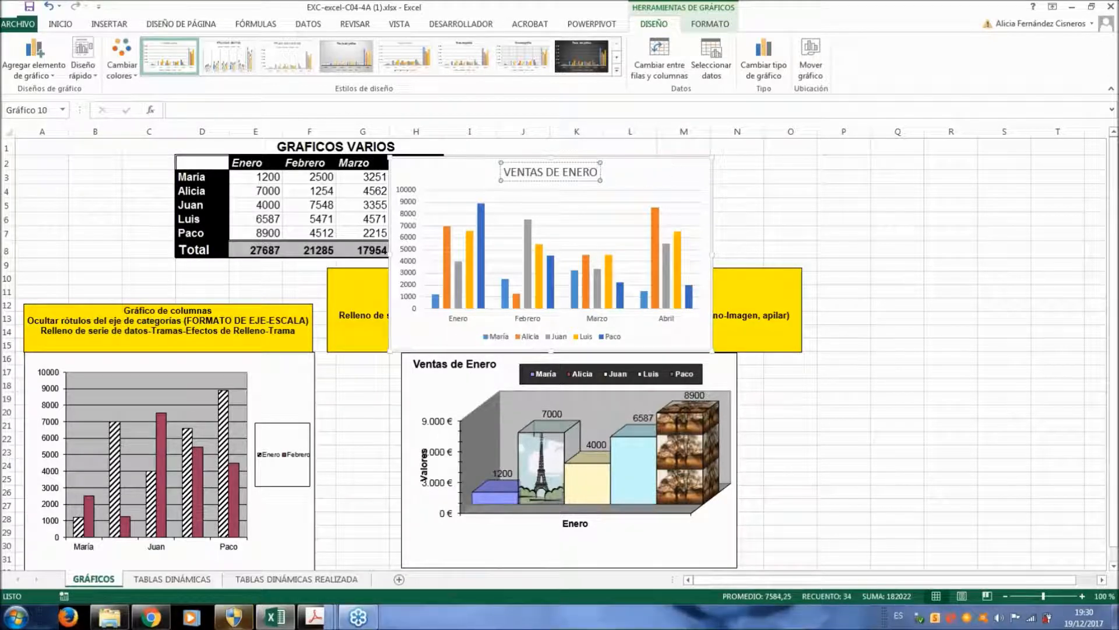
Switch the VENTAS DE ENERO chart's rows and columns to group the bars by person
left_click(656, 57)
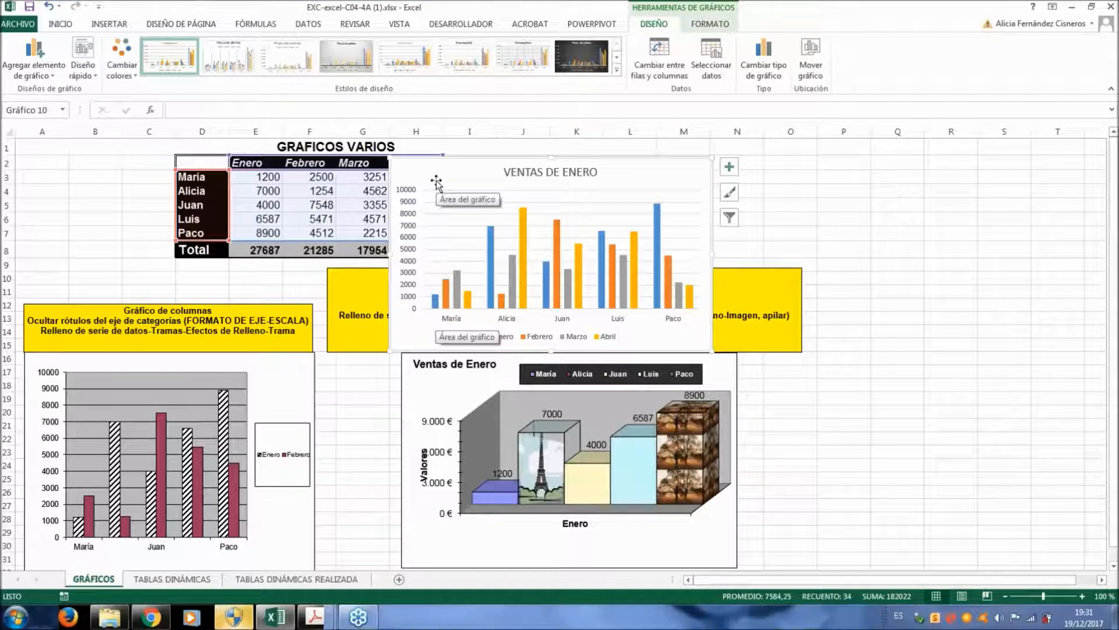
mouse_move(499, 285)
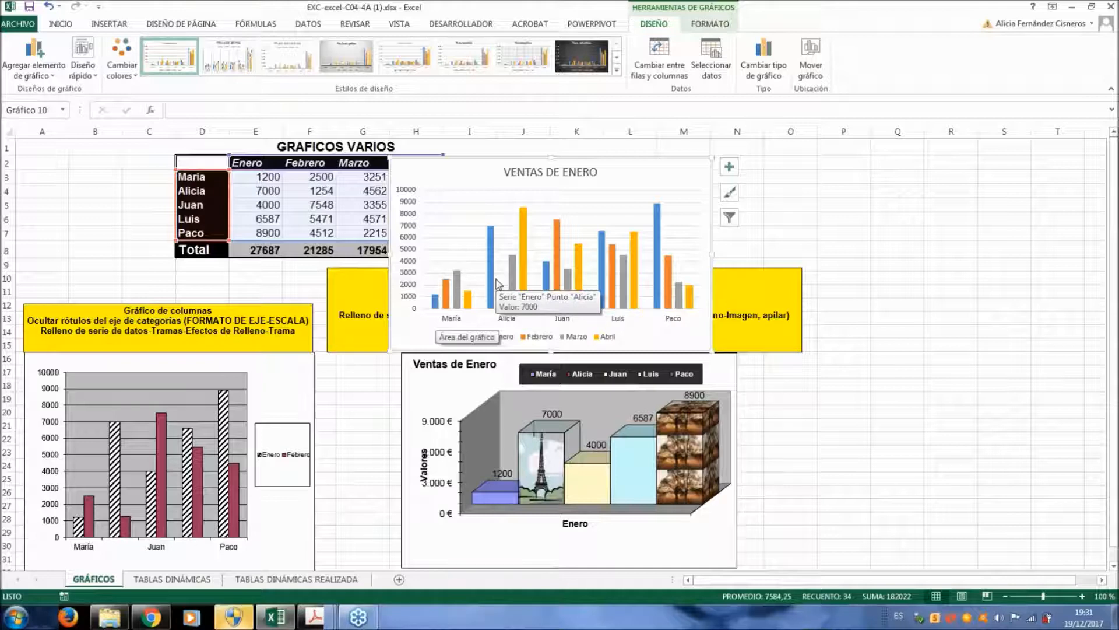
Open the horizontal axis formatting options of the VENTAS DE ENERO chart and review the fill, effects and alignment settings
left_click(451, 320)
right_click(452, 320)
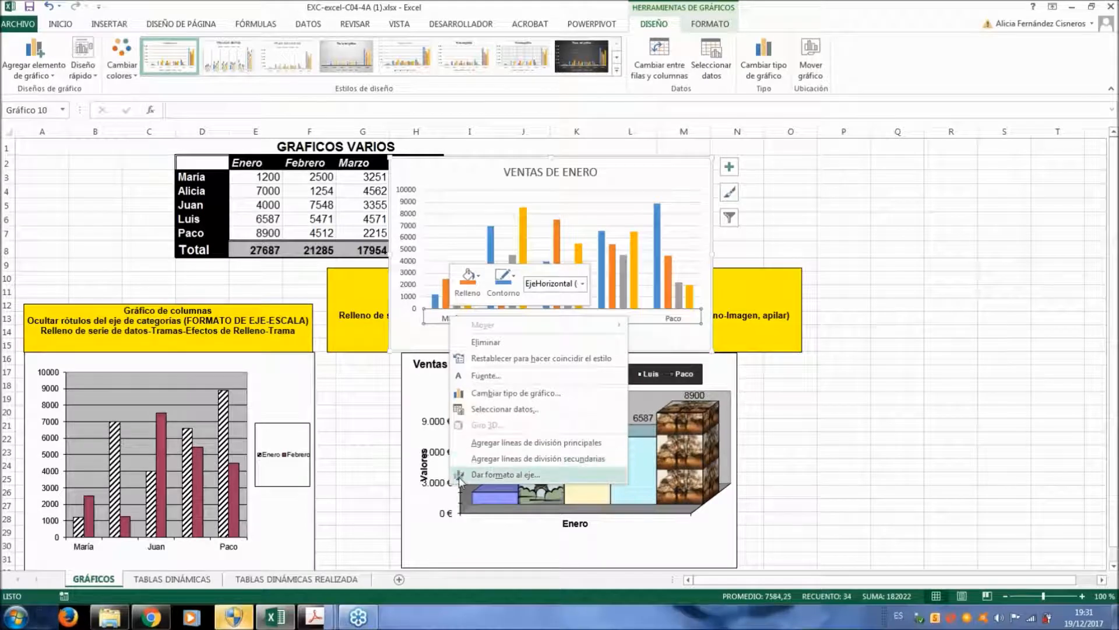
left_click(484, 475)
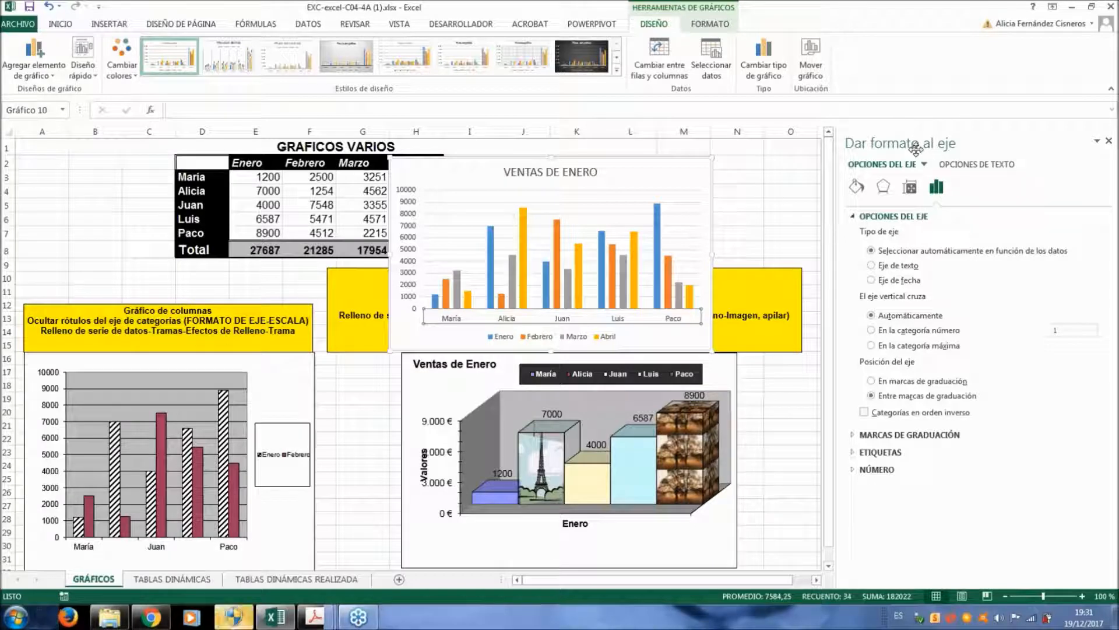
left_click(856, 188)
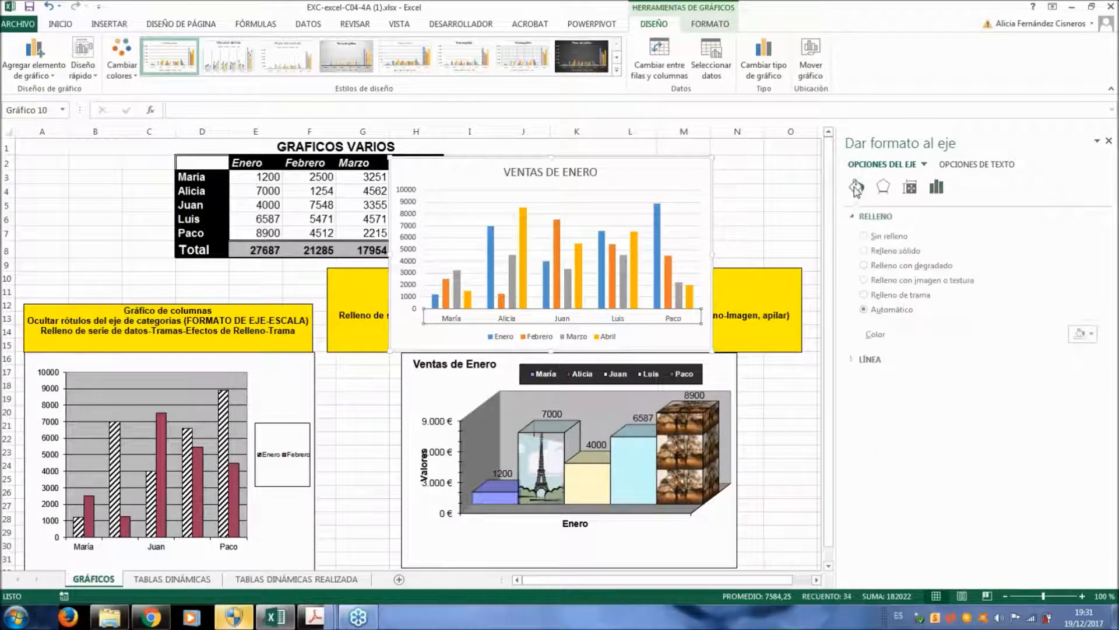
left_click(887, 189)
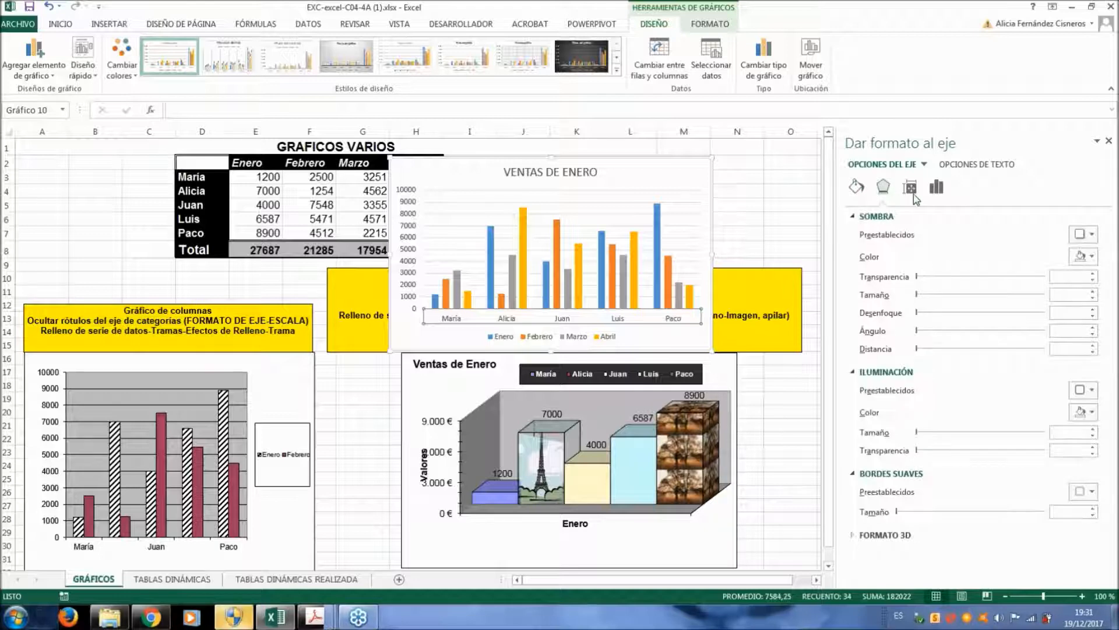
left_click(913, 194)
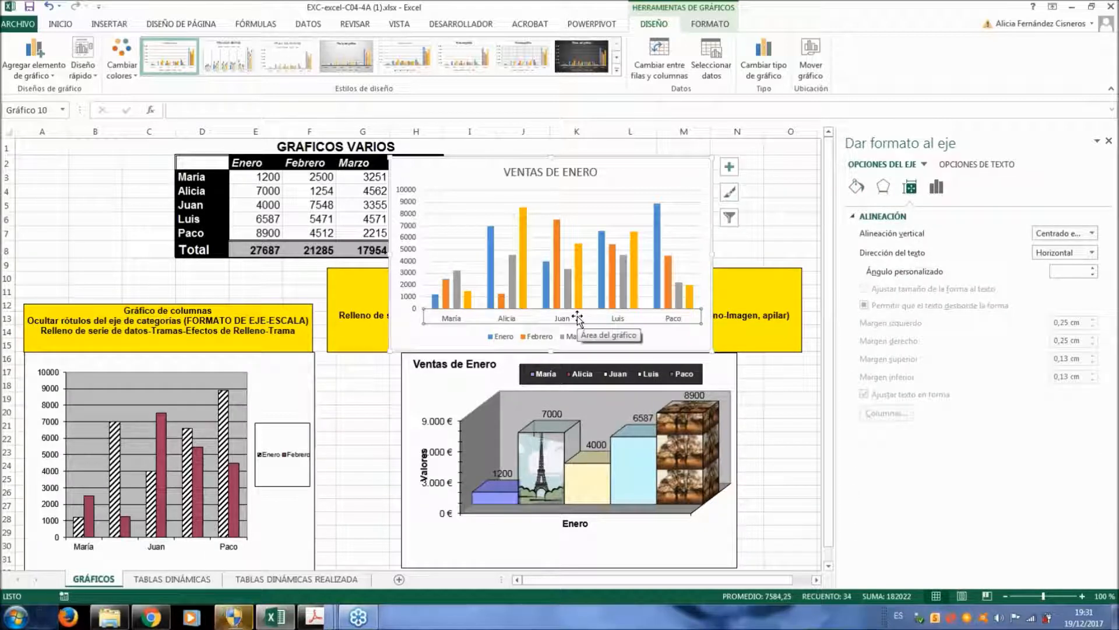
Set the horizontal axis label interval of the VENTAS DE ENERO chart to a specified unit of 2
left_click(937, 188)
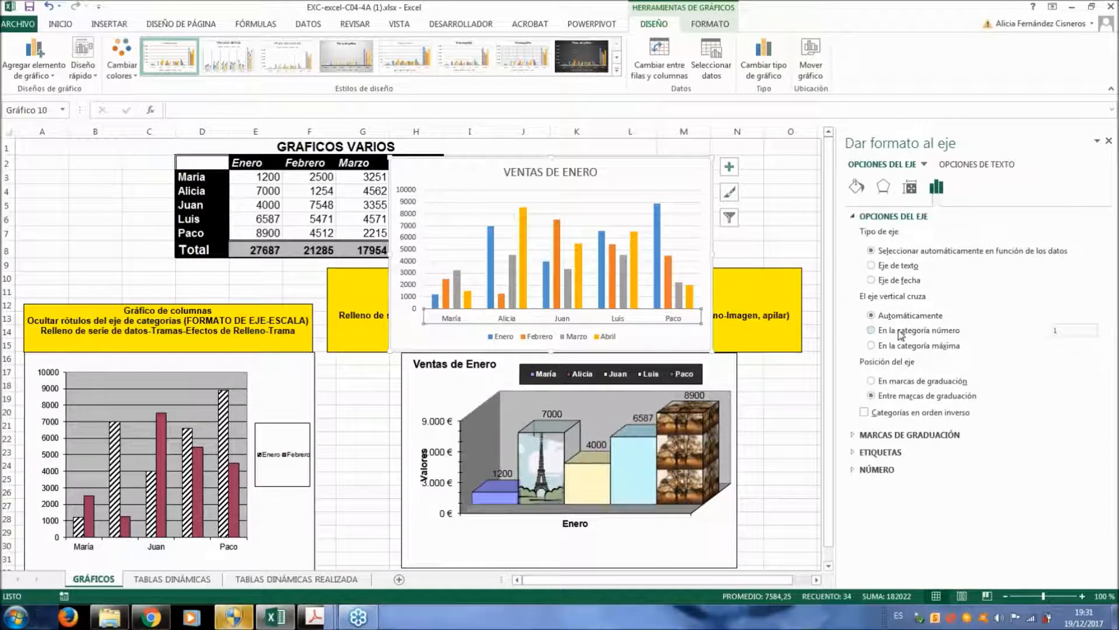
left_click(855, 454)
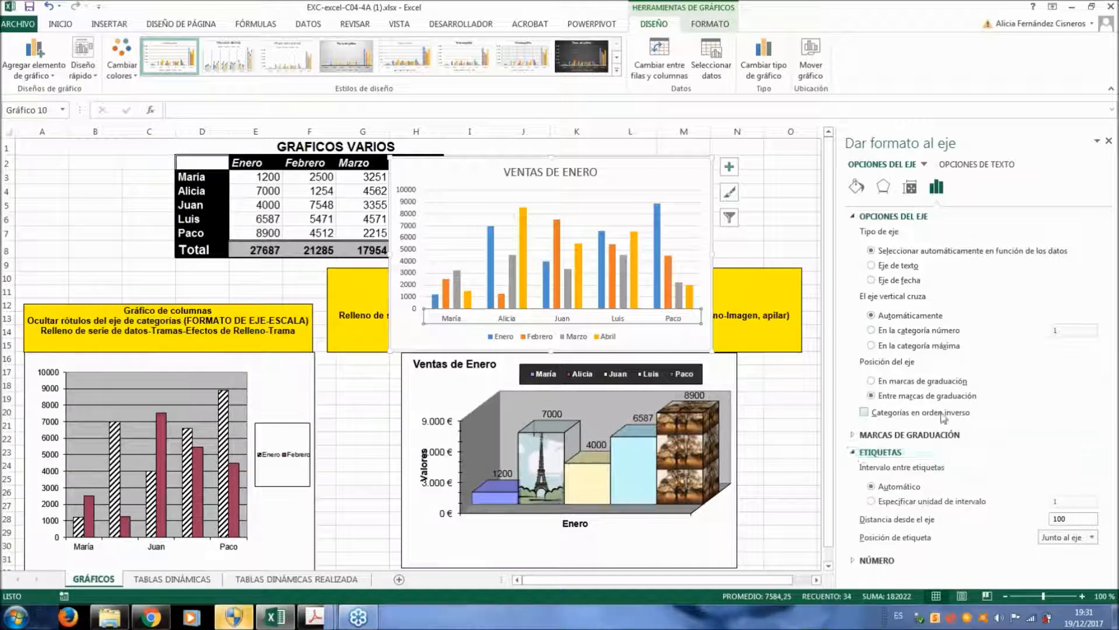
left_click(871, 502)
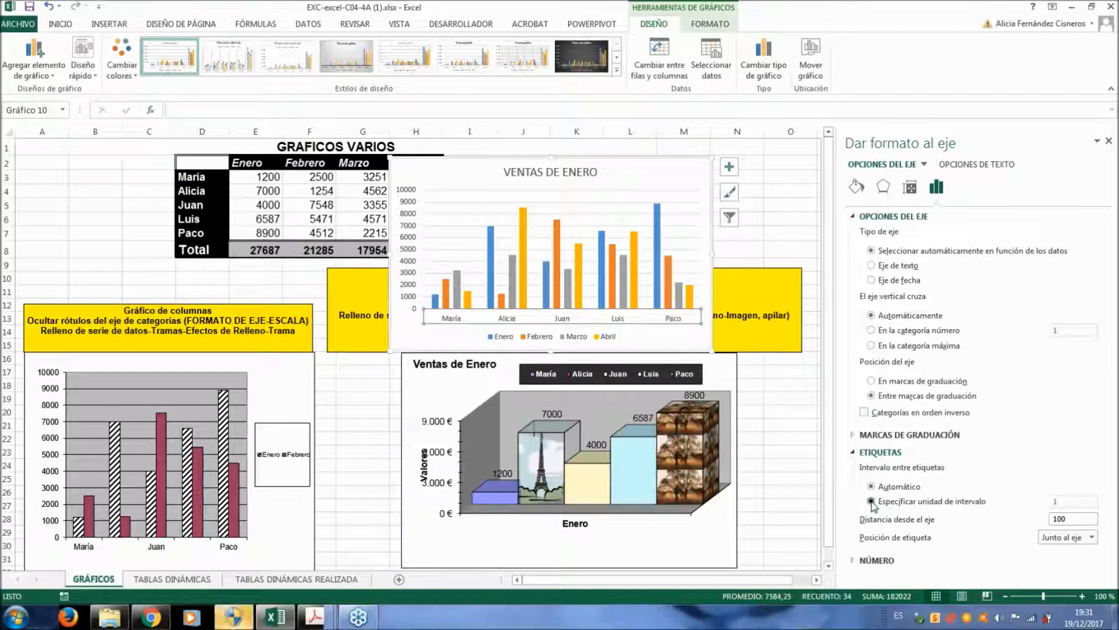
left_click_drag(1074, 500, 1030, 496)
type("2")
left_click(767, 225)
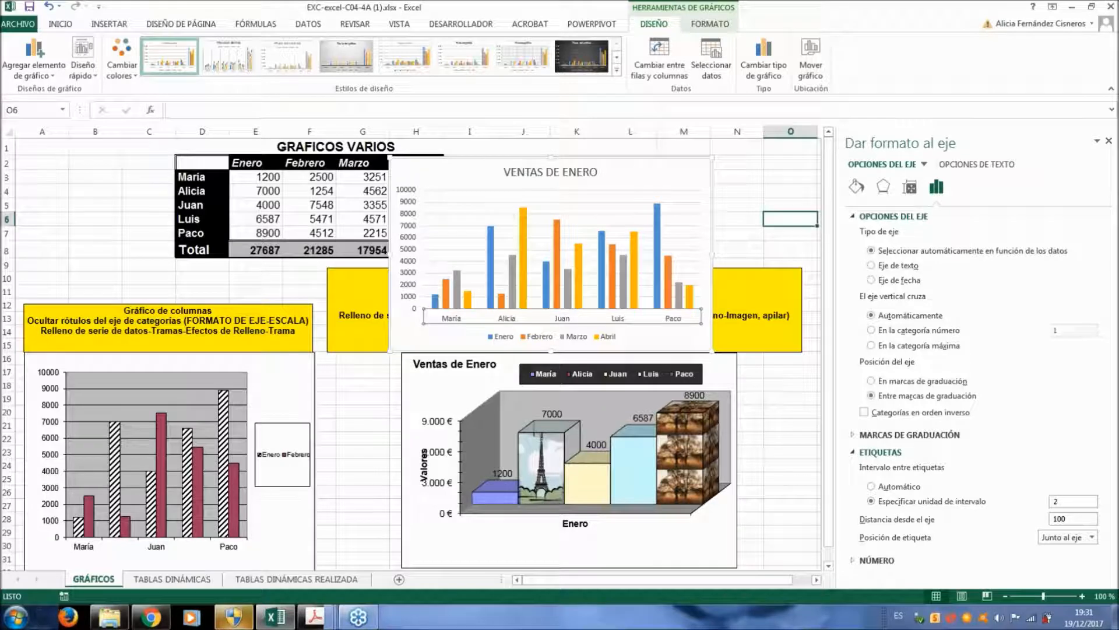
Fill the VENTAS DE ENERO plot area with a wide upward-diagonal stripe pattern using a black foreground
left_click(579, 284)
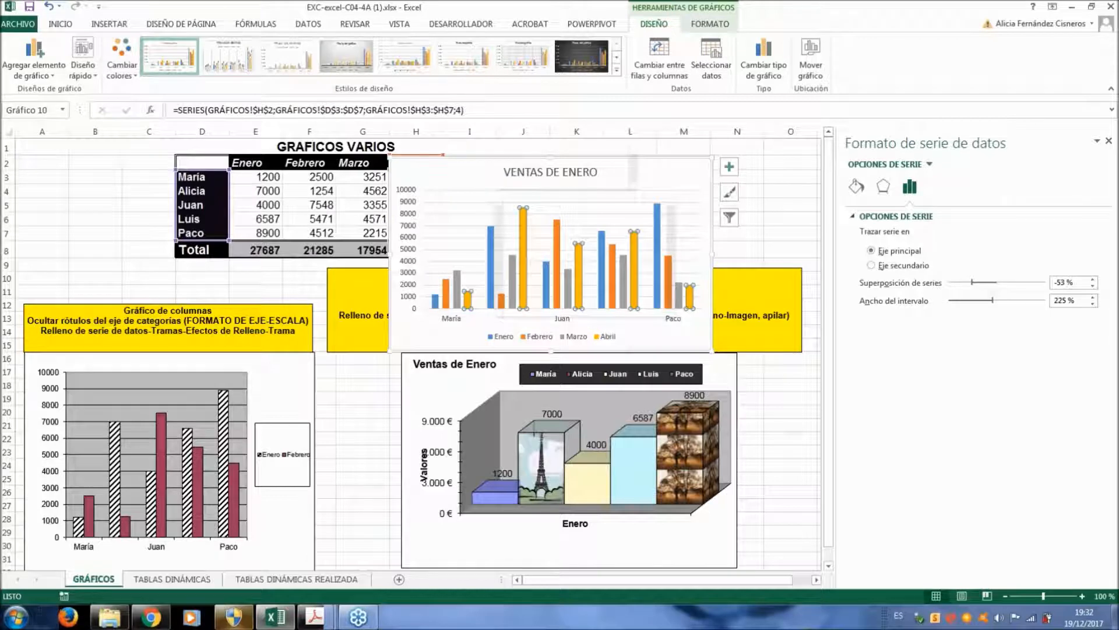
right_click(495, 201)
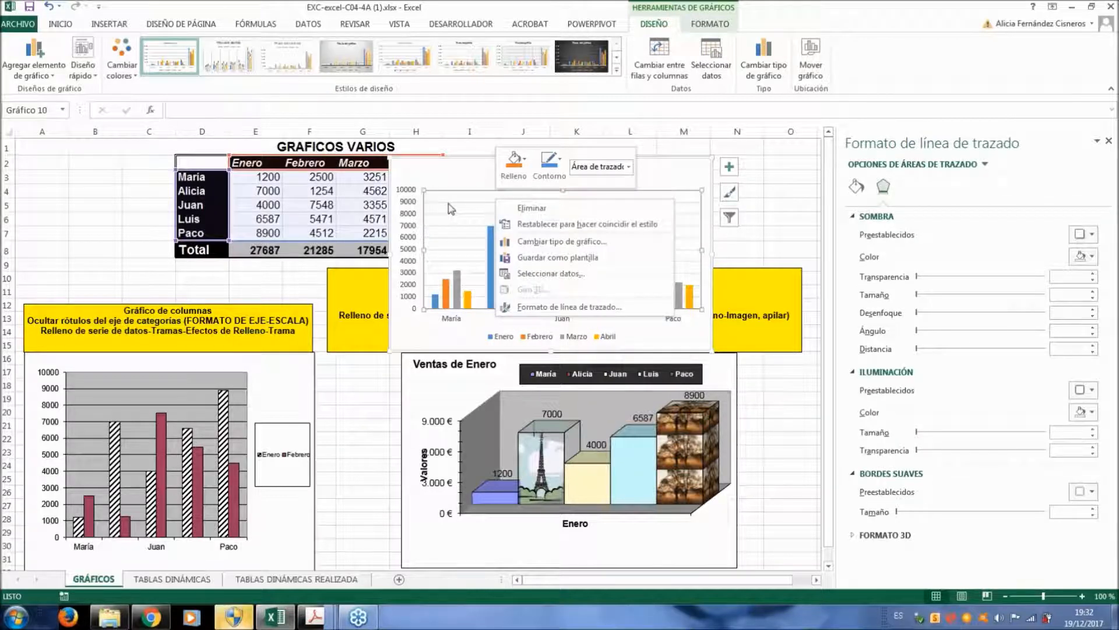
left_click(568, 307)
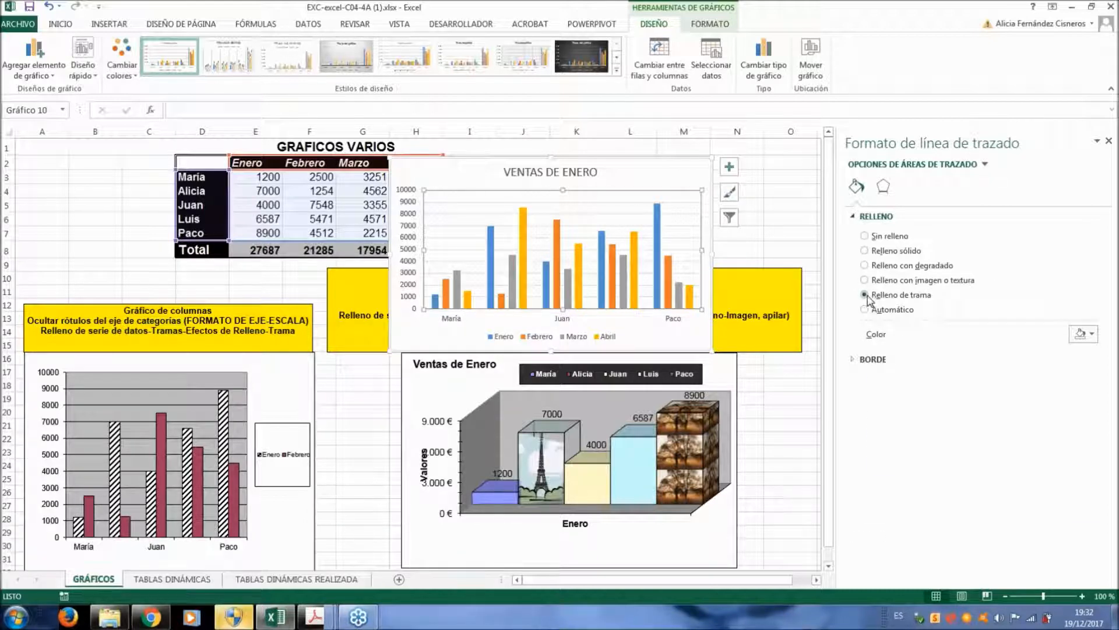
left_click(867, 295)
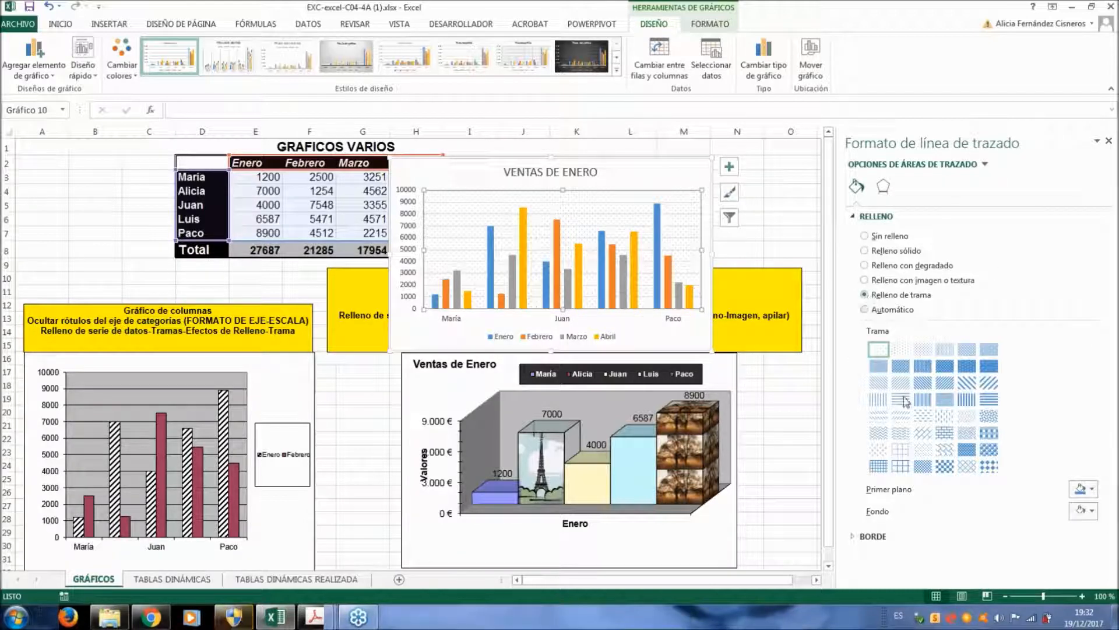
left_click(992, 385)
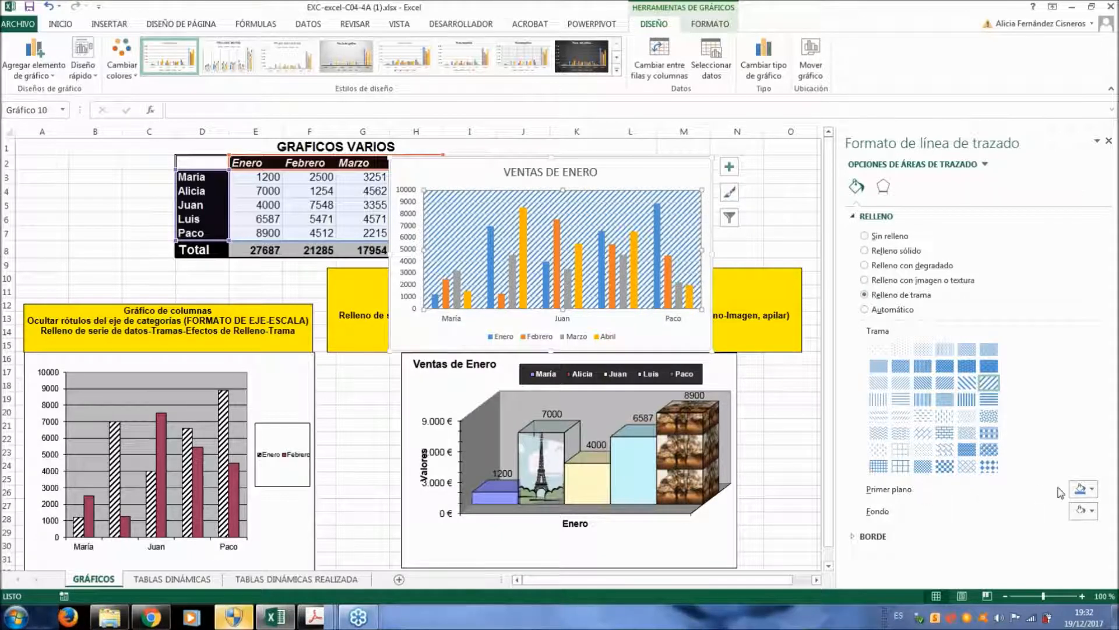
left_click(1098, 491)
left_click(1033, 425)
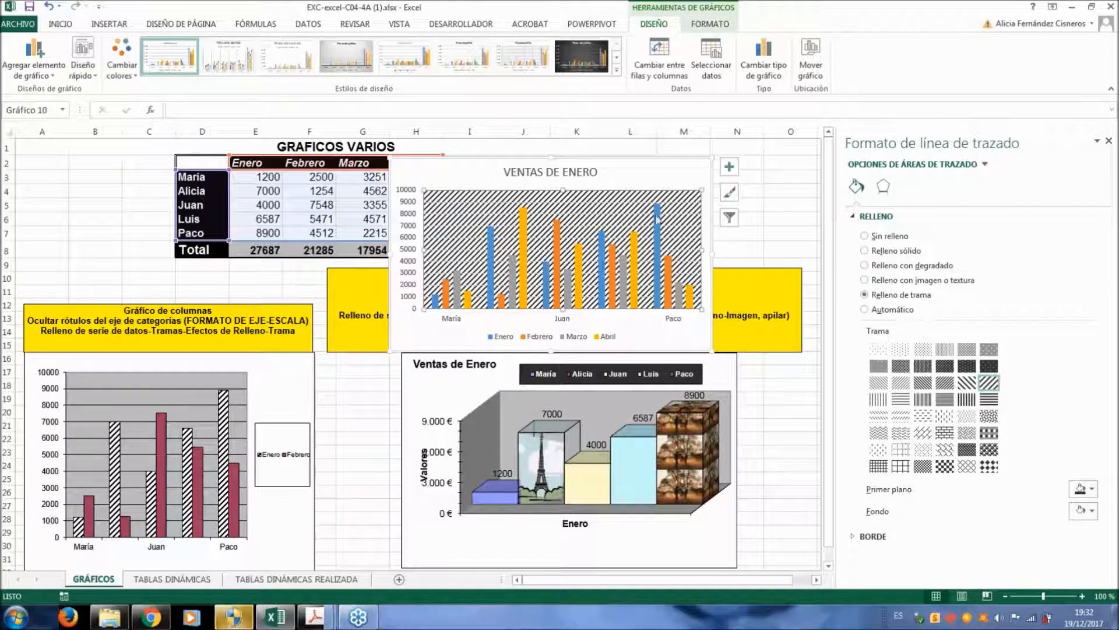
Move the VENTAS DE ENERO chart off the data table, over the black-and-red column chart, and deselect it
left_click_drag(687, 164, 370, 227)
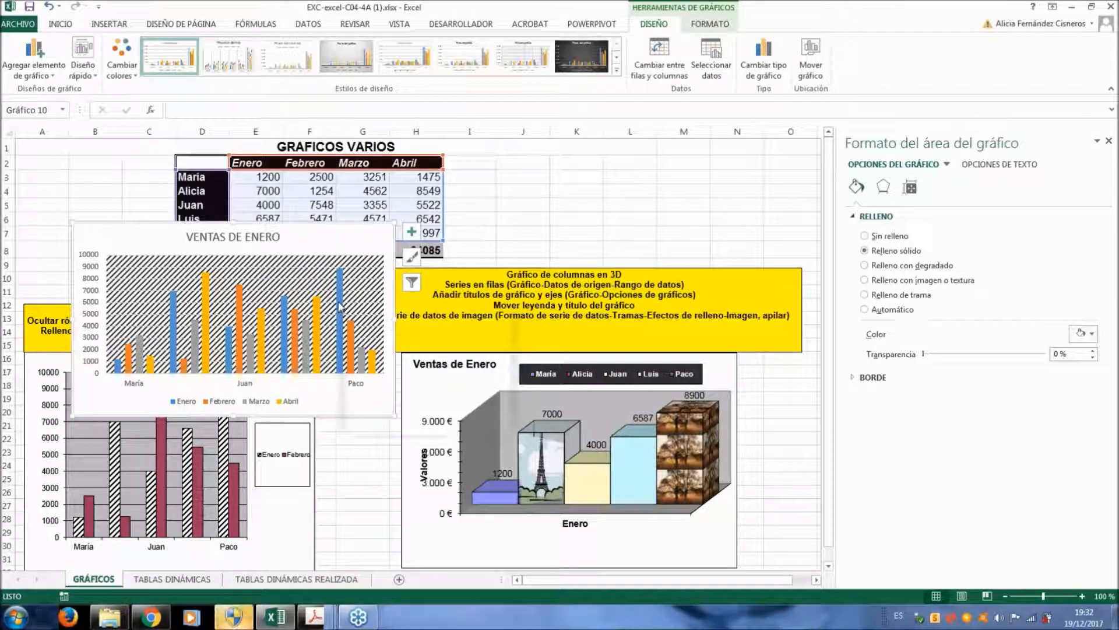
right_click(341, 307)
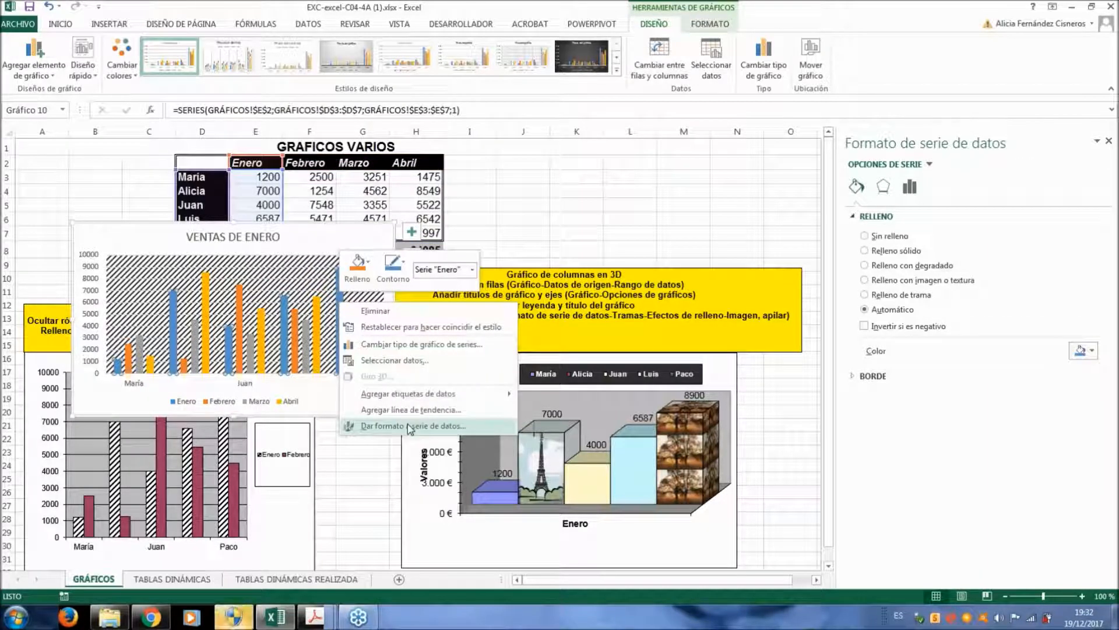
left_click(410, 427)
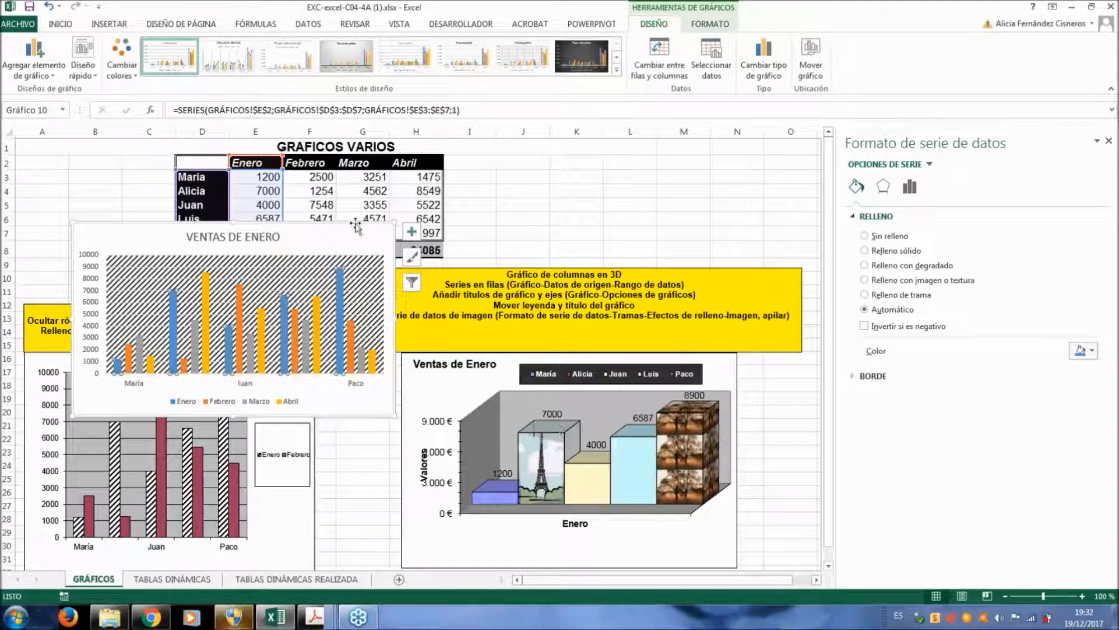
left_click_drag(356, 226, 337, 356)
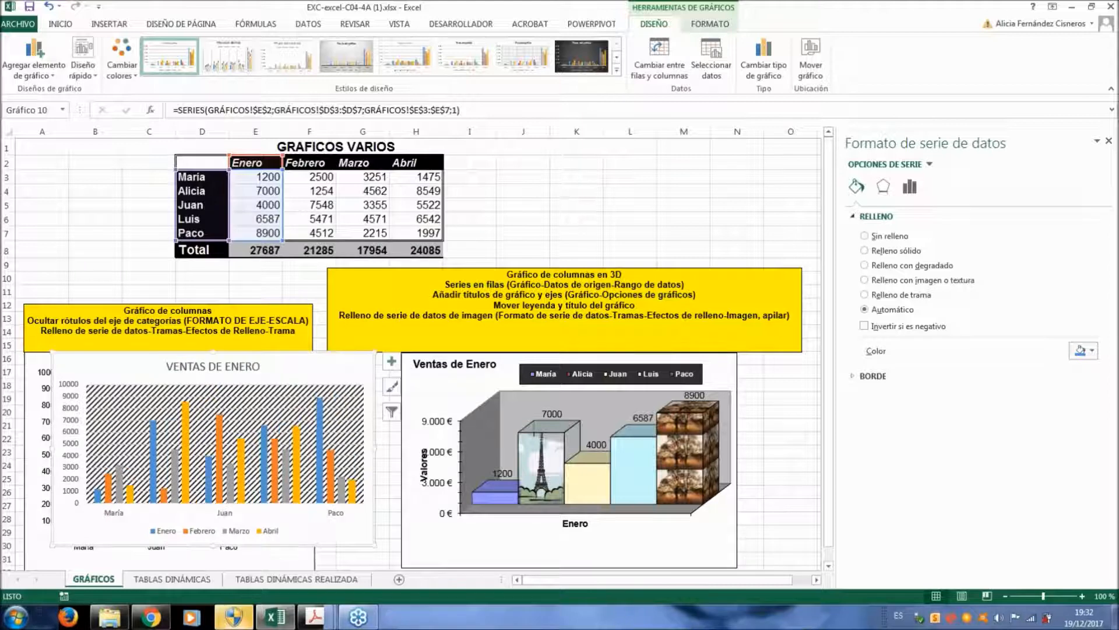
left_click(371, 190)
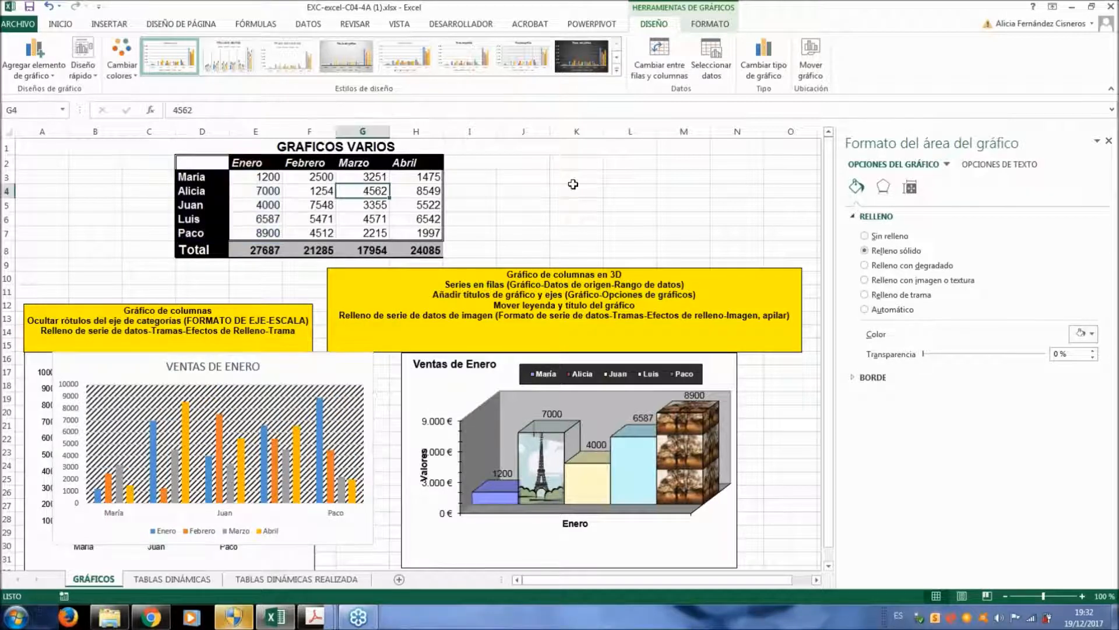
left_click(573, 184)
Insert a 3D clustered column chart from the monthly figures in D2:H7, leaving out the Total row
left_click_drag(204, 164, 431, 234)
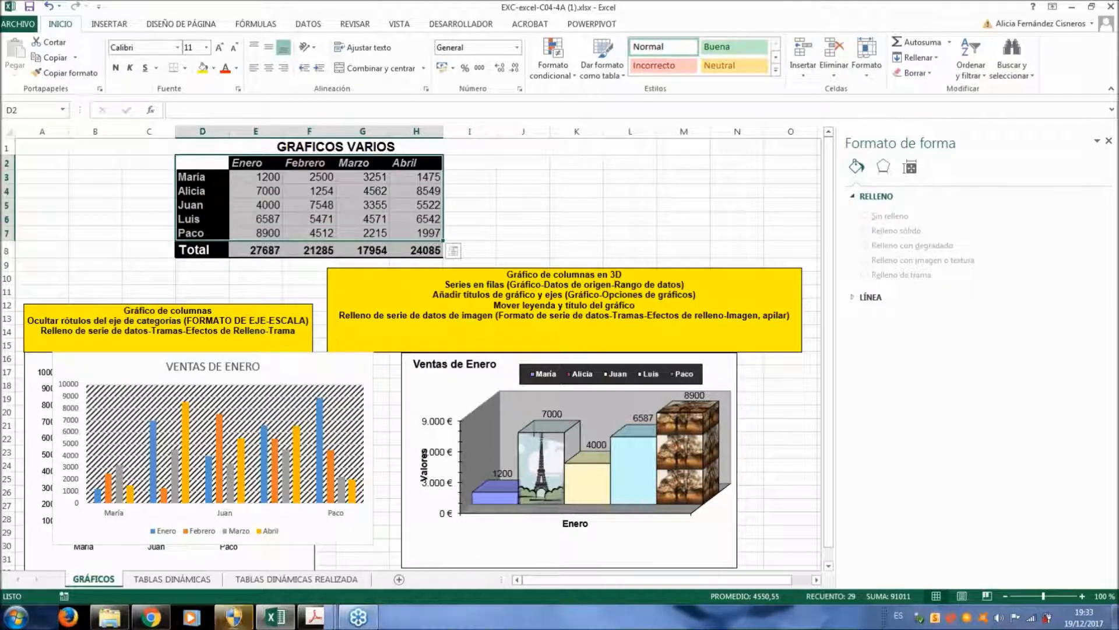
left_click(108, 24)
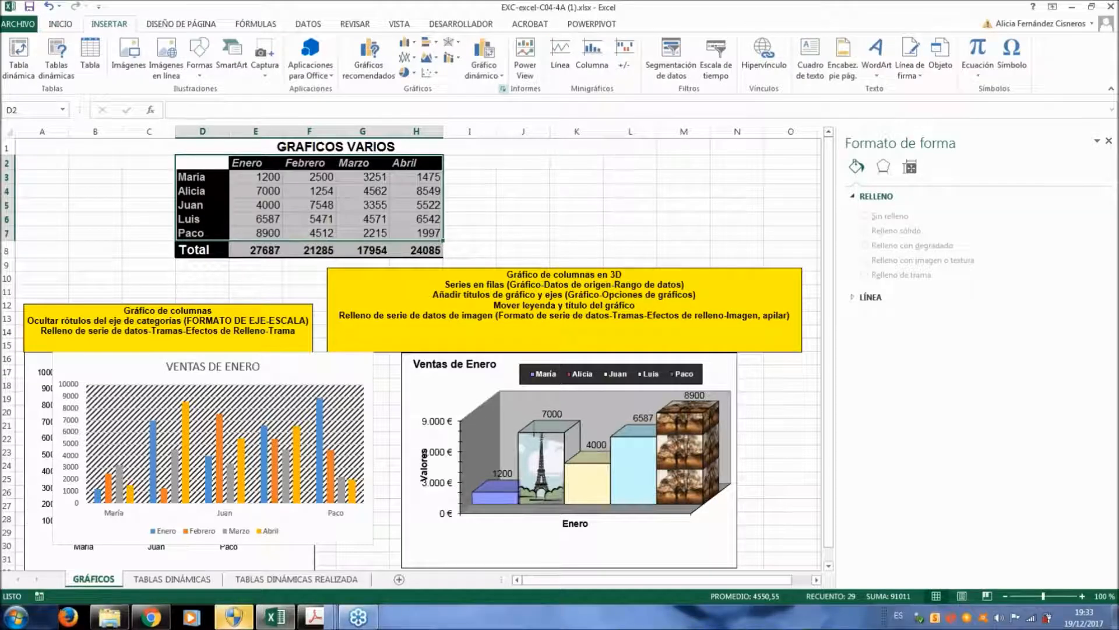
left_click(502, 89)
left_click(524, 144)
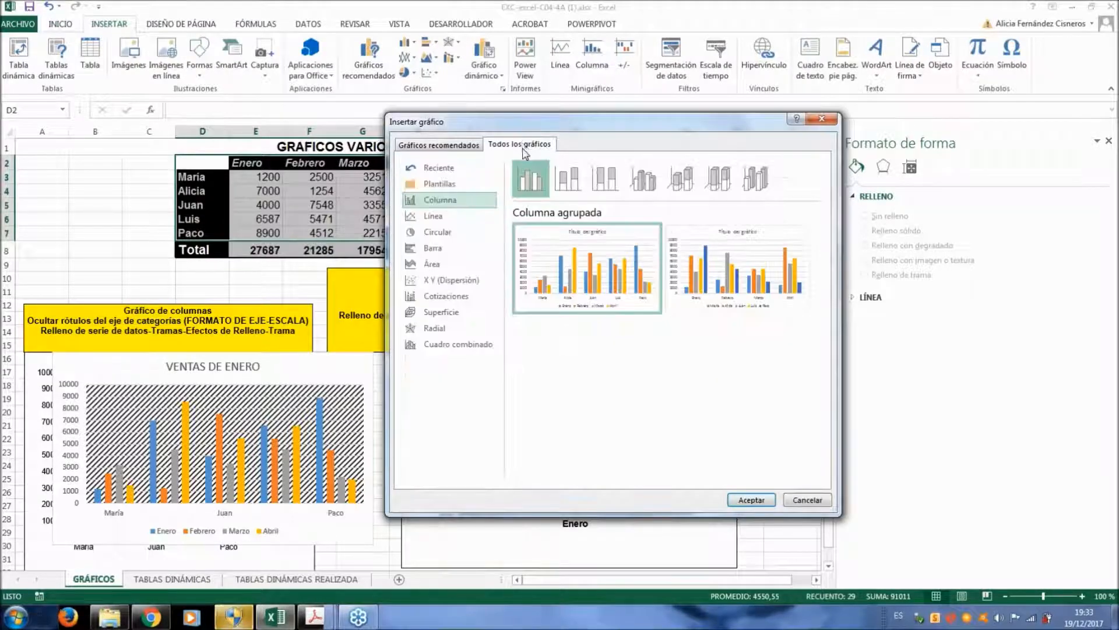
left_click(641, 180)
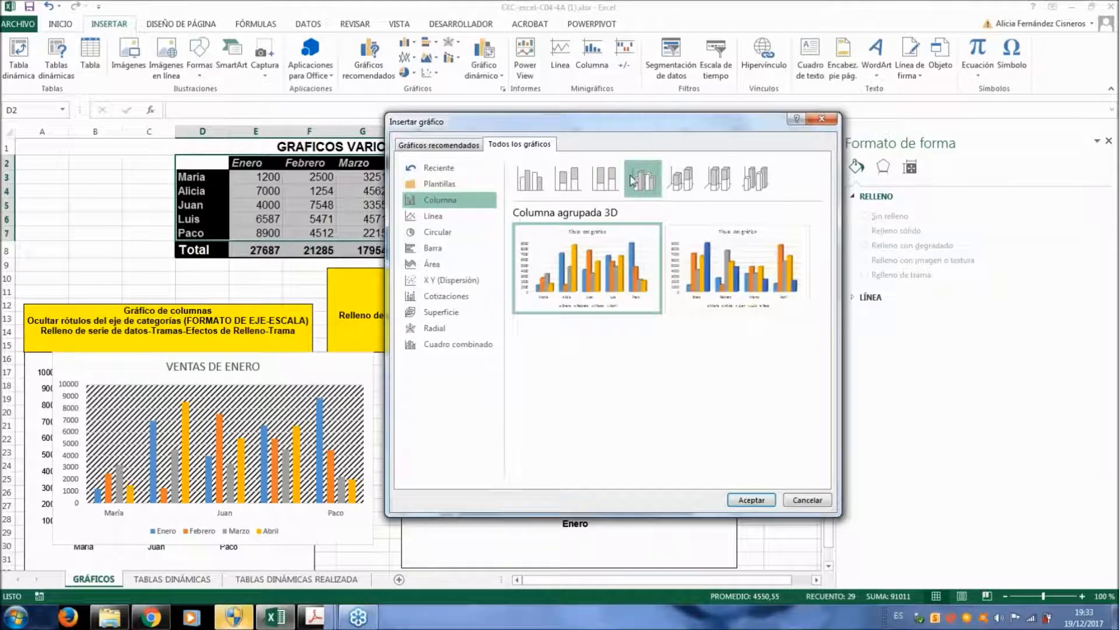
left_click_drag(525, 121, 463, 106)
left_click(691, 483)
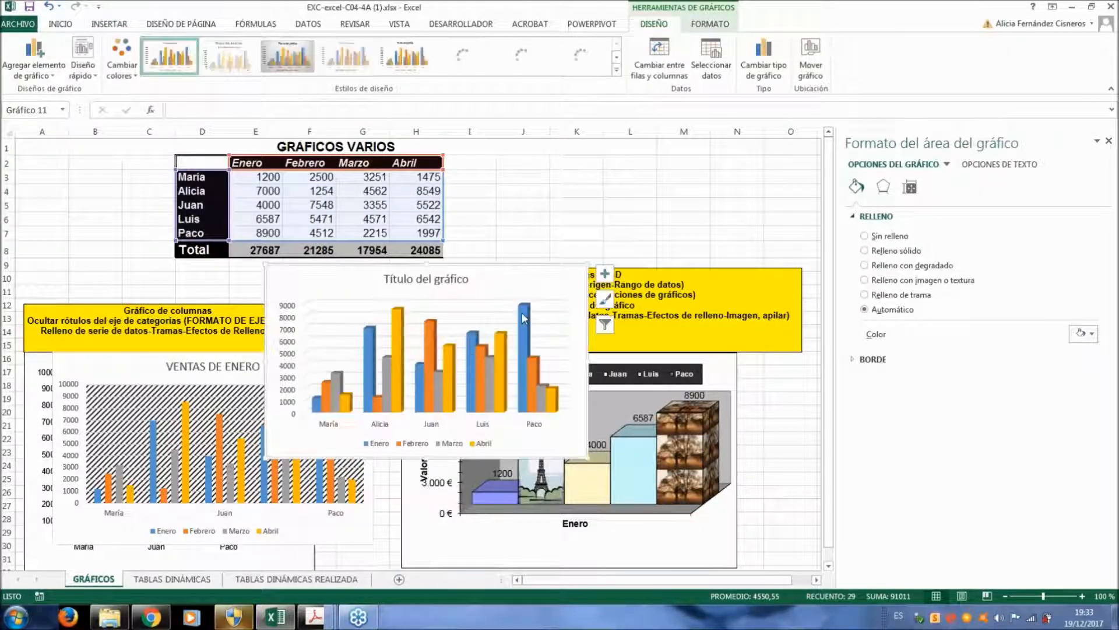
mouse_move(520, 329)
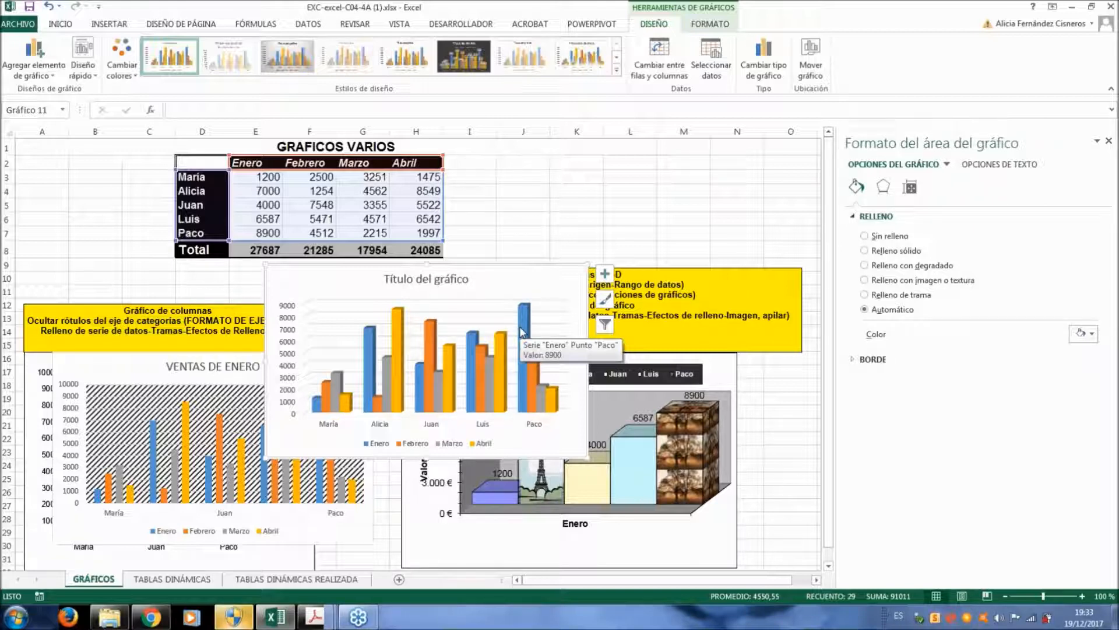
Switch the new 3D chart's rows and columns and limit its data range to =GRÁFICOS!$D$2:$E$7
left_click(644, 66)
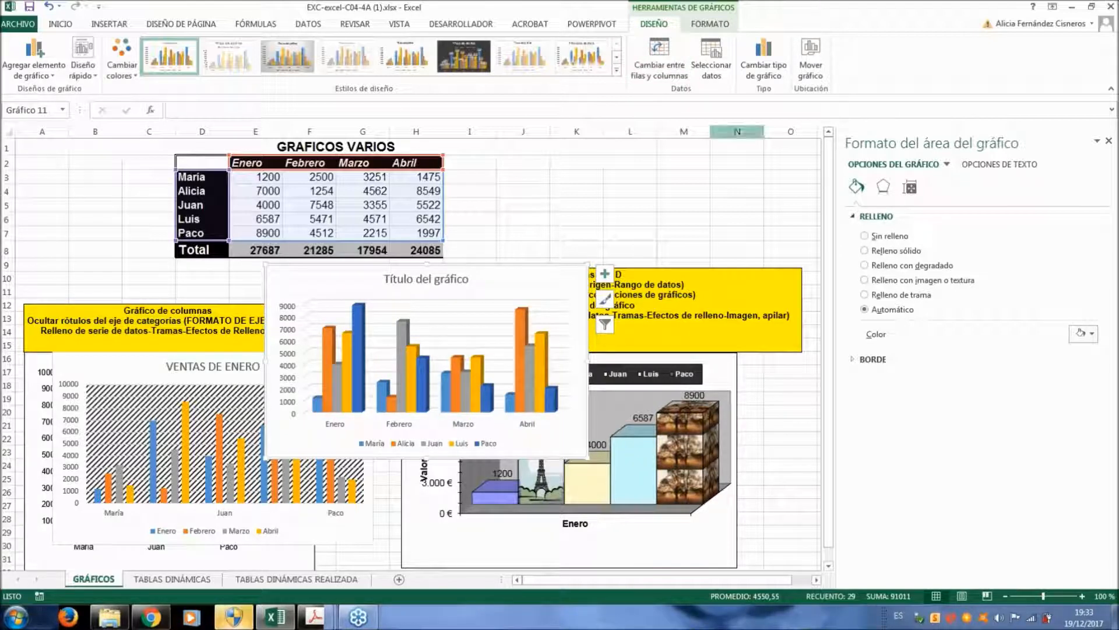
left_click(722, 65)
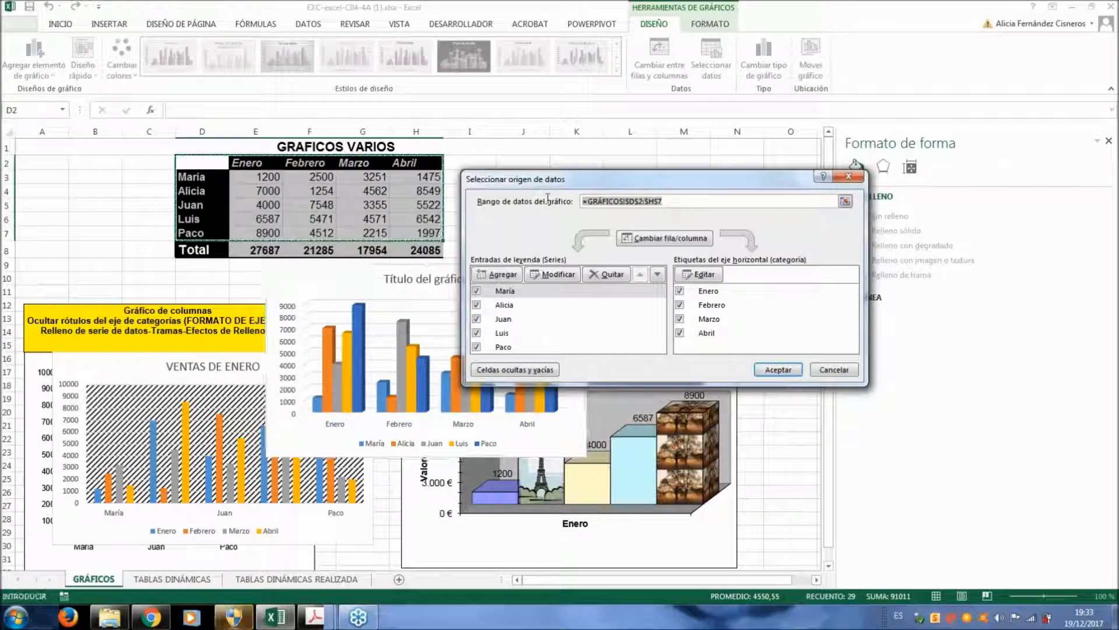
key("BackSpace")
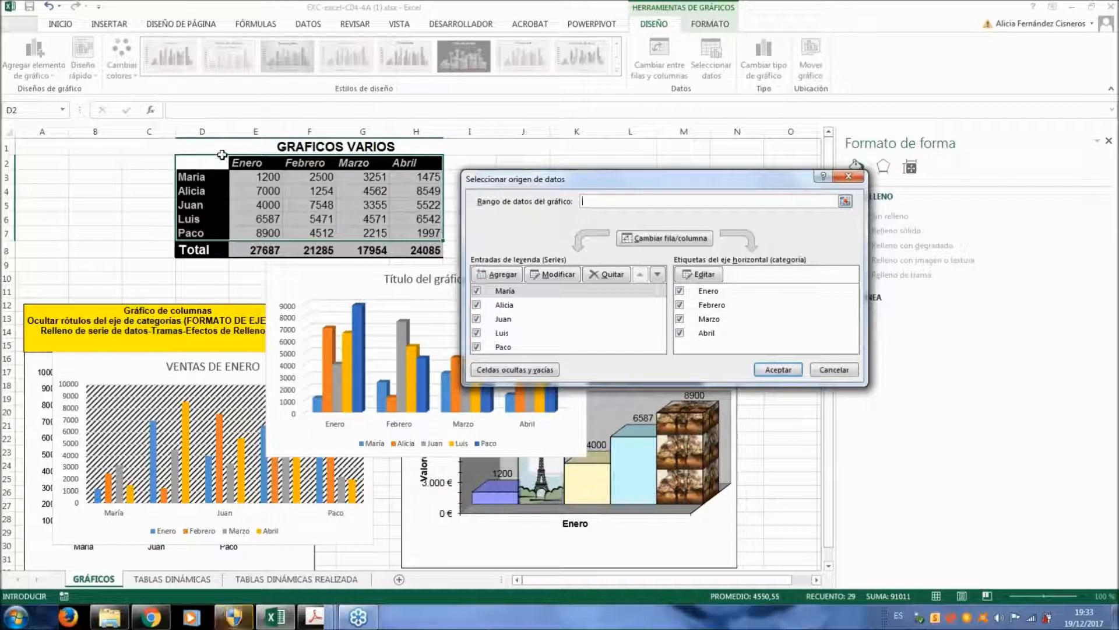
left_click_drag(205, 161, 273, 232)
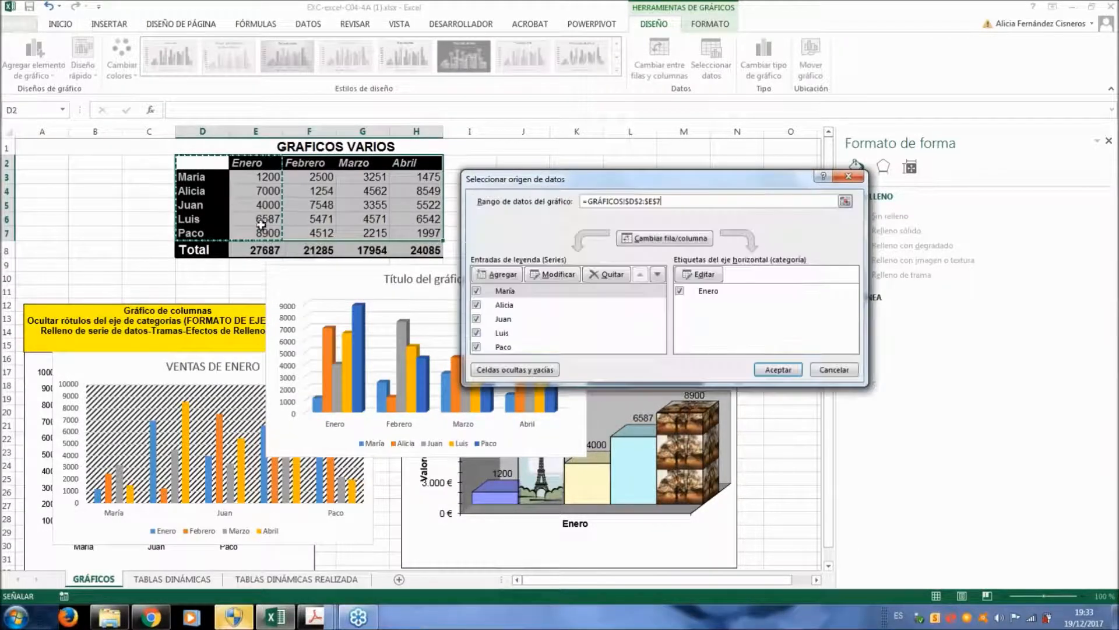
left_click(777, 370)
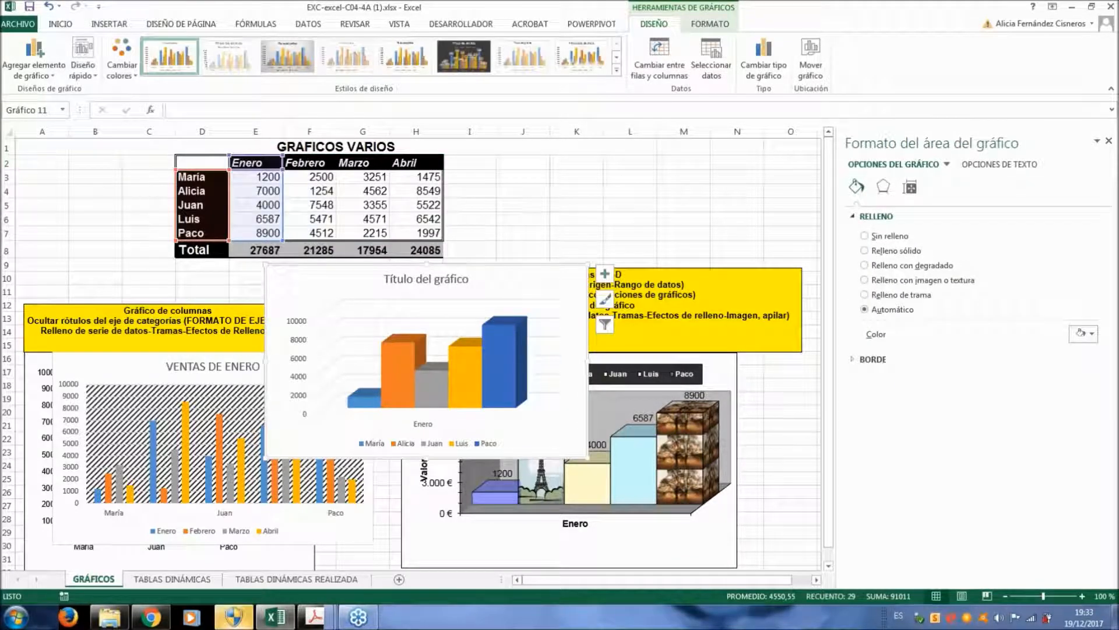
Move the new 3D chart above the sample 3D chart and apply a picture or texture fill to its second series
left_click_drag(520, 284, 644, 162)
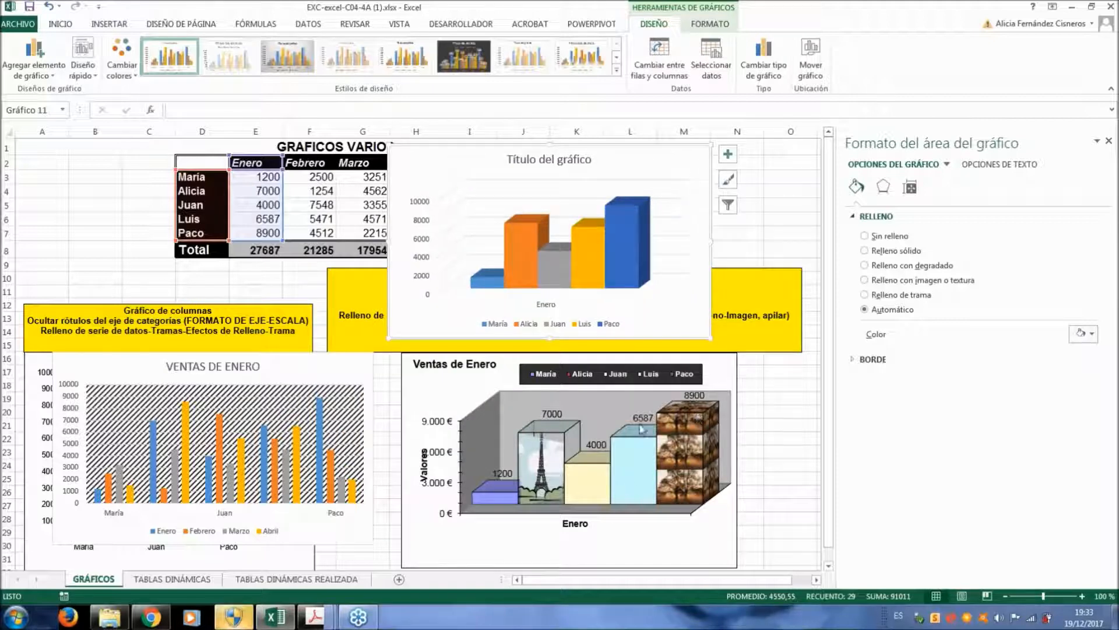
right_click(522, 236)
left_click(608, 360)
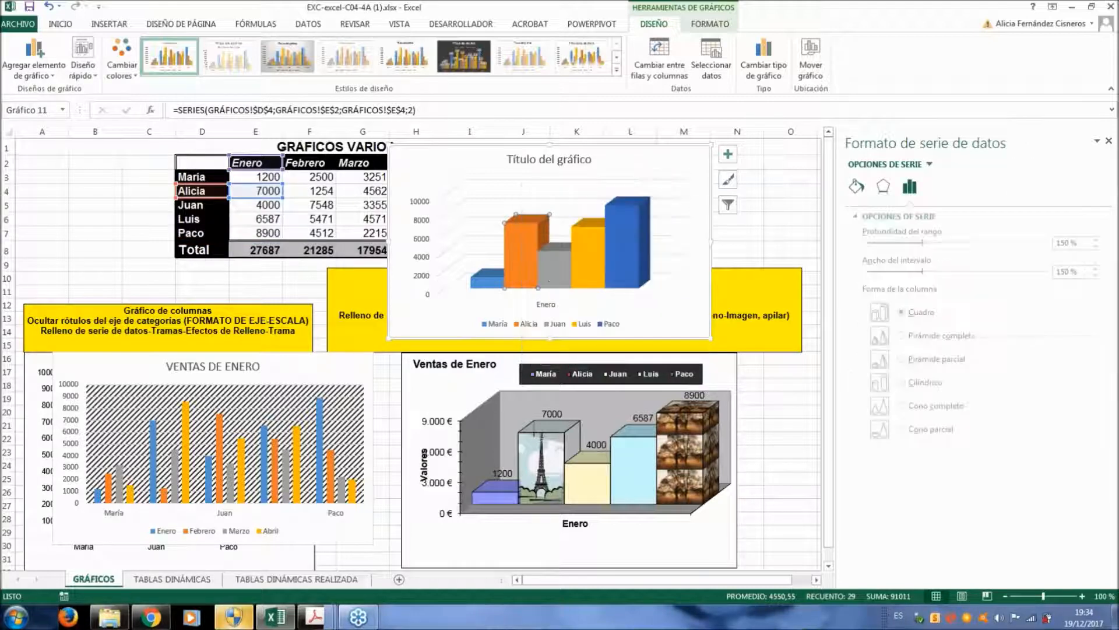
left_click(857, 186)
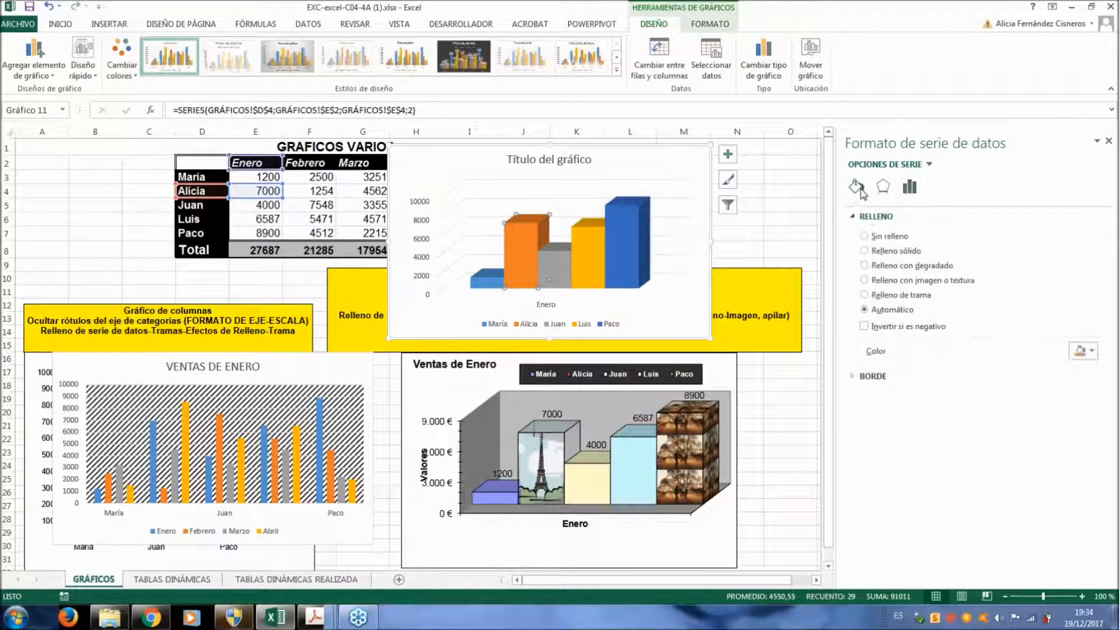
left_click(865, 280)
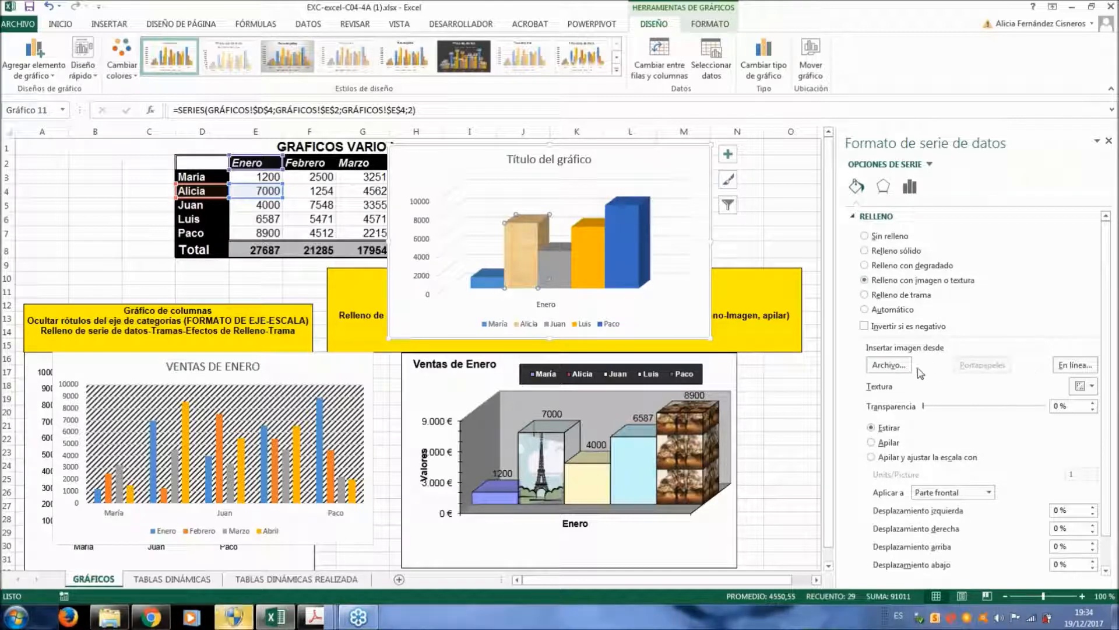
left_click(891, 372)
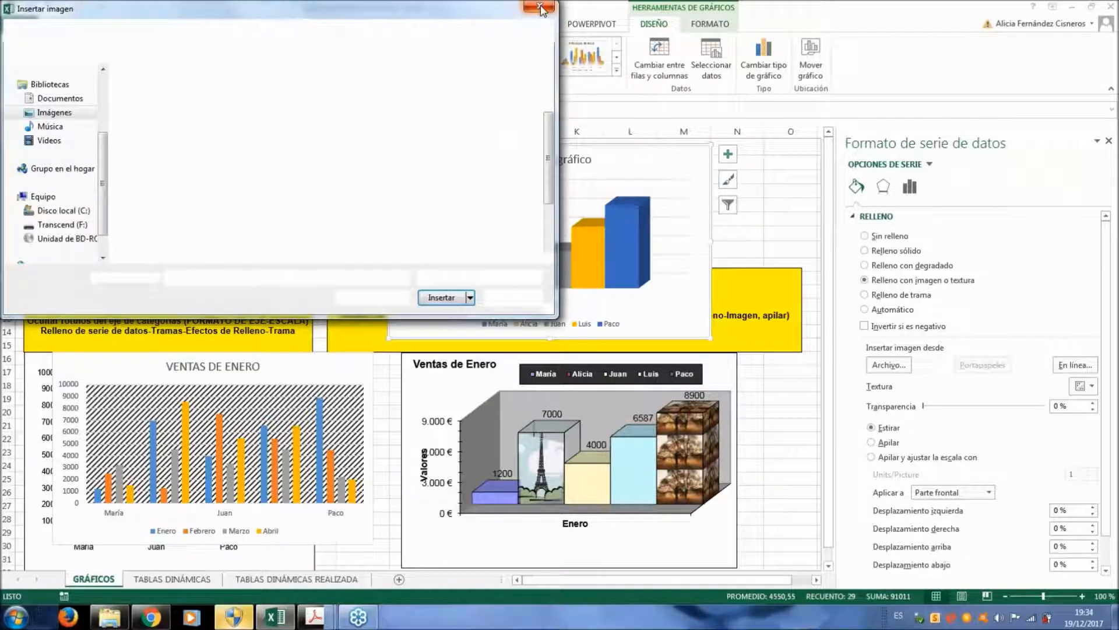
left_click(541, 10)
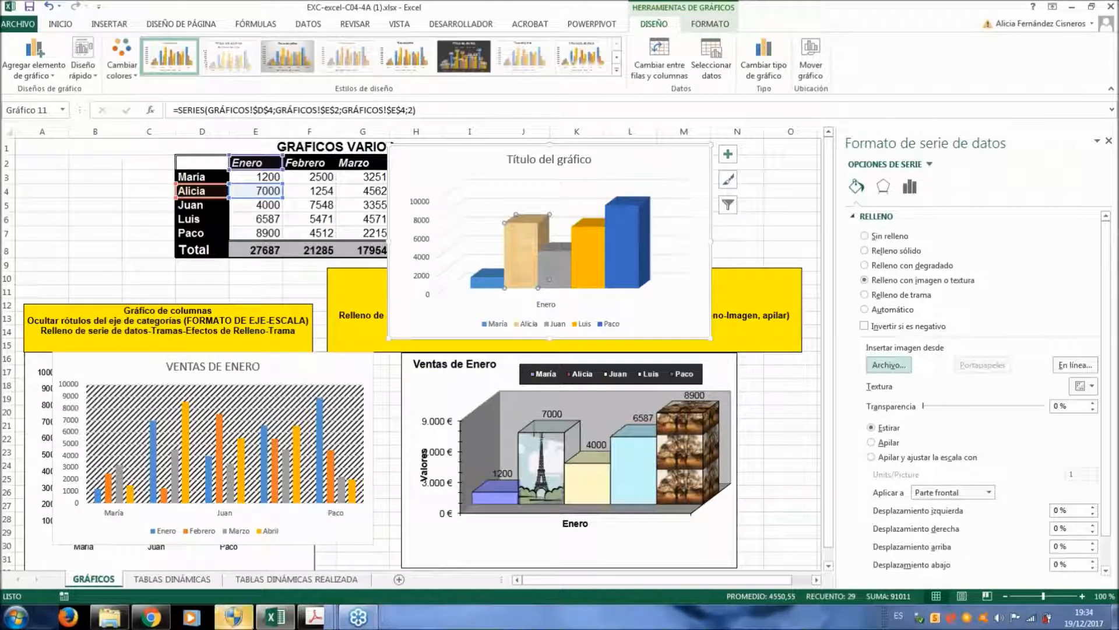
Add data callout labels (Llamada de datos) to all columns of the new 3D chart
right_click(574, 162)
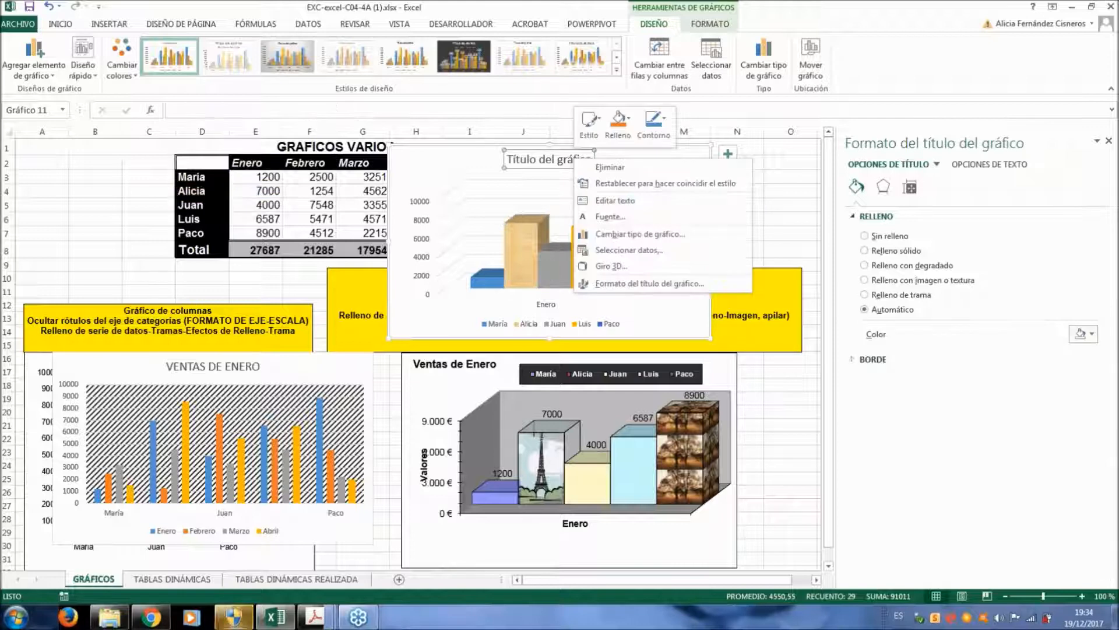
left_click(435, 170)
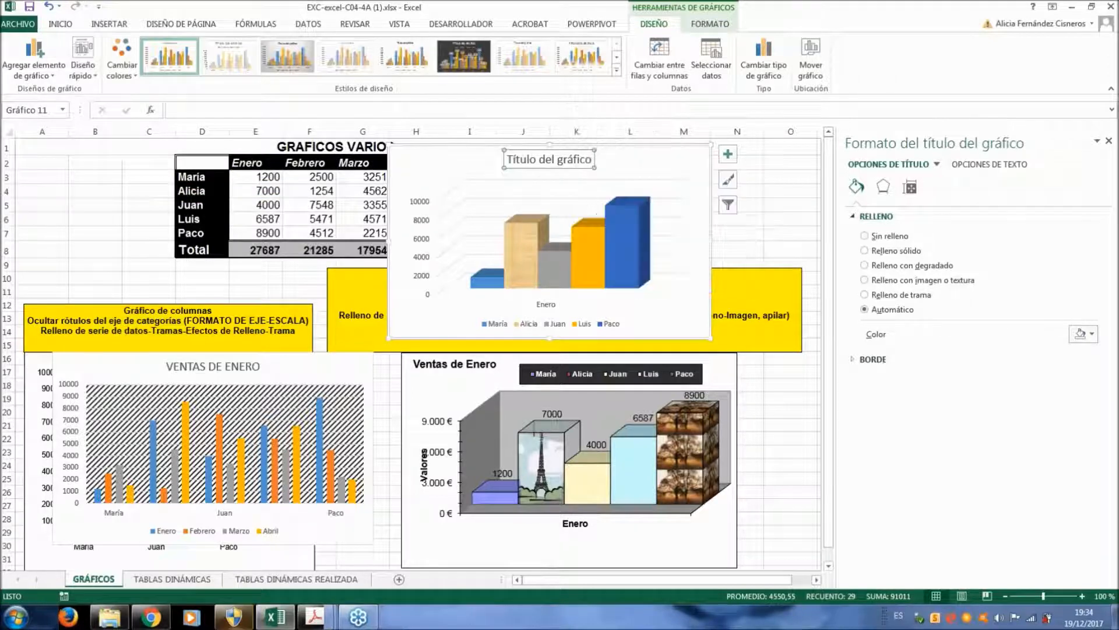
left_click(435, 171)
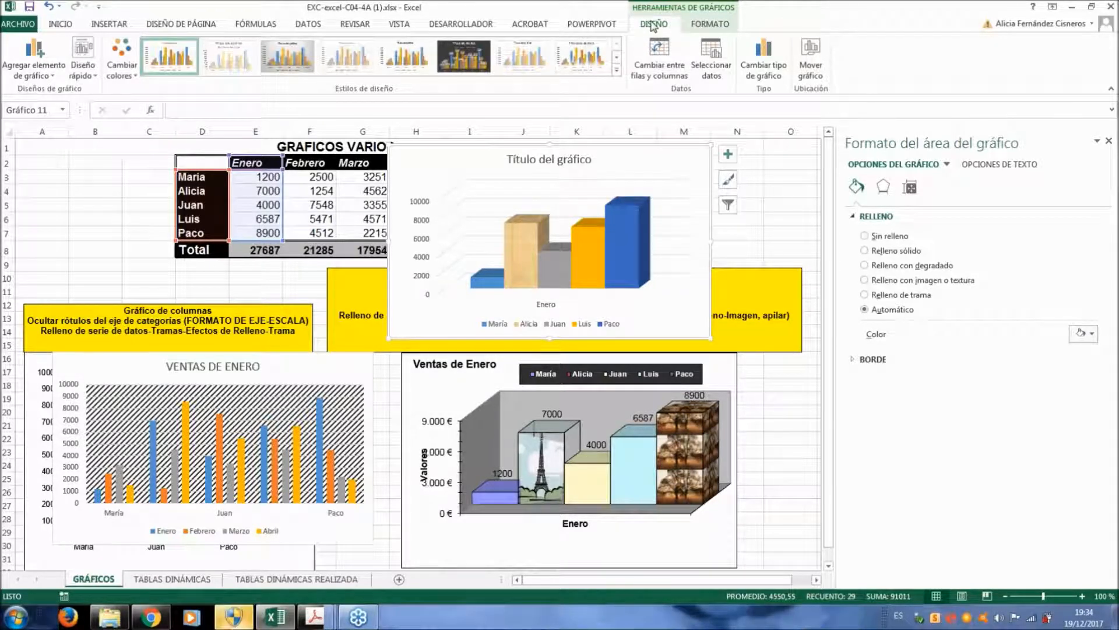
left_click(41, 77)
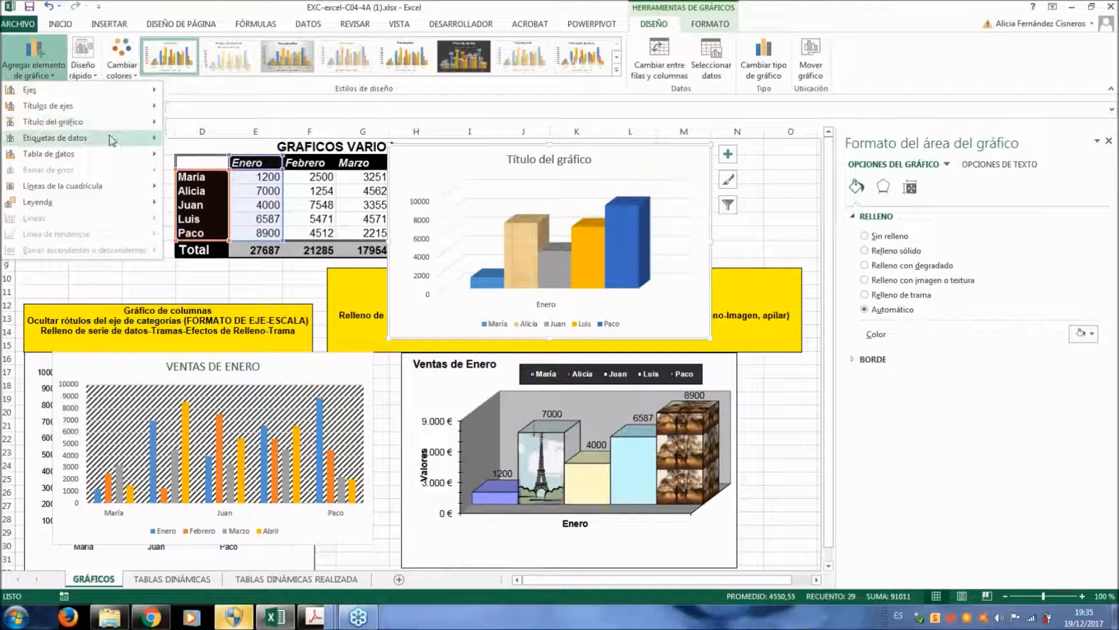
mouse_move(111, 140)
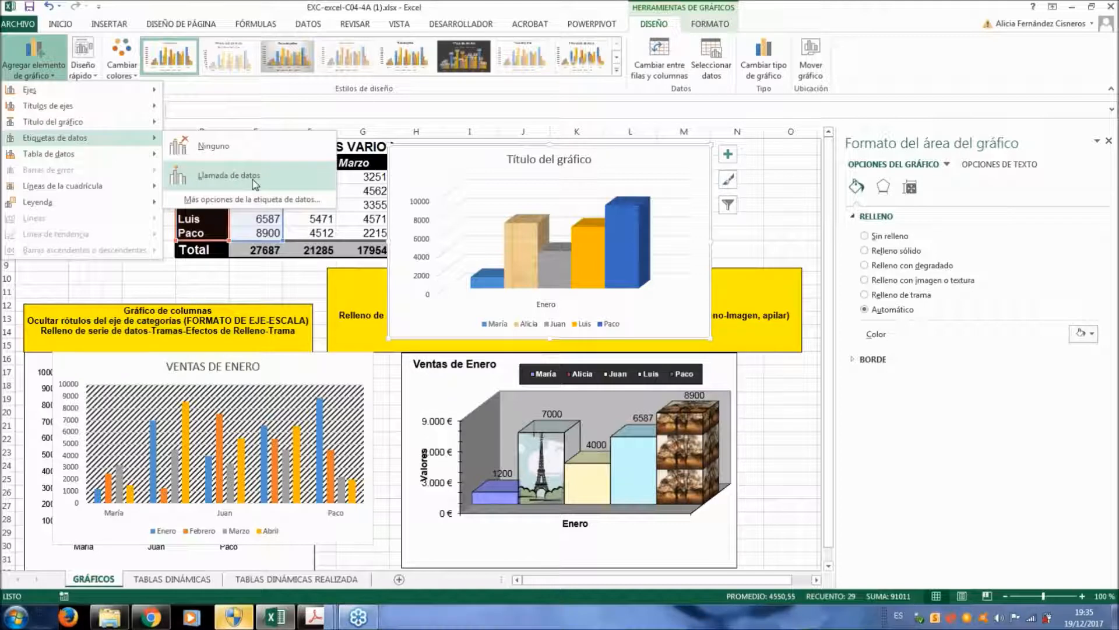
left_click(228, 175)
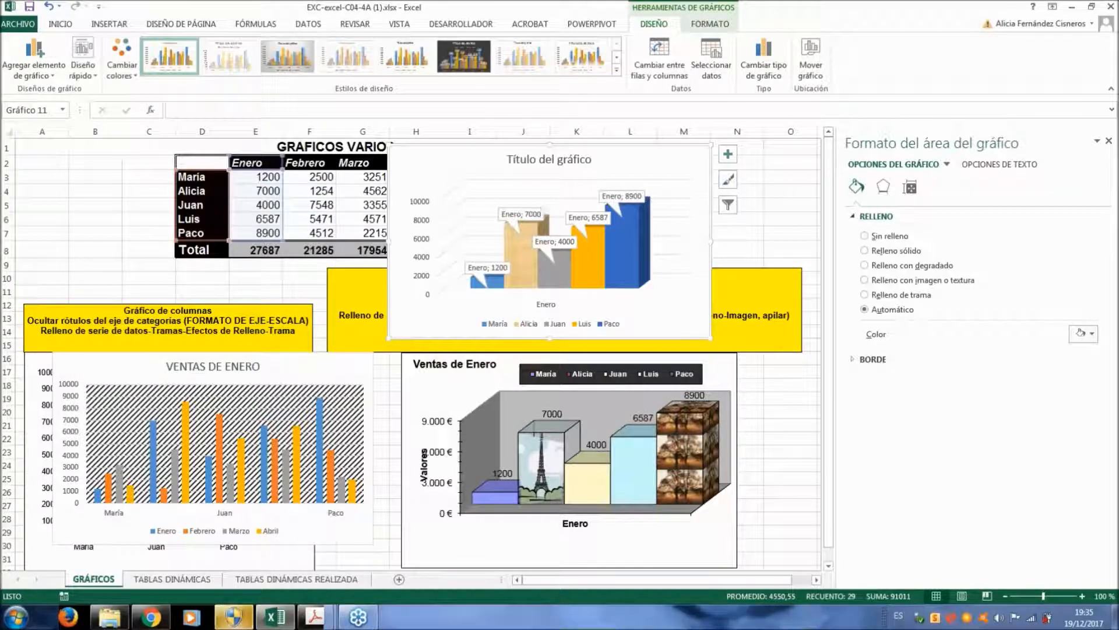
Try to adjust the content options of the last column's data labels, toggling the value option (Valor)
right_click(531, 211)
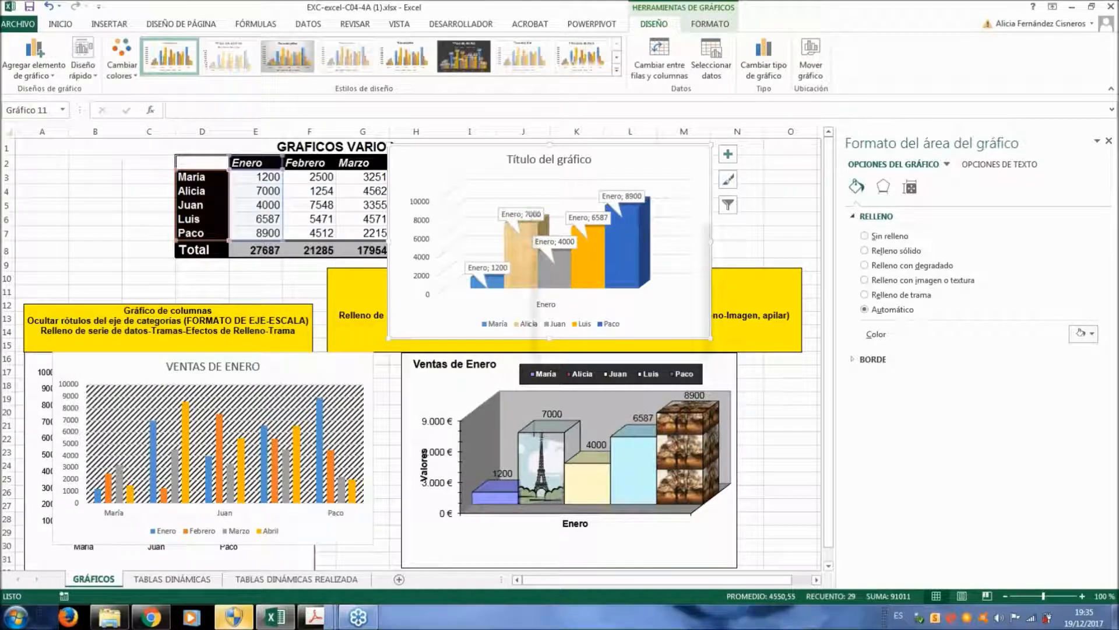
left_click(529, 217)
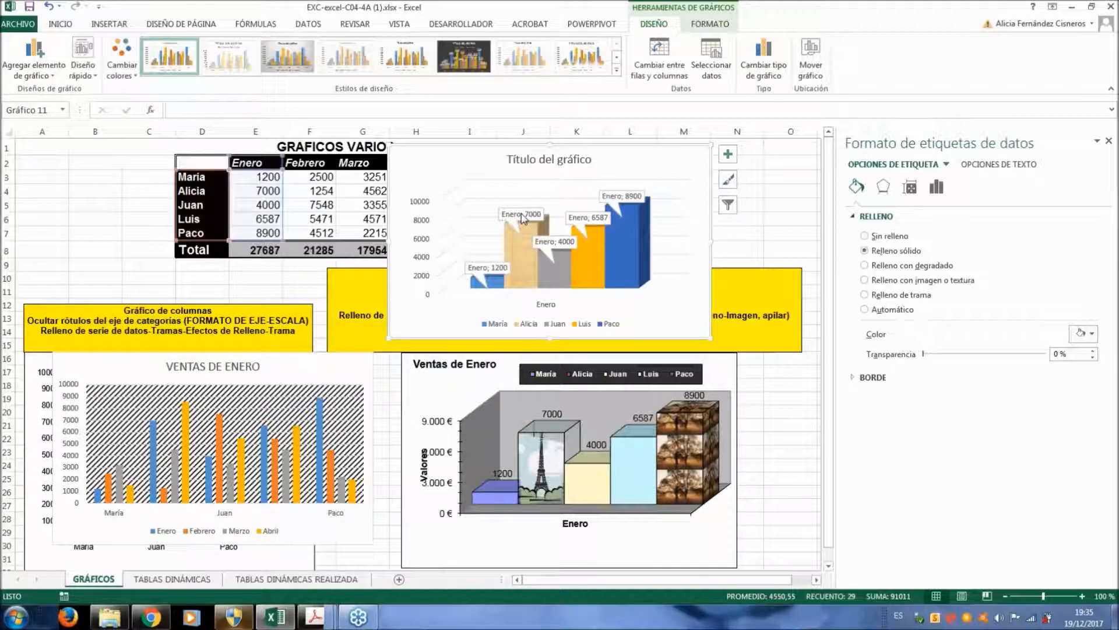
left_click(523, 216)
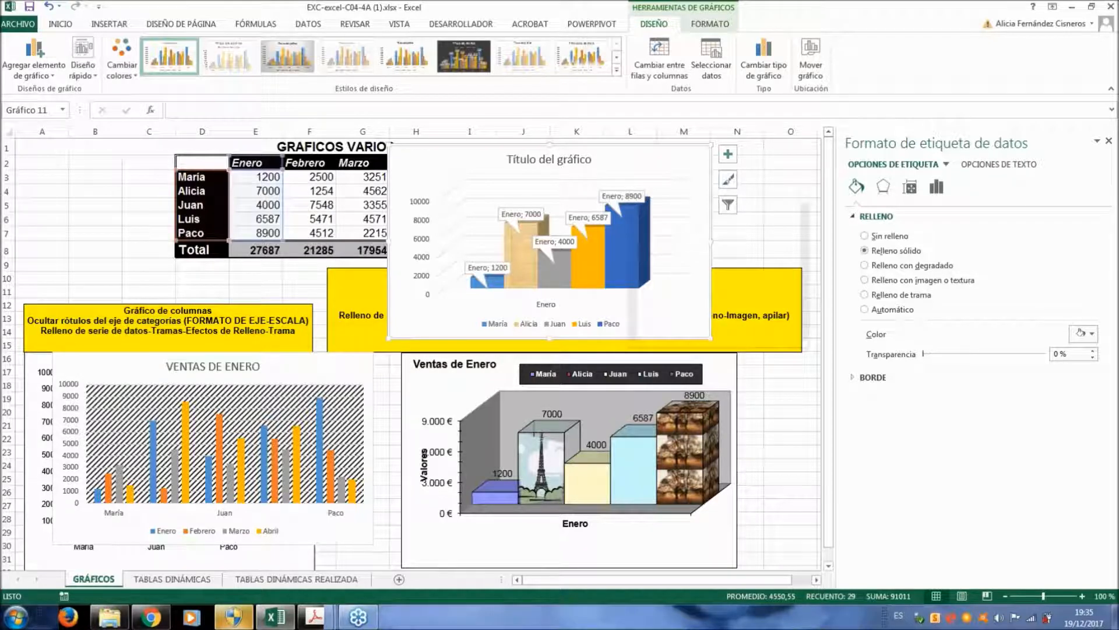
right_click(628, 196)
left_click(647, 344)
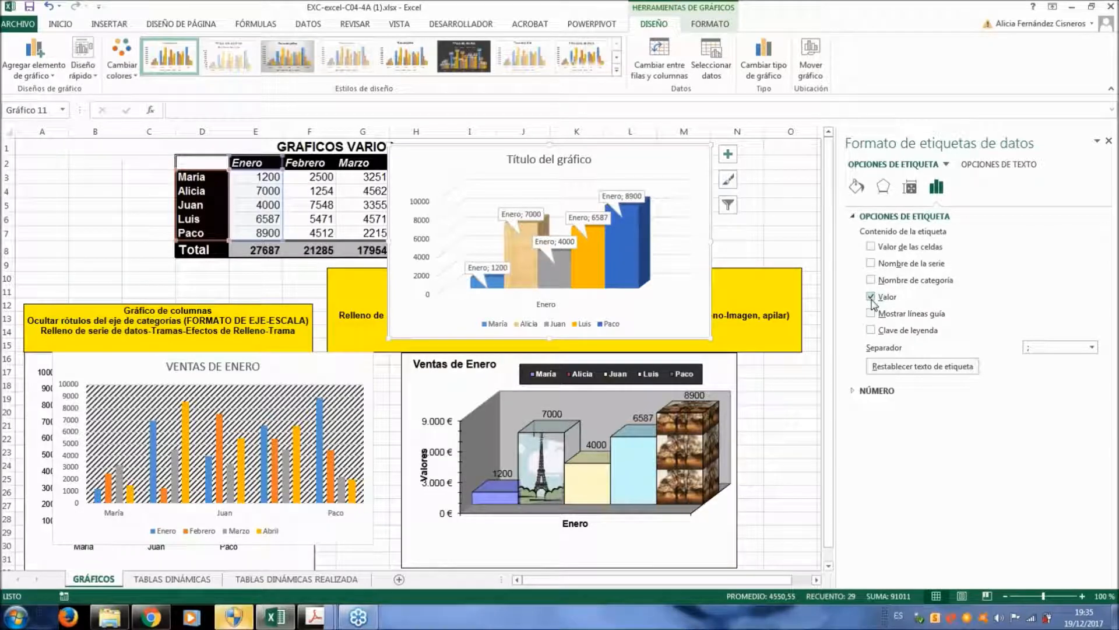
left_click(770, 228)
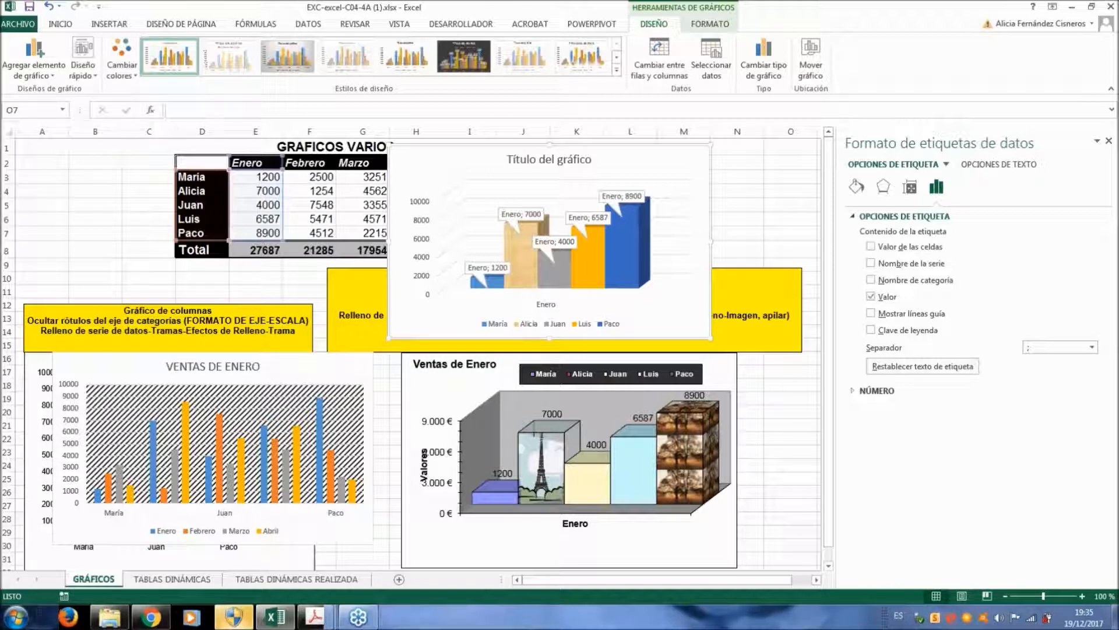
left_click(650, 206)
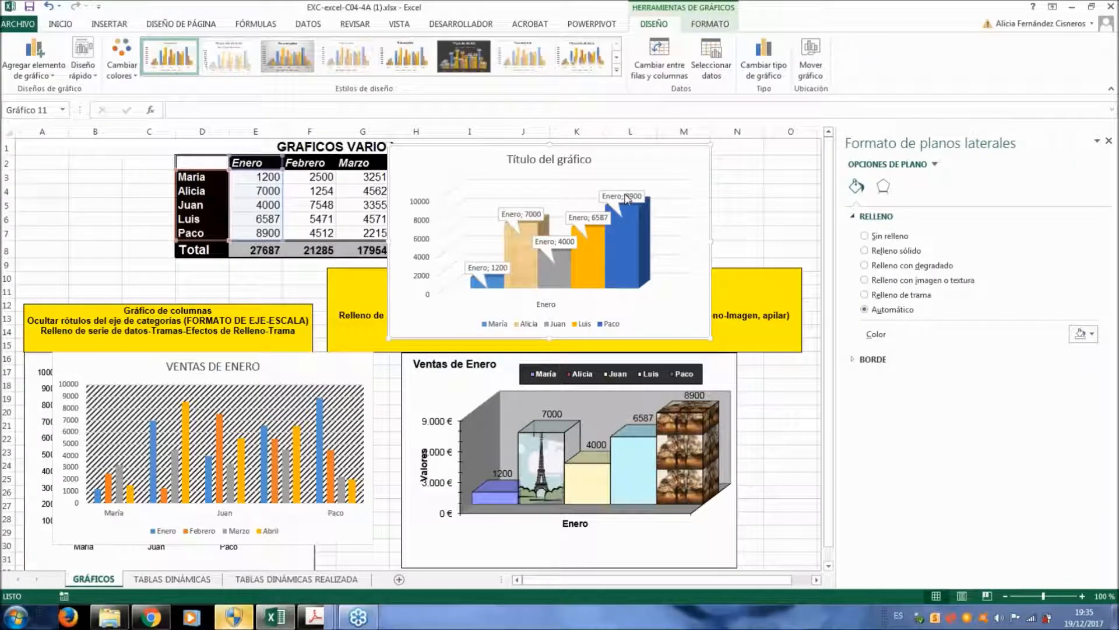
right_click(626, 198)
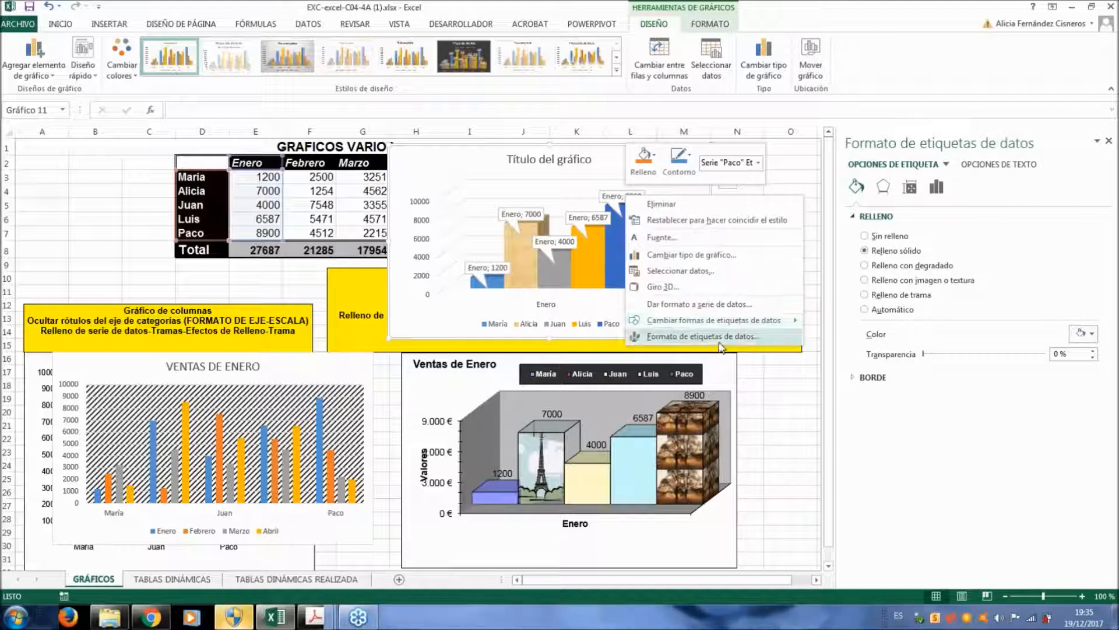
left_click(721, 345)
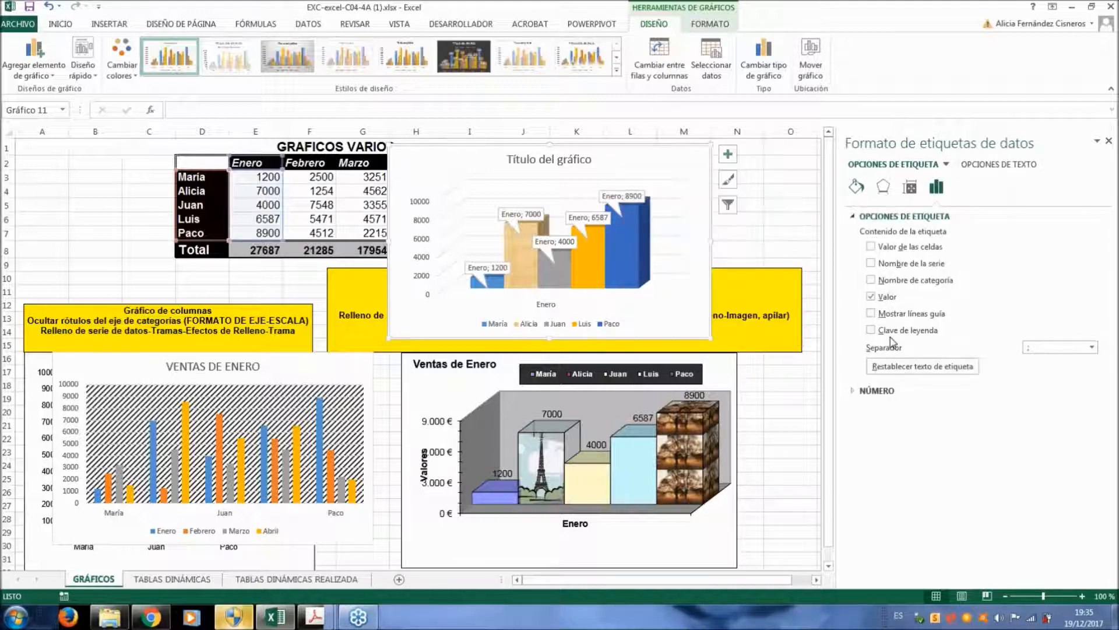
left_click(871, 297)
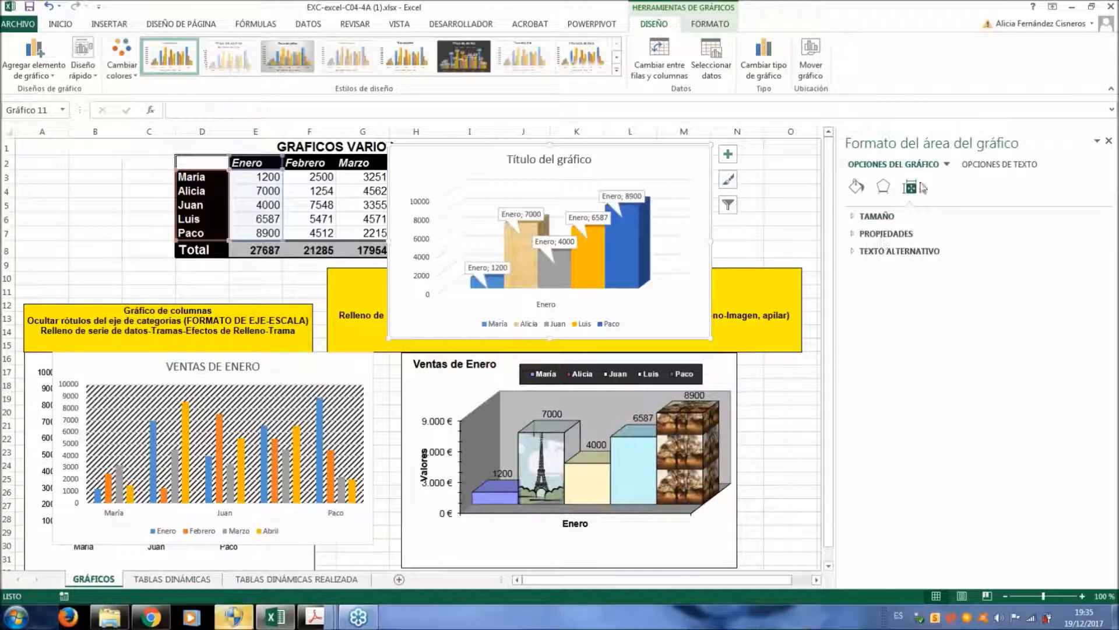
Examine the new 3D chart's size and property settings and the format settings of its side walls, gridlines, data labels and title
left_click(855, 234)
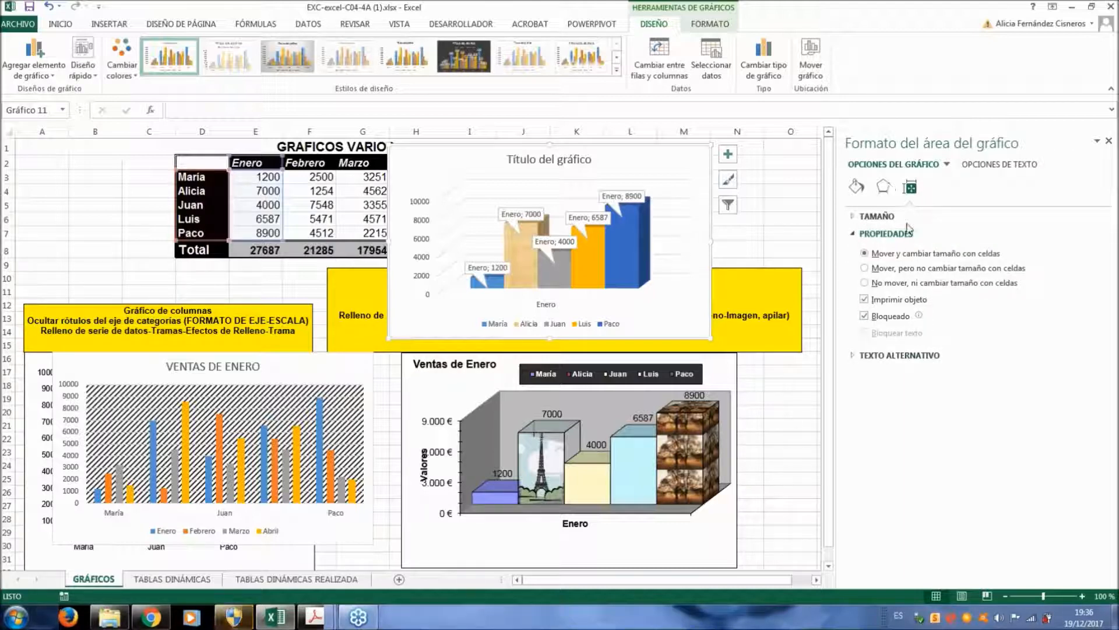
left_click(866, 218)
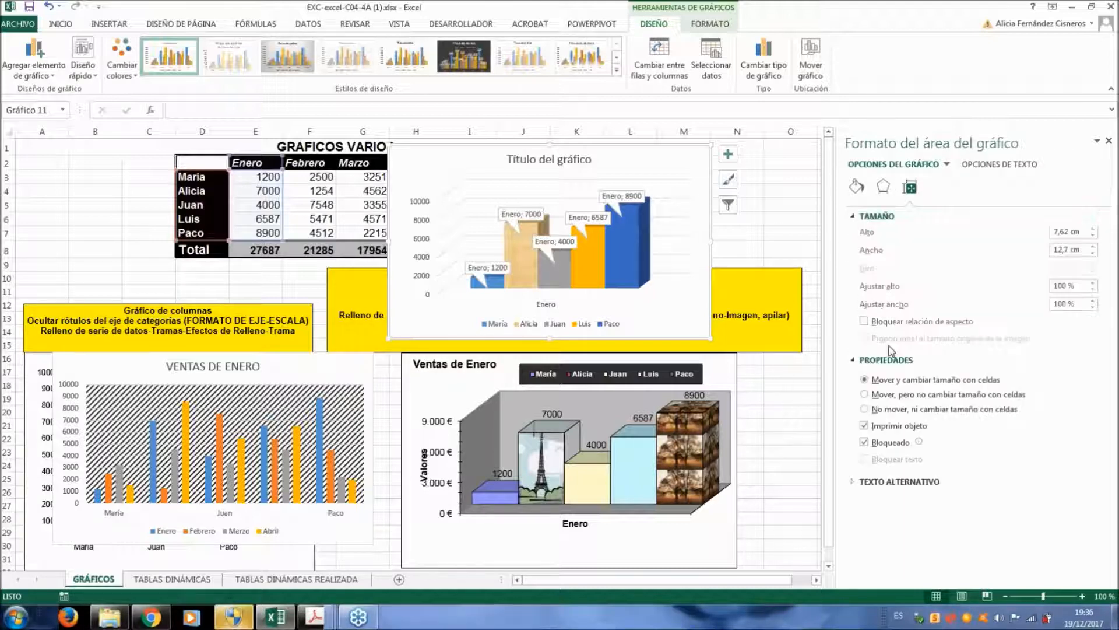
left_click(630, 199)
left_click(628, 200)
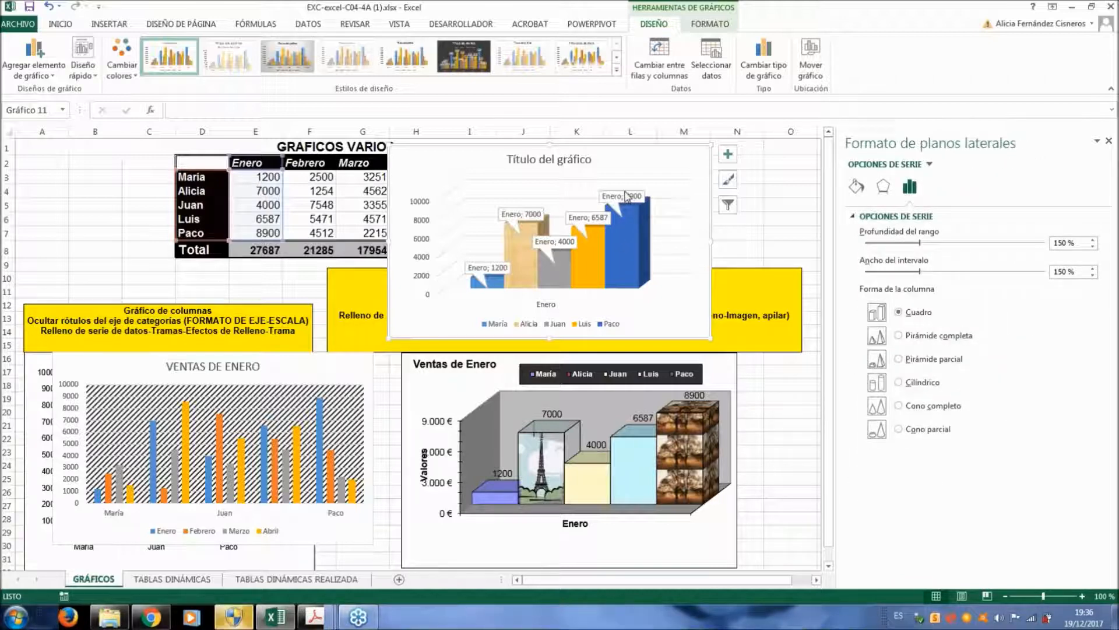
left_click(617, 207)
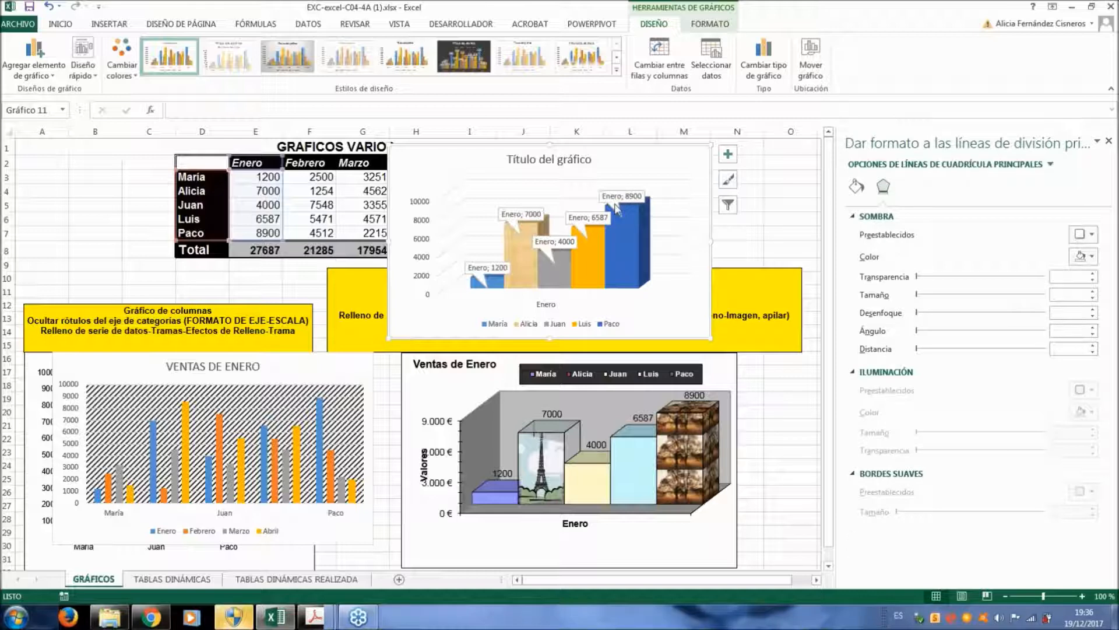
left_click(617, 208)
left_click(615, 216)
left_click(618, 202)
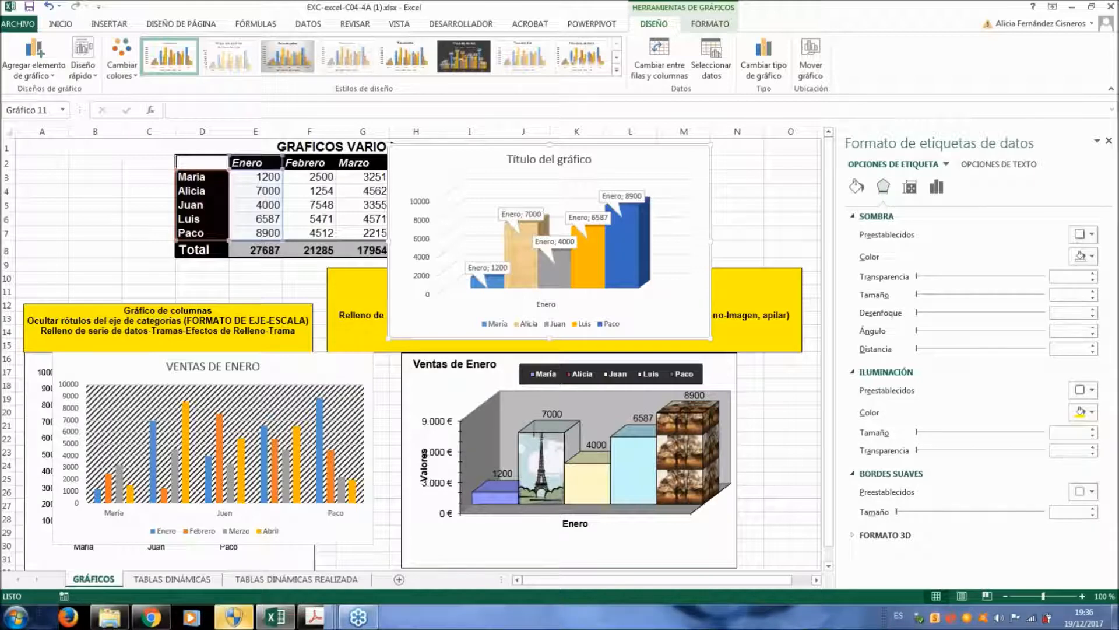
left_click(524, 159)
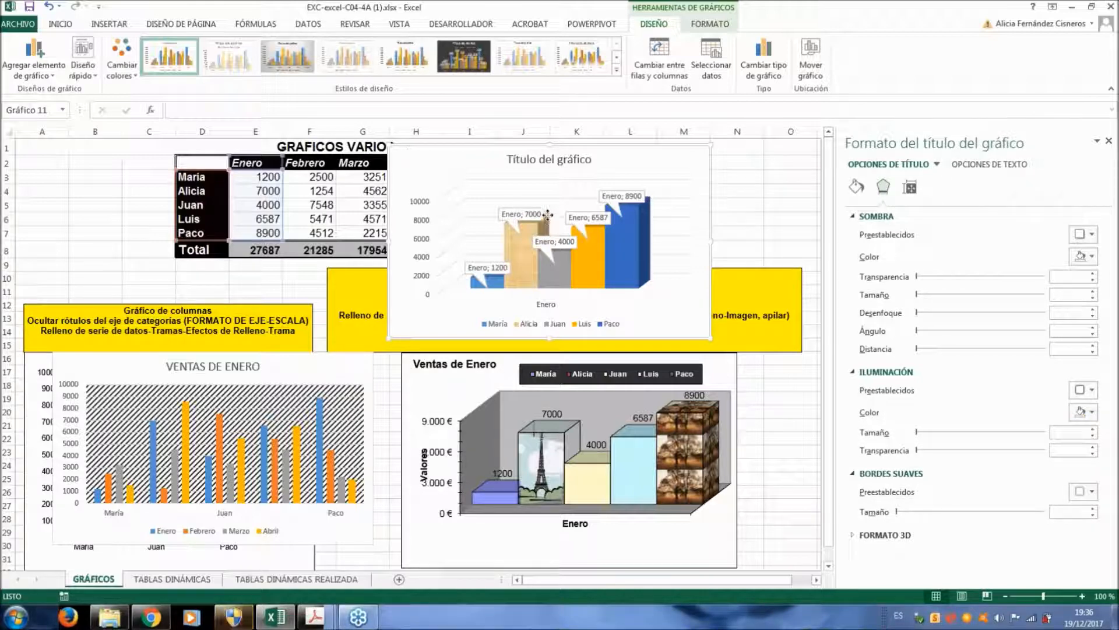
Try to move the new 3D chart away from the data table, keeping the existing cell contents
left_click(673, 175)
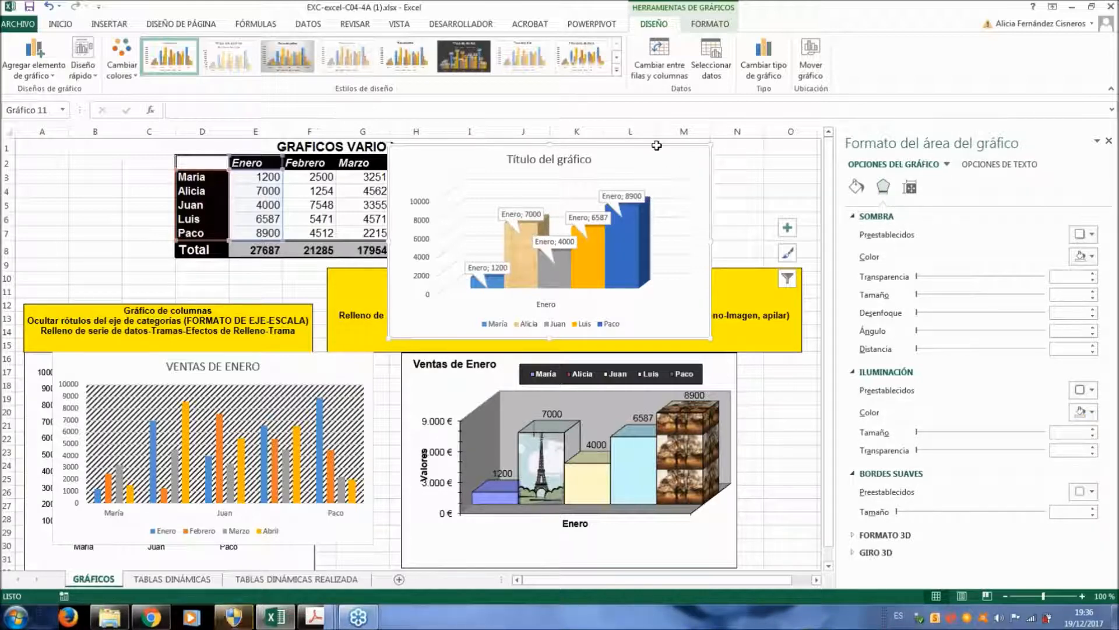
left_click_drag(702, 142, 726, 226)
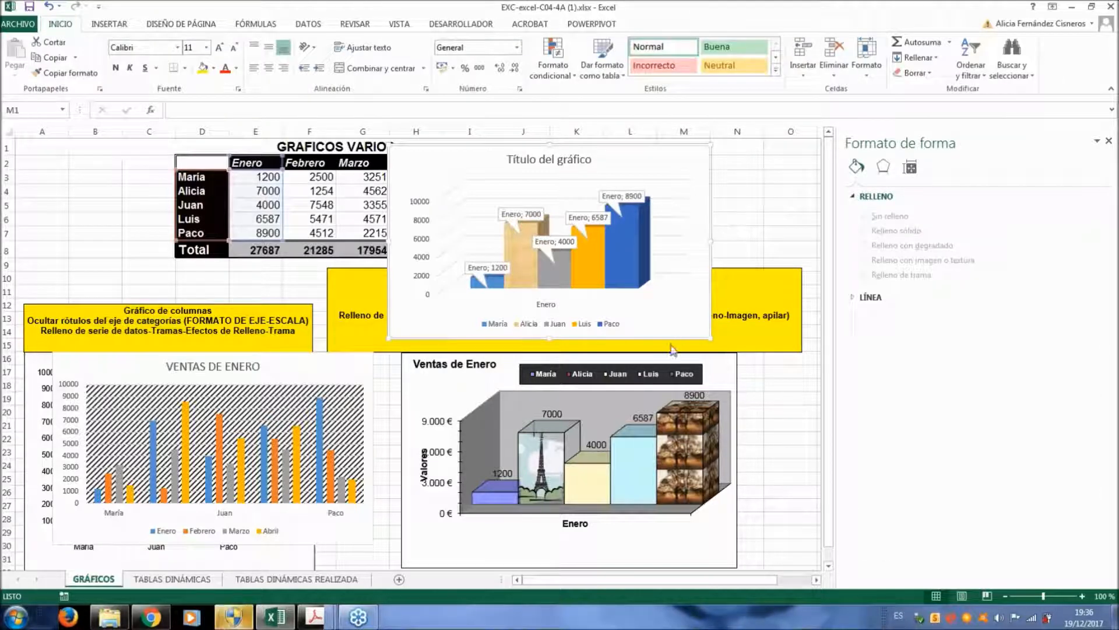
left_click(310, 398)
left_click(319, 322)
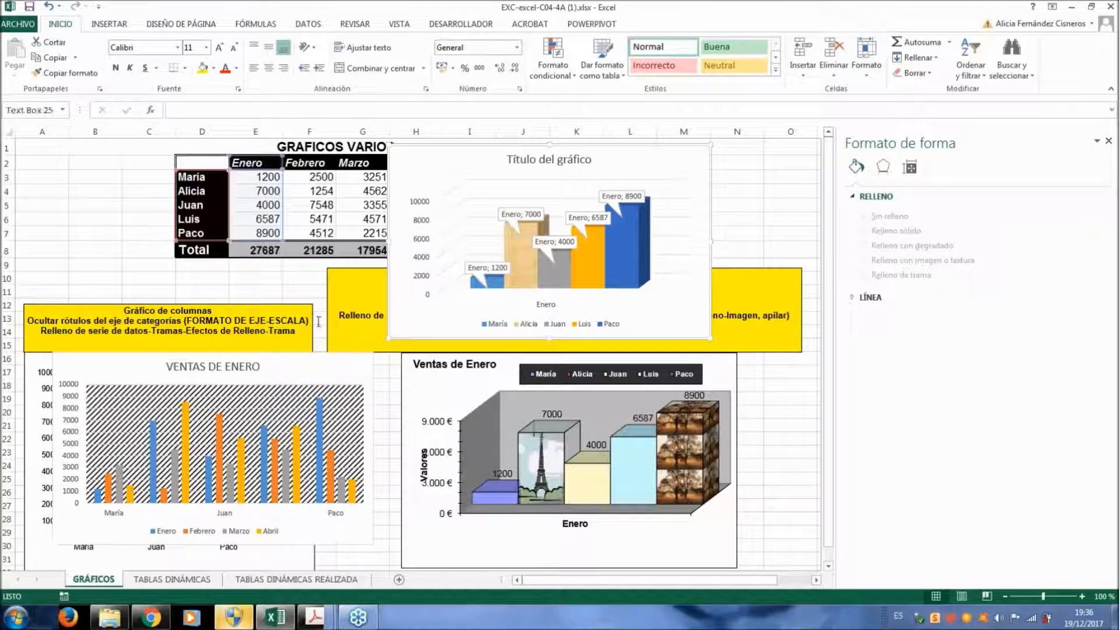
left_click(620, 149)
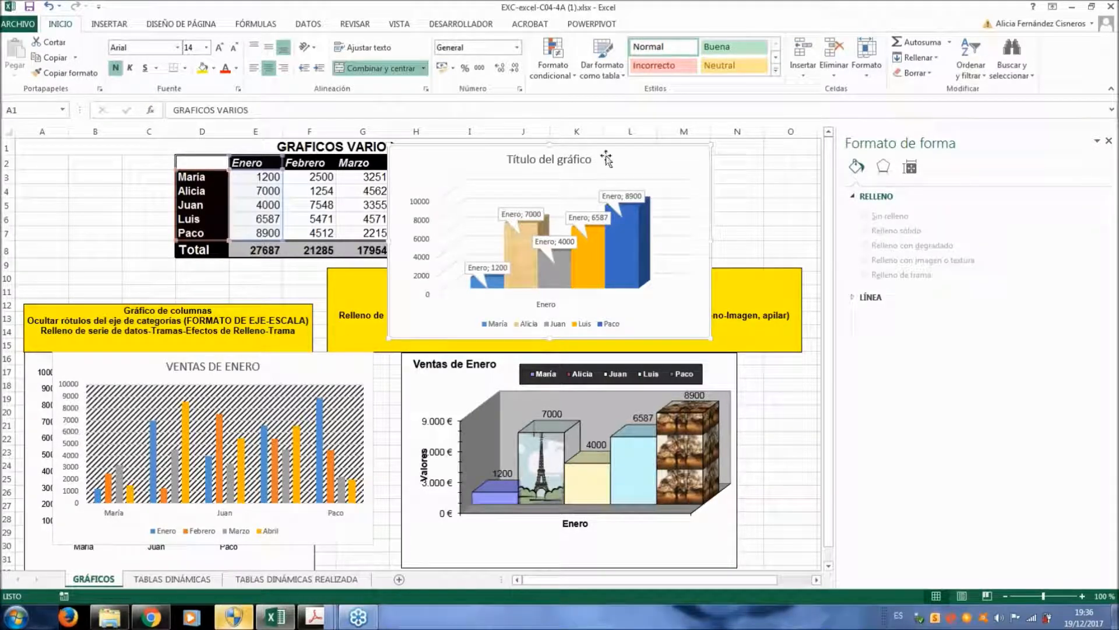
left_click_drag(627, 156, 592, 181)
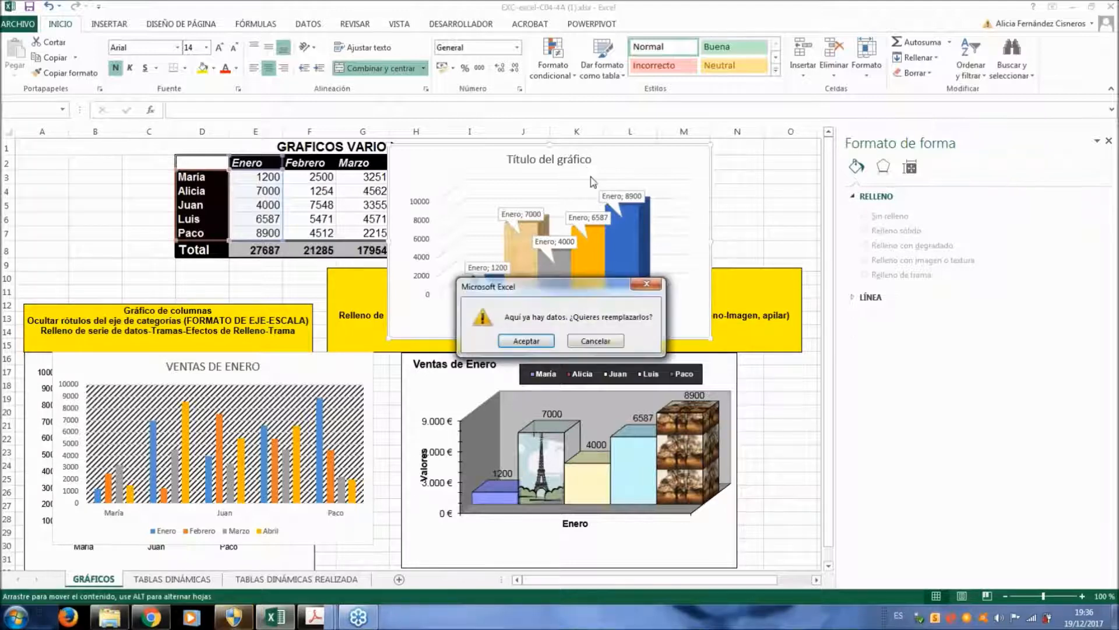
left_click(648, 285)
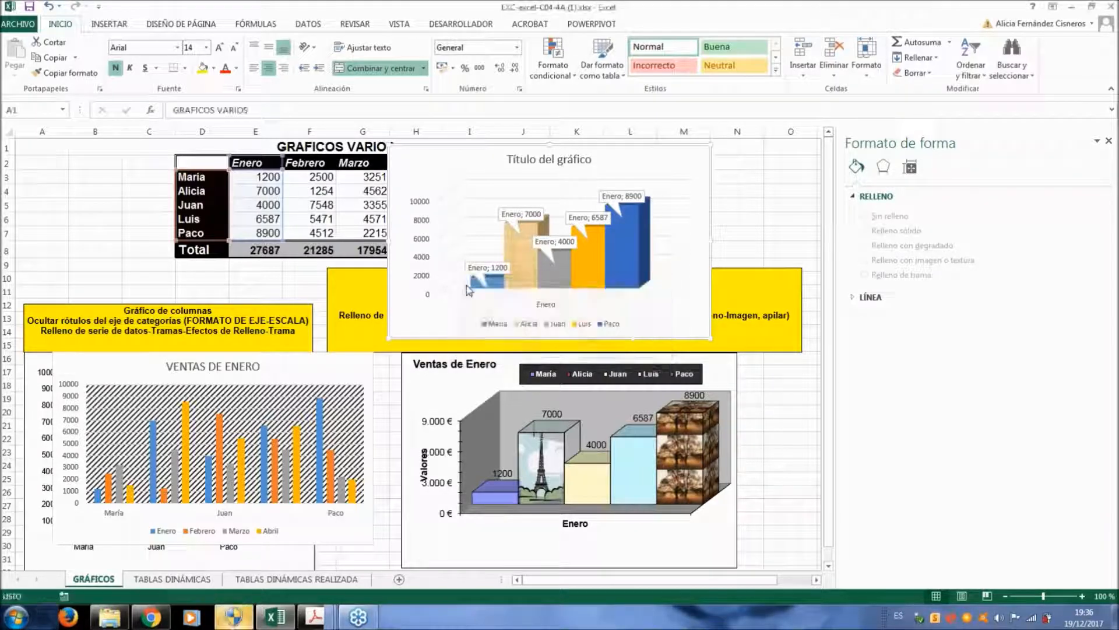
left_click(389, 324)
left_click(362, 162)
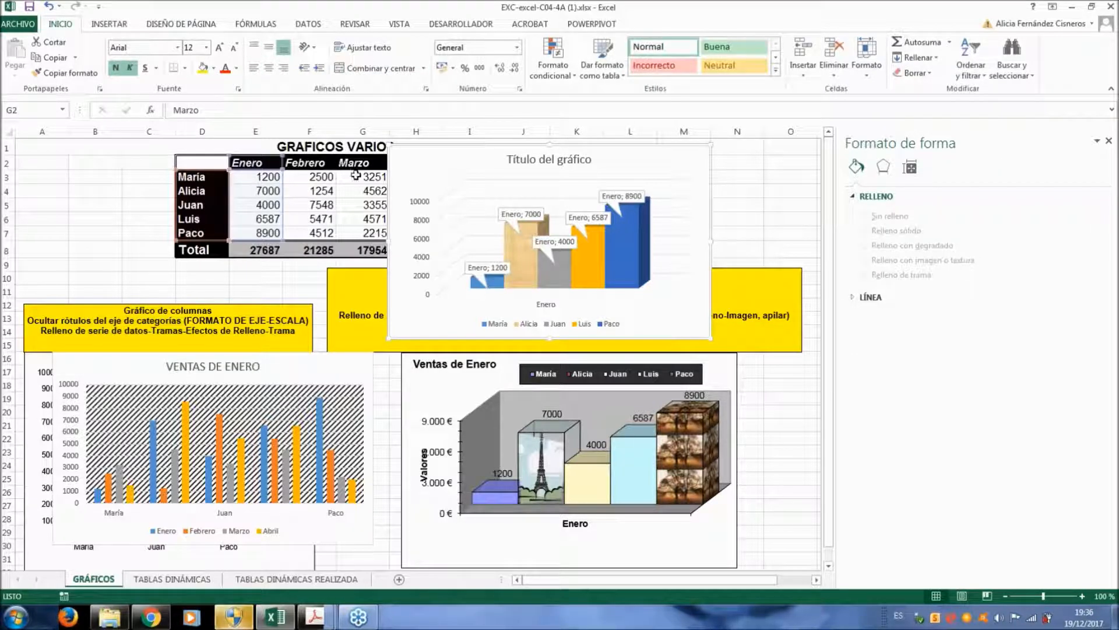
left_click(811, 189)
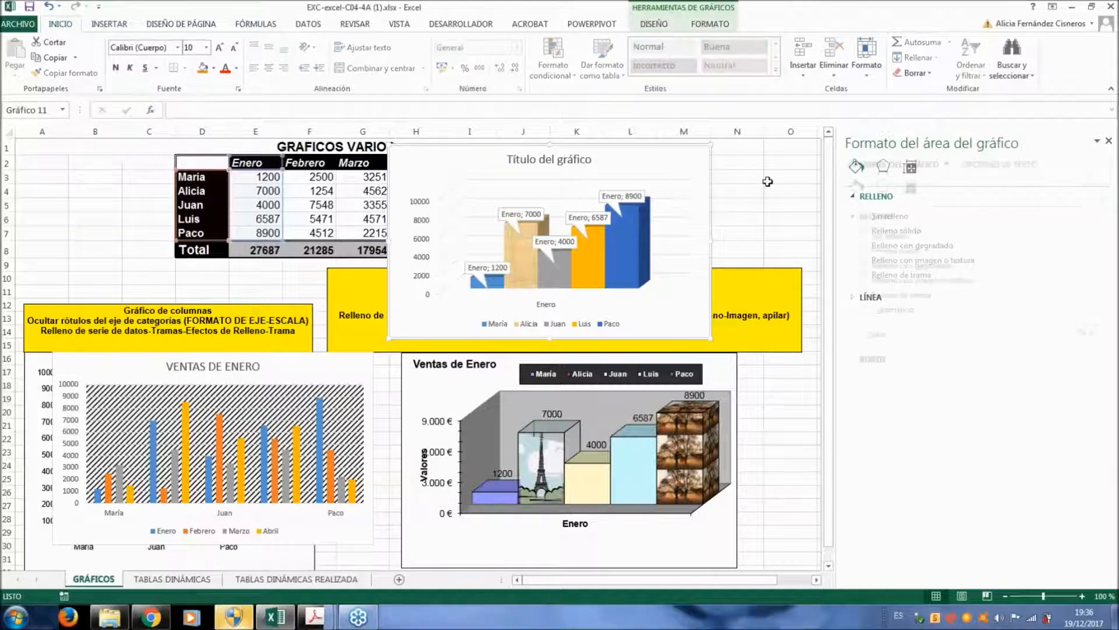
Close the charts workbook without saving the changes
left_click(768, 181)
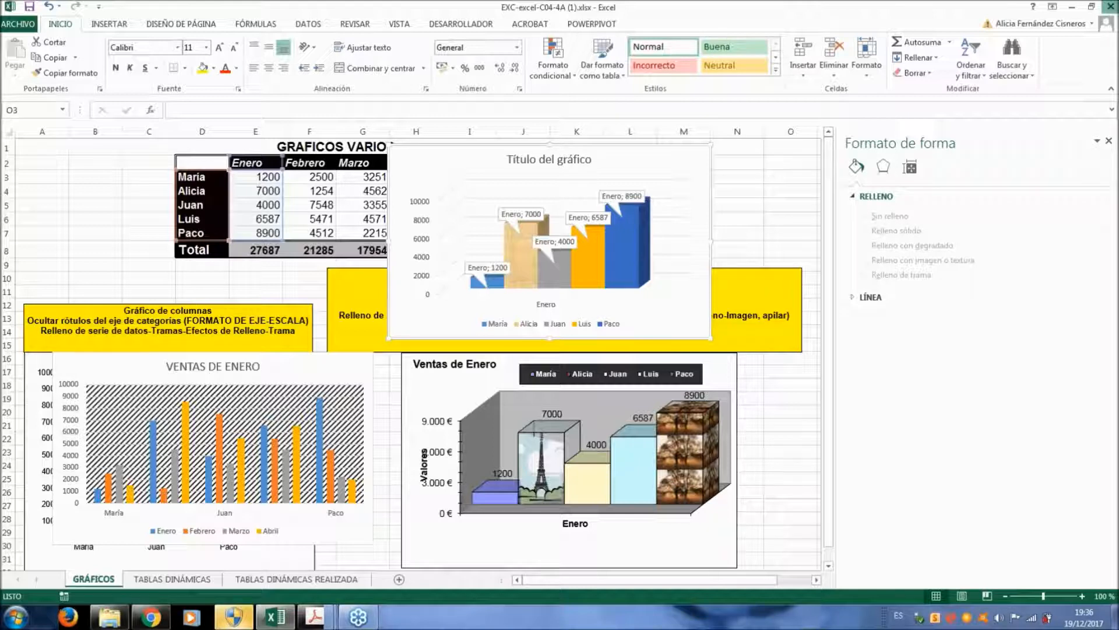
left_click(1111, 6)
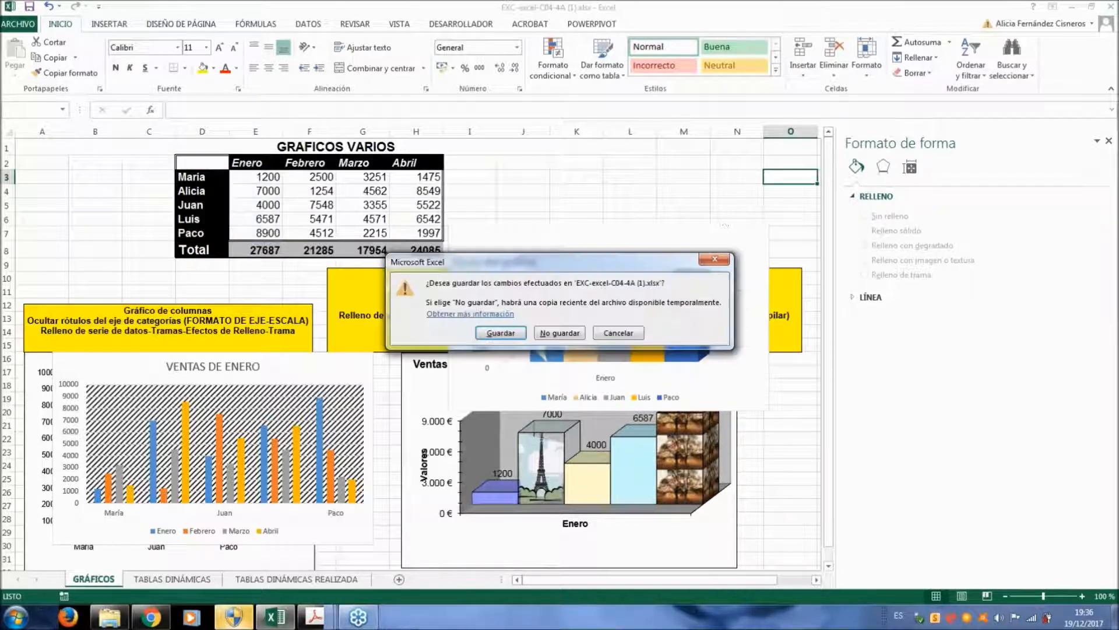
left_click(568, 335)
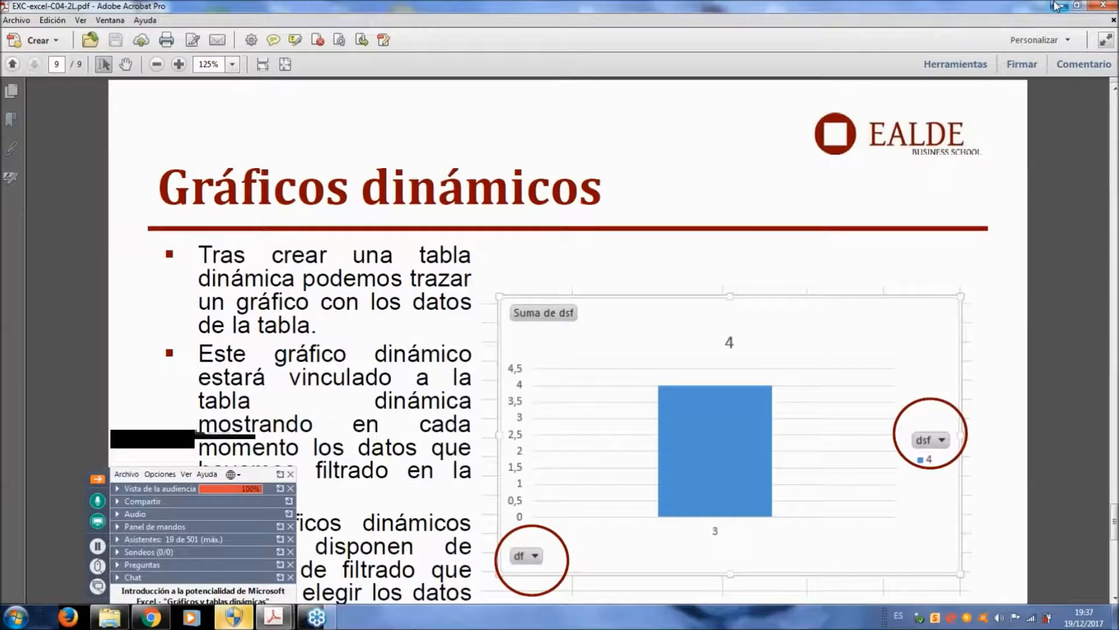
Switch from the PDF slides to the reopened Excel workbook, maximize its window and show the GRÁFICOS sheet
left_click(1056, 6)
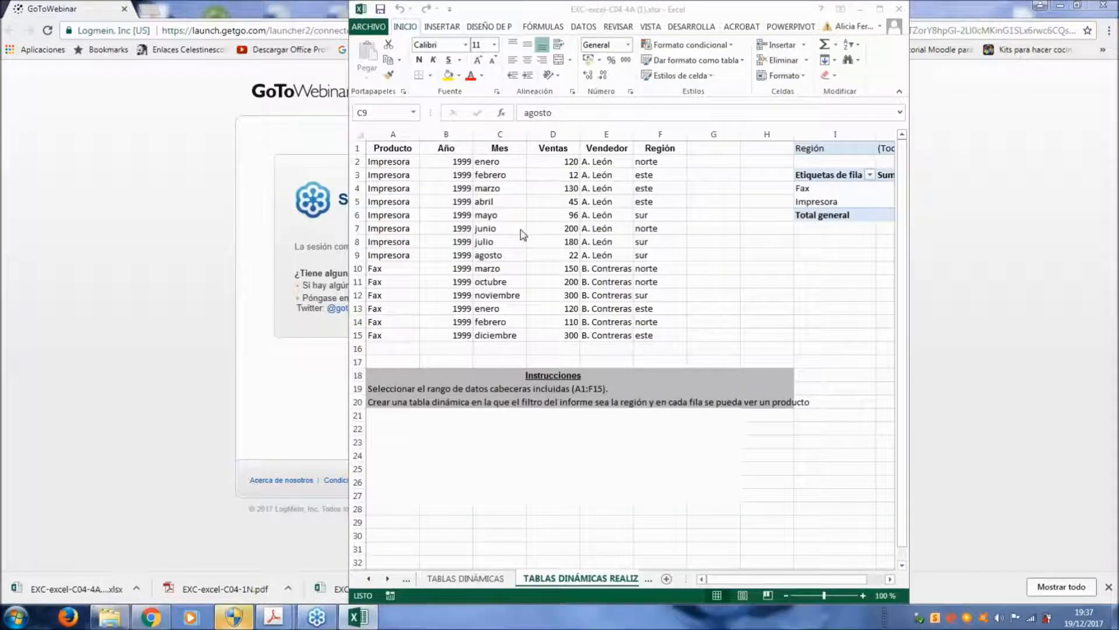
left_click(861, 8)
left_click(358, 616)
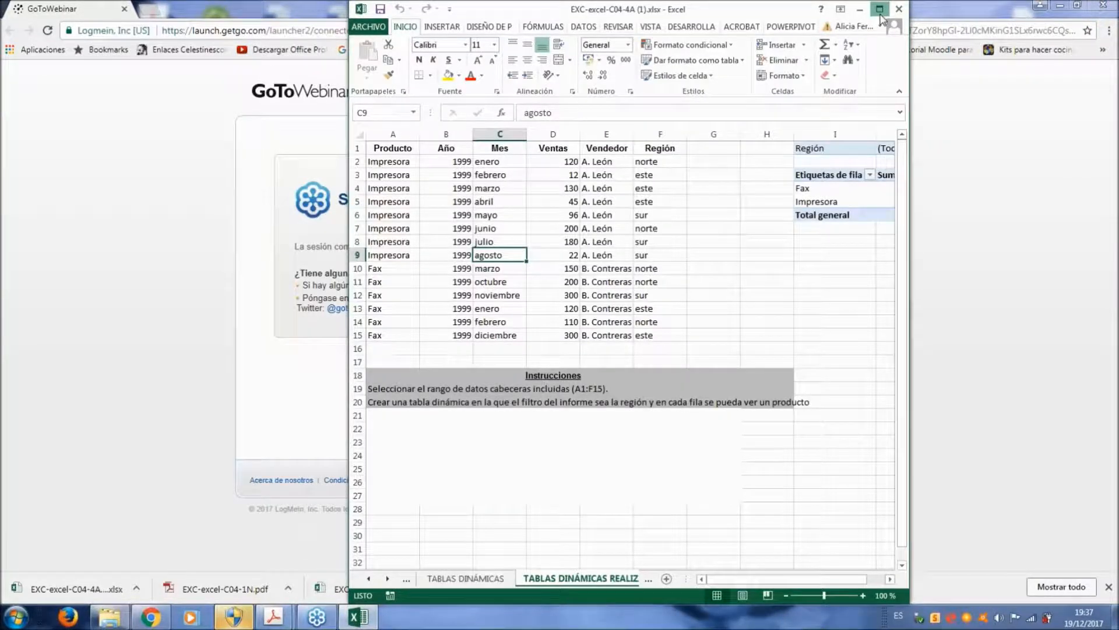
left_click(880, 12)
left_click(17, 580)
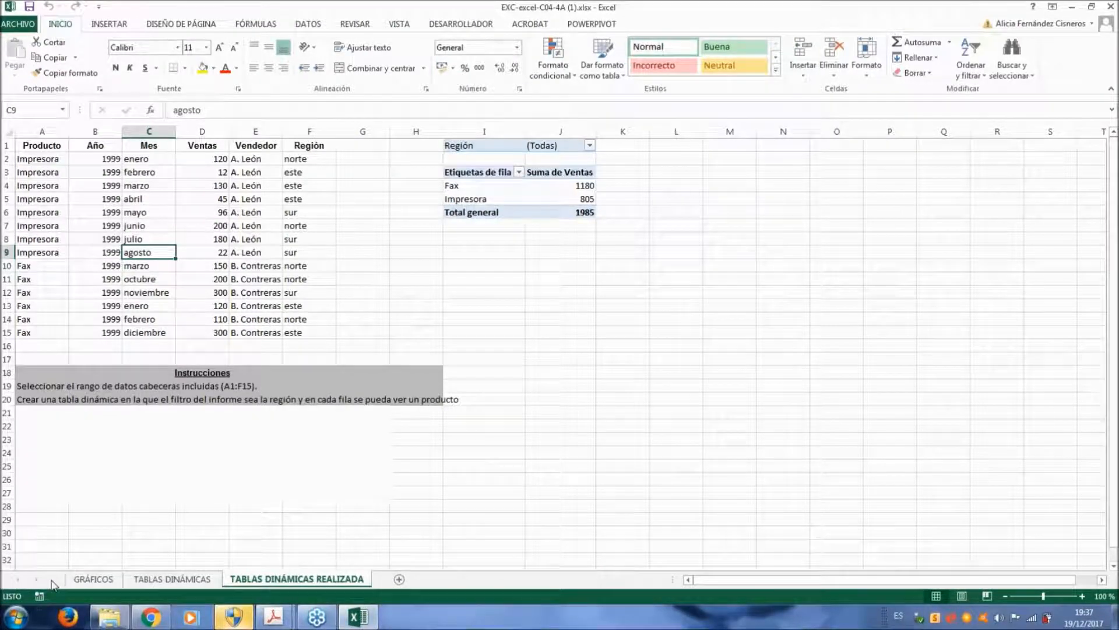
left_click(94, 579)
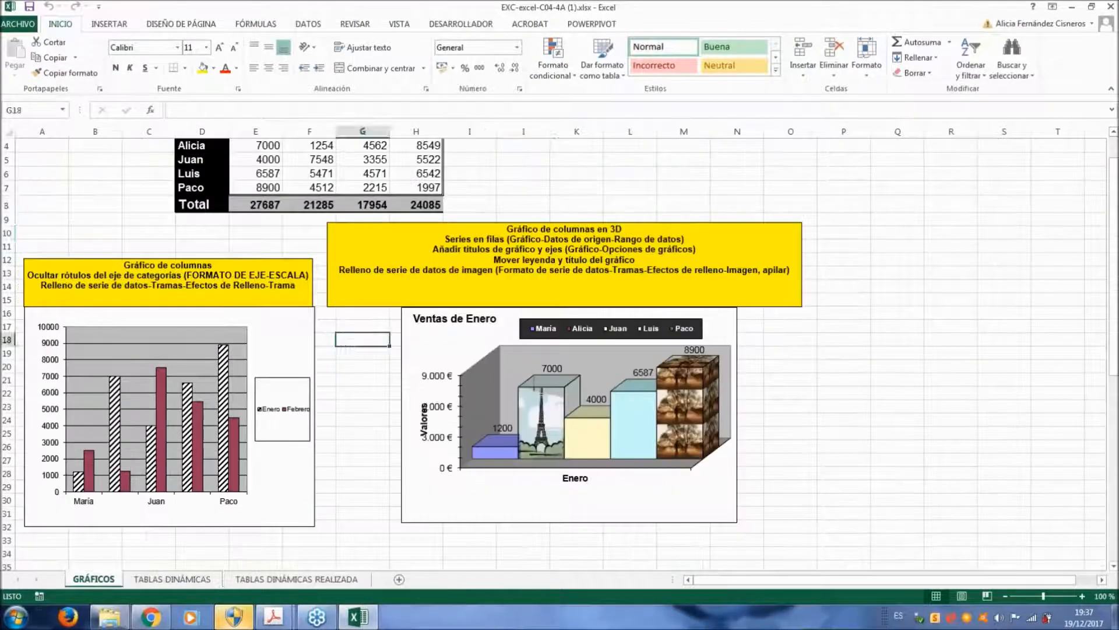
Try adding the category name (Nombre de categoría) to the second column's data label in the Ventas de Enero 3D chart
scroll(620, 455, "up", 1)
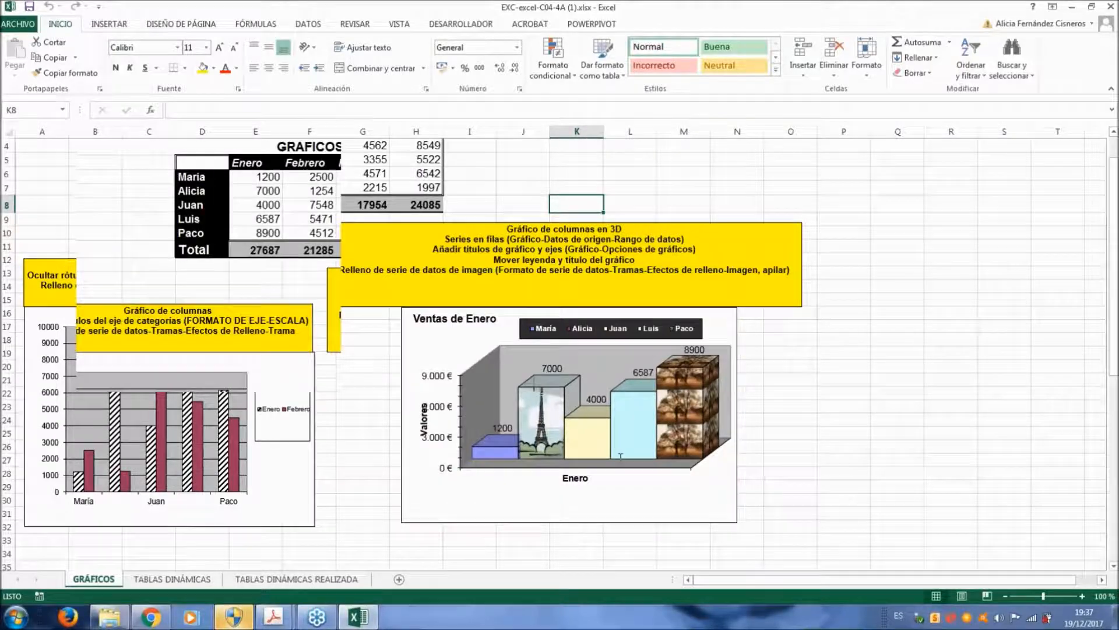
scroll(621, 455, "down", 2)
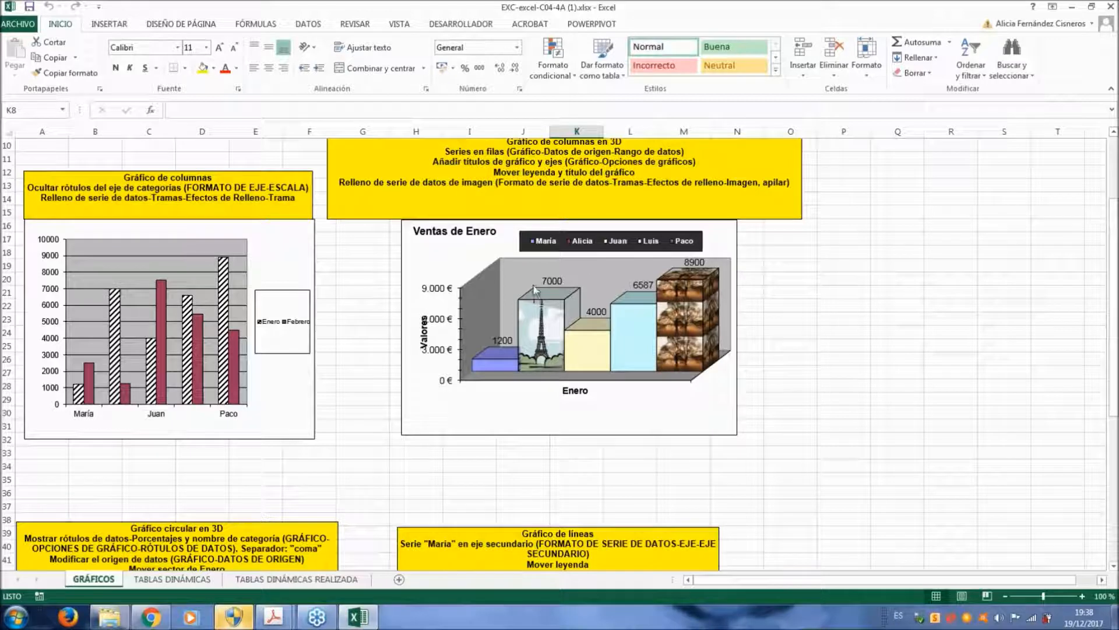
left_click(552, 281)
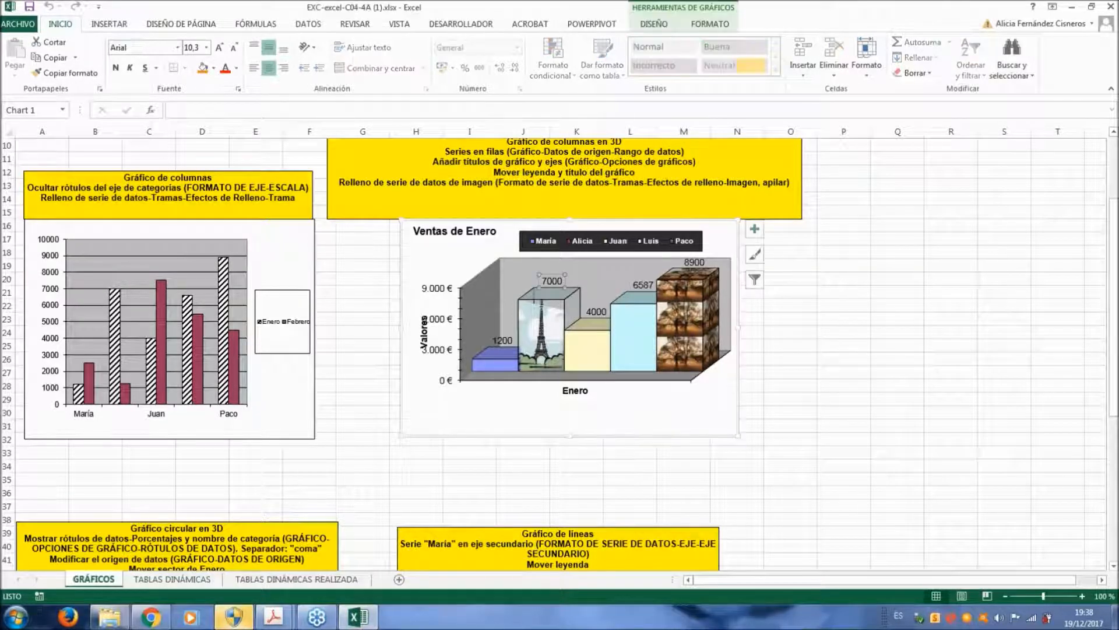
right_click(550, 281)
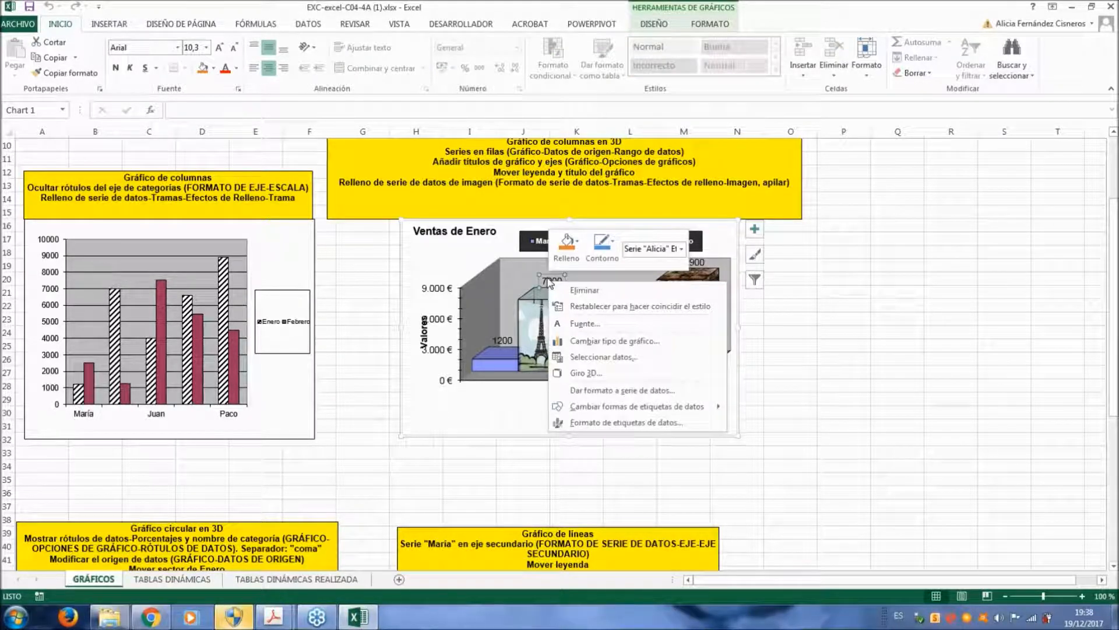
left_click(633, 424)
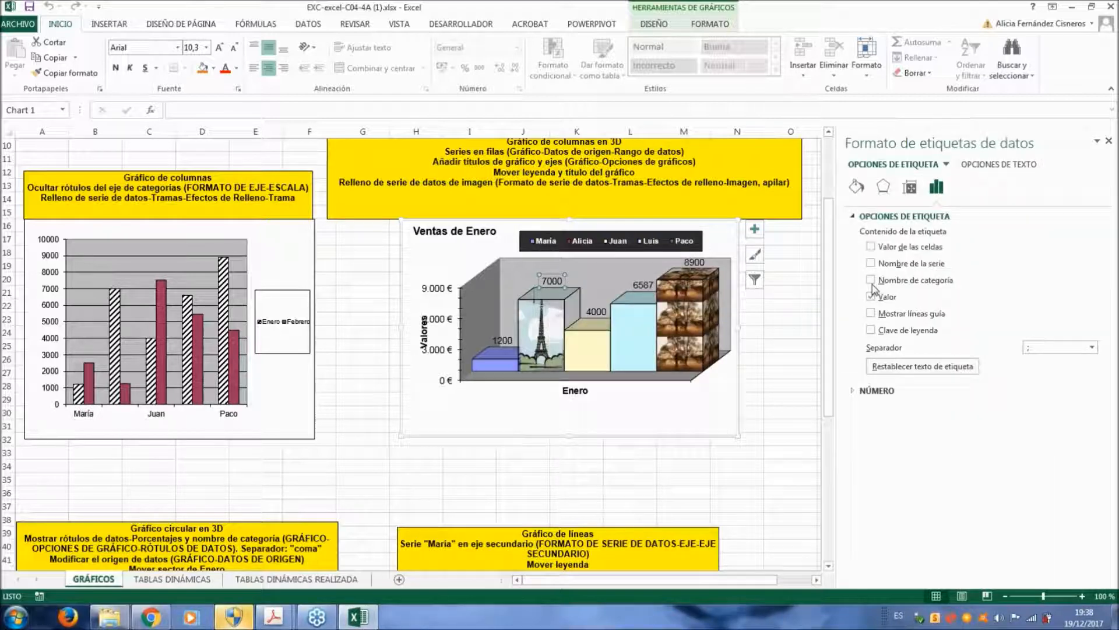
left_click(872, 281)
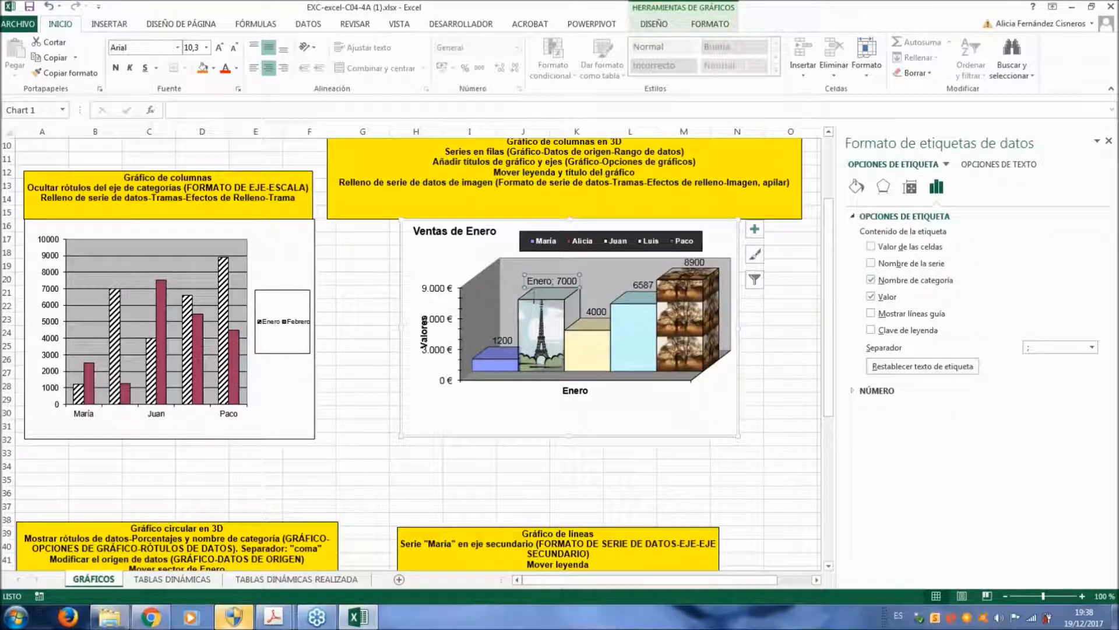
left_click(872, 281)
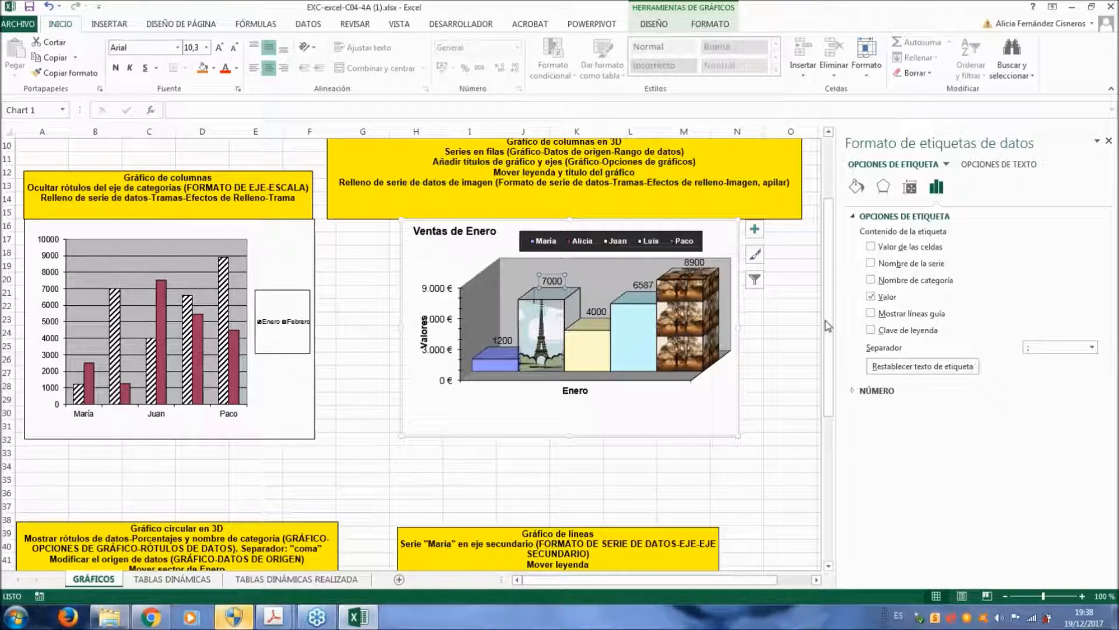
key("Escape")
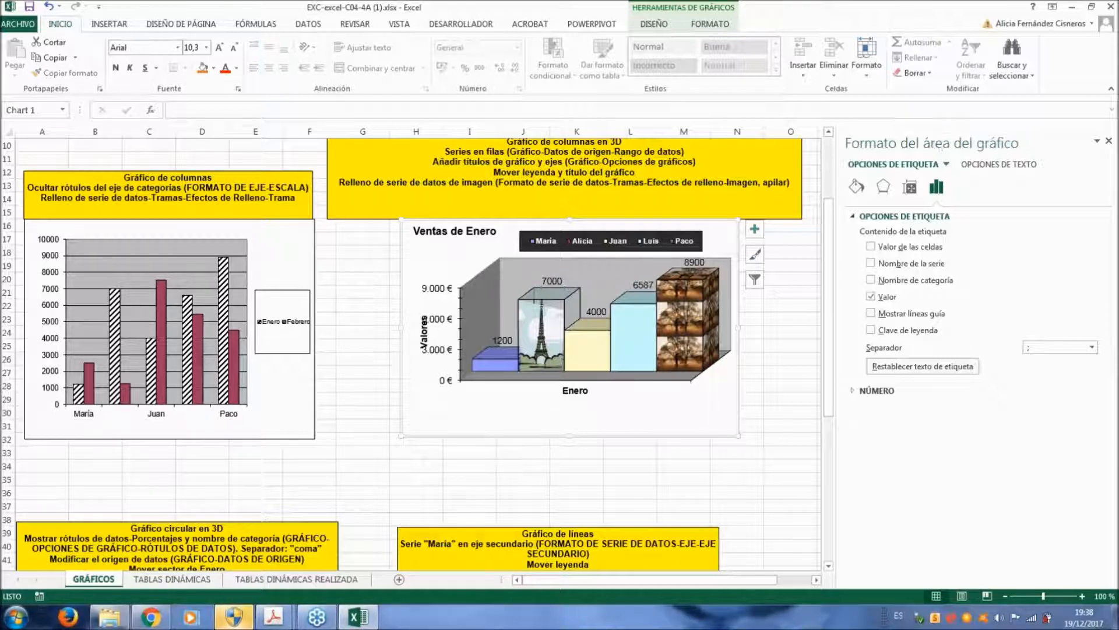
left_click(736, 493)
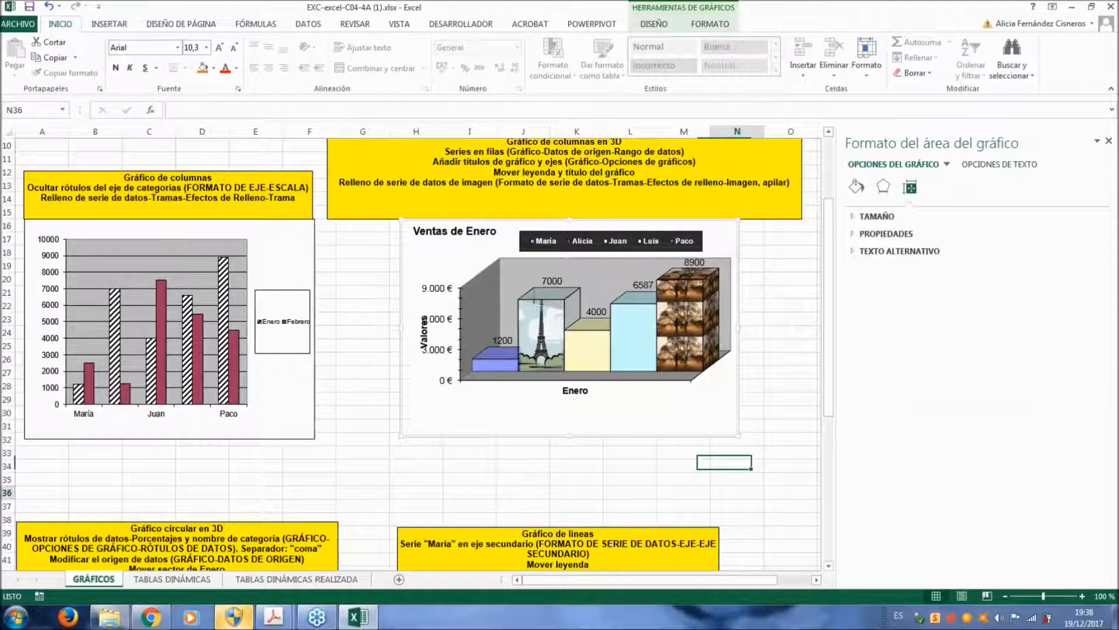
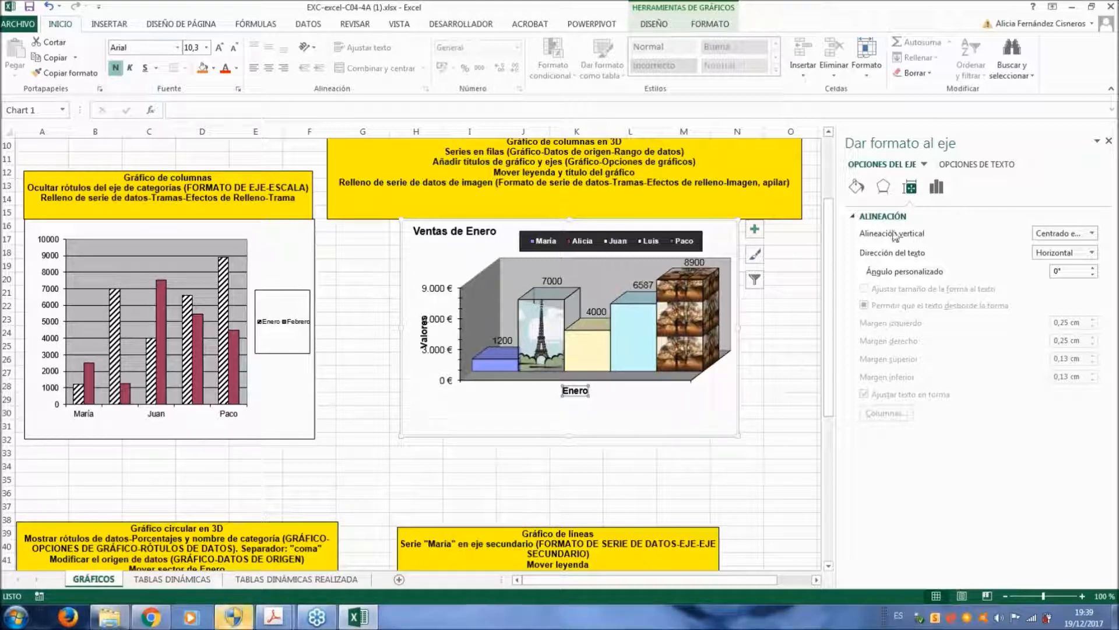
Examine the alignment options of the sample 3D chart's category axis and the sample 3D pie chart further down the sheet
left_click(854, 220)
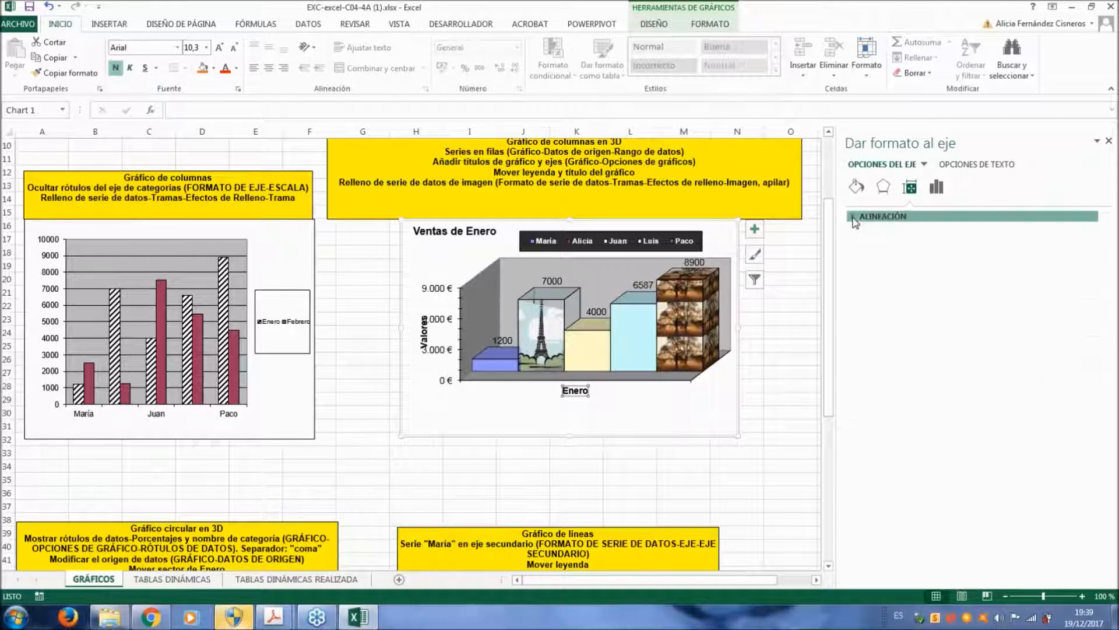
left_click(854, 222)
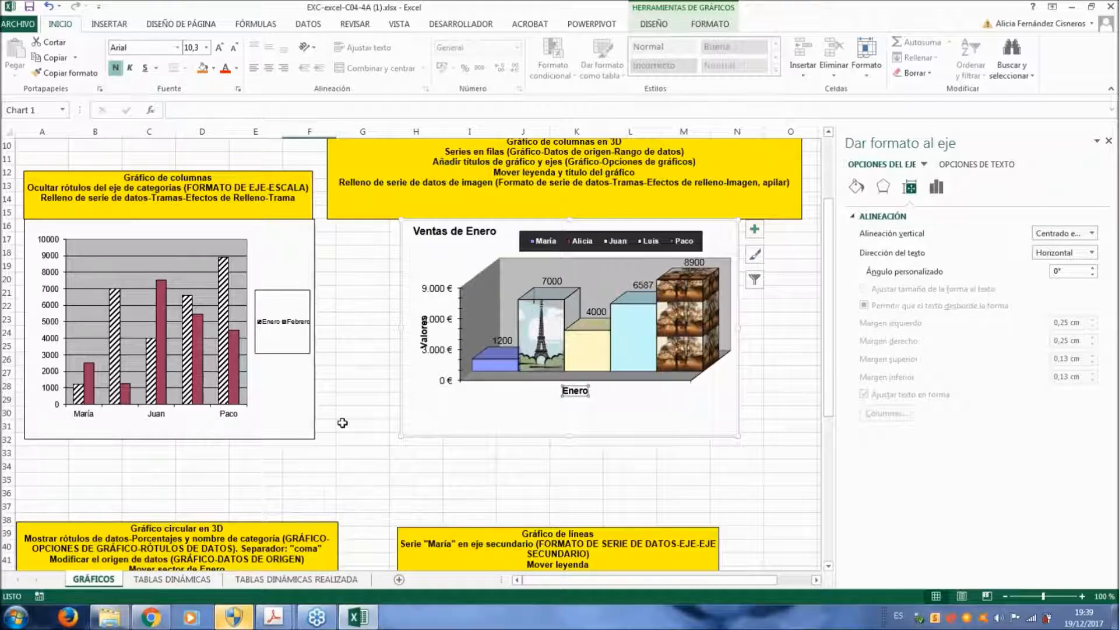
left_click(325, 465)
scroll(374, 313, "down", 4)
scroll(368, 372, "down", 2)
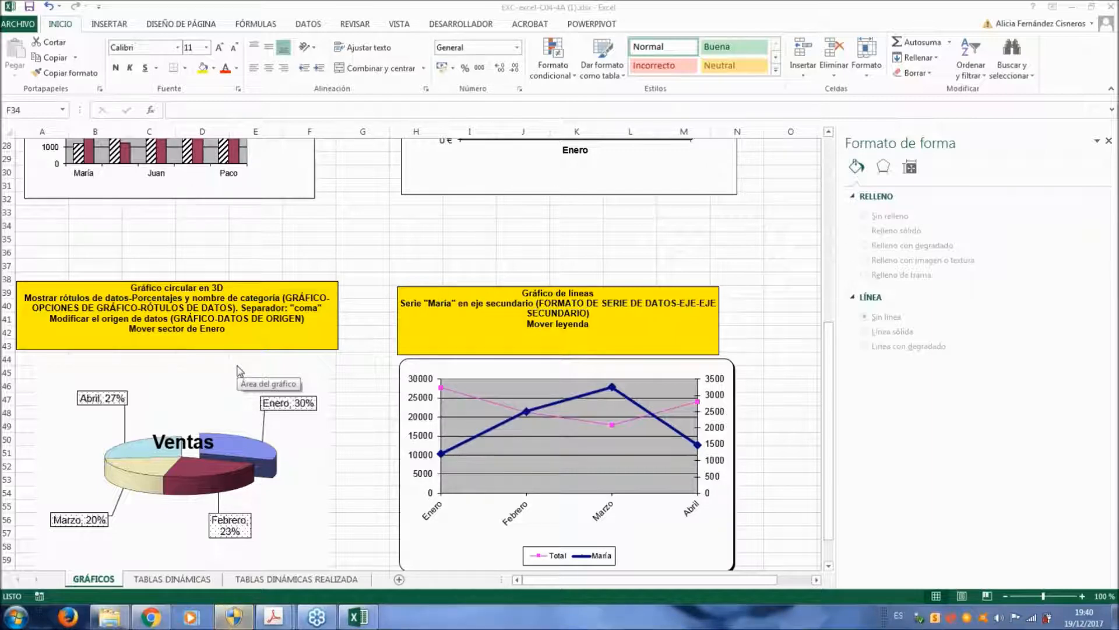
Insert a 3D pie chart (Circular 3D) from the Enero data in D2:E7 and place it beside the data table
left_click(180, 222)
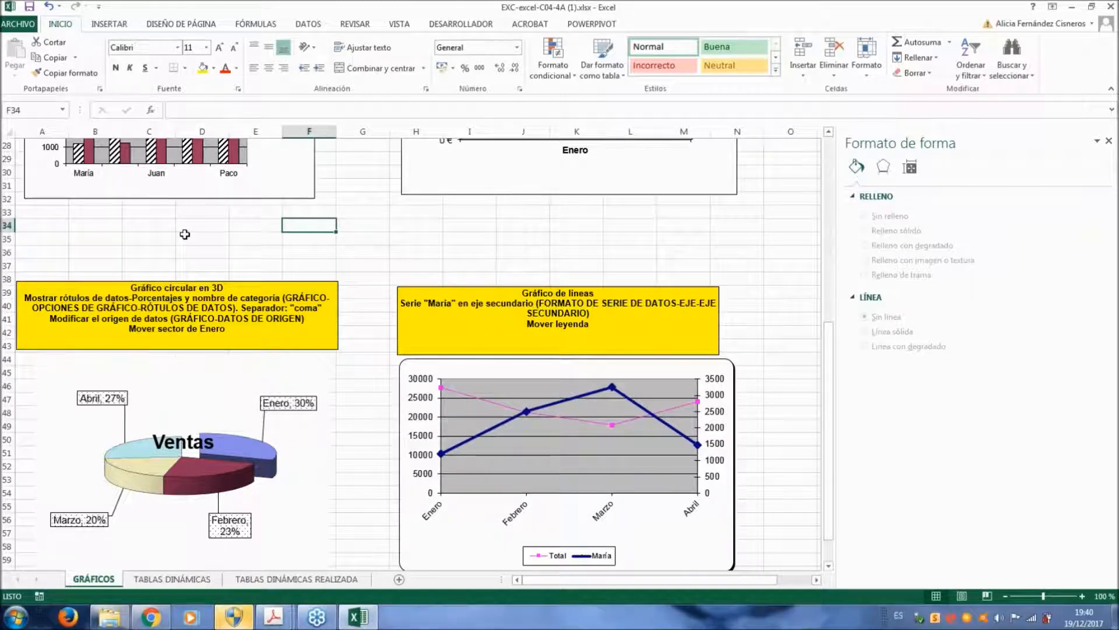
scroll(185, 233, "up", 9)
left_click_drag(201, 162, 261, 234)
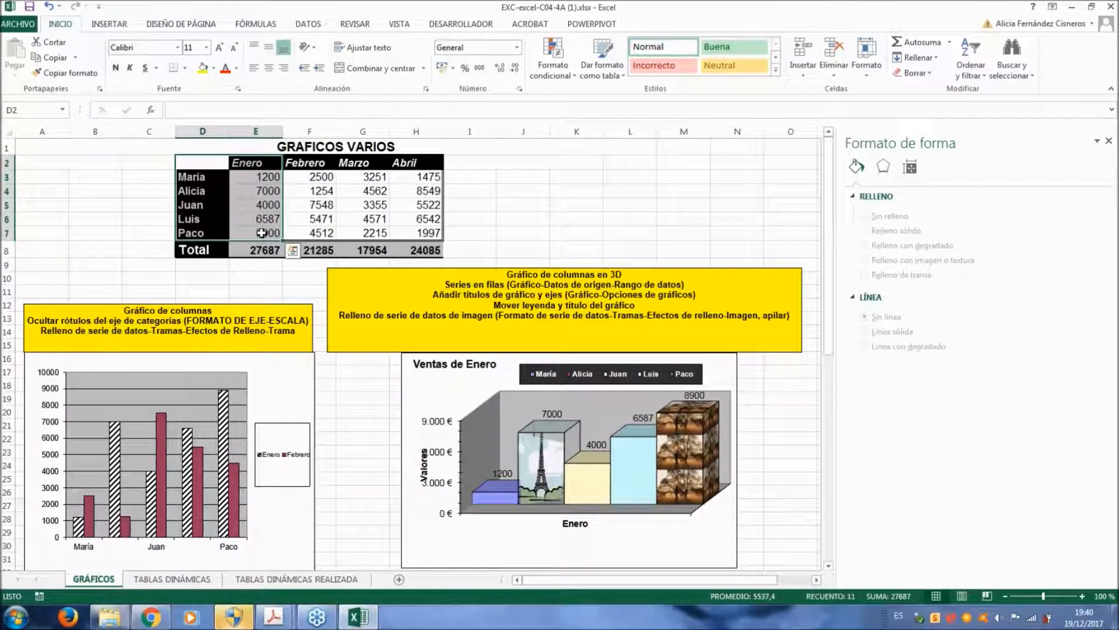
left_click(110, 24)
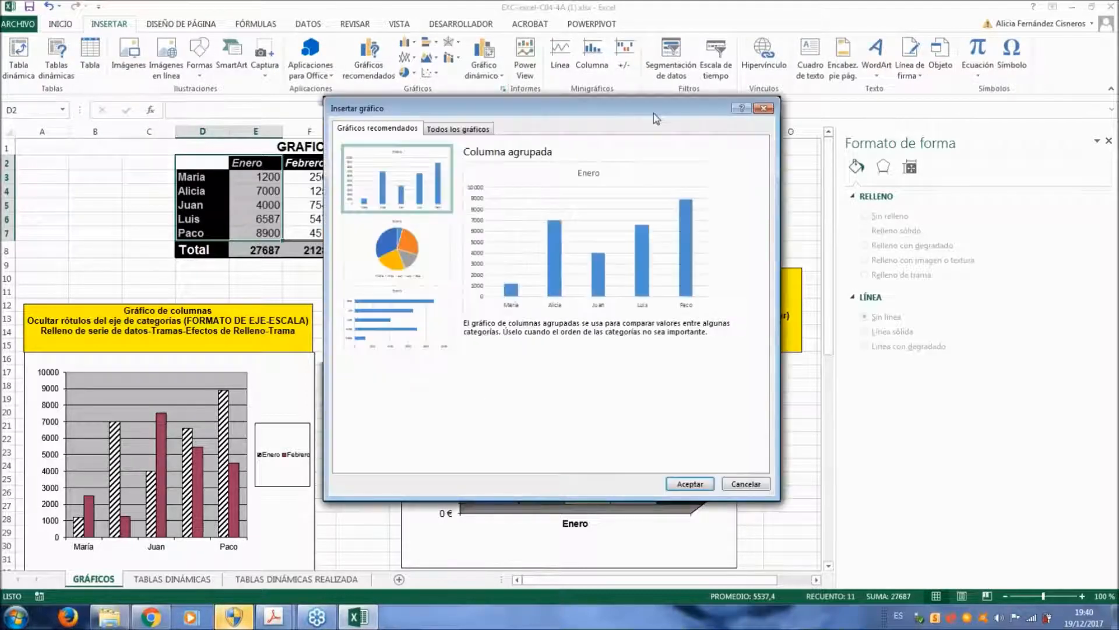
left_click_drag(656, 118, 850, 102)
left_click(651, 112)
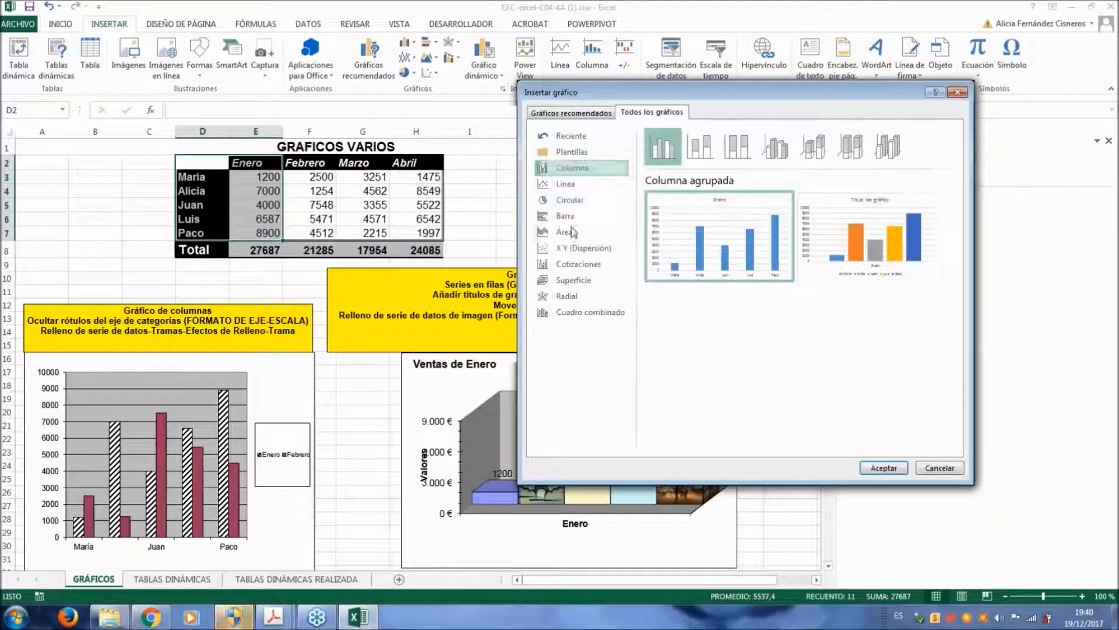
left_click(569, 200)
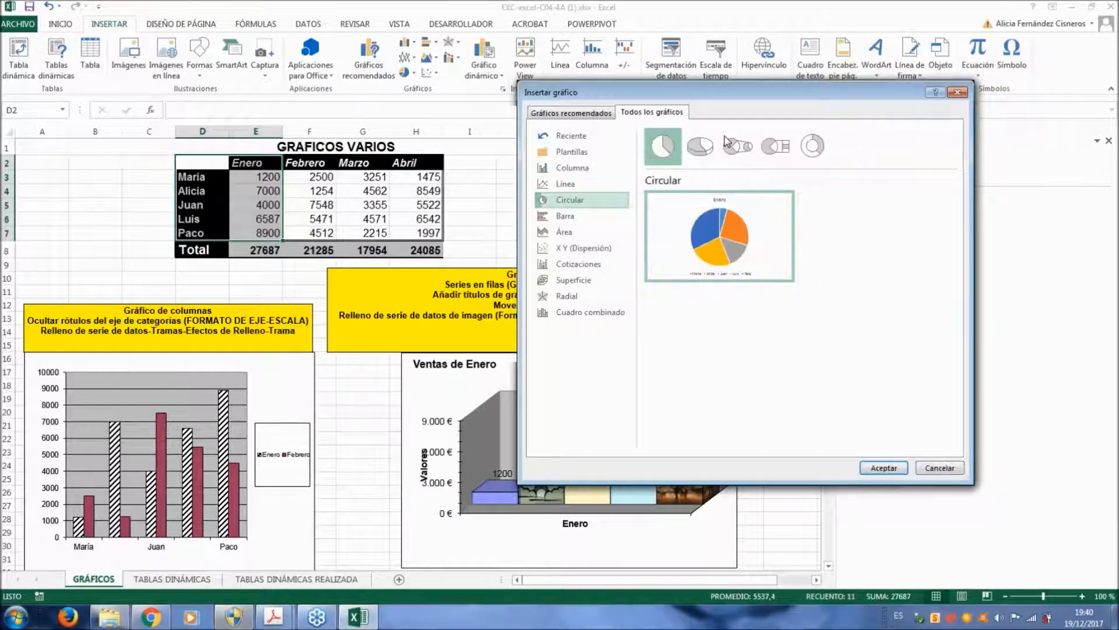
left_click(694, 153)
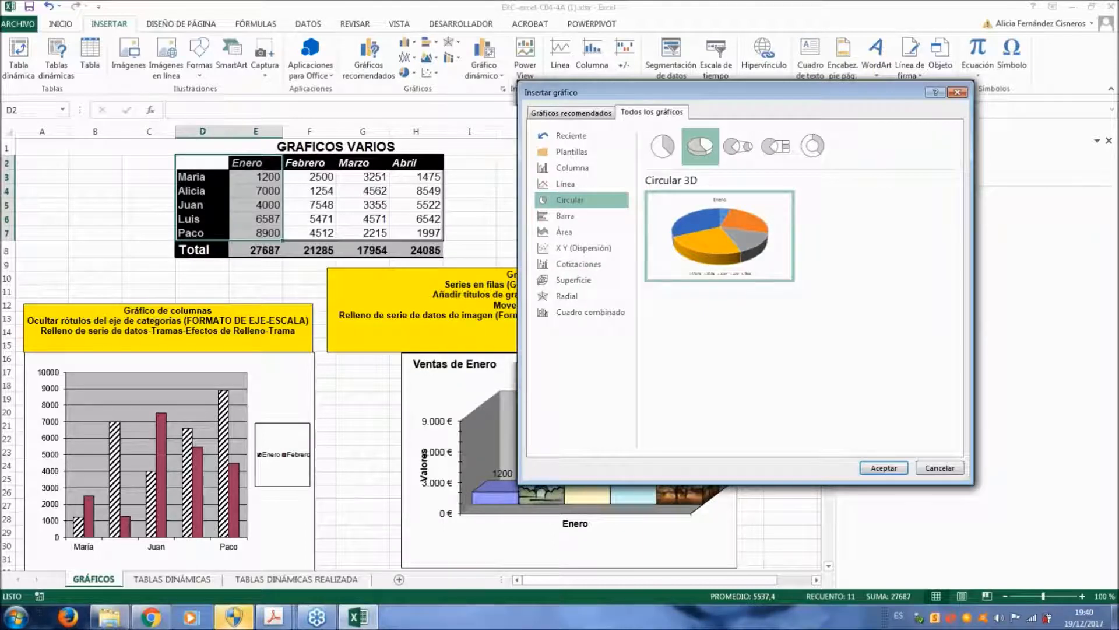
left_click(884, 468)
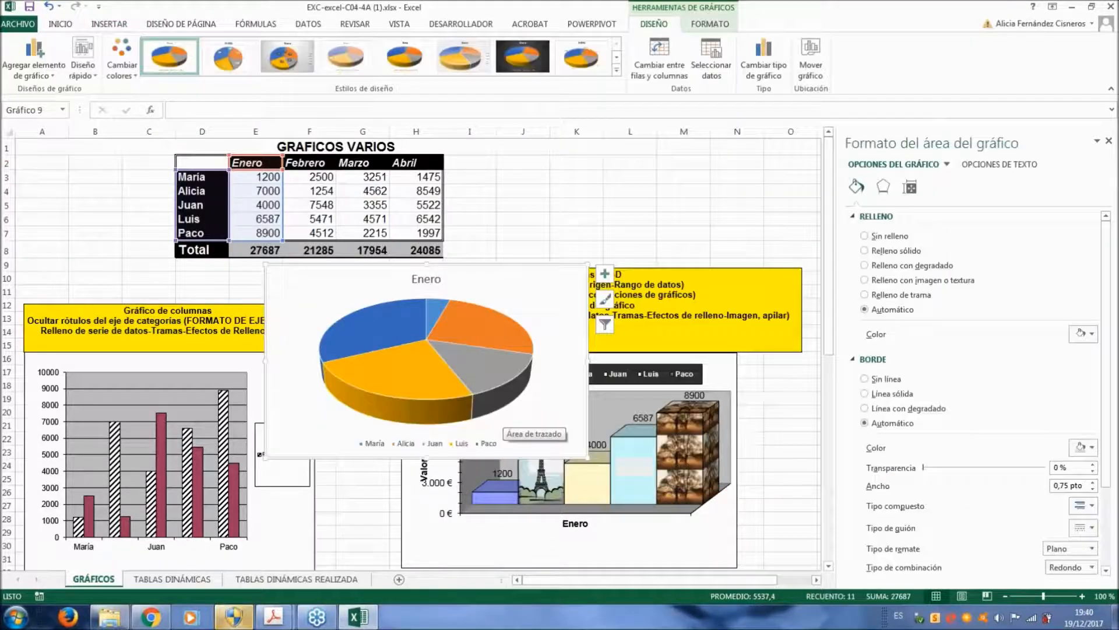
left_click_drag(547, 294, 746, 182)
Pull the yellow slice out of the new 3D pie chart, separating it from the other slices
mouse_move(604, 285)
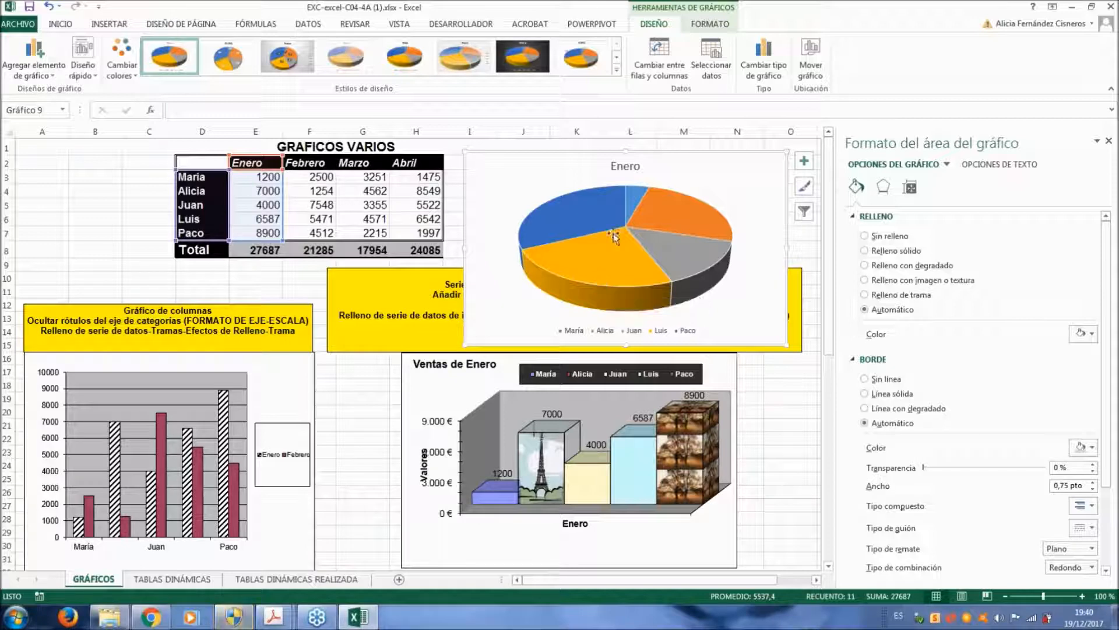
left_click(570, 204)
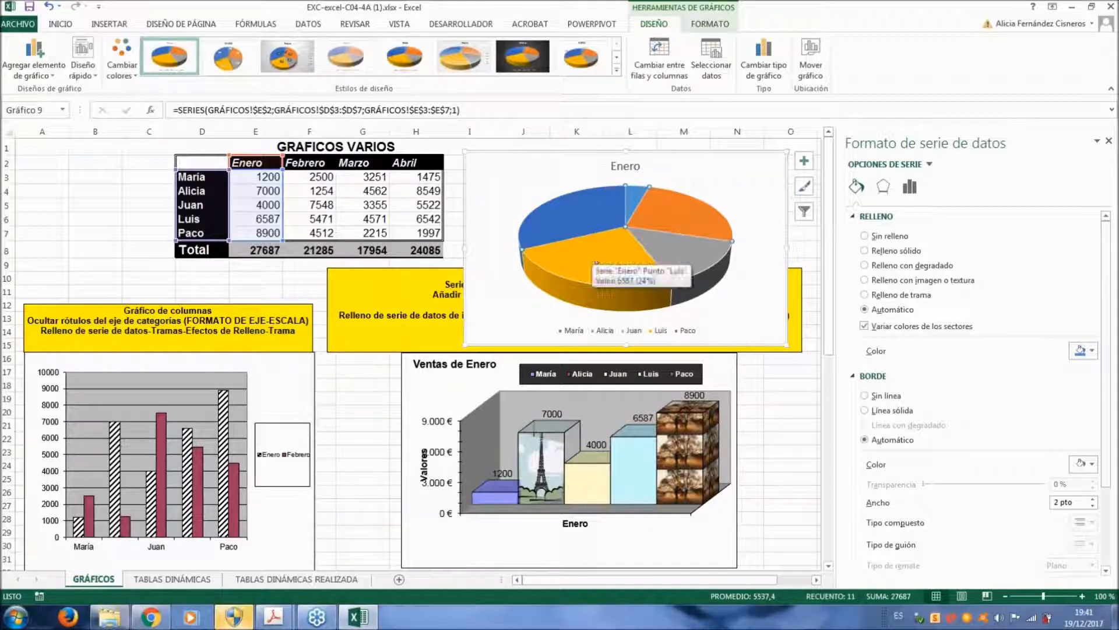
mouse_move(619, 259)
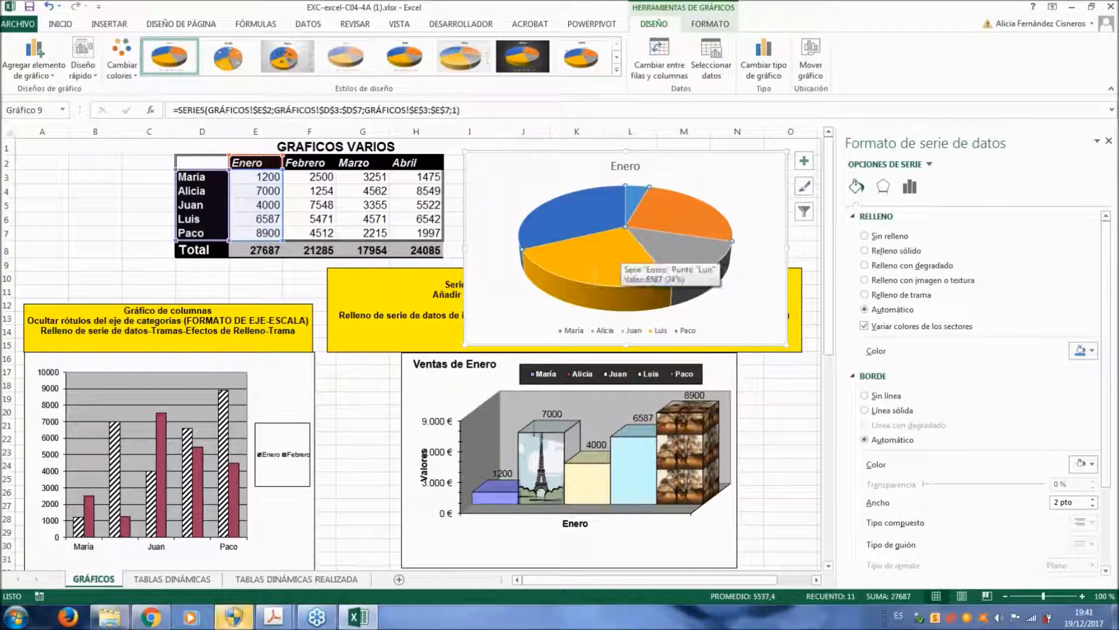
left_click(619, 245)
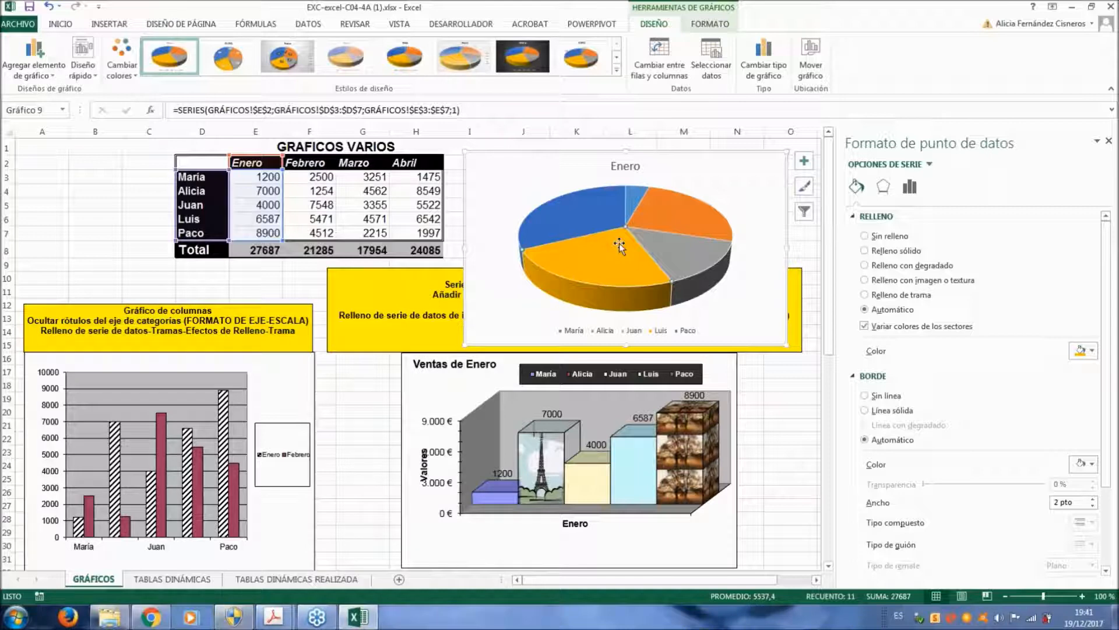
left_click_drag(611, 257, 582, 290)
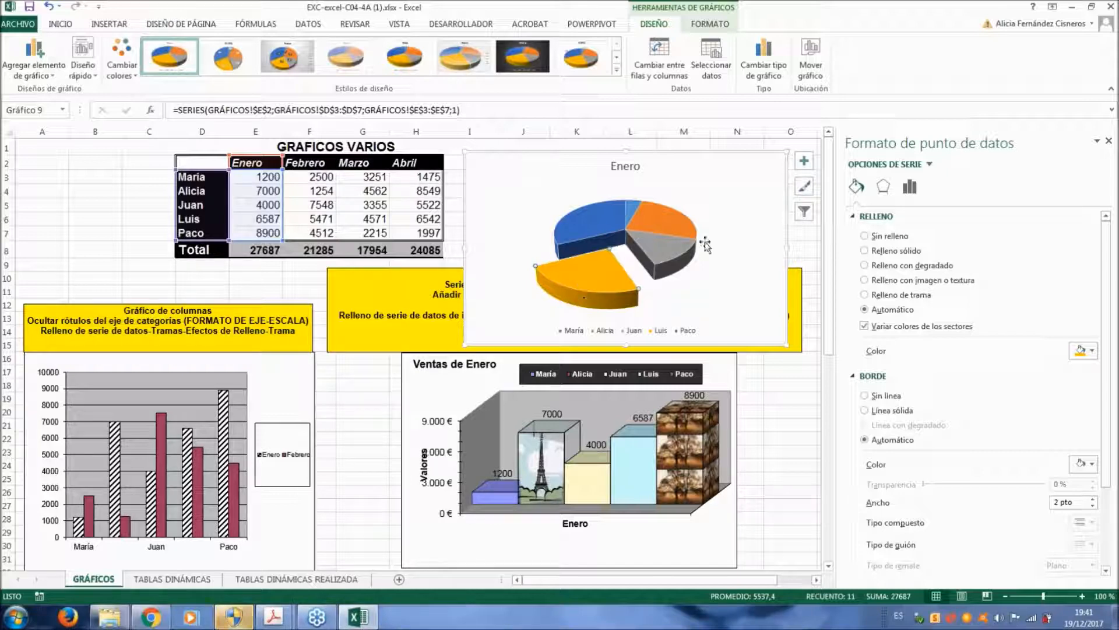
left_click(555, 159)
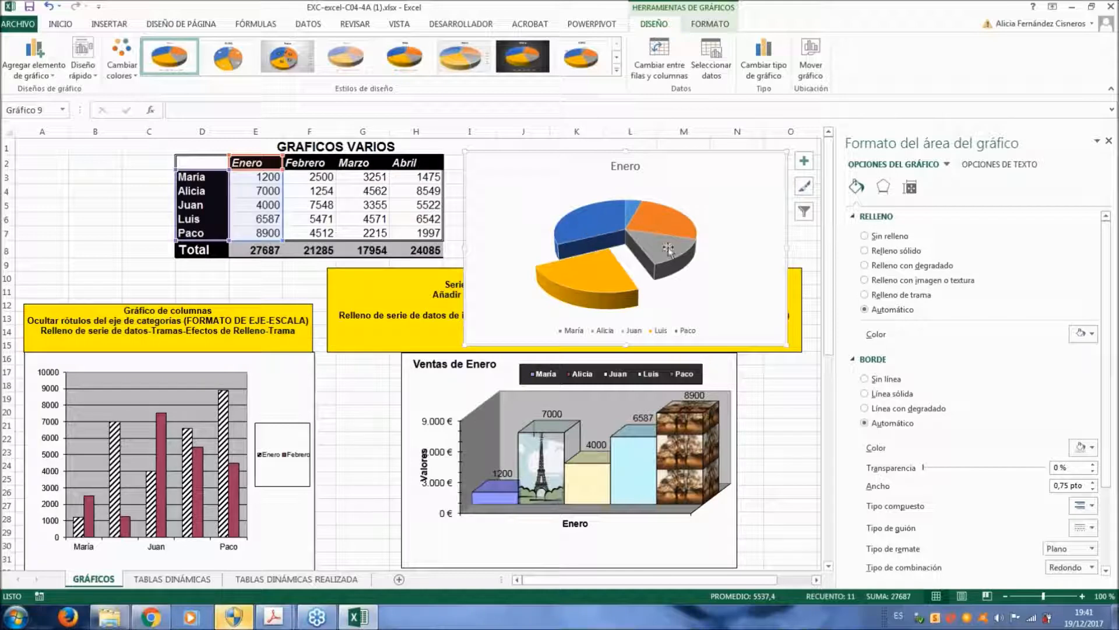
Push the yellow slice back against the other slices of the Enero 3D pie chart
left_click(599, 268)
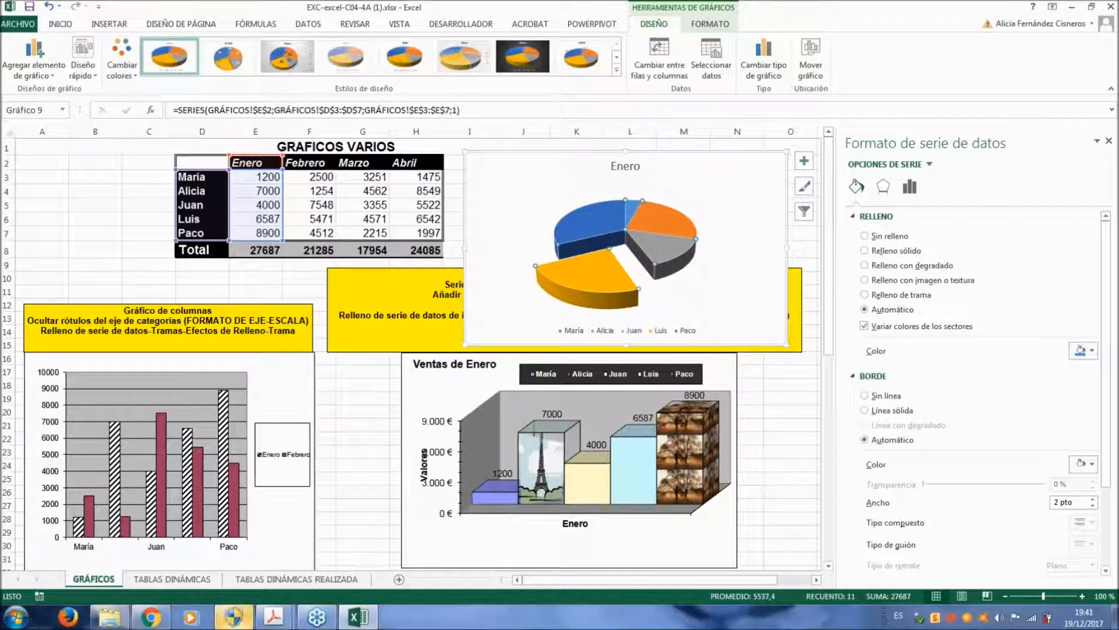
left_click(693, 235)
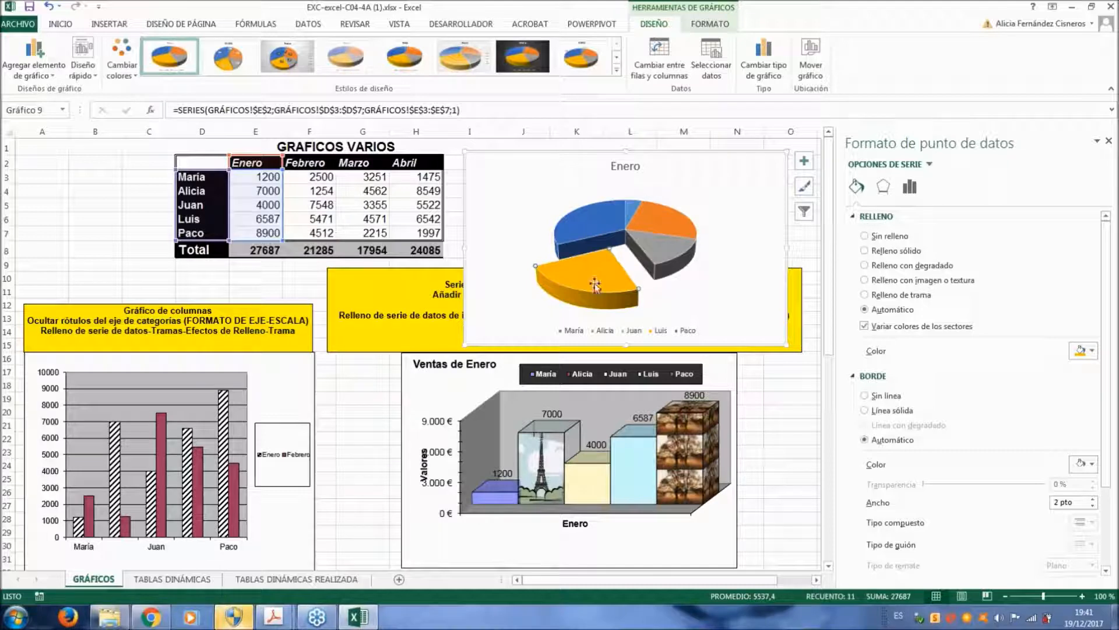
left_click_drag(613, 263, 622, 239)
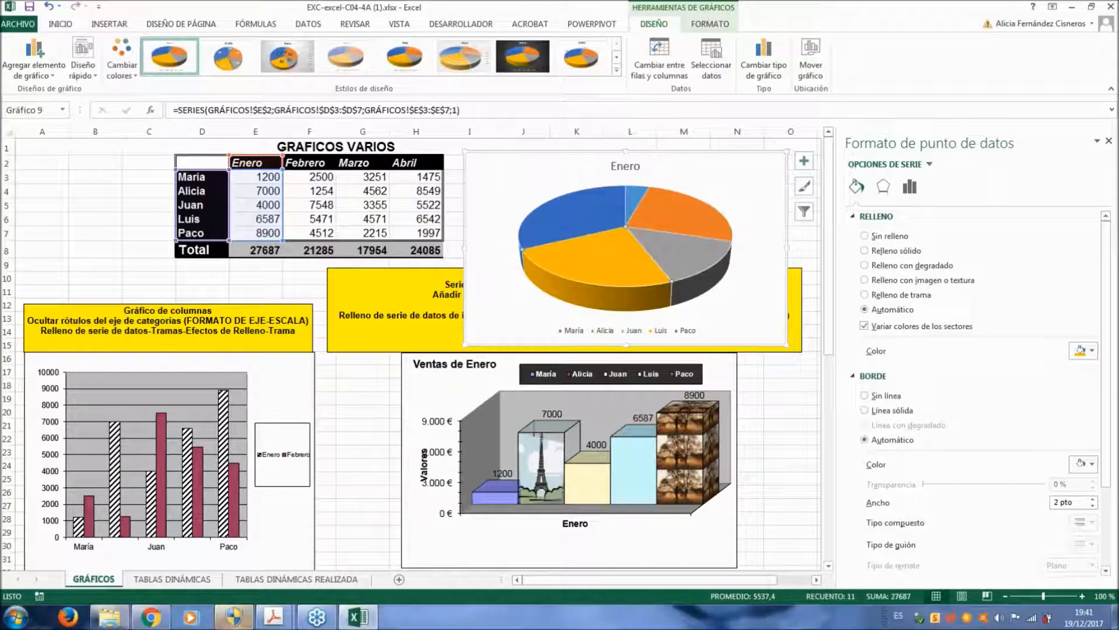
Pull all slices of the Enero 3D pie chart apart together, and rejoin them into a whole pie
left_click(752, 286)
left_click_drag(677, 249, 702, 273)
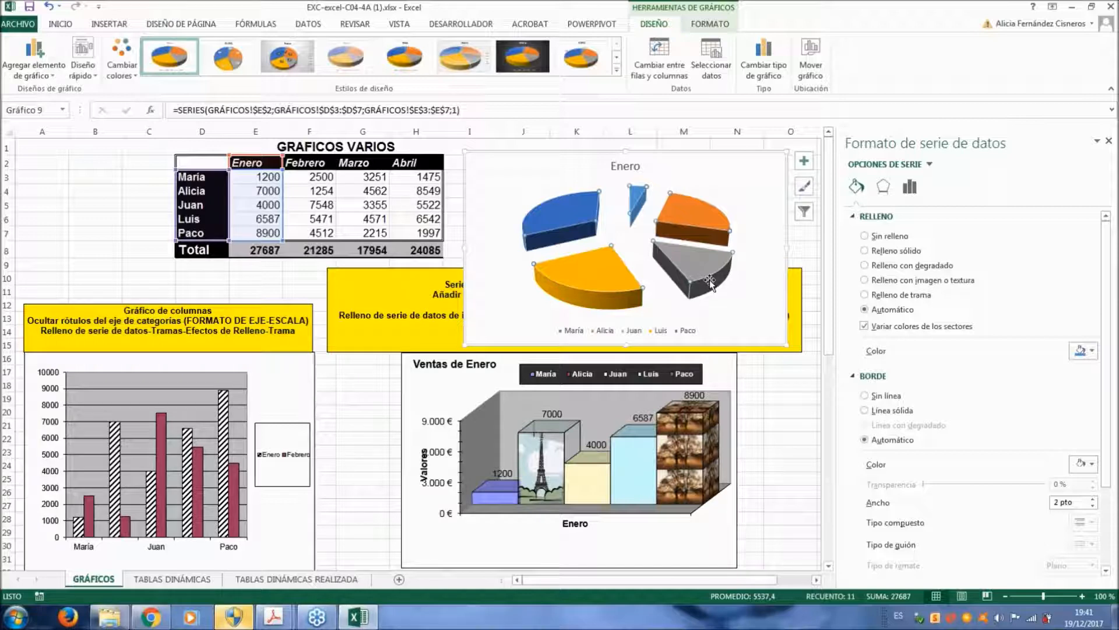
left_click_drag(708, 281, 643, 263)
Pull only the orange slice out of the Enero 3D pie chart
left_click(714, 172)
left_click(690, 218)
left_click(687, 213)
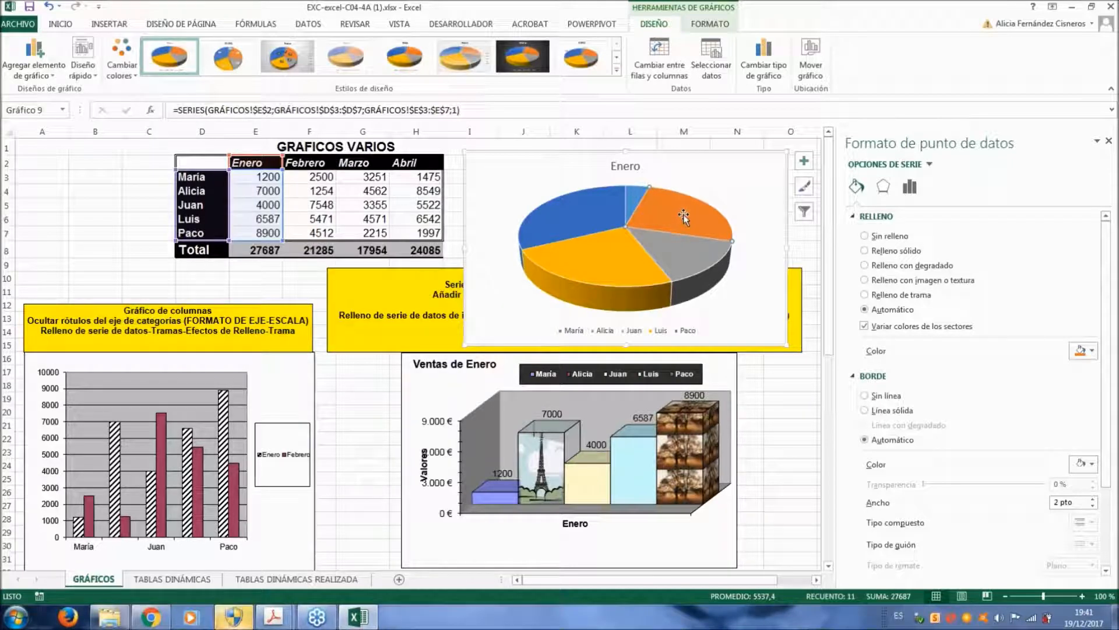
left_click_drag(682, 217, 705, 206)
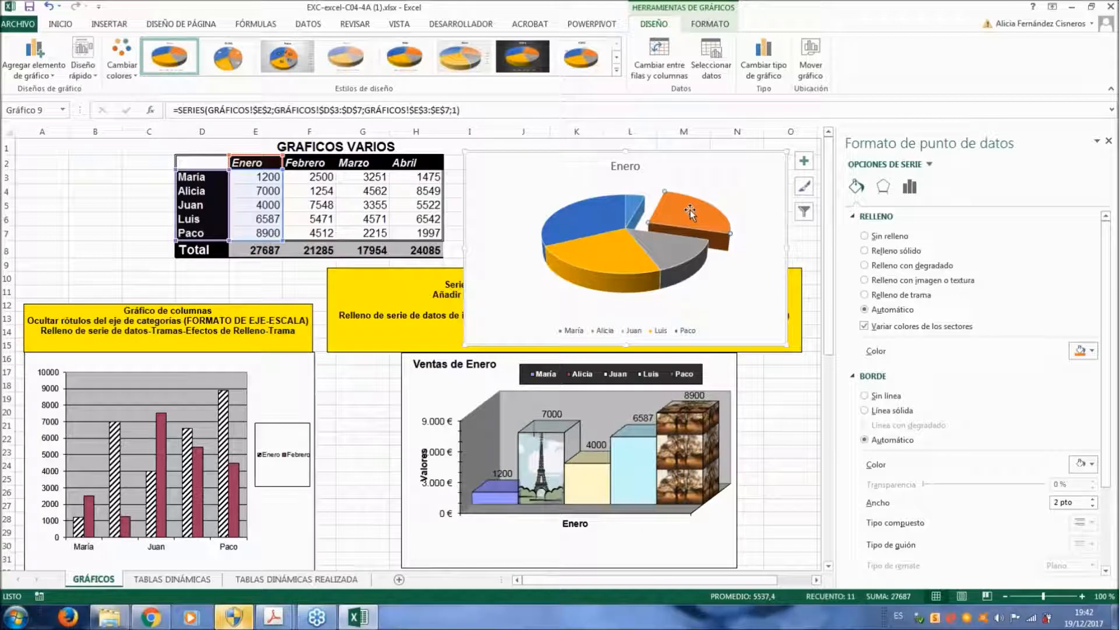
Add data labels to the Enero 3D pie chart at the inside end of the slices (Extremo interno)
left_click(580, 177)
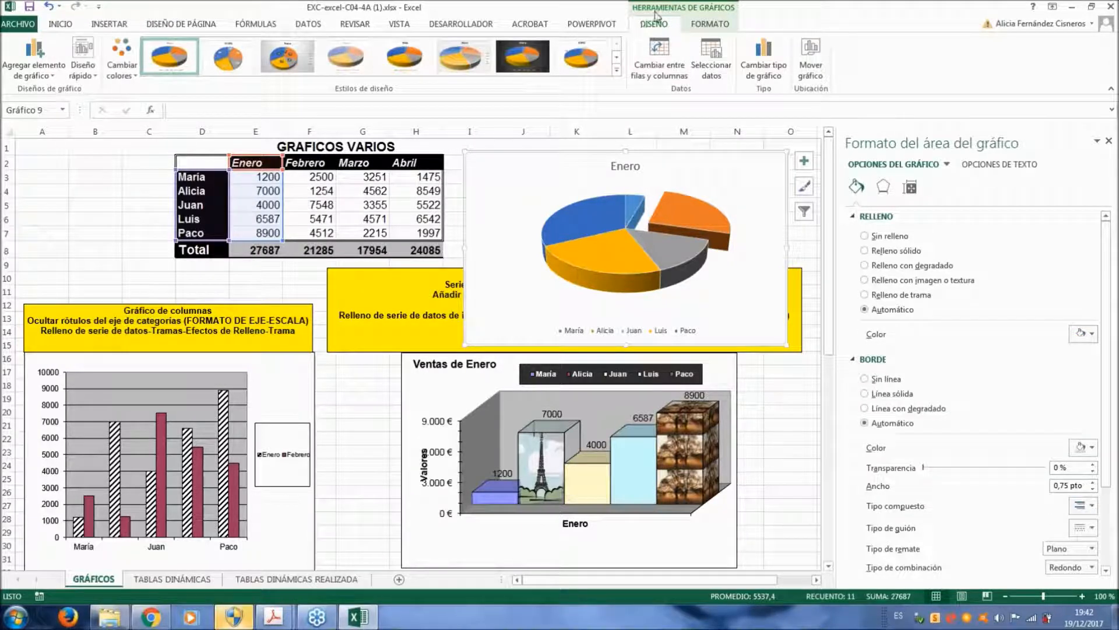
left_click(40, 79)
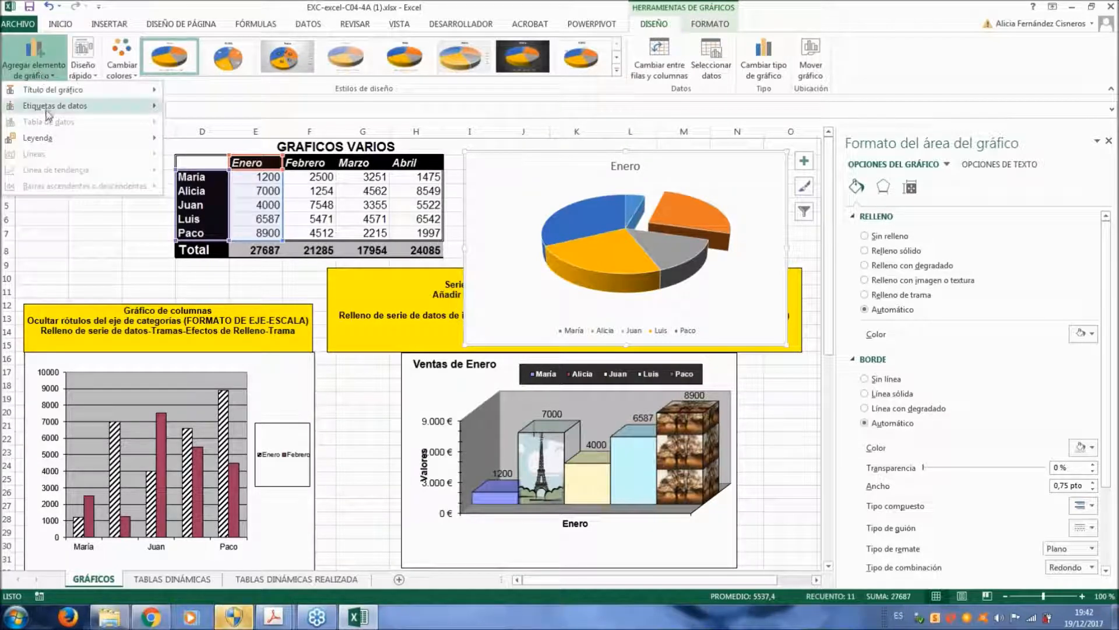
mouse_move(53, 112)
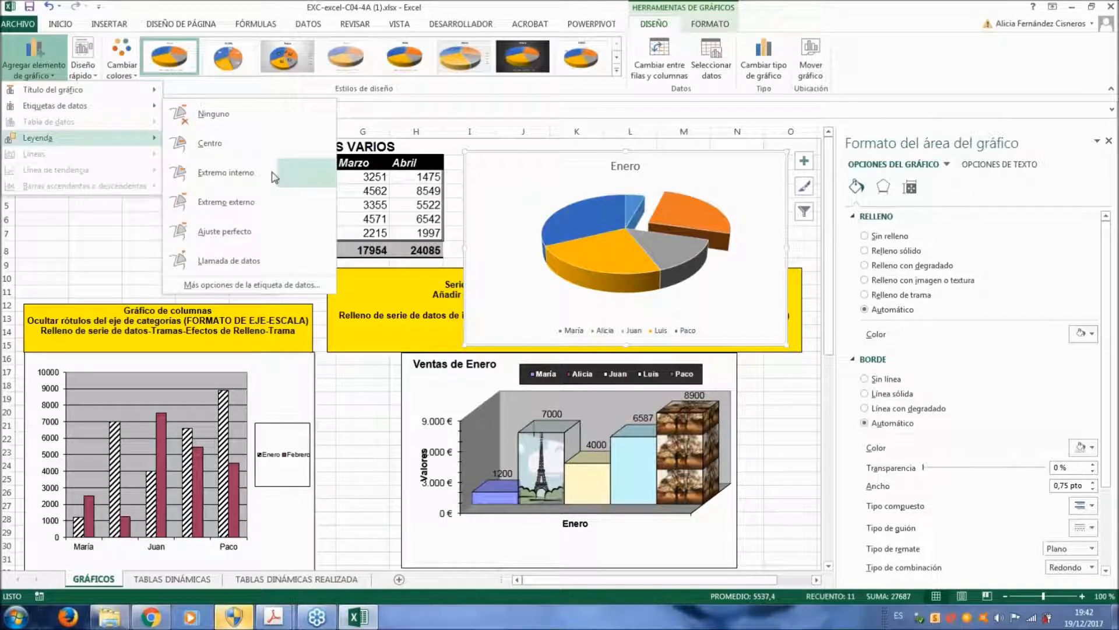
left_click(226, 173)
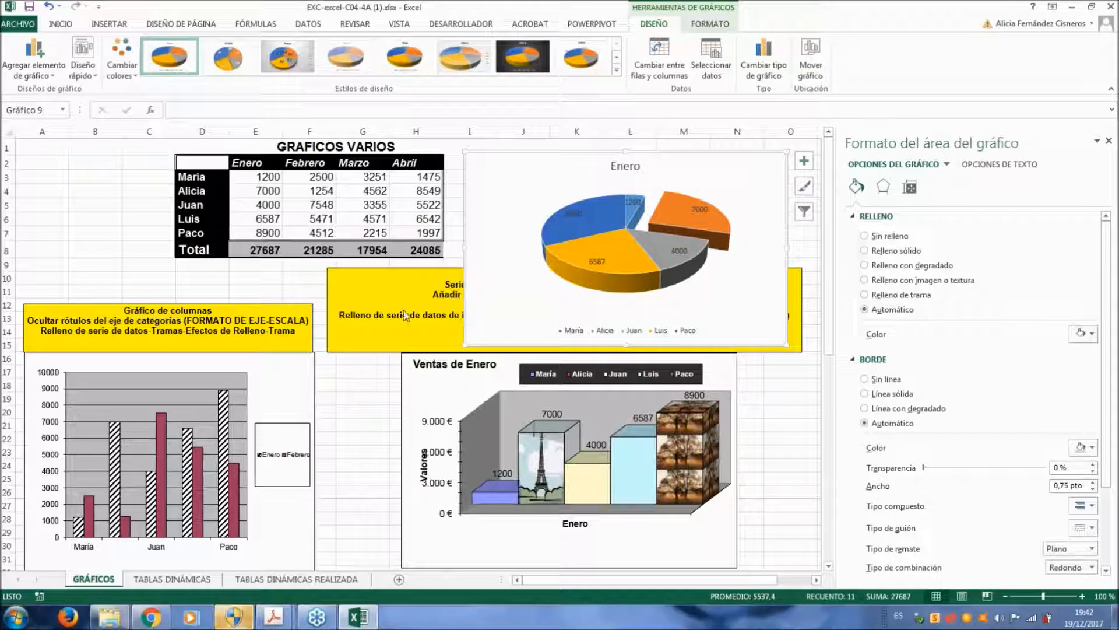
Try to show the category name (Nombre de categoría) instead of the value (Valor) in the Enero pie chart's data labels
left_click(707, 216)
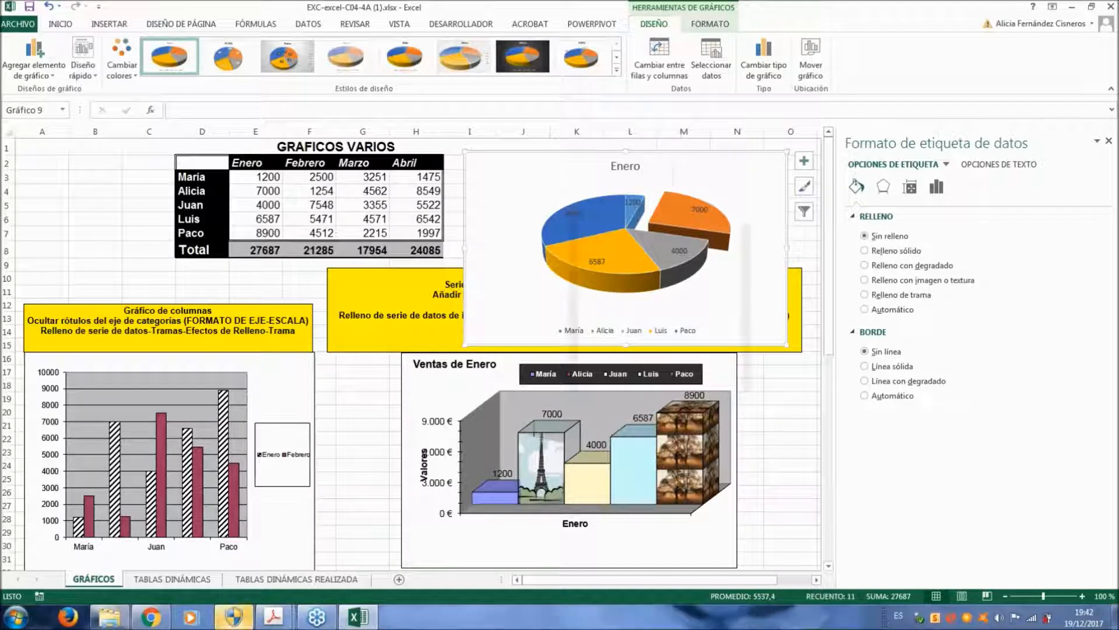
right_click(569, 215)
left_click(657, 392)
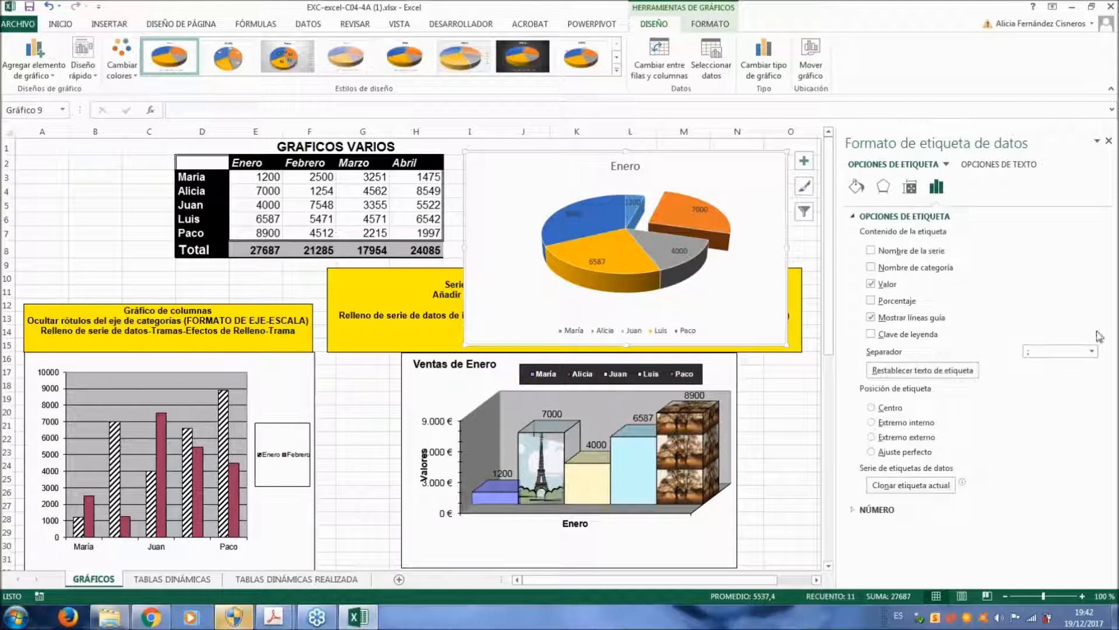
left_click(871, 284)
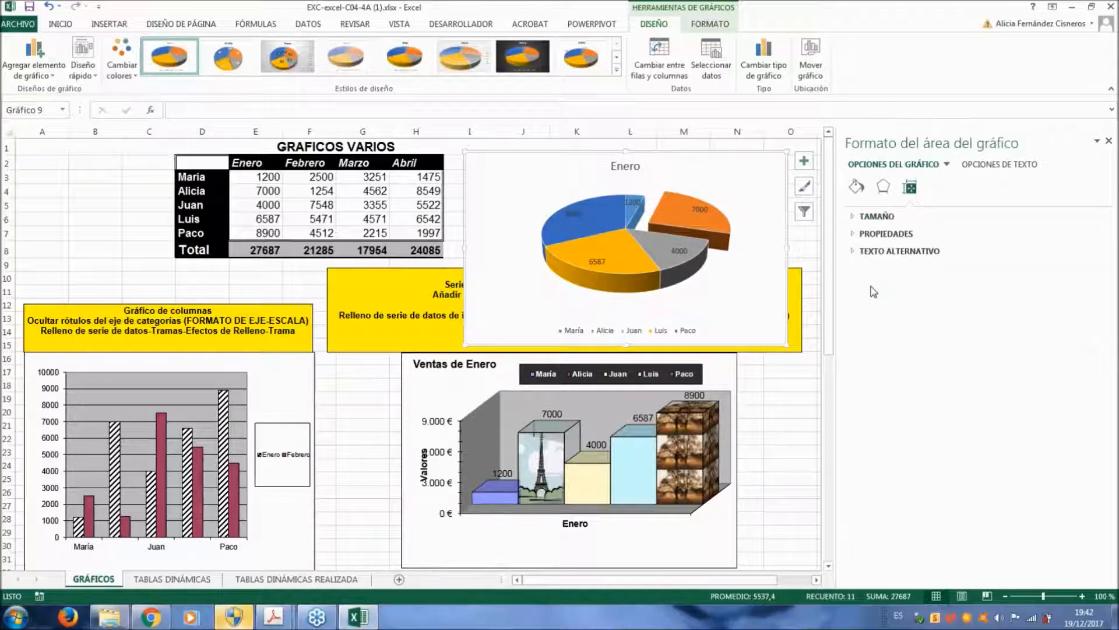
left_click(854, 251)
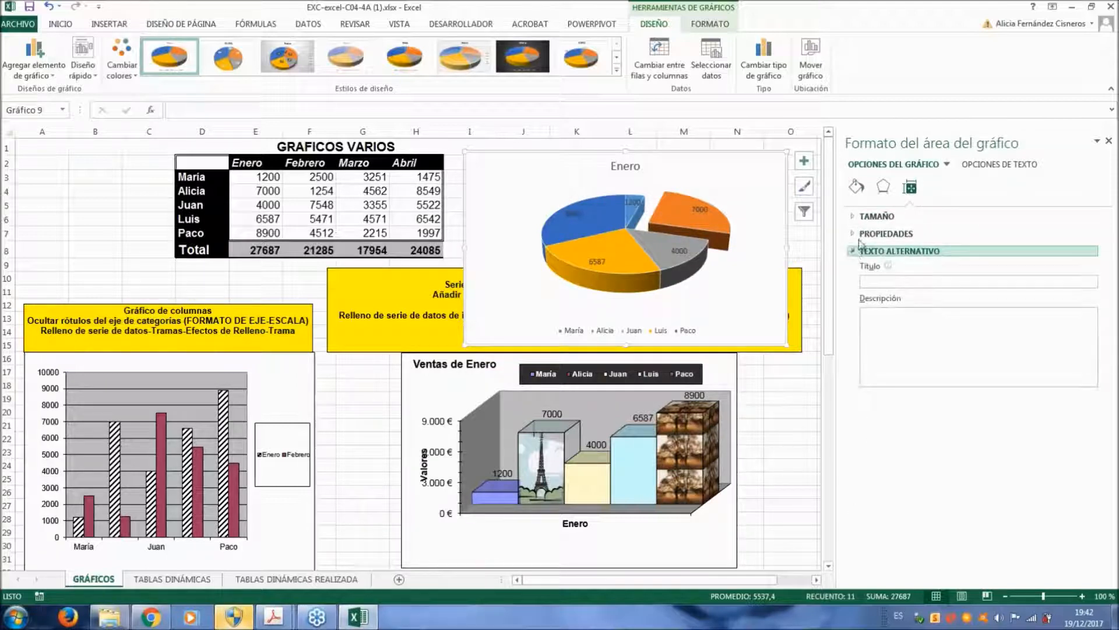
left_click(862, 233)
left_click(679, 251)
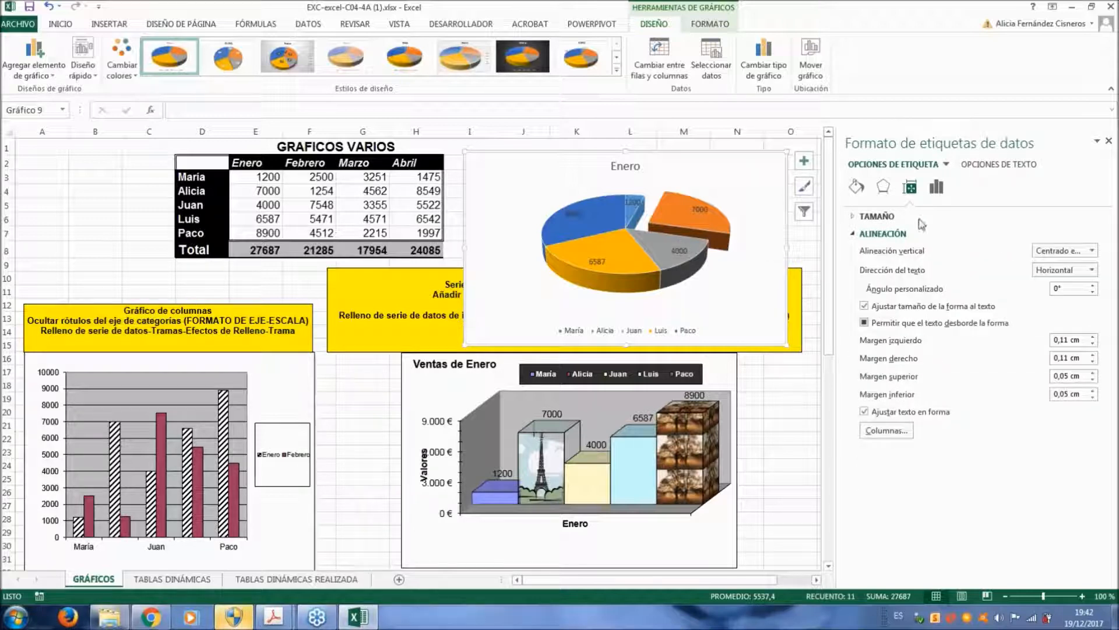
left_click(936, 188)
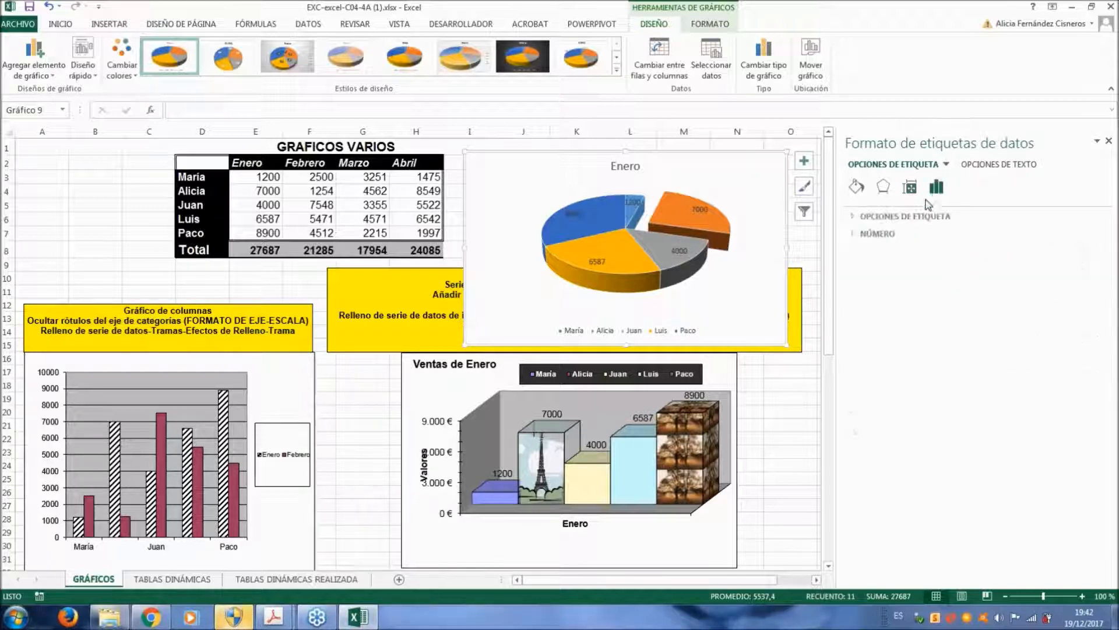
left_click(862, 217)
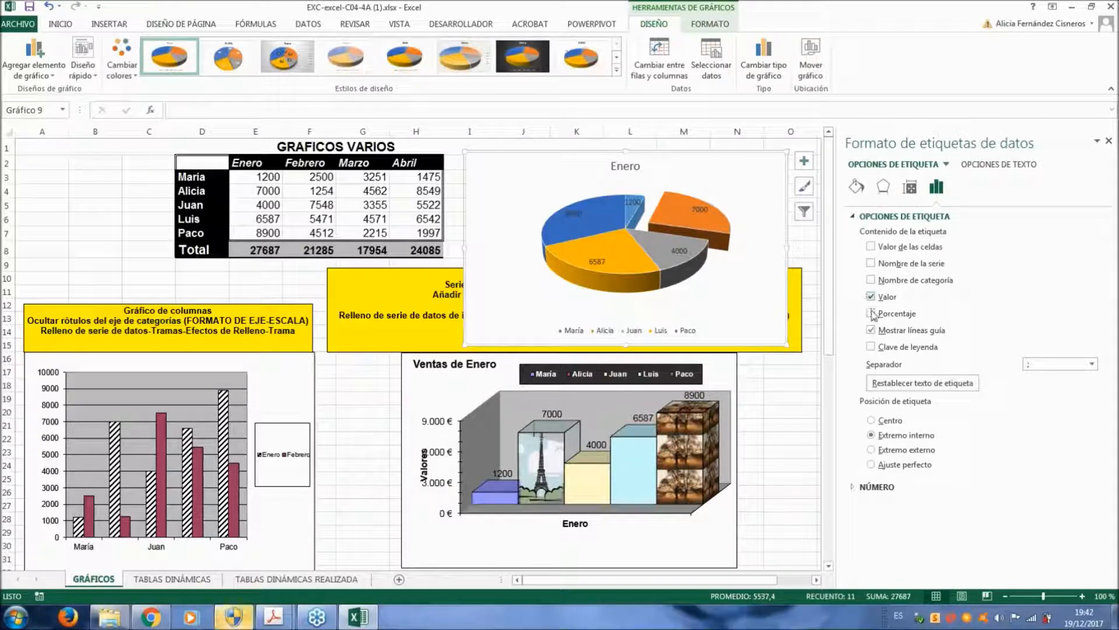
left_click(871, 296)
left_click(871, 280)
left_click(771, 300)
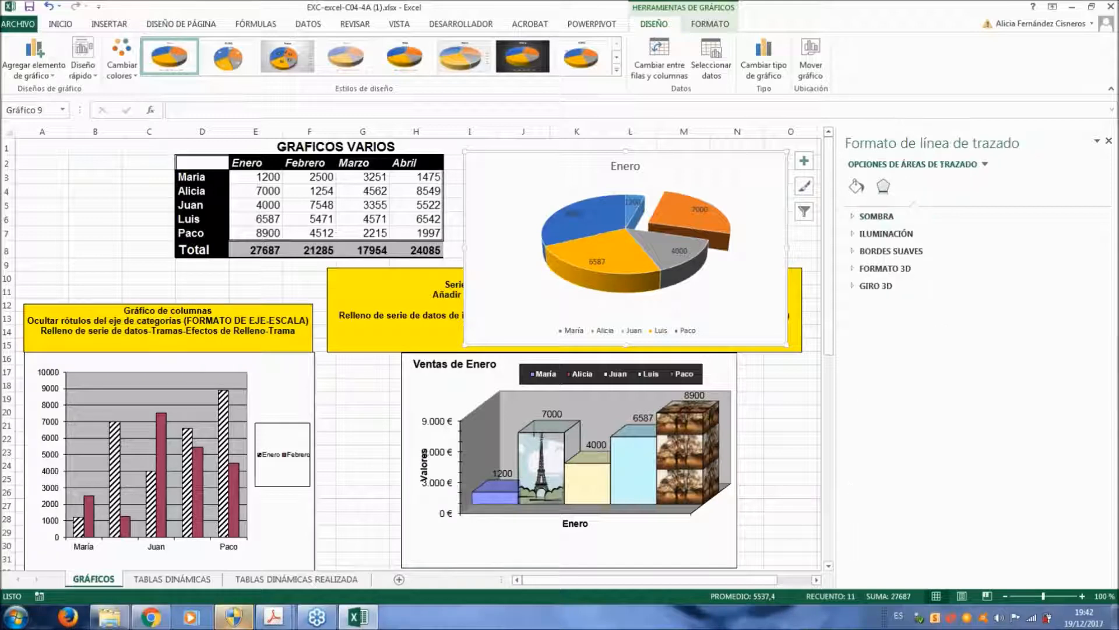
Delete the new Enero 3D pie chart placed beside the data table
left_click(763, 384)
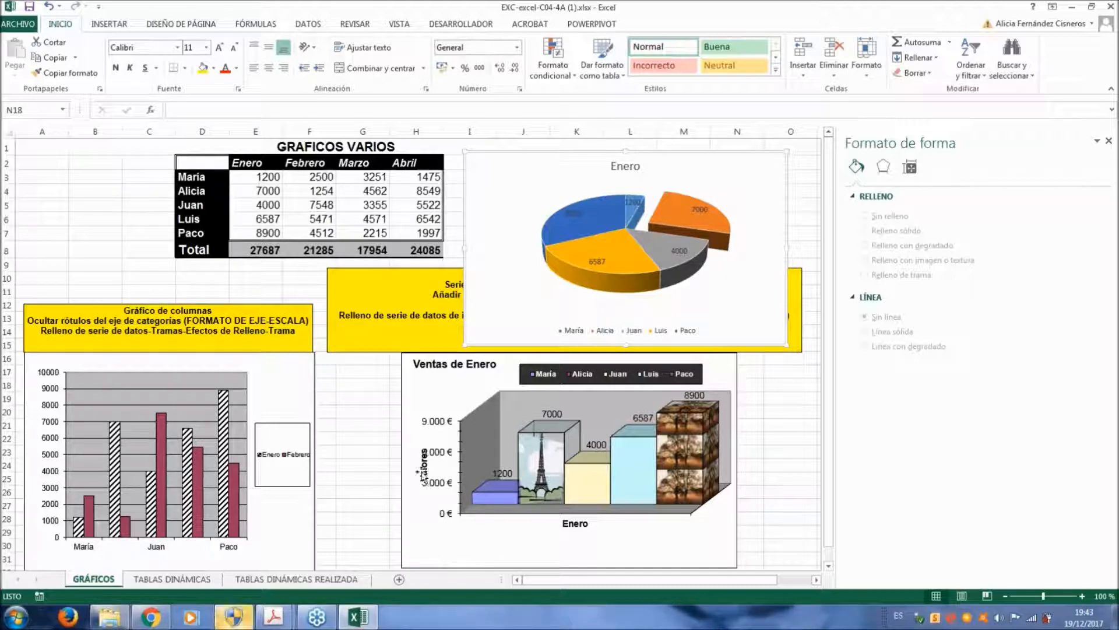
left_click(362, 439)
left_click(787, 425)
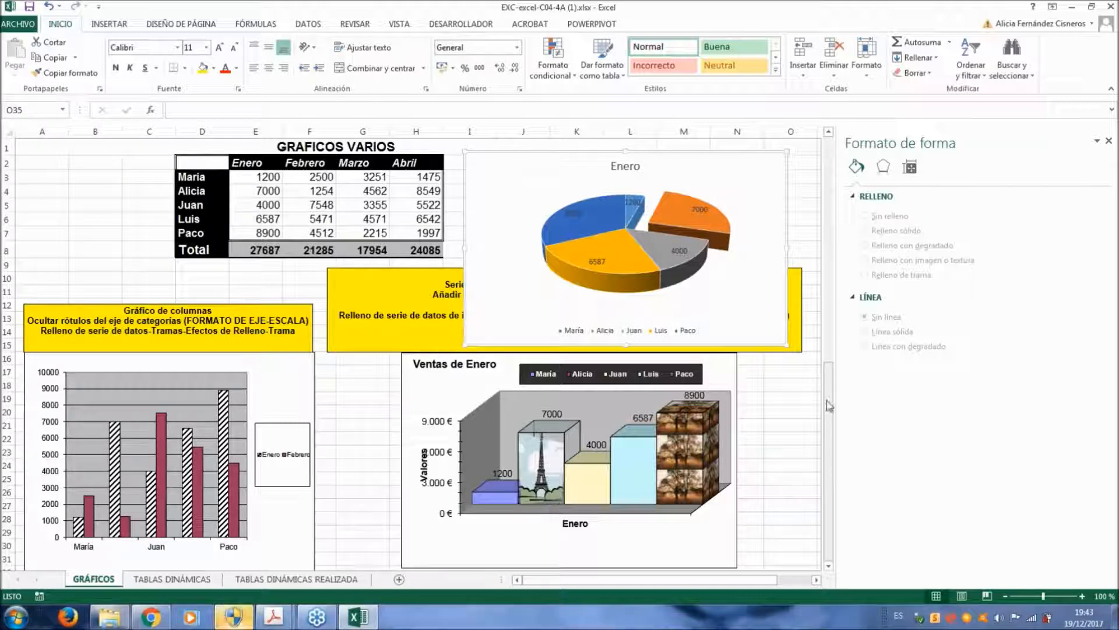
left_click(732, 240)
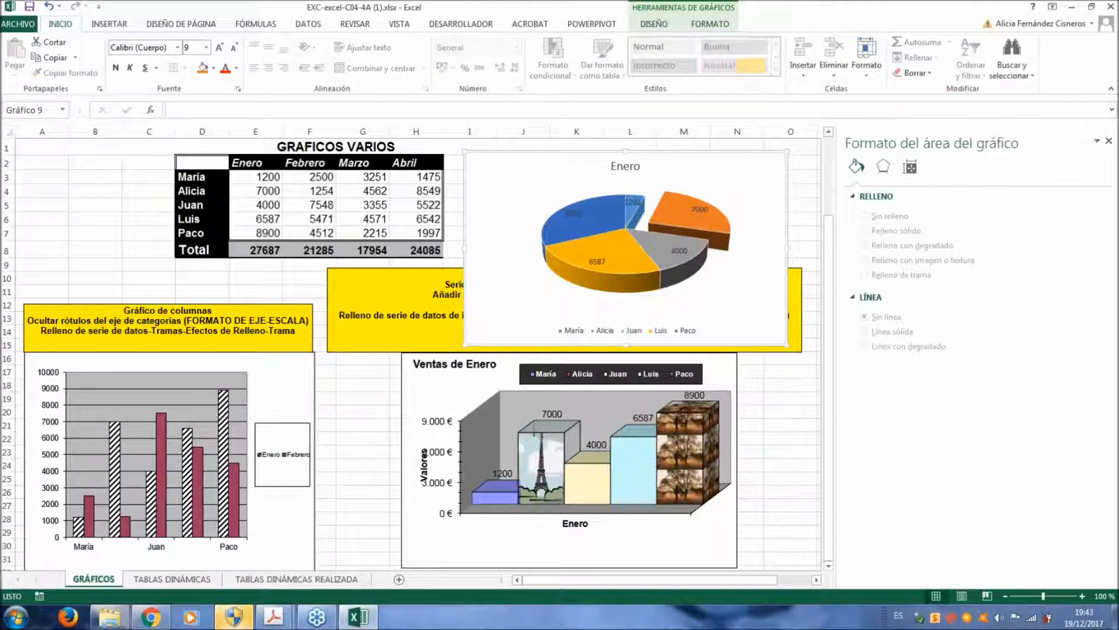
key("Escape")
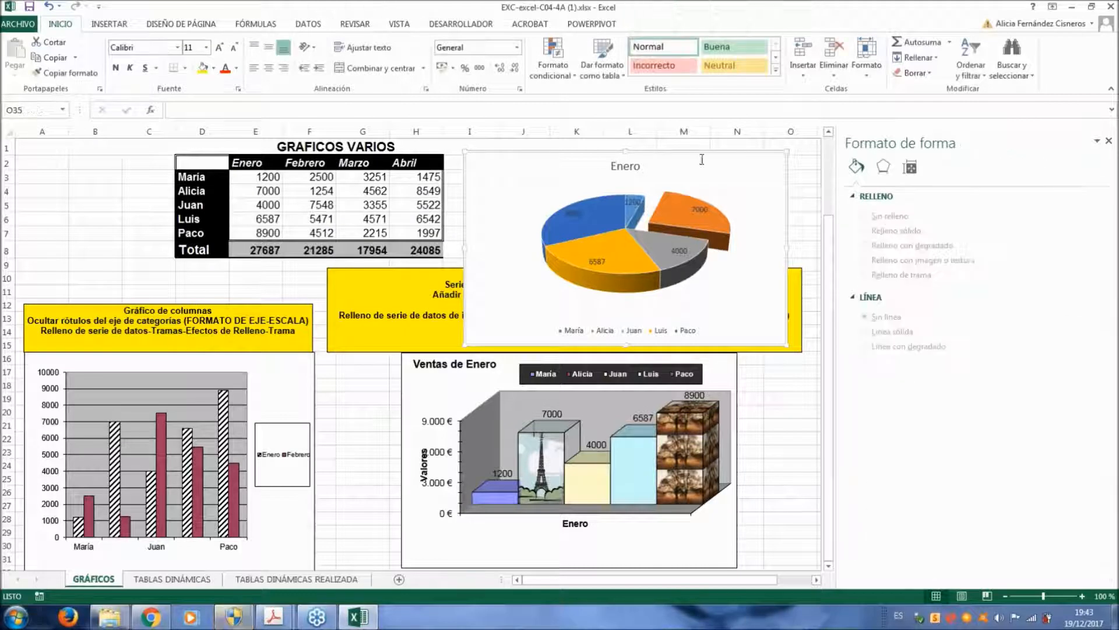
Examine the sample Ventas 3D pie chart and the sample line chart with their instruction notes further down the sheet
left_click(674, 153)
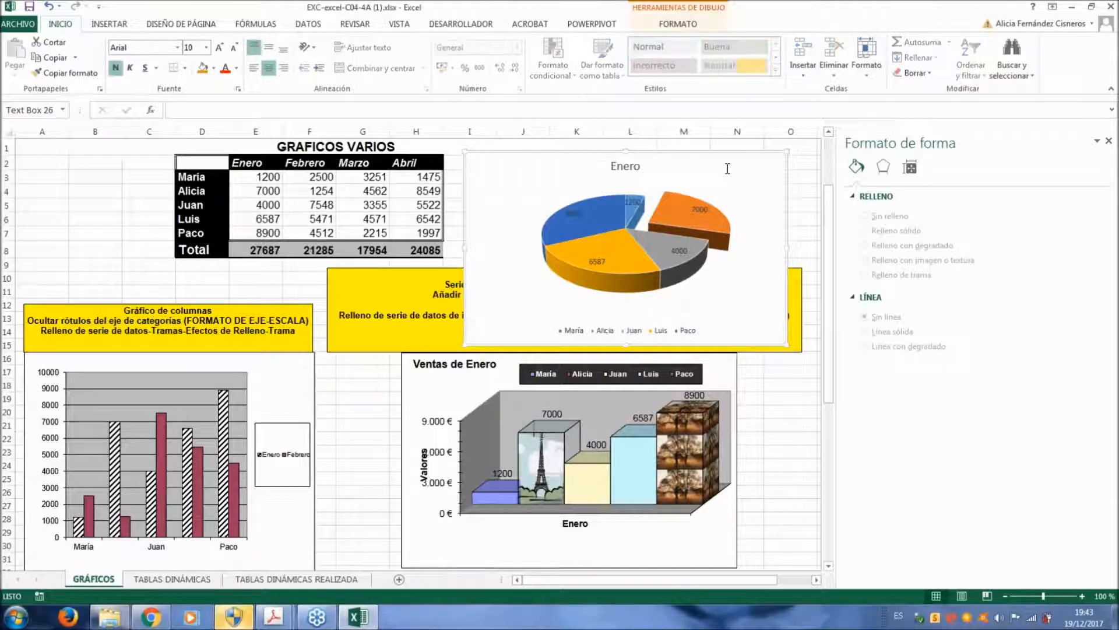
left_click(542, 153)
left_click(630, 171)
left_click(676, 353)
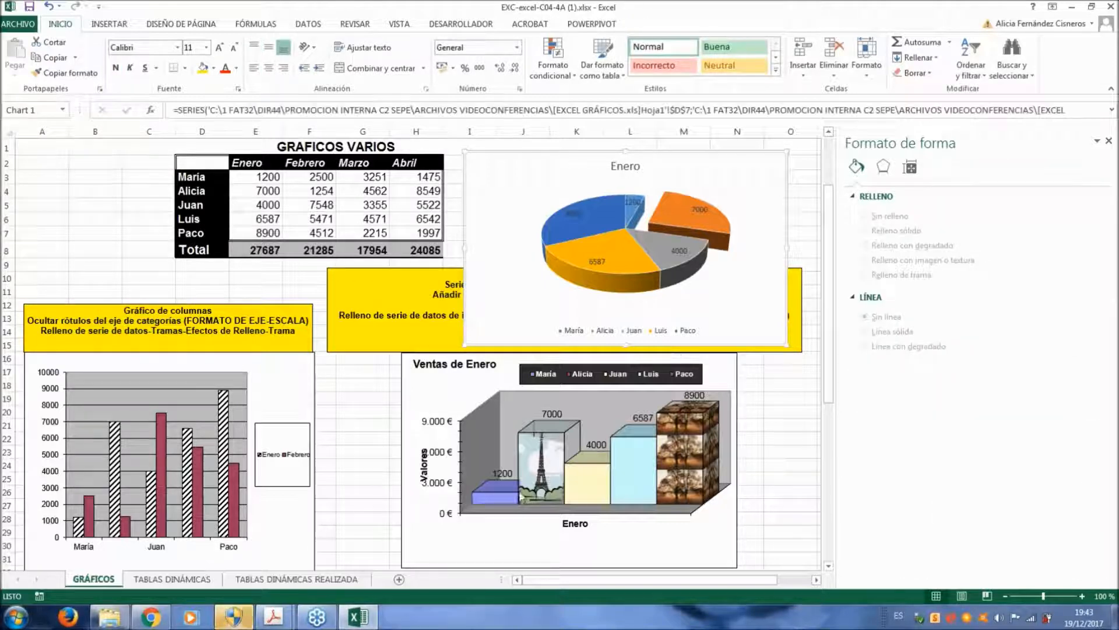
left_click_drag(830, 308, 844, 554)
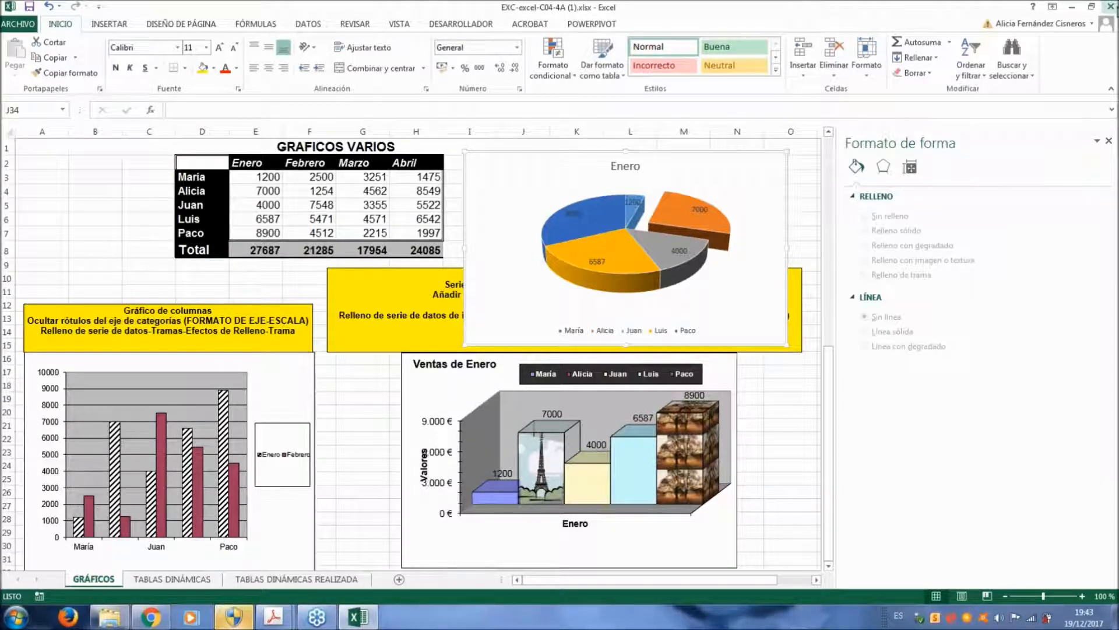
left_click(1110, 6)
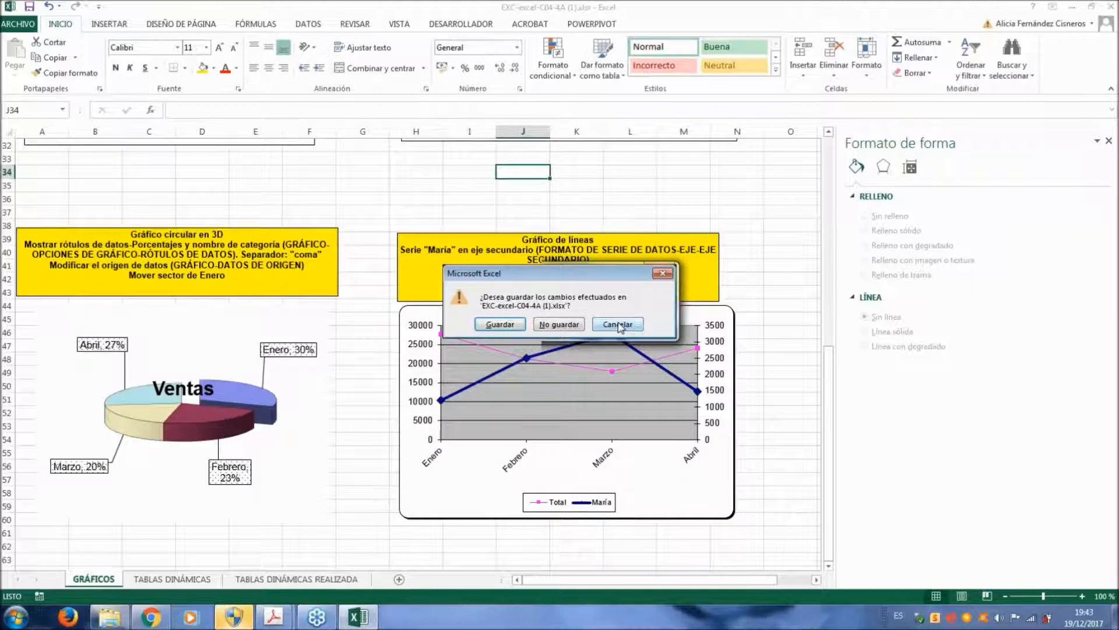
left_click(619, 326)
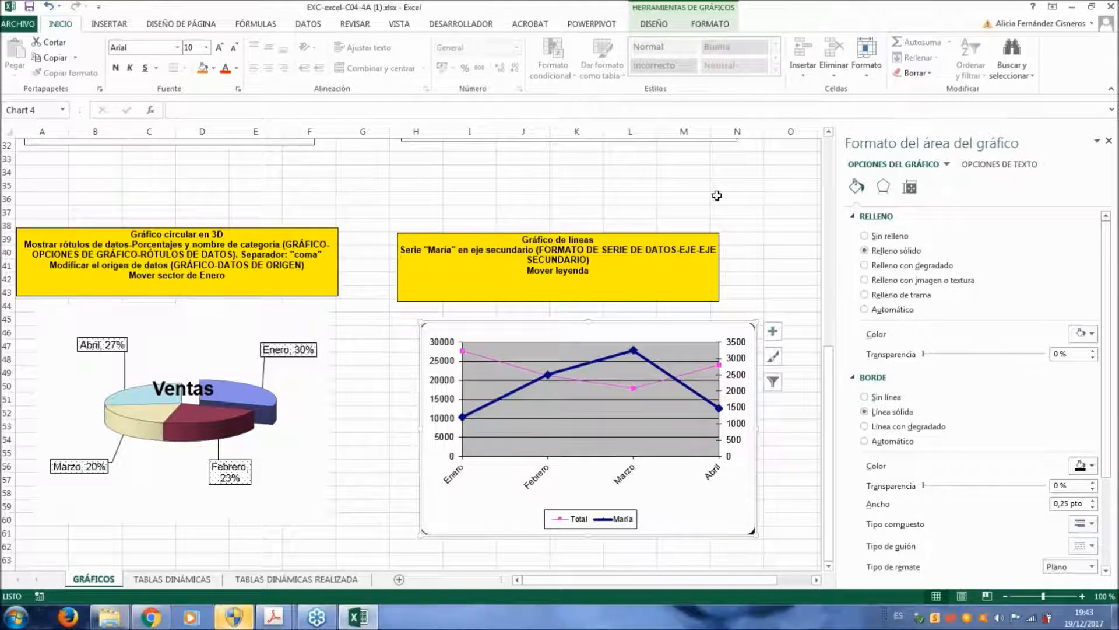
left_click(238, 169)
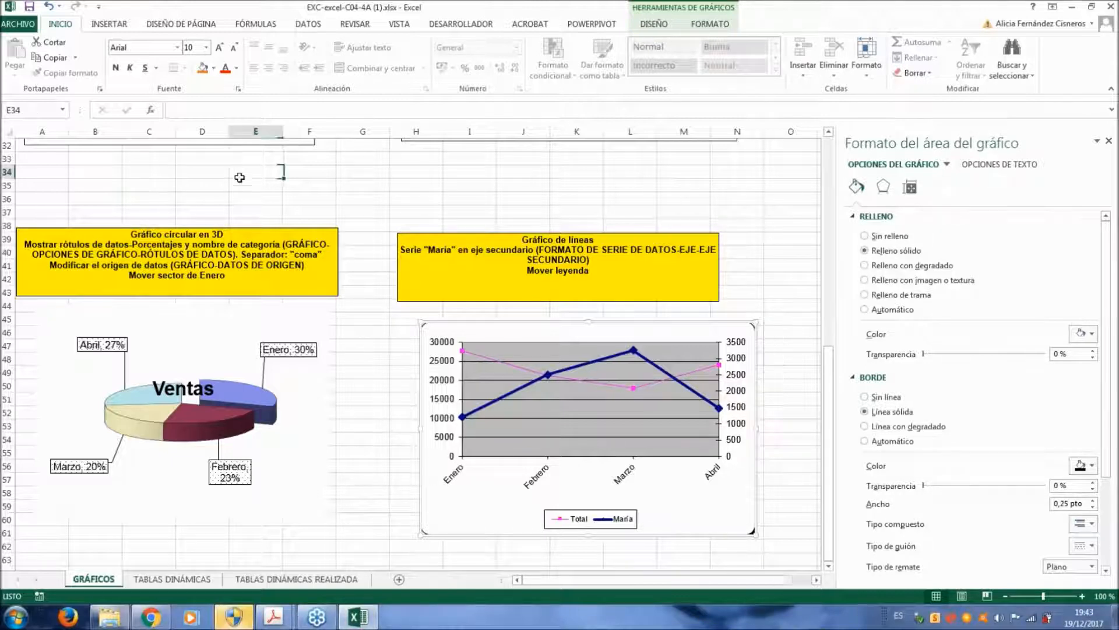
scroll(280, 327, "up", 10)
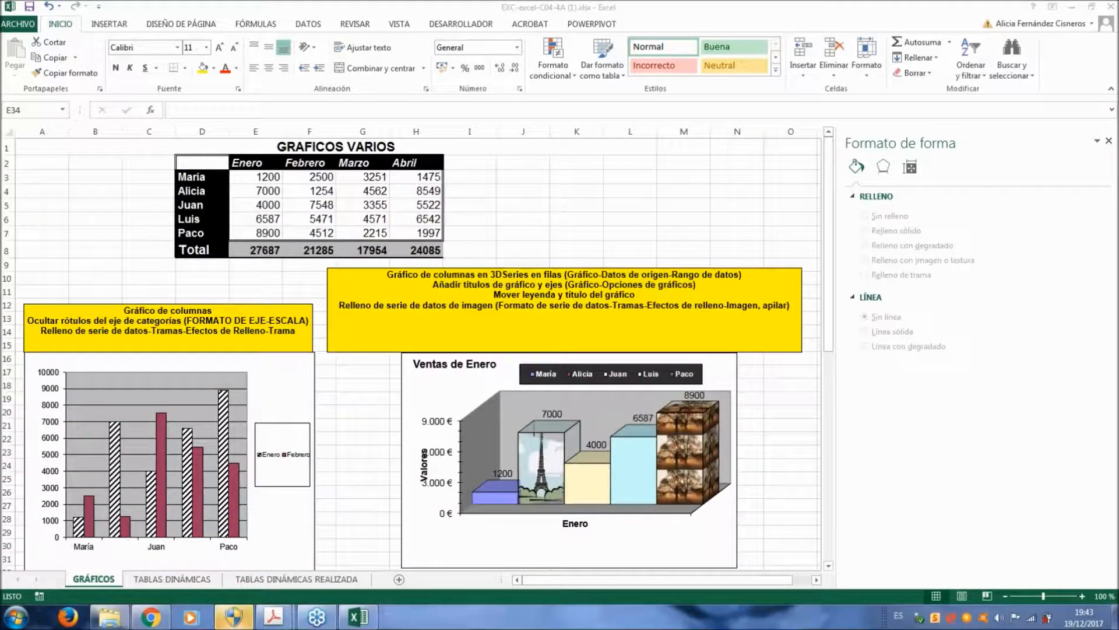
Insert a line chart with markers (Línea con marcadores) from the month headers, the first data row and the Total row (D2:H3 and D8:H8)
left_click_drag(203, 163, 266, 233)
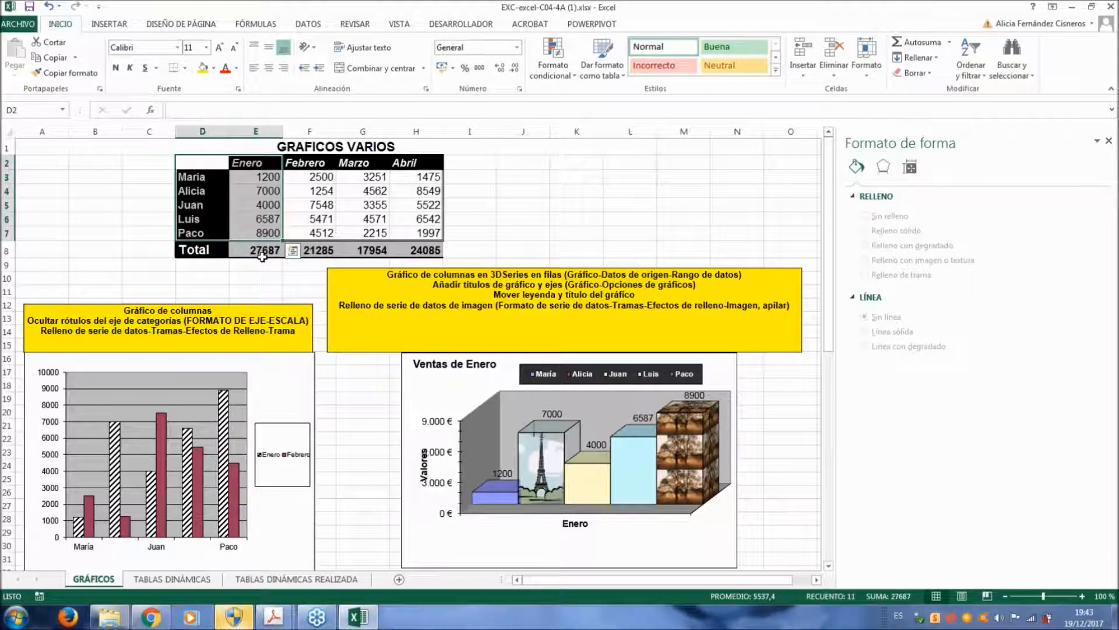
left_click_drag(203, 163, 437, 178)
left_click_drag(193, 249, 436, 250)
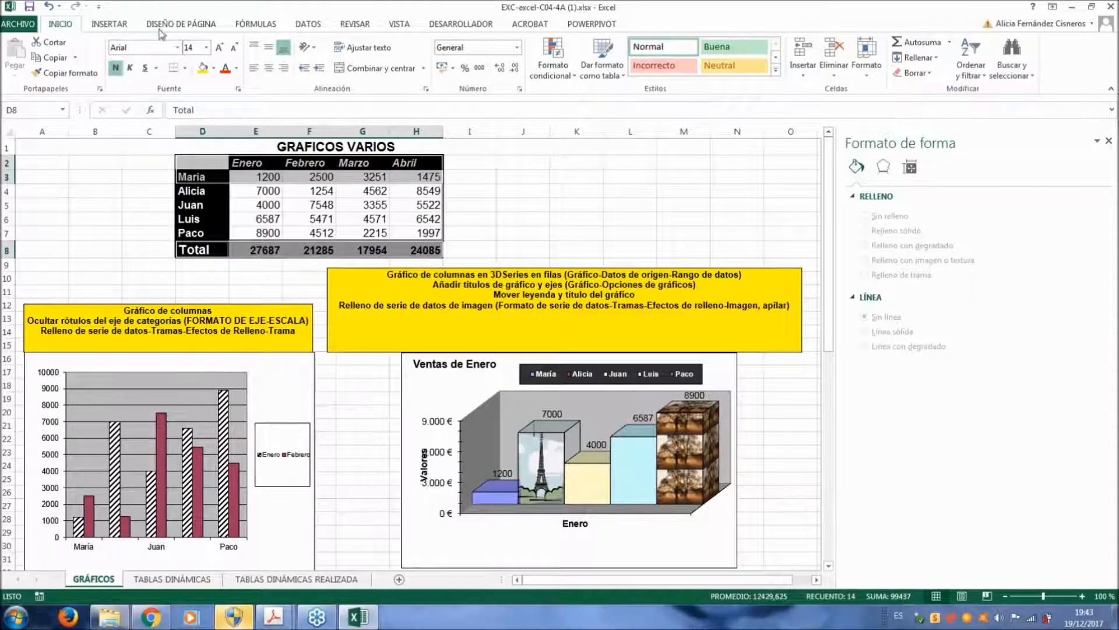
left_click(108, 26)
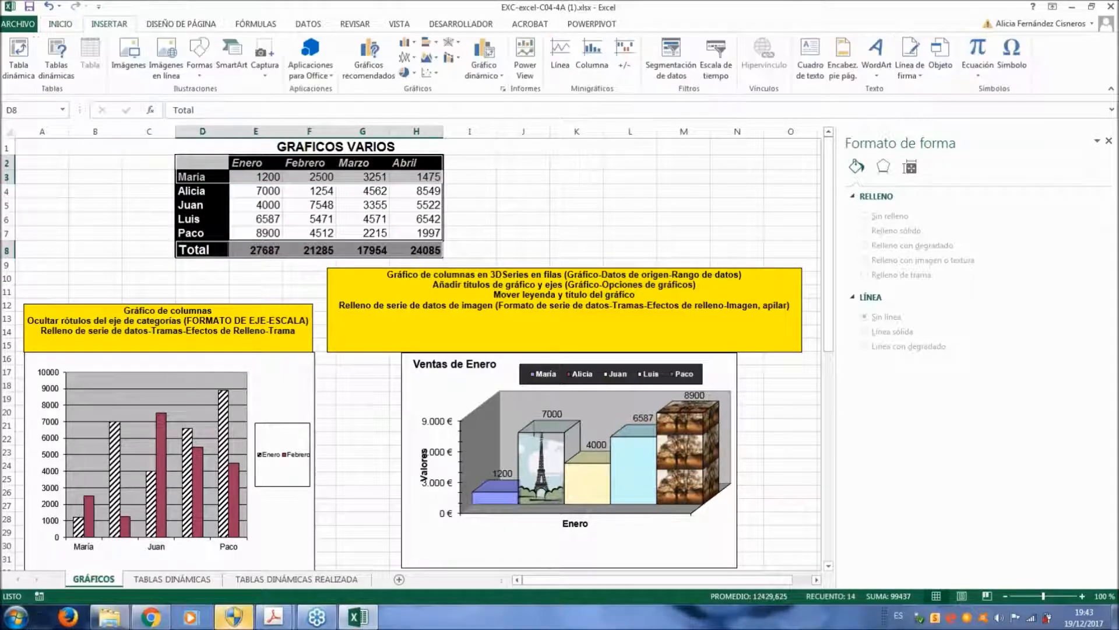
left_click(501, 90)
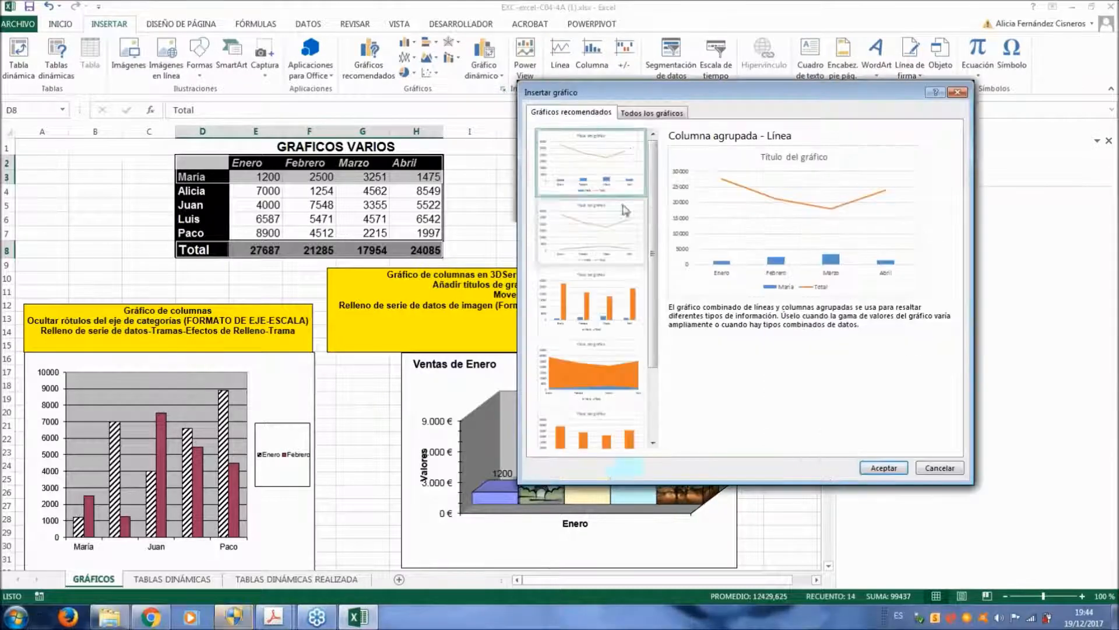
left_click(653, 113)
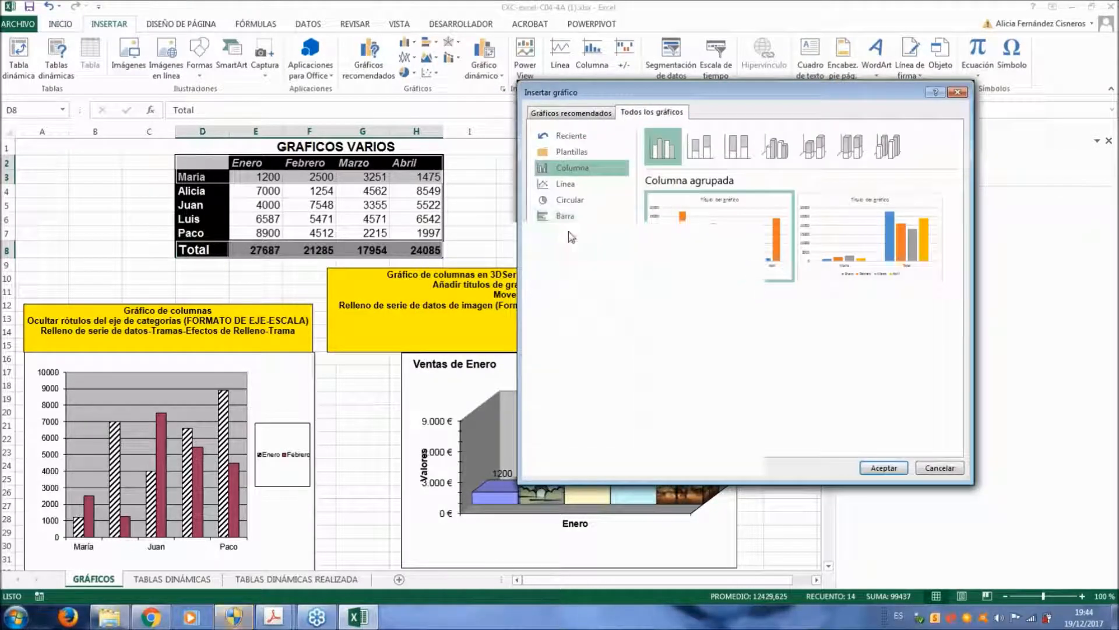
left_click(569, 183)
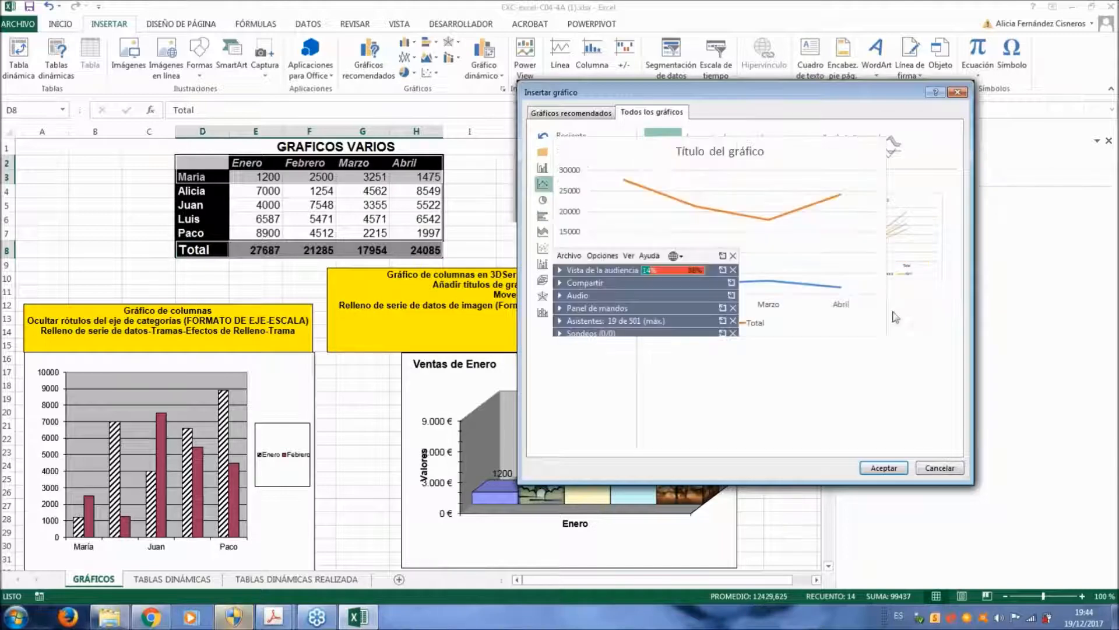
left_click(778, 149)
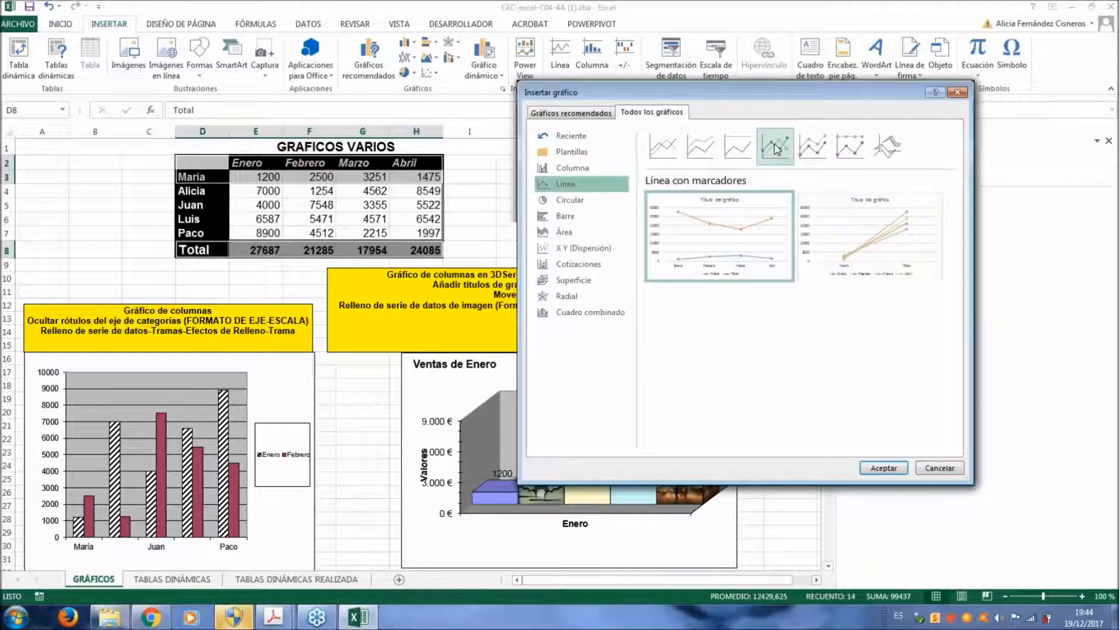
left_click(872, 471)
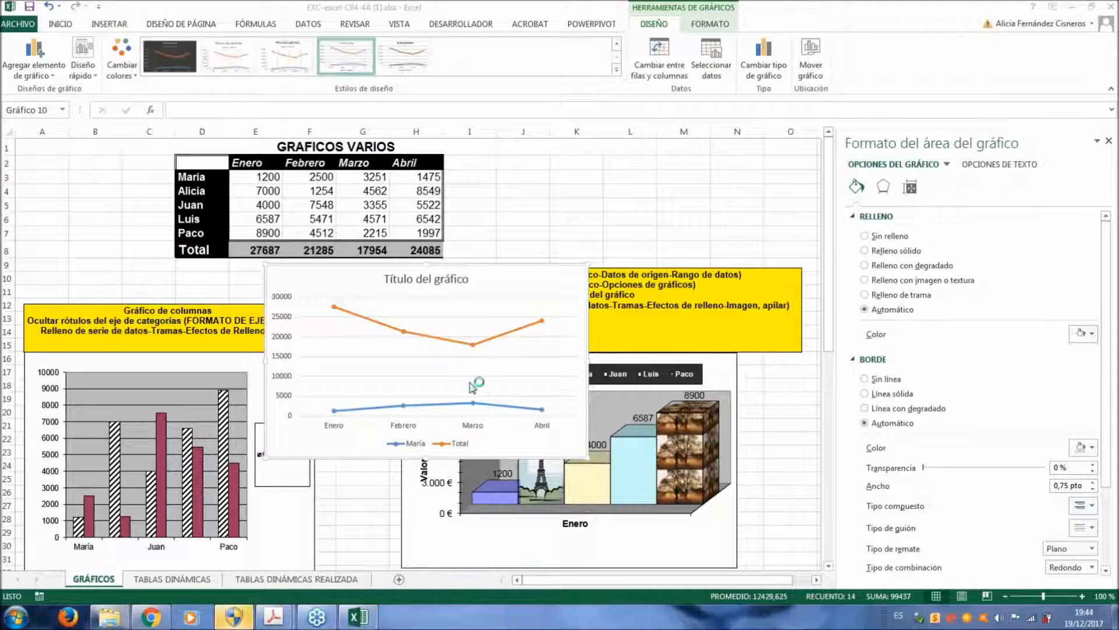
Plot the Total series of the new line chart on the secondary axis (Eje secundario)
mouse_move(428, 341)
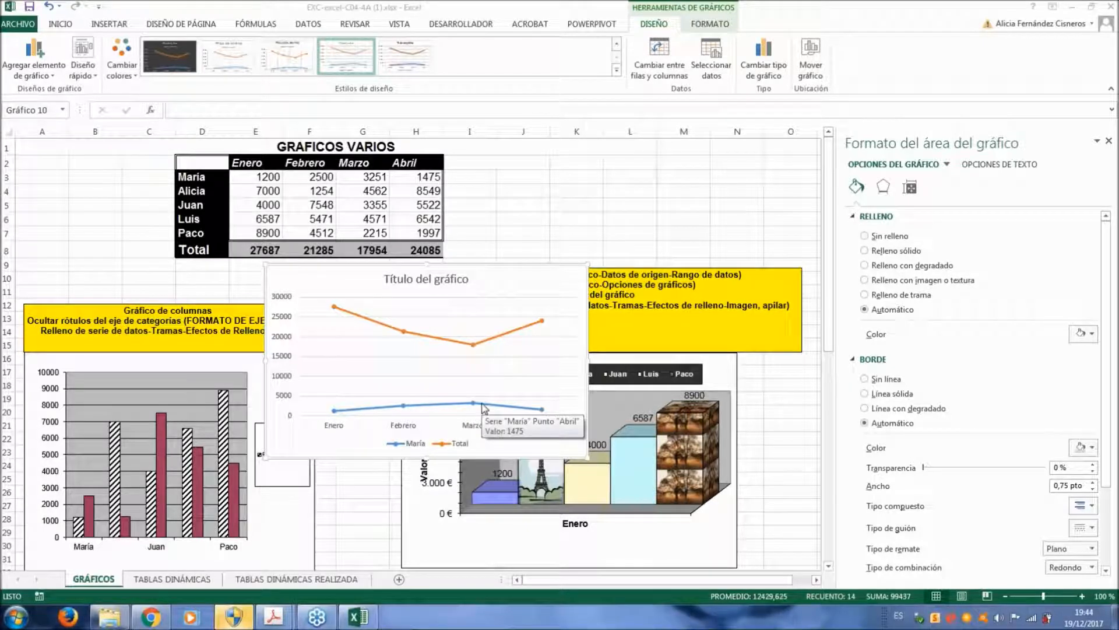
left_click(449, 347)
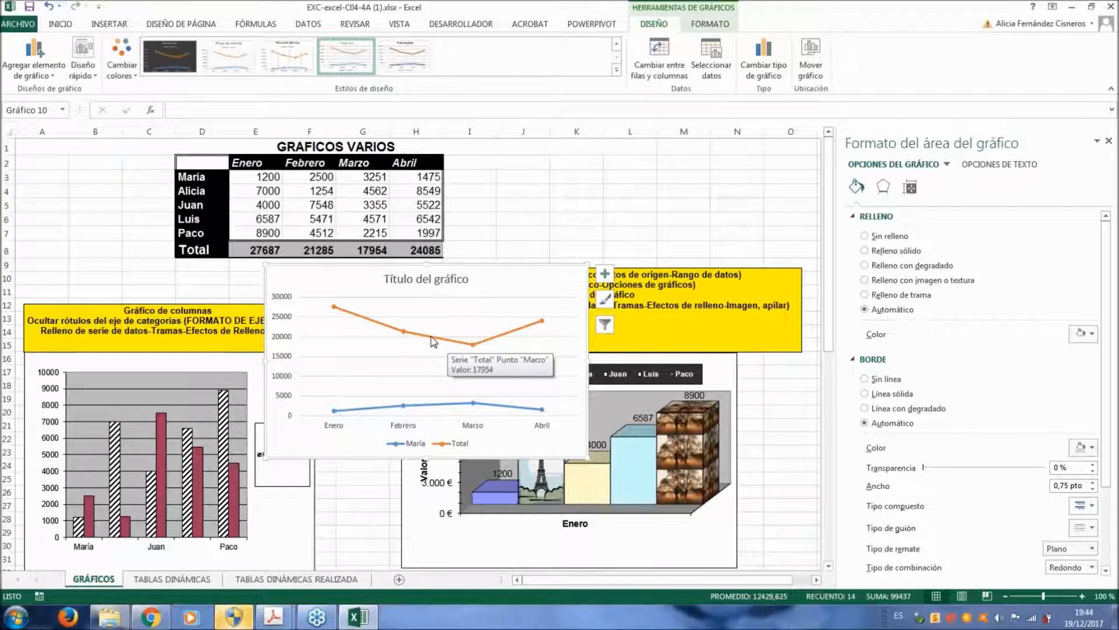
left_click(434, 341)
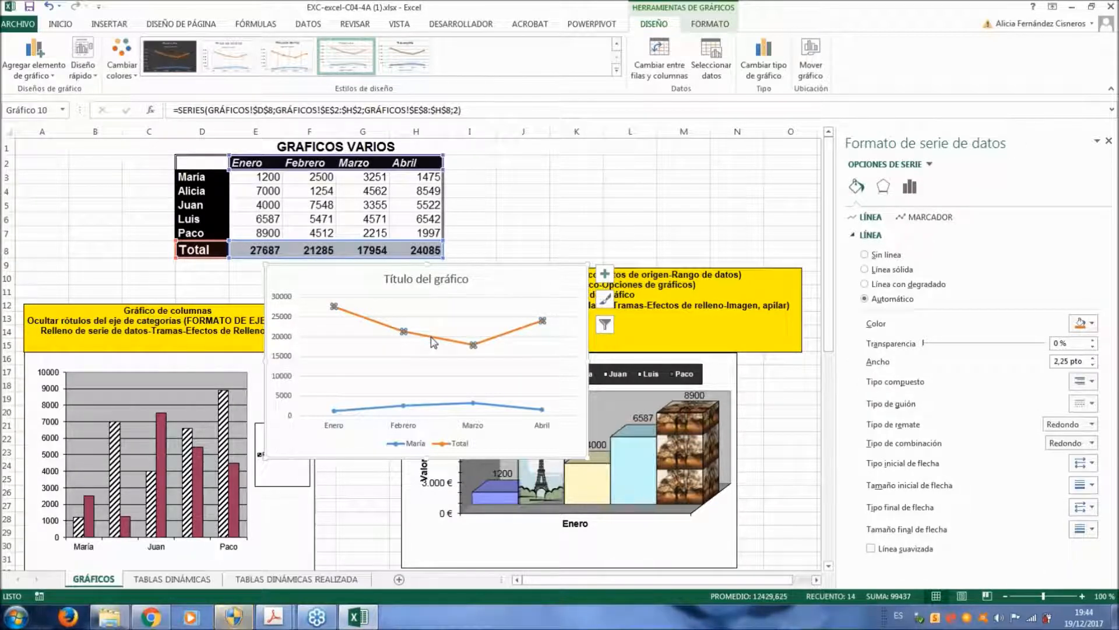
right_click(433, 341)
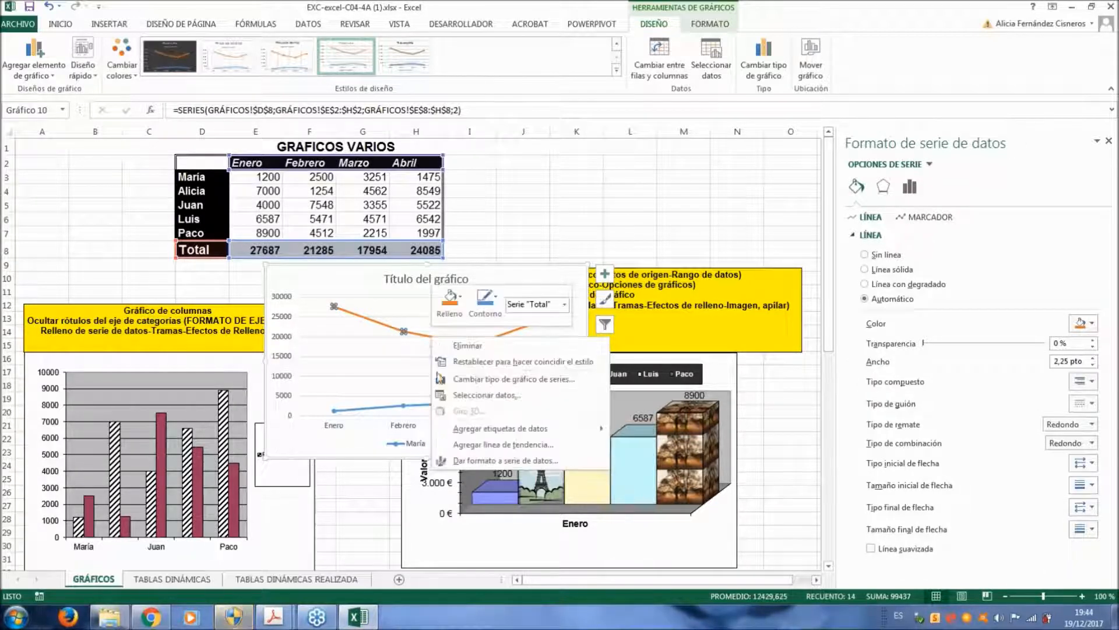
left_click(488, 460)
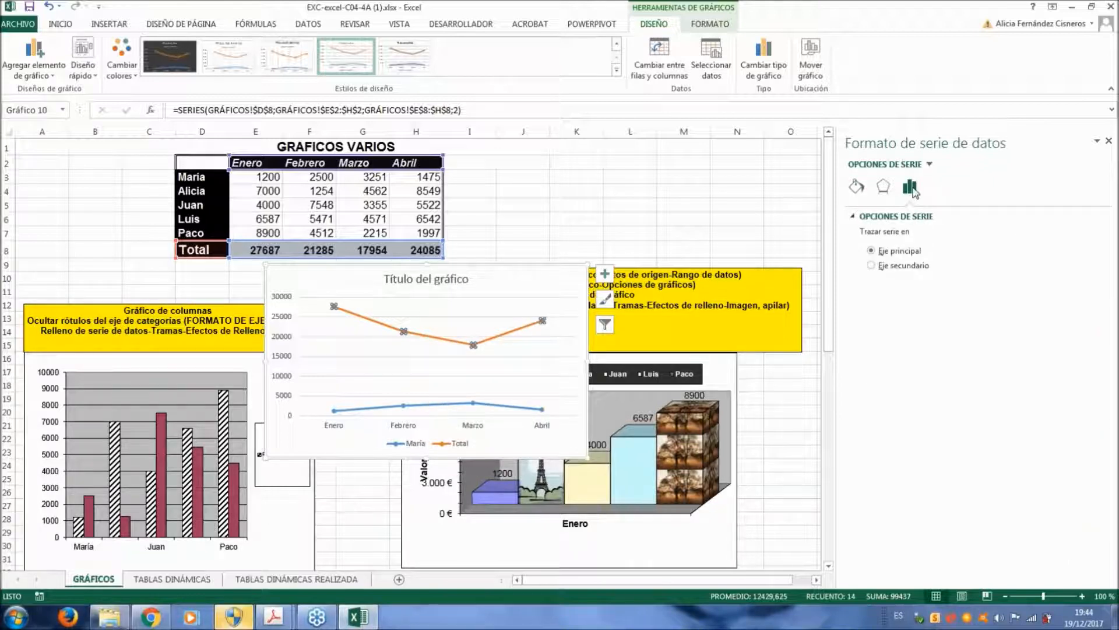
left_click(872, 267)
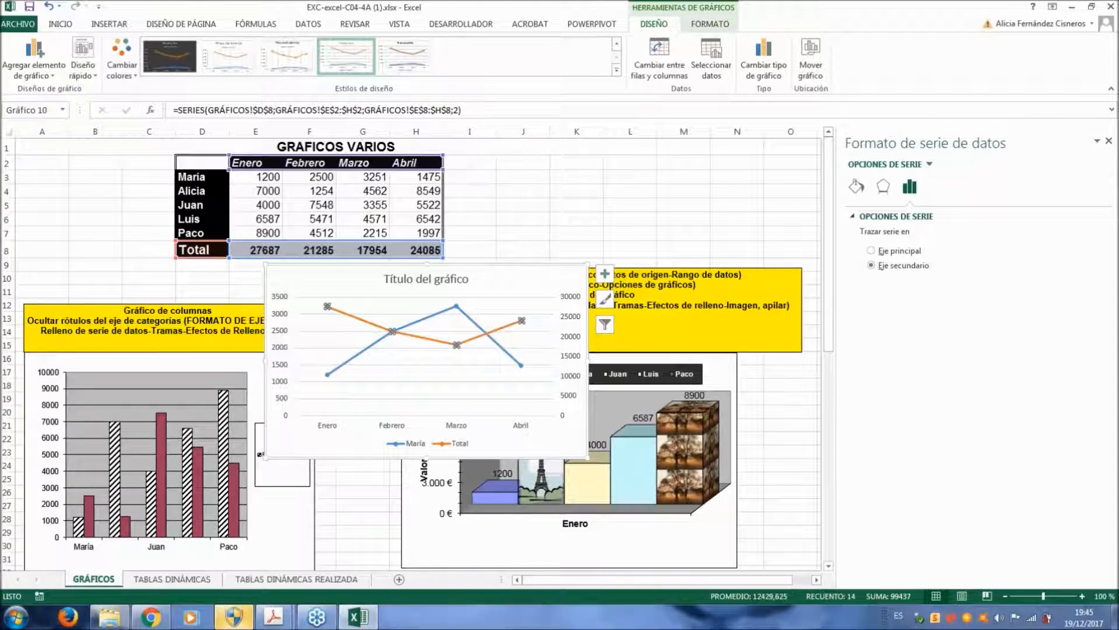
left_click(796, 267)
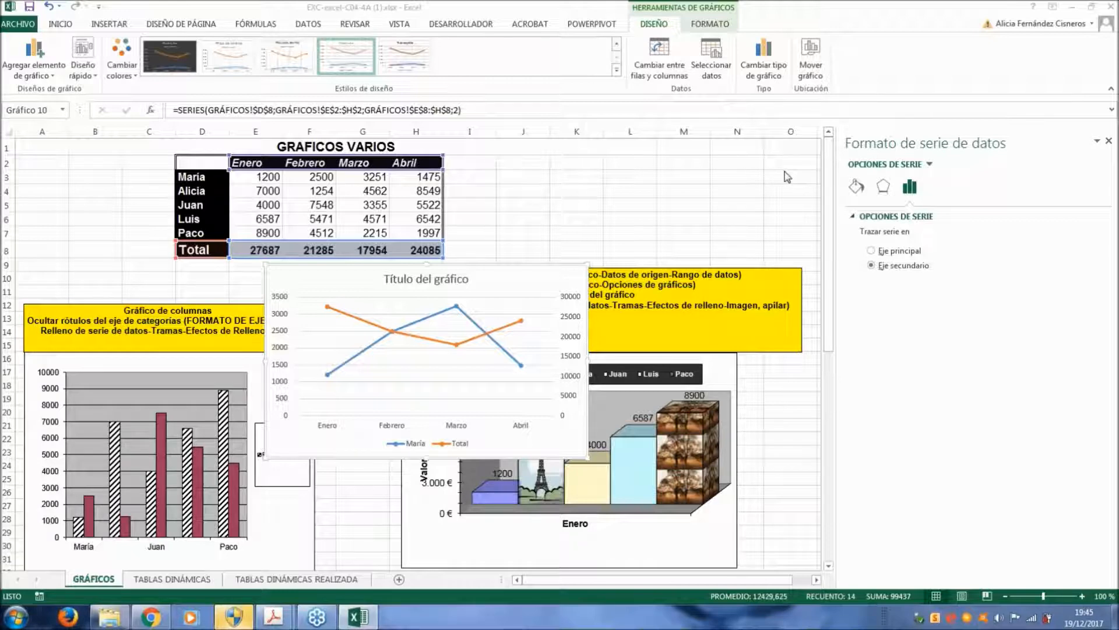
Review the location options for moving the line chart and keep it as an object in the GRÁFICOS sheet
left_click(444, 282)
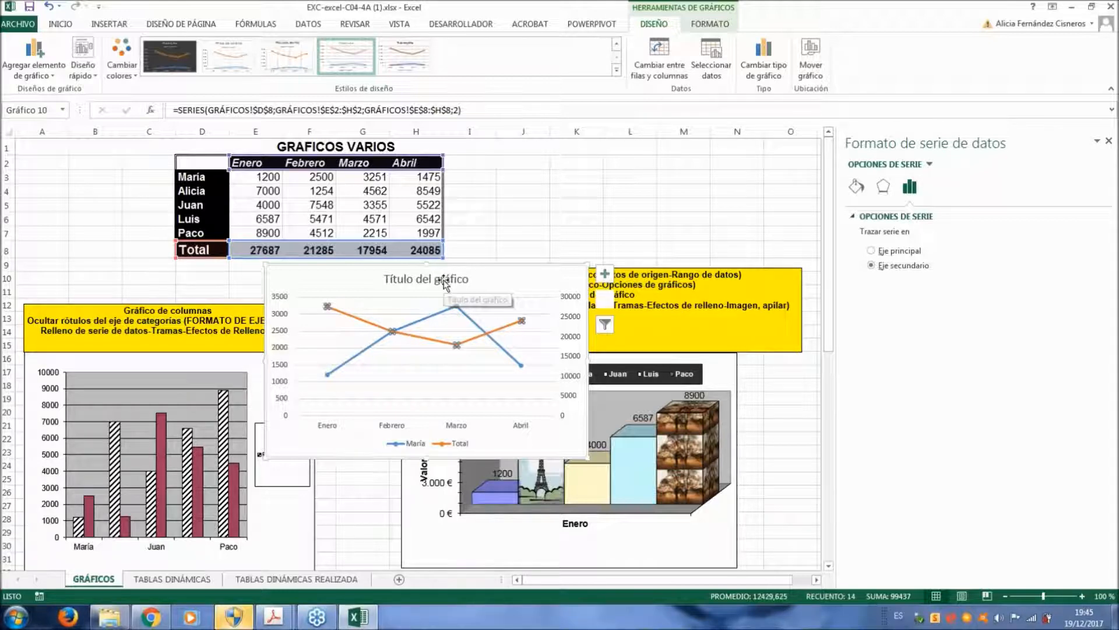
right_click(505, 284)
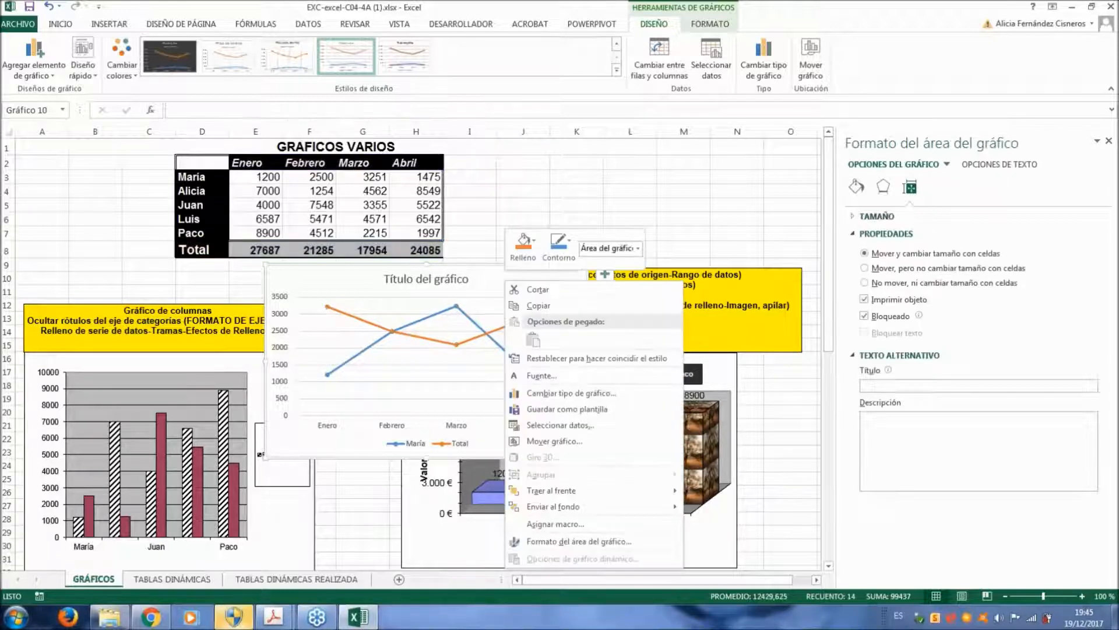
left_click(554, 441)
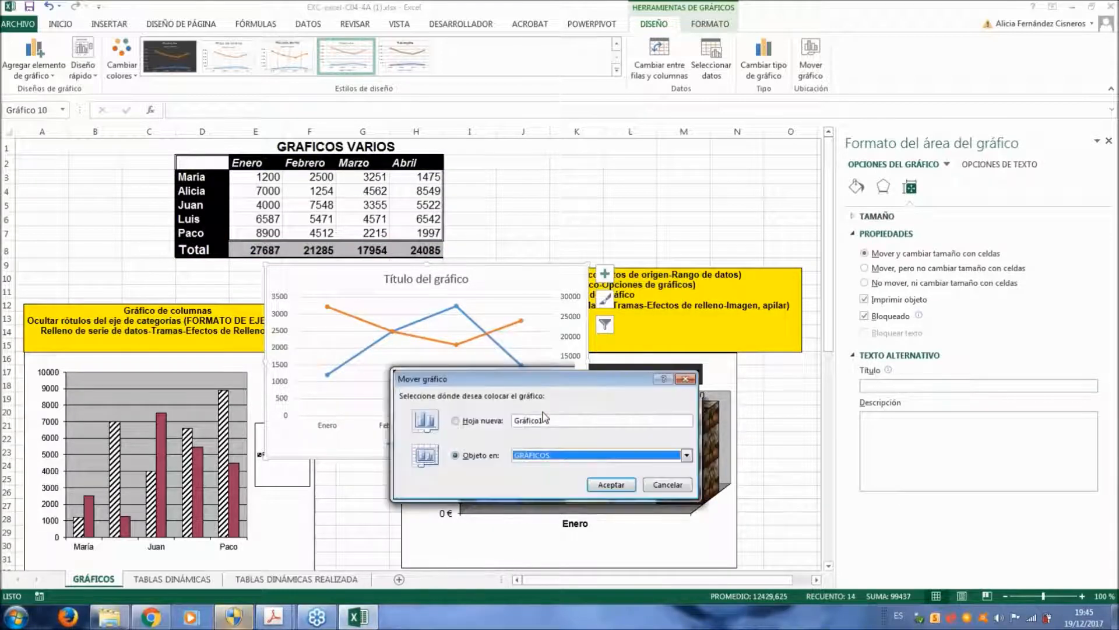
left_click_drag(553, 382, 443, 146)
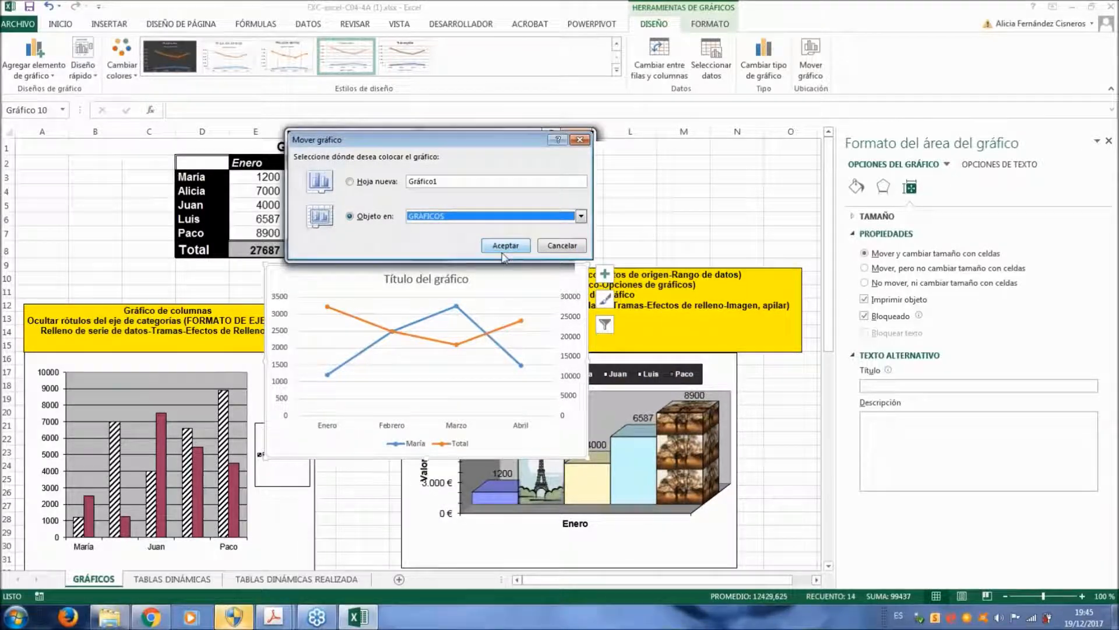
left_click(464, 216)
left_click(466, 226)
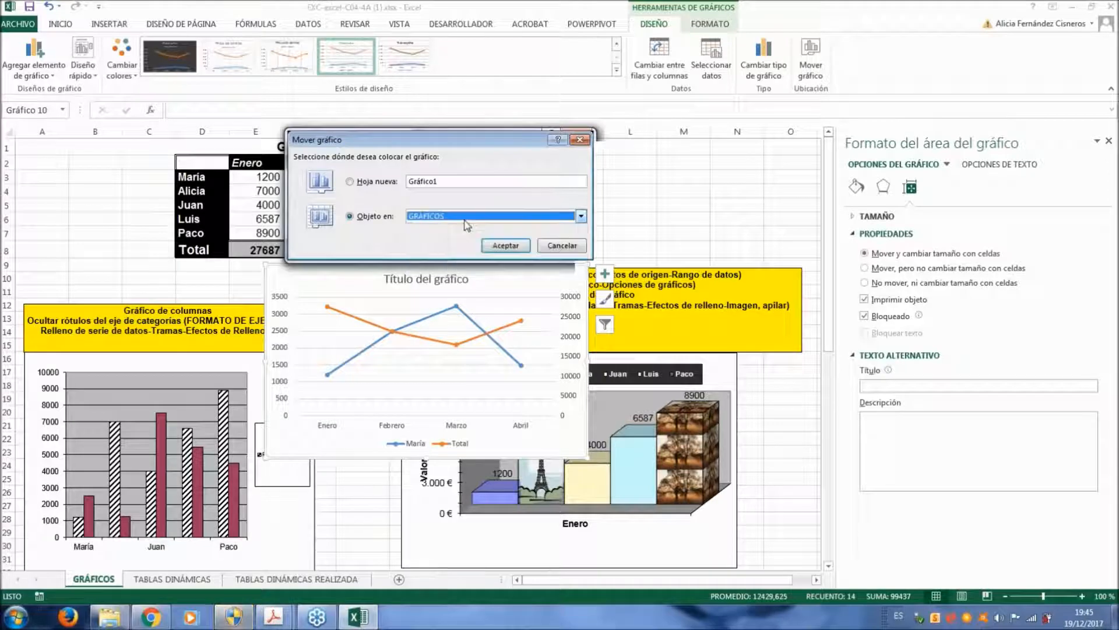
left_click(506, 246)
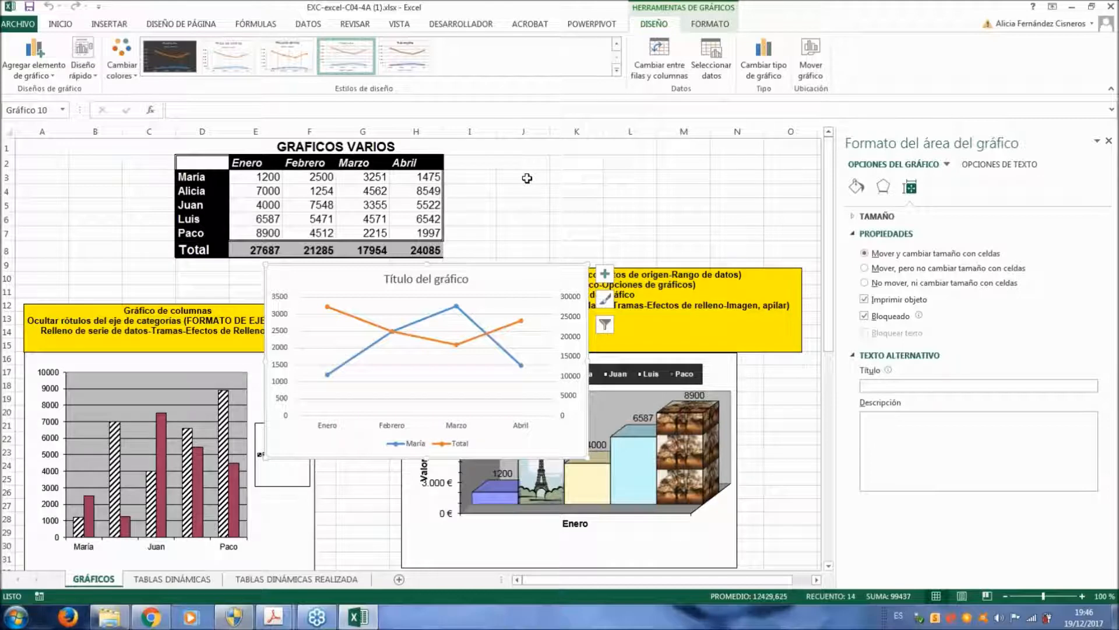
Move the line chart up over the lower rows of the data table and view its list of chart elements
left_click_drag(542, 274, 472, 226)
left_click(534, 225)
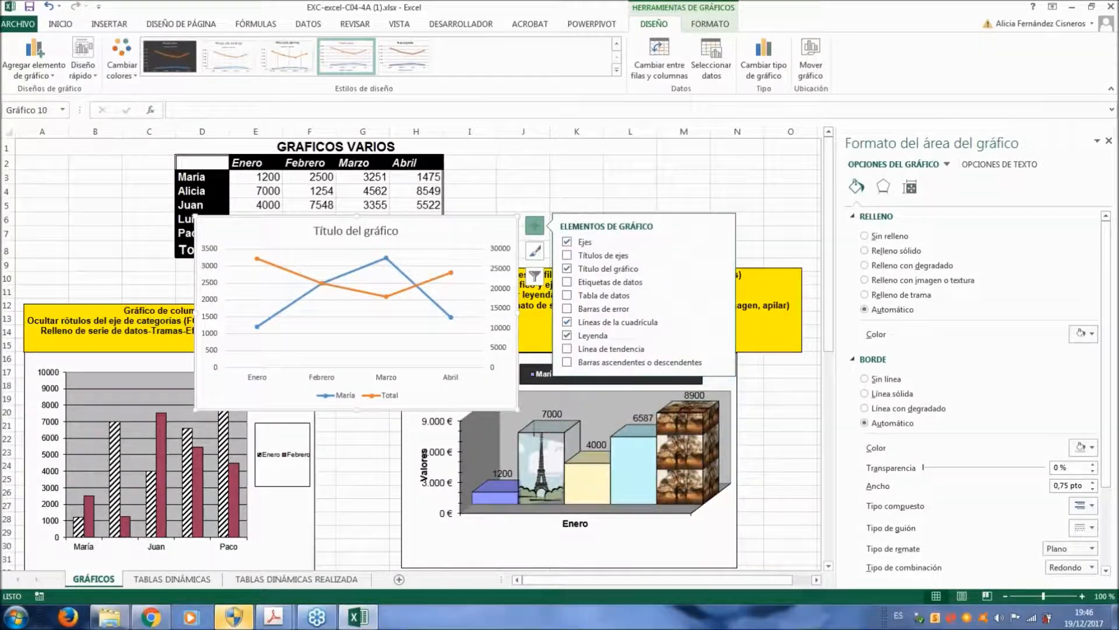
left_click(576, 176)
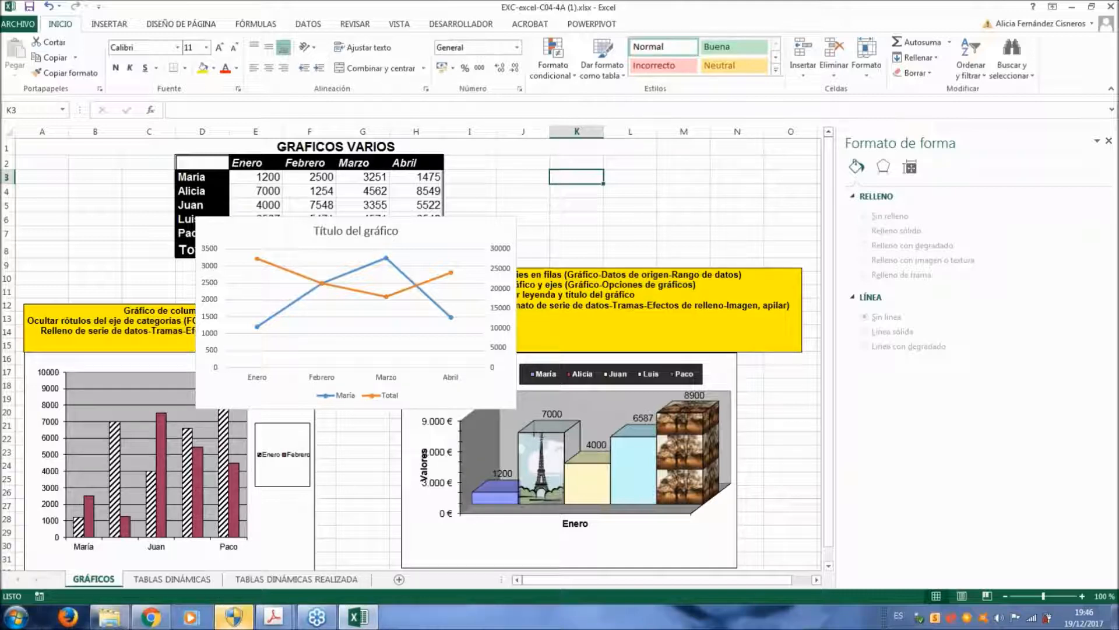
Review the series options of the line chart's Total series to see which axis it is plotted on
left_click(797, 267)
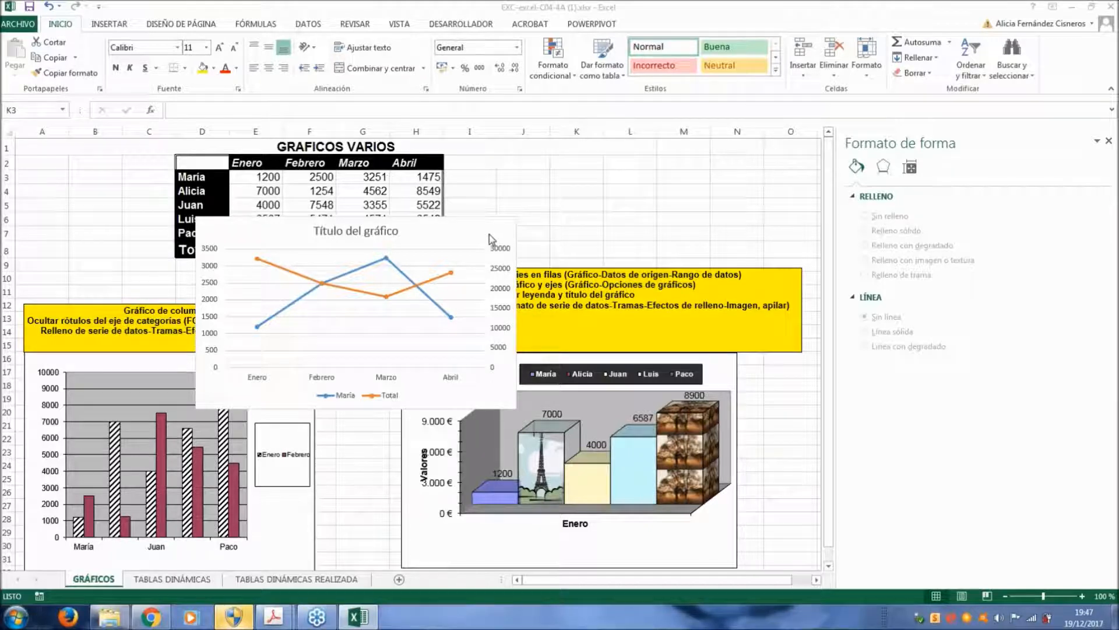
left_click(884, 170)
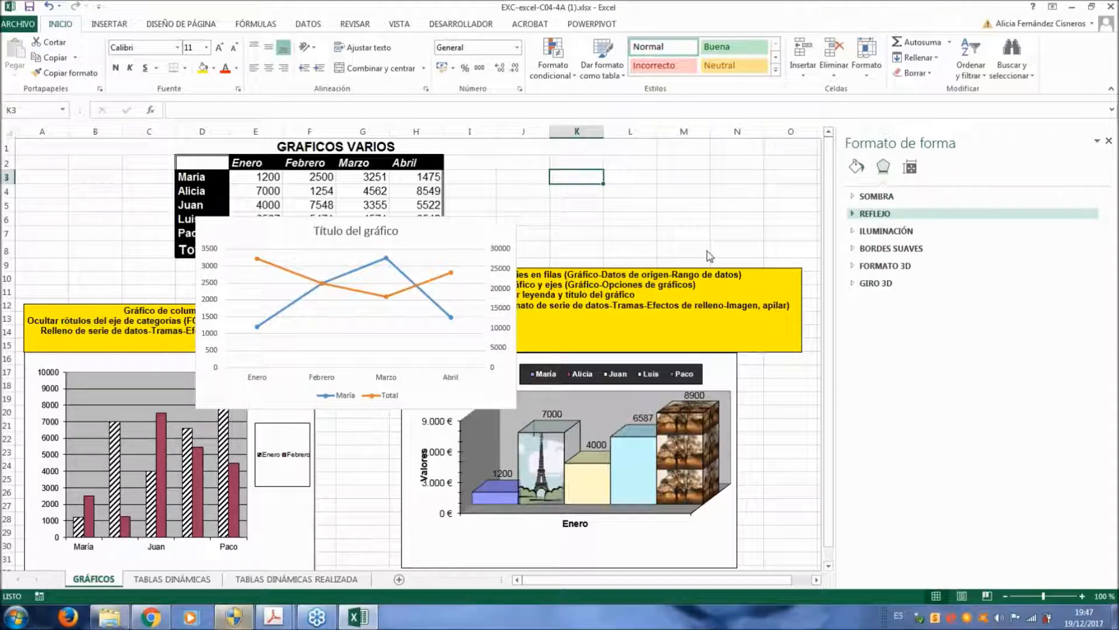
left_click(410, 292)
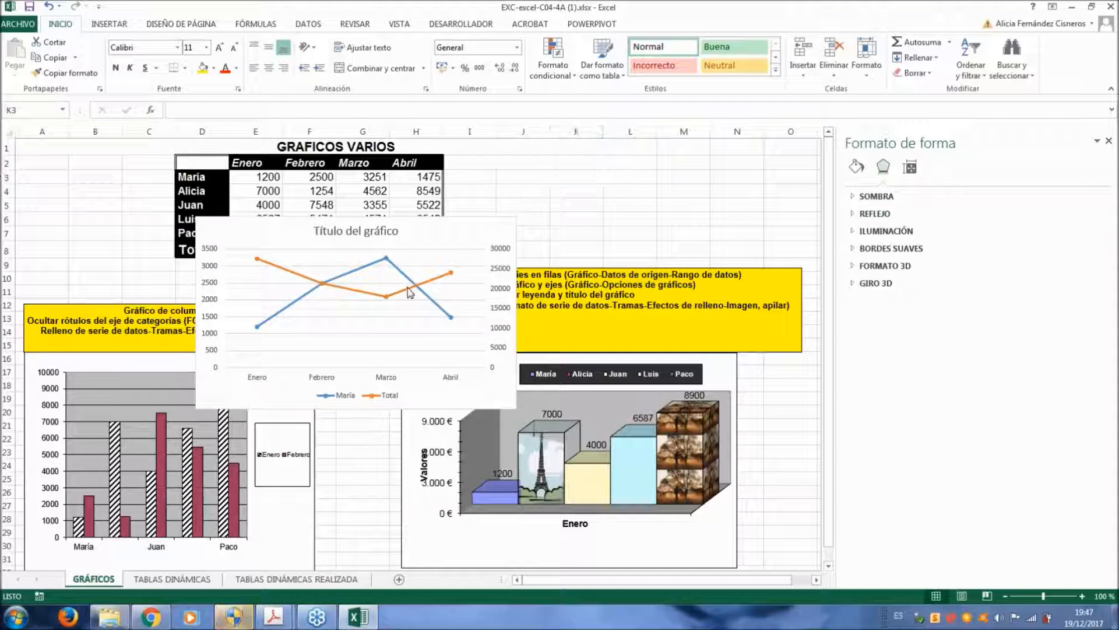
right_click(411, 291)
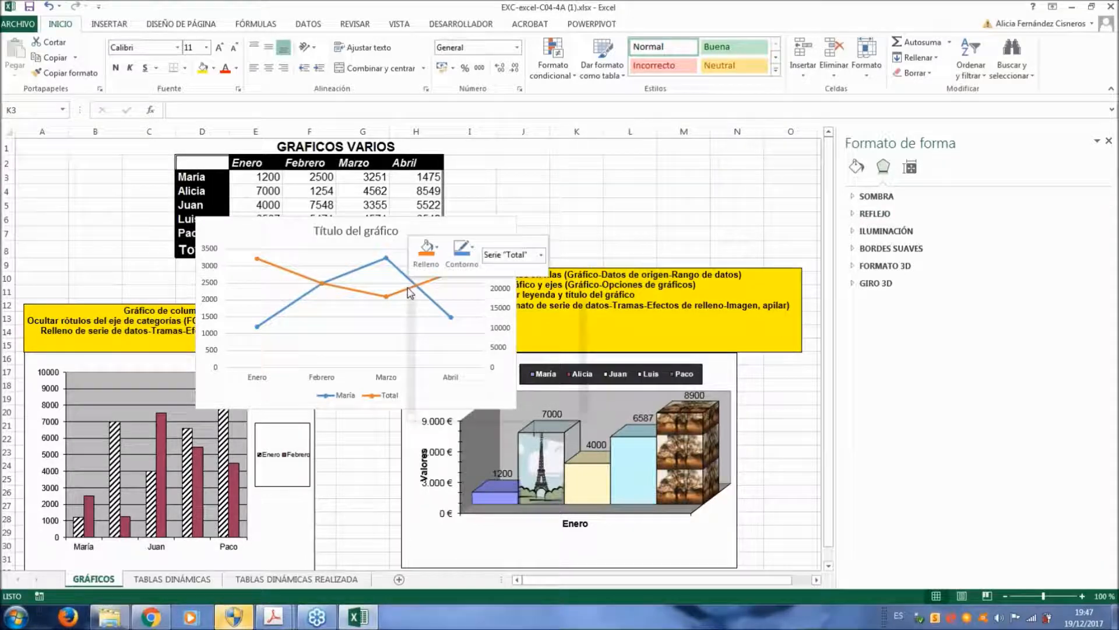
left_click(909, 185)
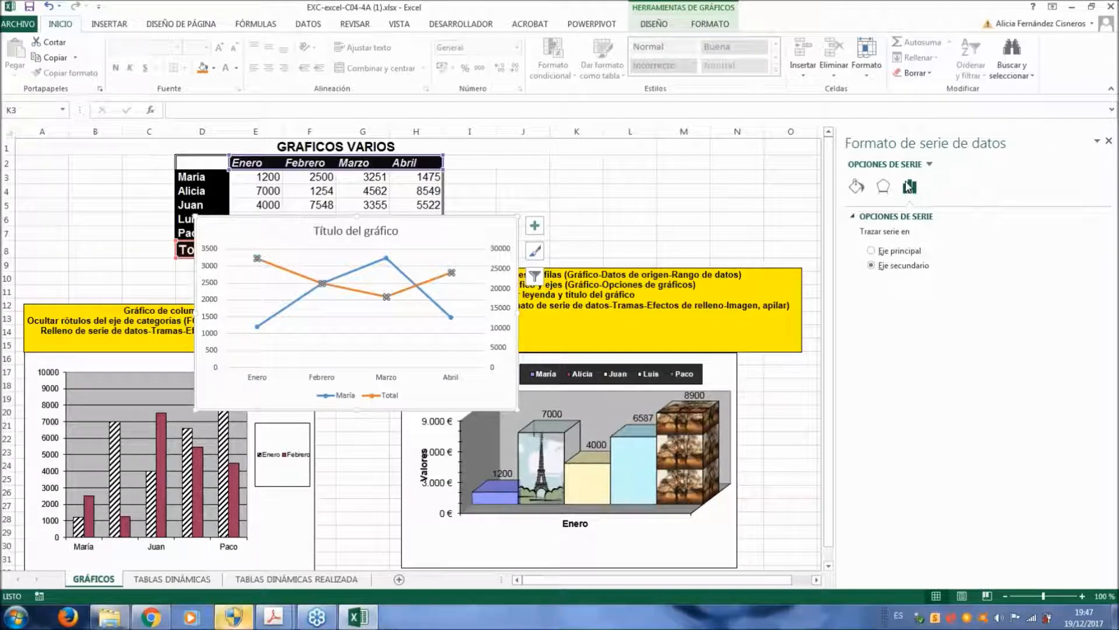
left_click(534, 193)
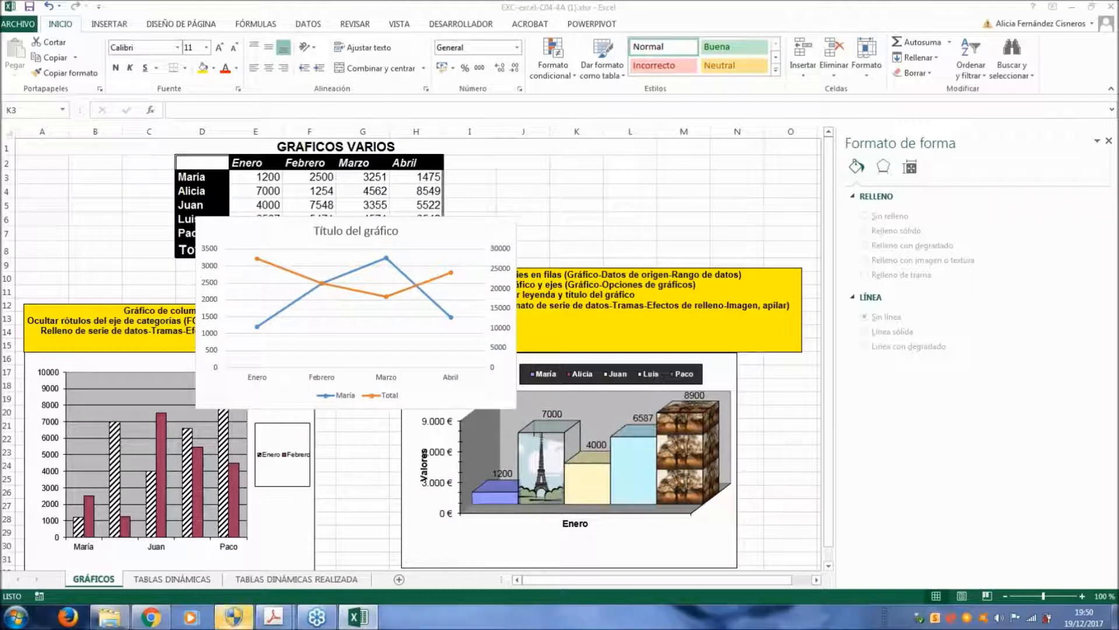
Copy the sales data A1:F15 from the TABLAS DINÁMICAS sheet and paste it at cell A1 of a new blank workbook
left_click(175, 579)
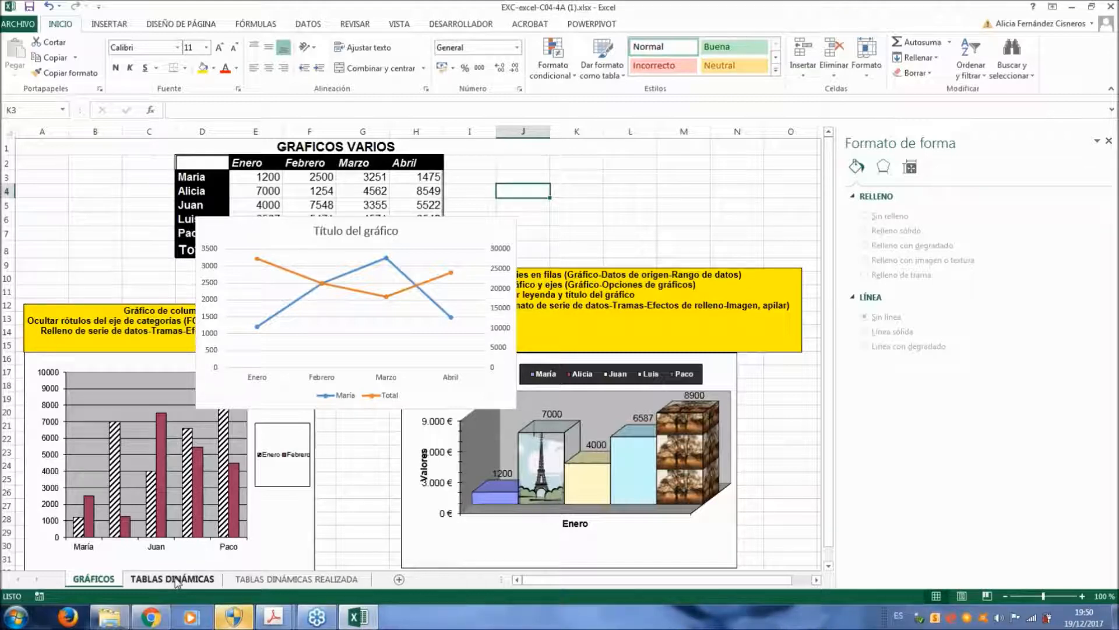
left_click(176, 578)
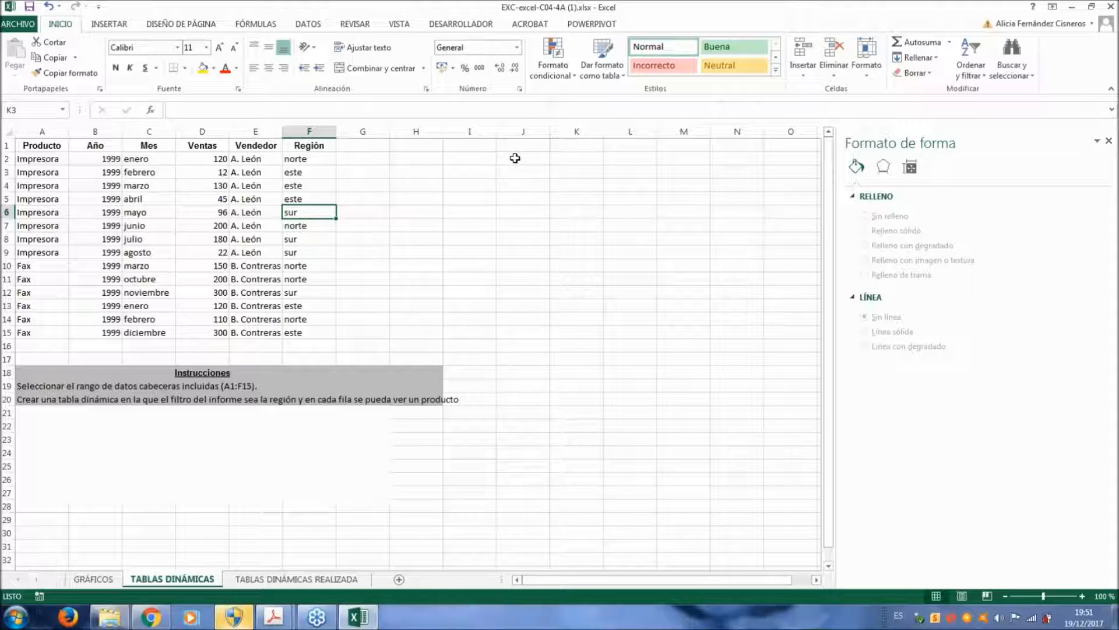
left_click_drag(36, 146, 319, 330)
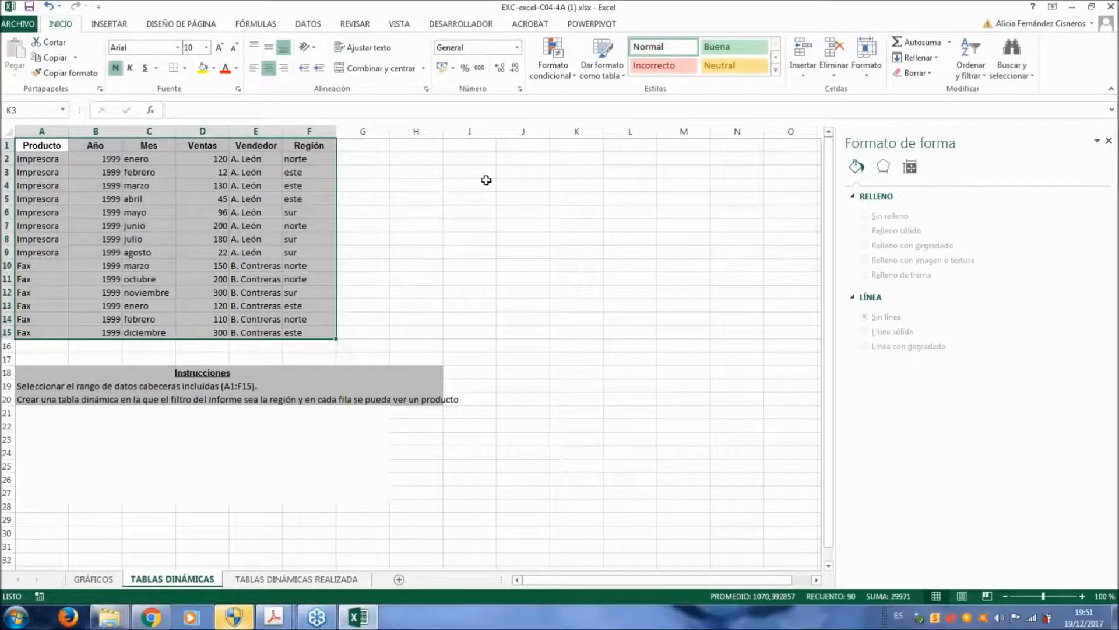
key("ctrl+c")
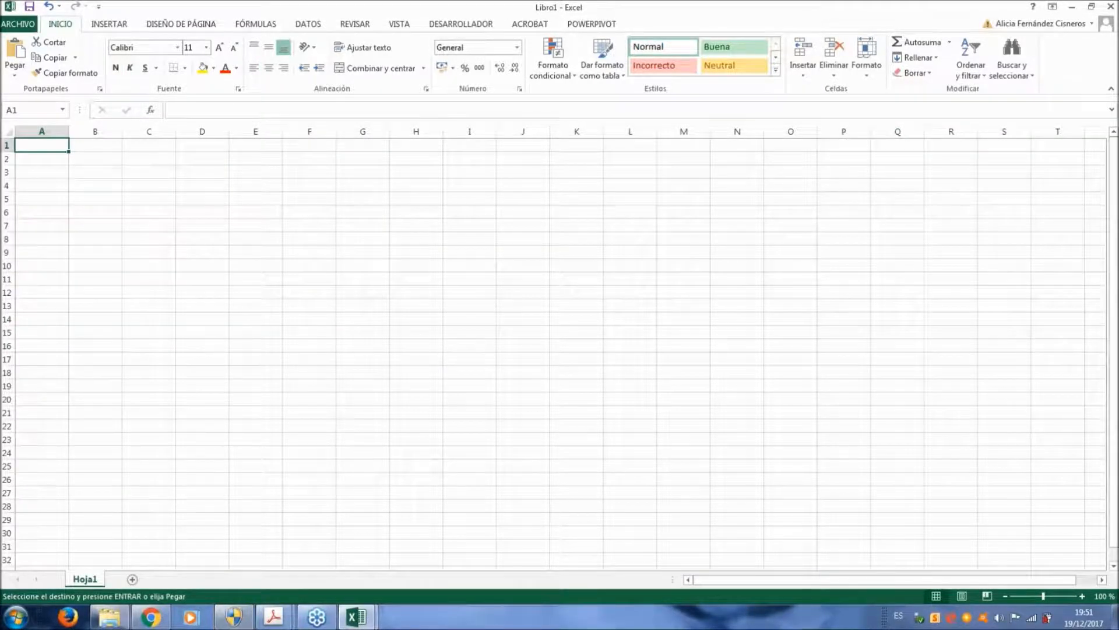
key("ctrl+v")
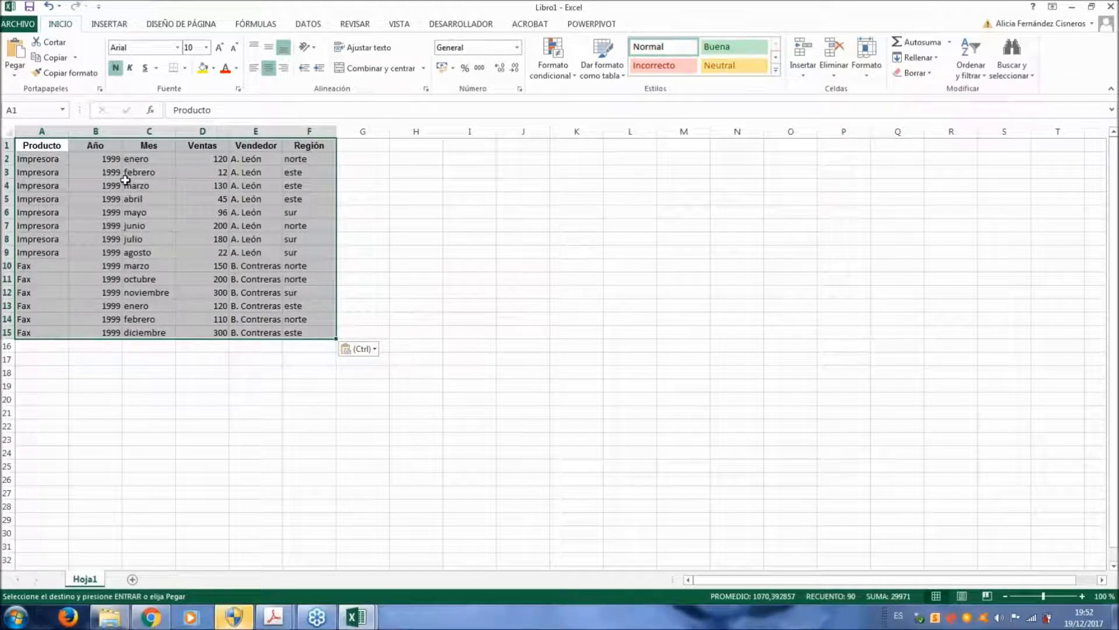
Create a pivot table from the Hoja1 range A1:F15, placed on the existing sheet at cell G21
left_click(117, 24)
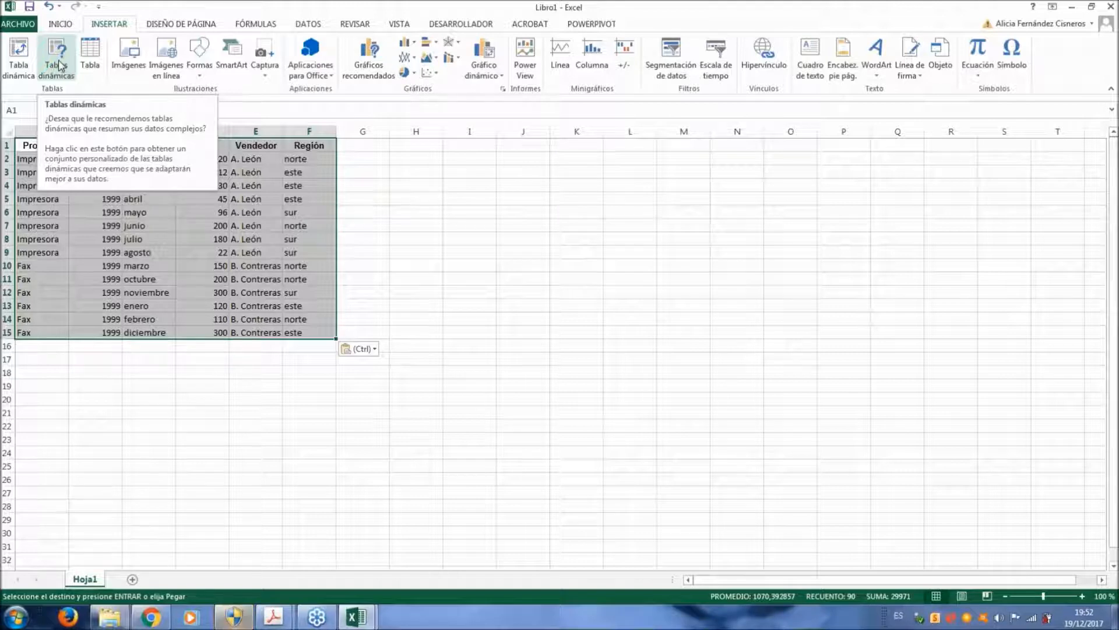
left_click(22, 59)
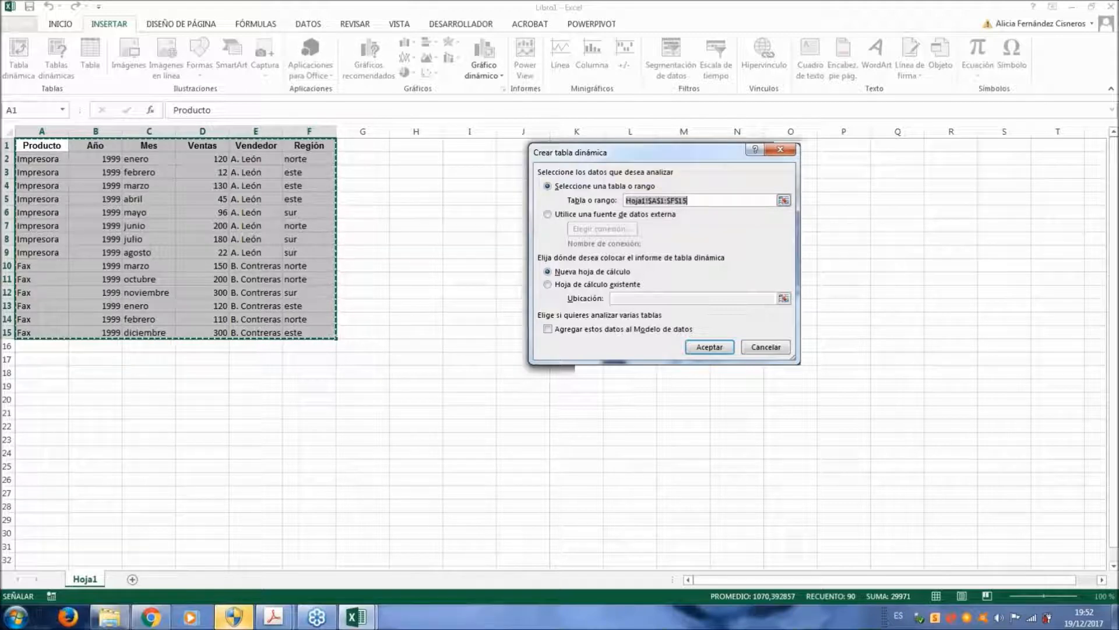
left_click_drag(692, 201, 596, 194)
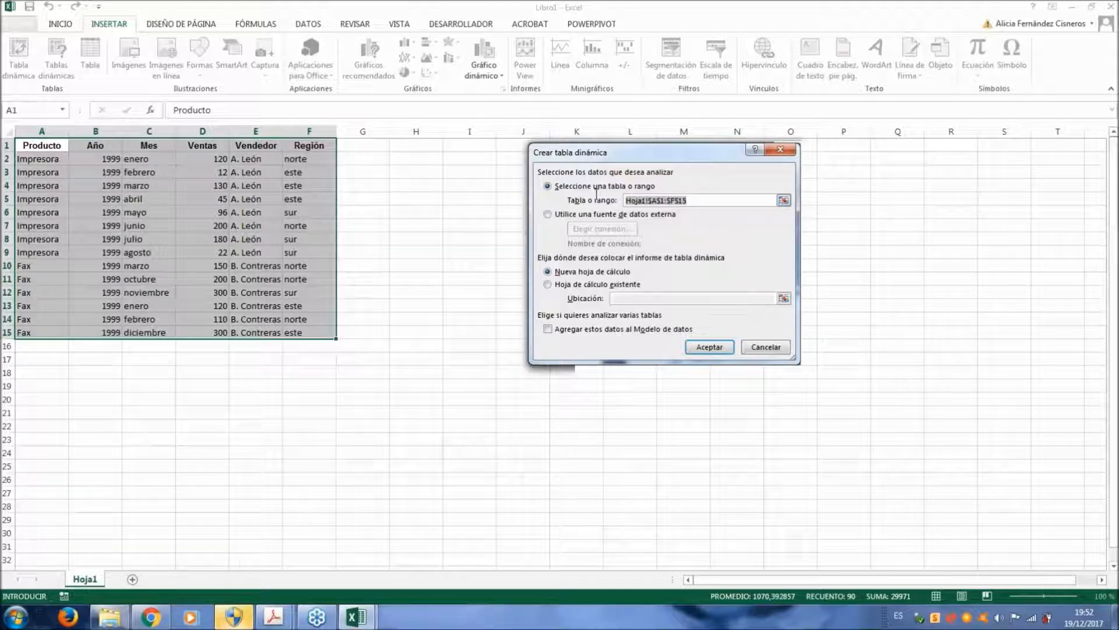
left_click(581, 285)
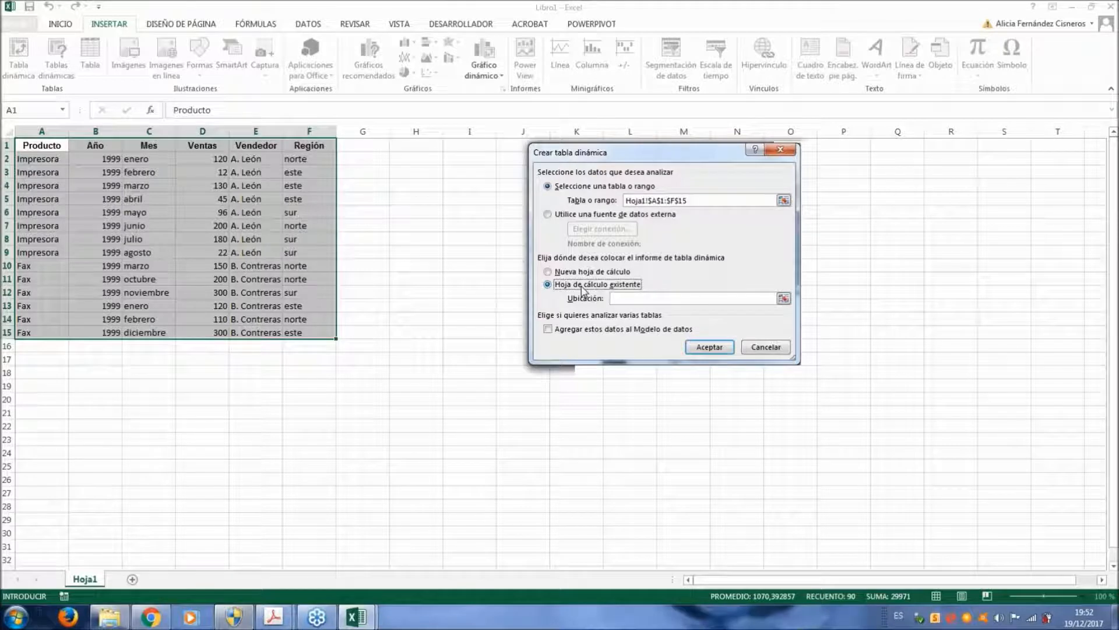
left_click(641, 299)
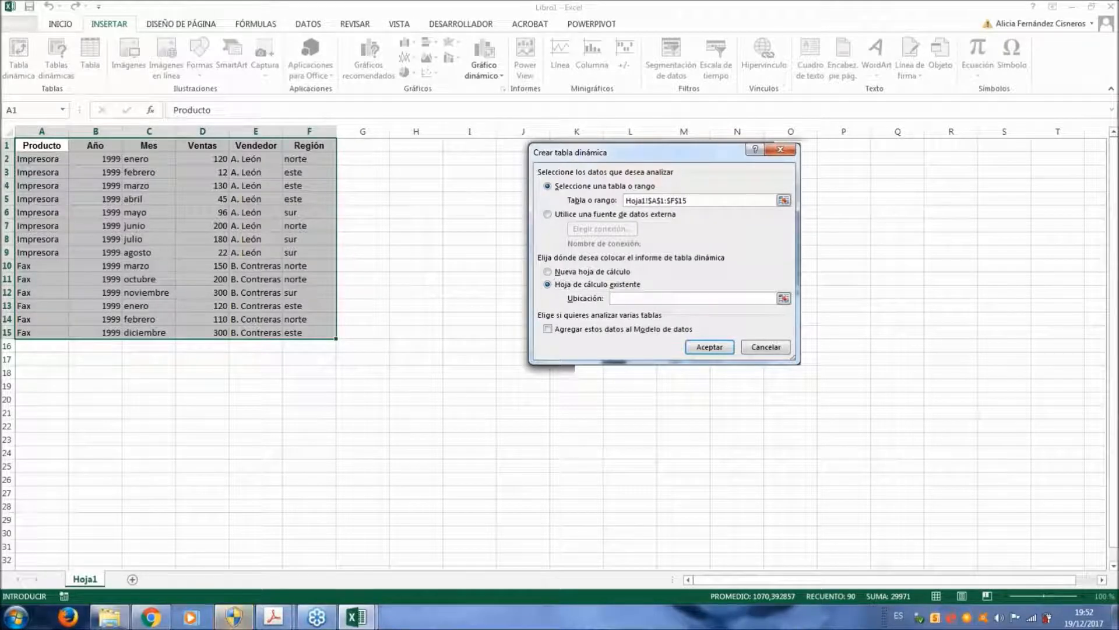
left_click(353, 413)
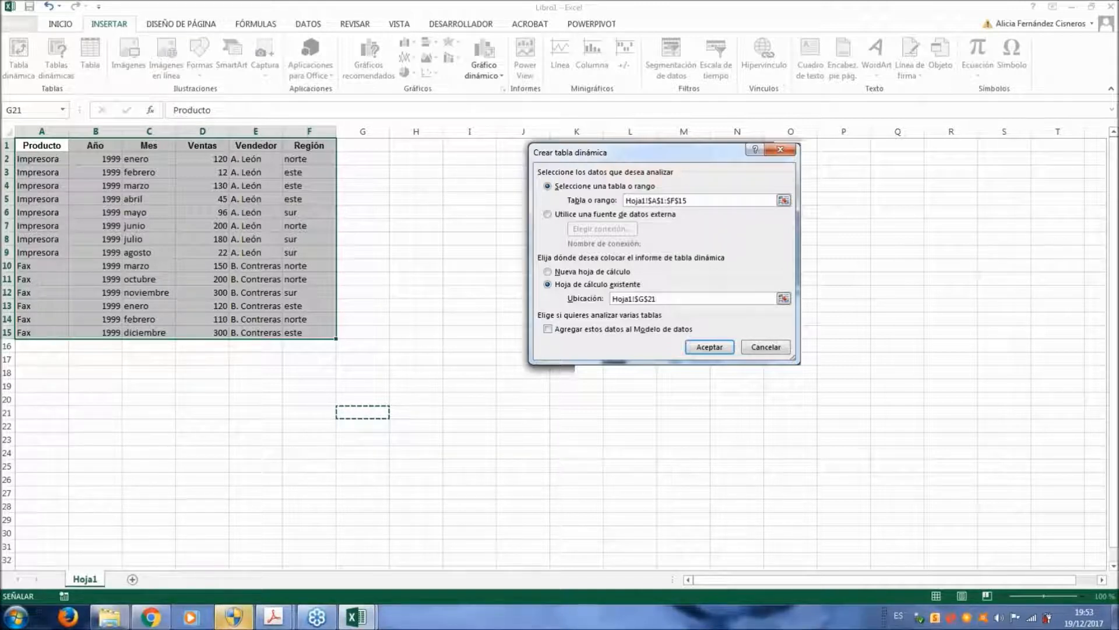
key("Escape")
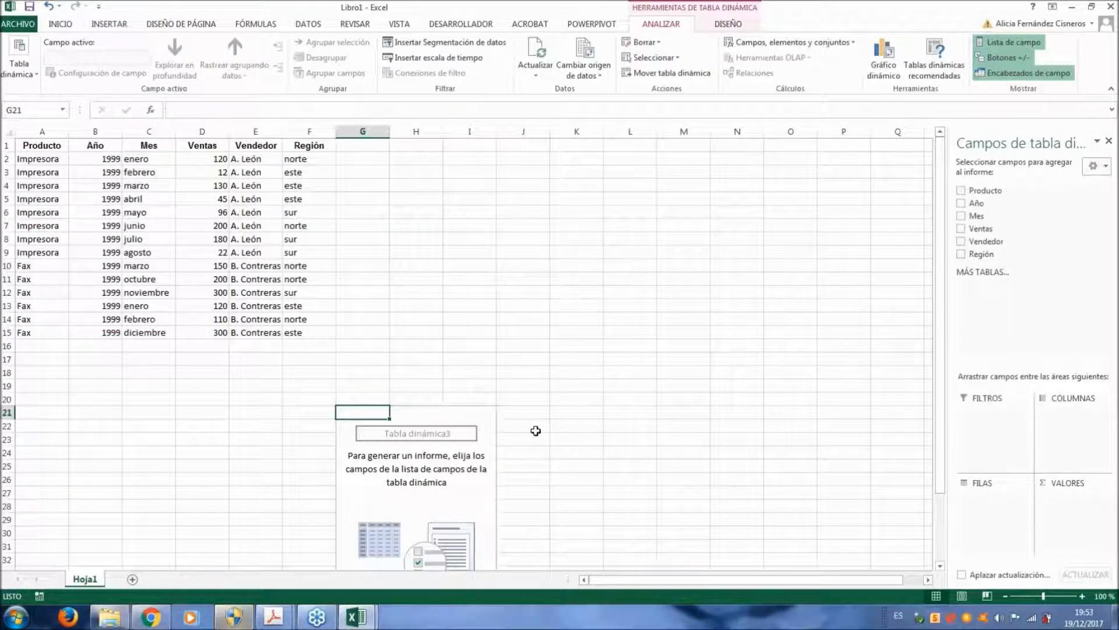
Hide and redisplay the empty pivot table's field list, both by closing it and by selecting a cell outside the report
scroll(536, 431, "down", 4)
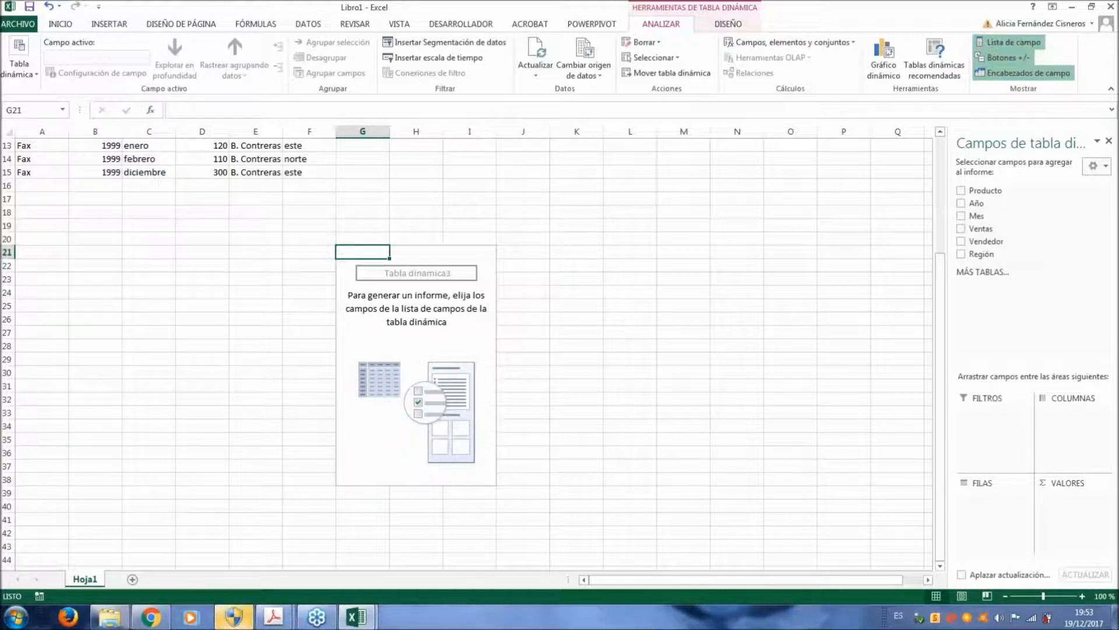
left_click(1109, 141)
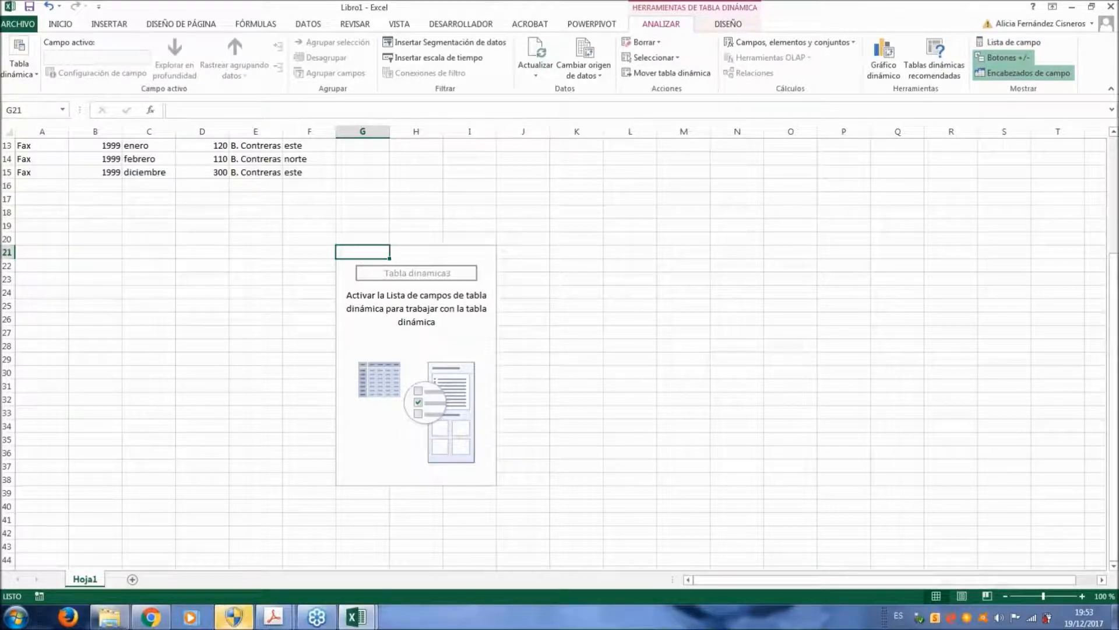
right_click(401, 278)
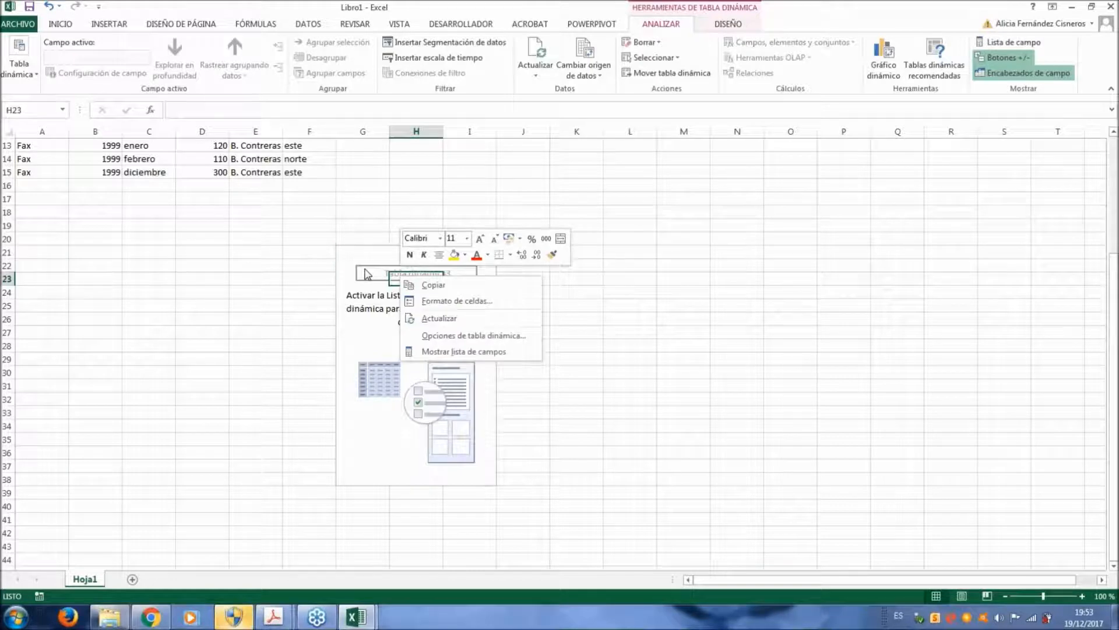
left_click(365, 270)
right_click(365, 273)
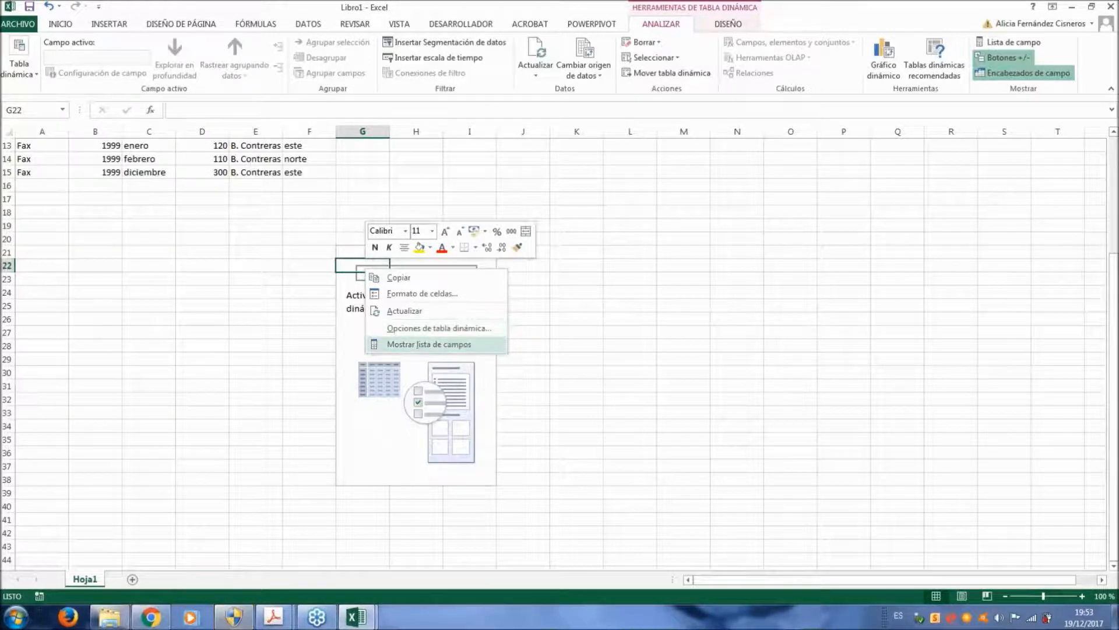
left_click(431, 344)
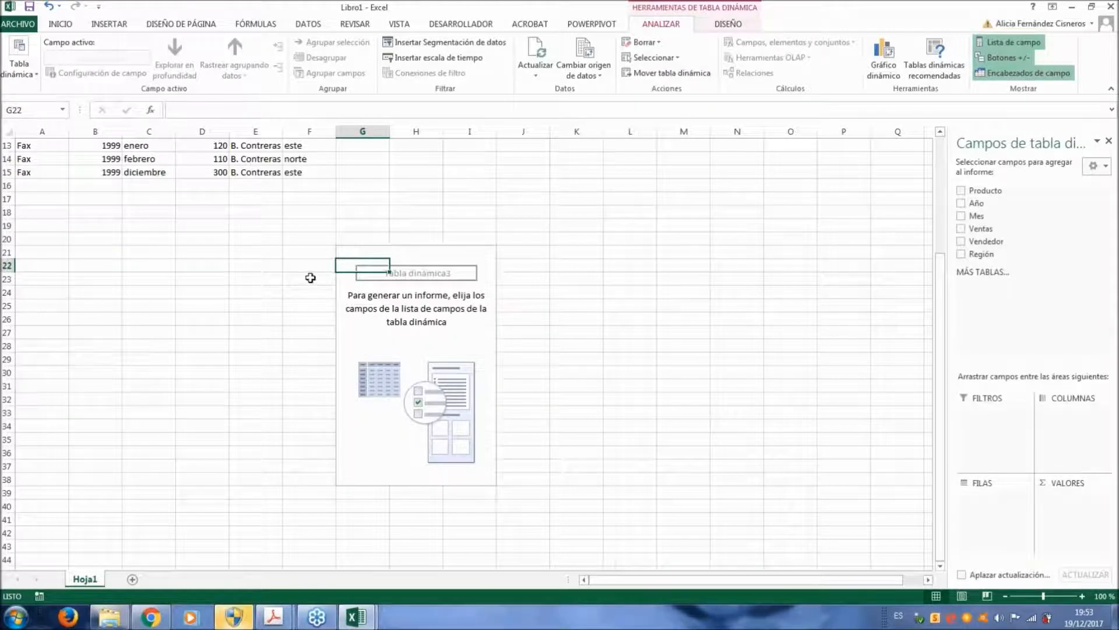
left_click(179, 169)
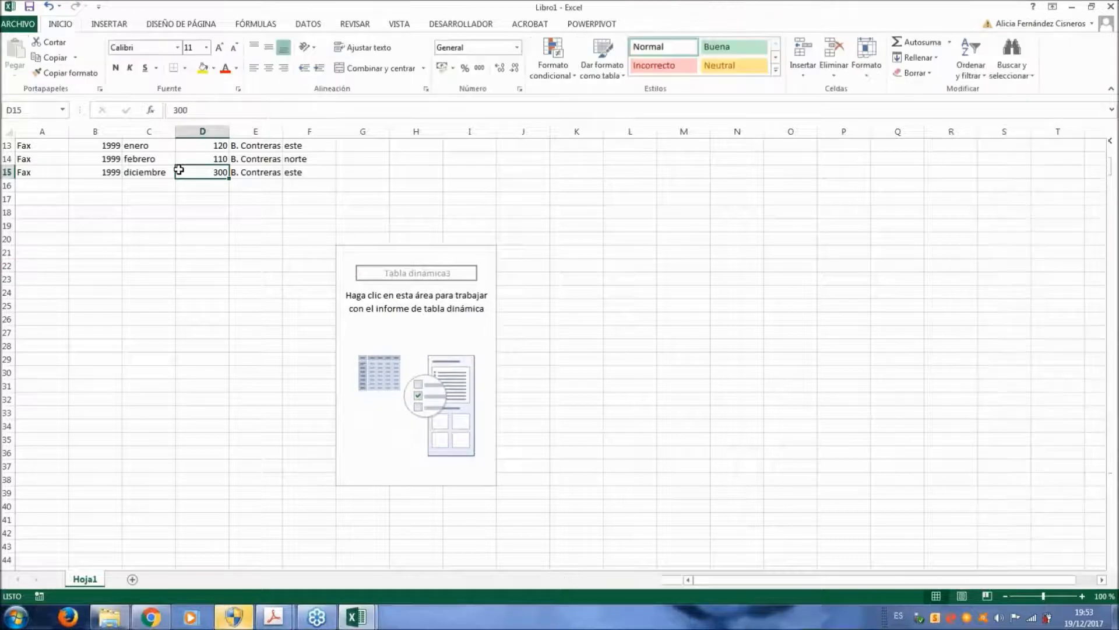
left_click(439, 303)
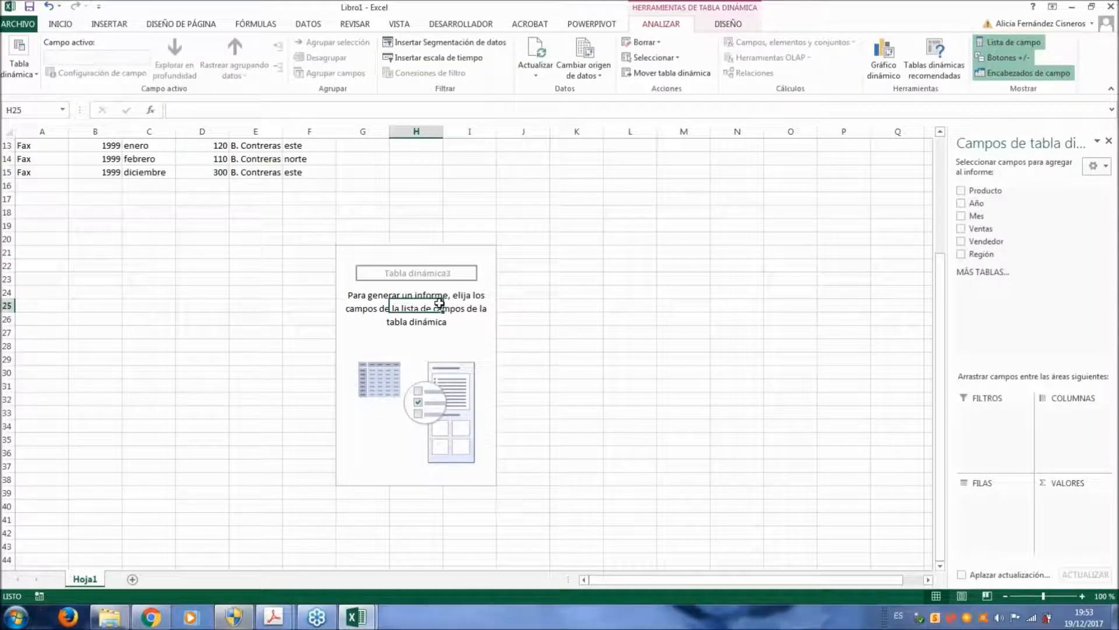
left_click(1109, 142)
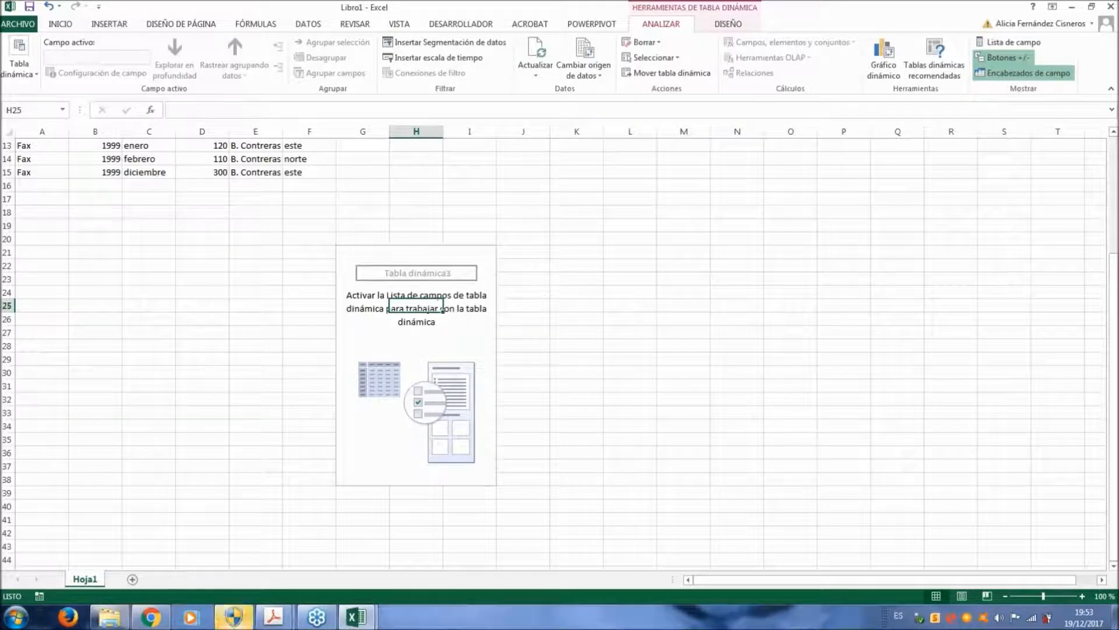
right_click(367, 313)
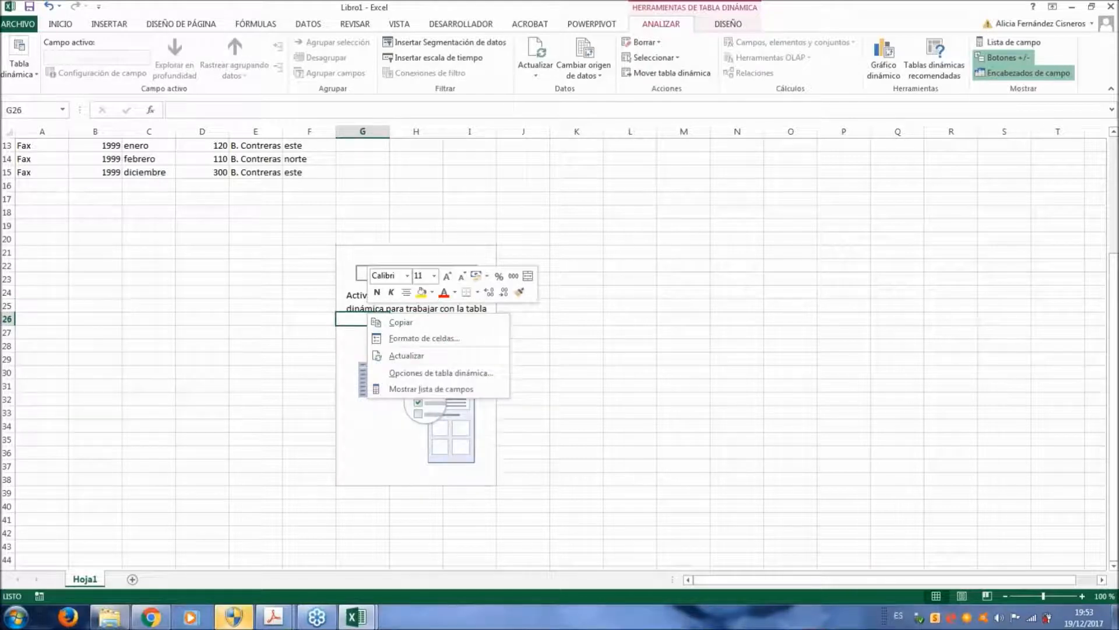
left_click(420, 389)
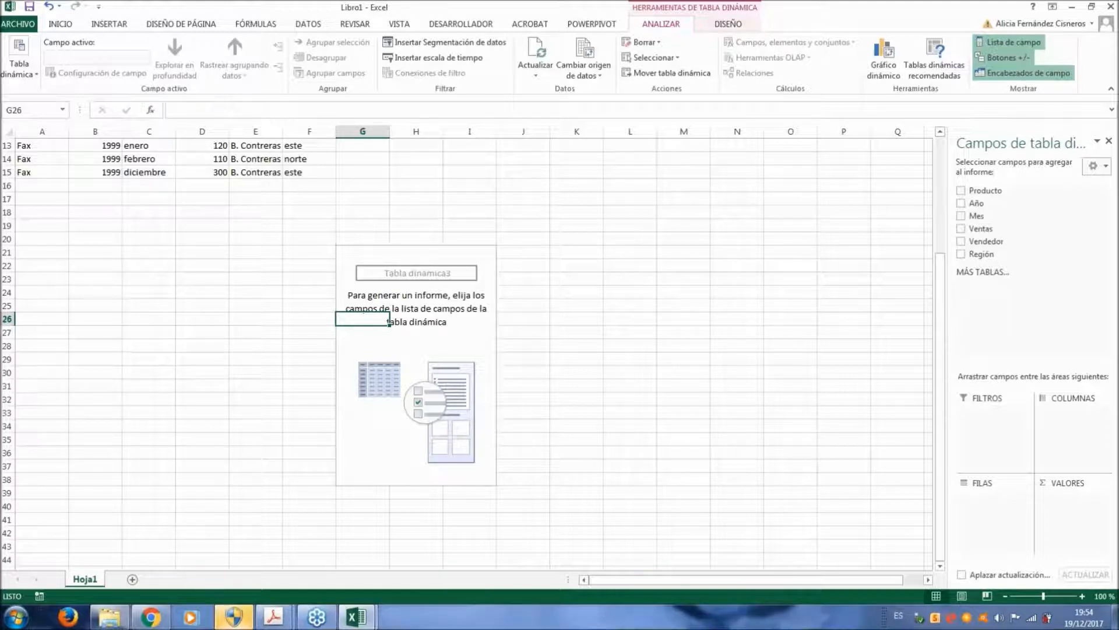
Place Región in the rows area and Ventas in the values area of the pivot table, and check each region's sum
left_click(255, 159)
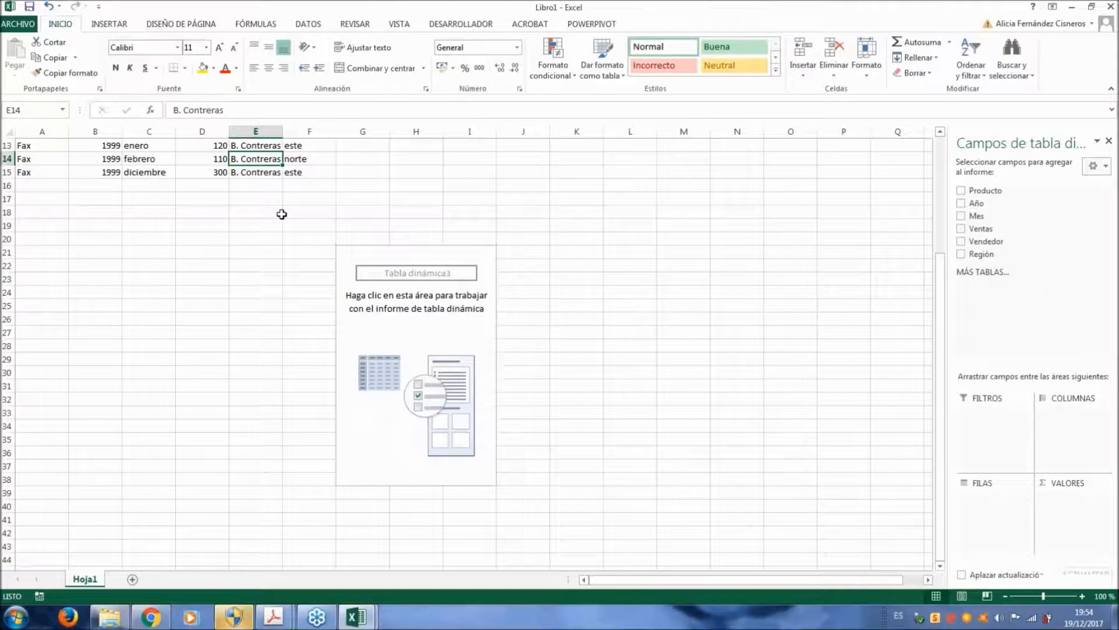
scroll(352, 195, "up", 4)
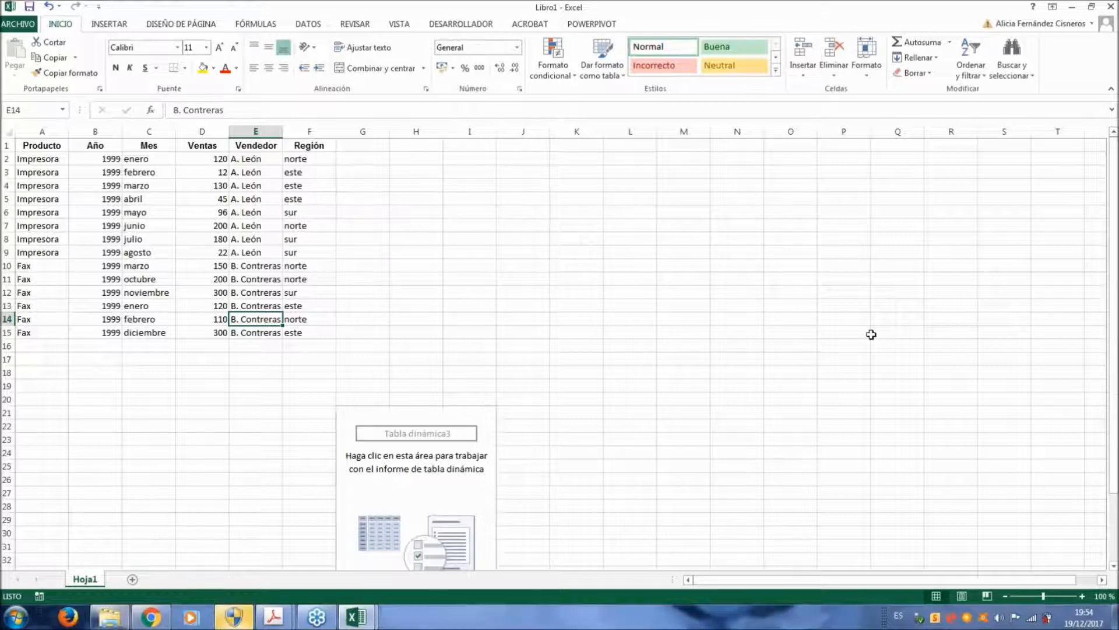
left_click(416, 426)
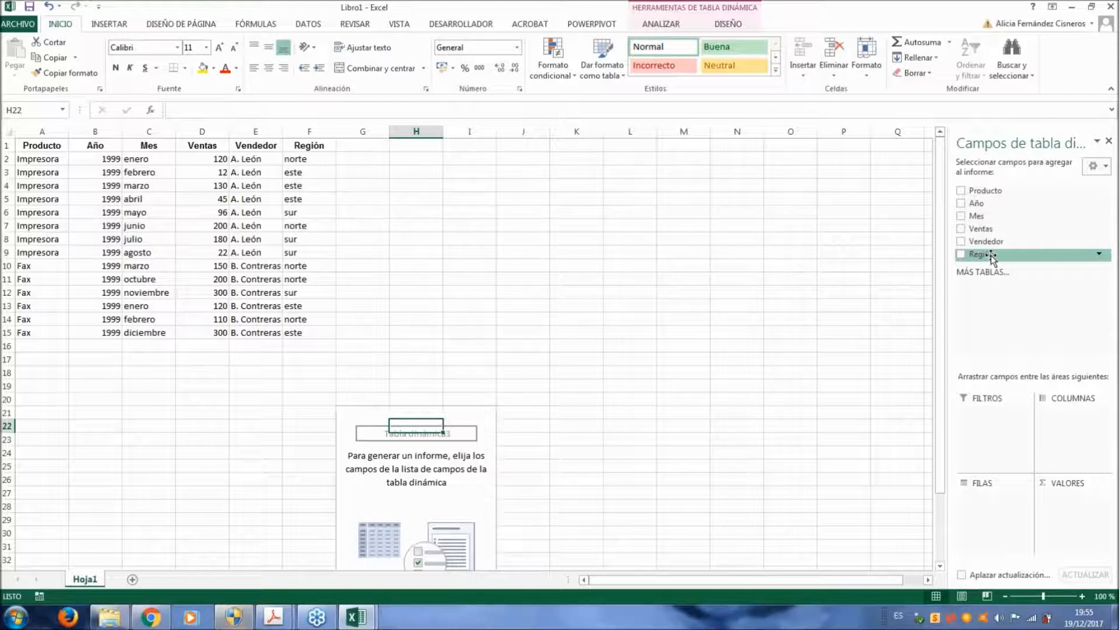
mouse_move(993, 273)
left_mouse_down()
mouse_move(998, 496)
mouse_move(993, 370)
mouse_move(983, 524)
mouse_move(993, 516)
left_mouse_up()
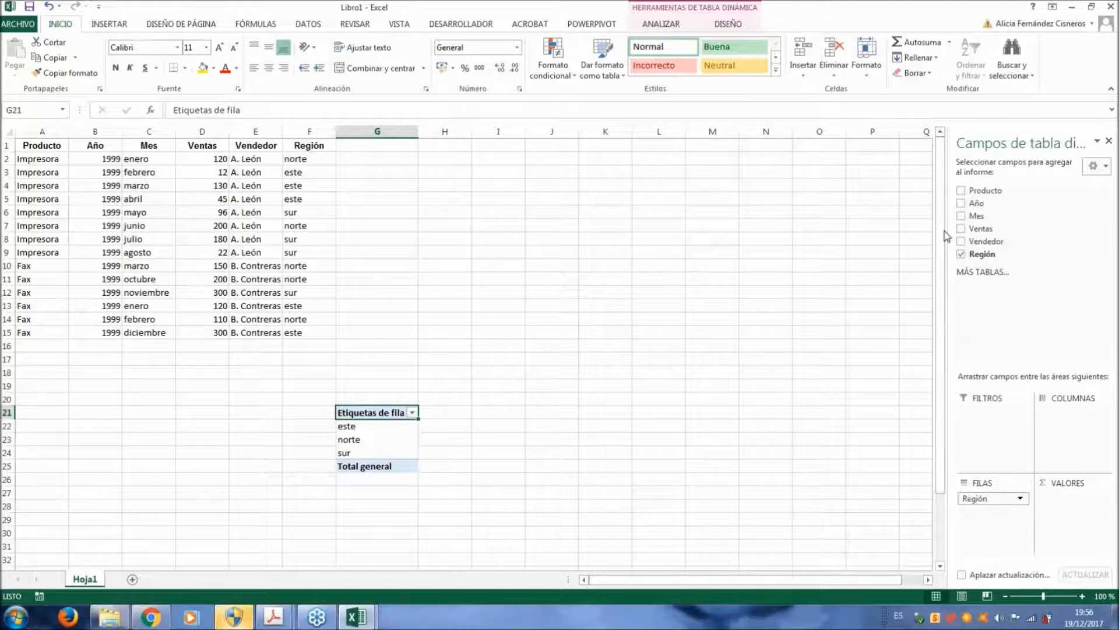
left_click_drag(981, 228, 1074, 518)
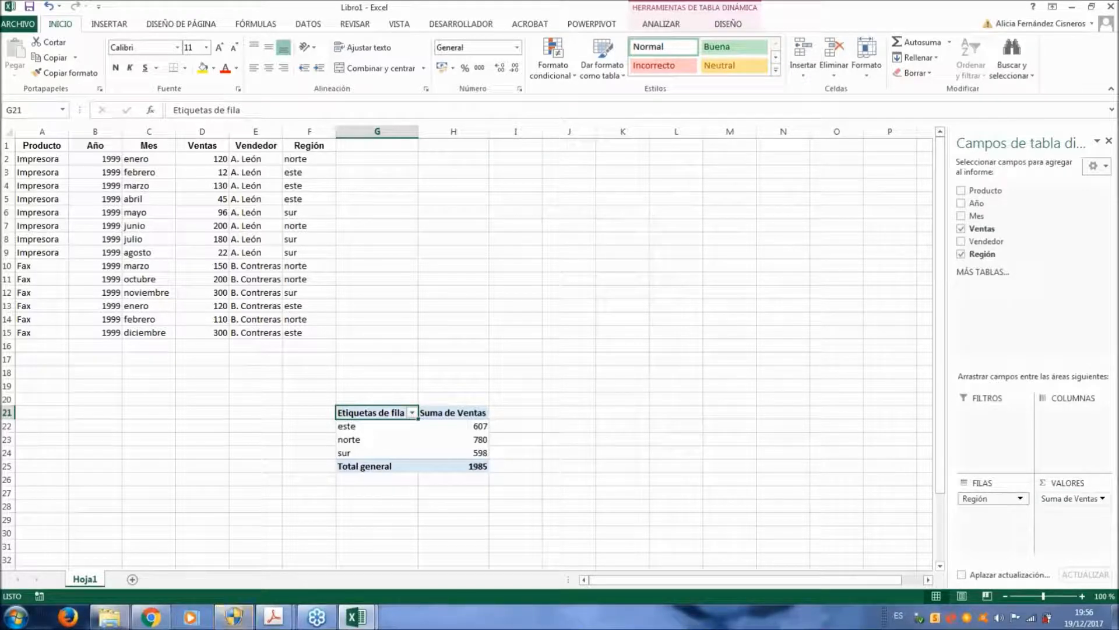
left_click(453, 426)
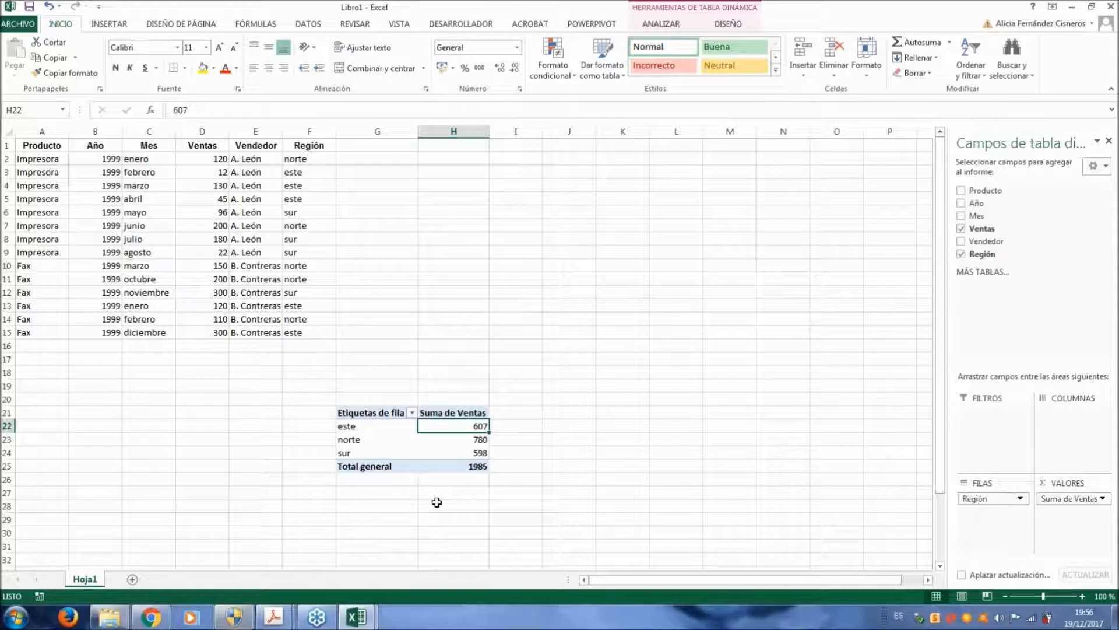
left_click(475, 439)
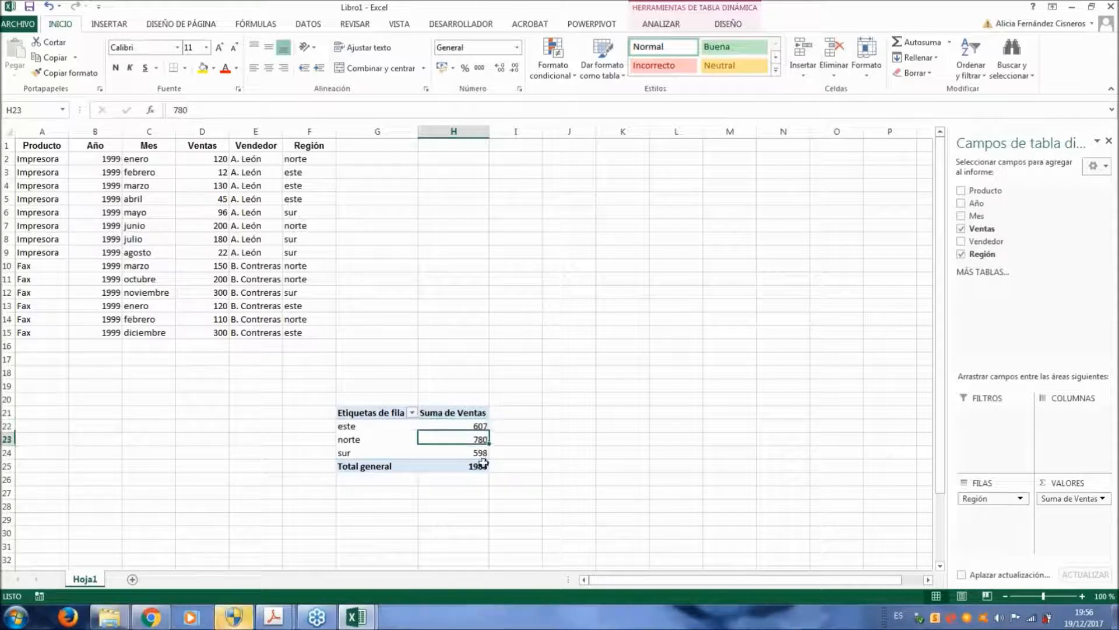
key("Down")
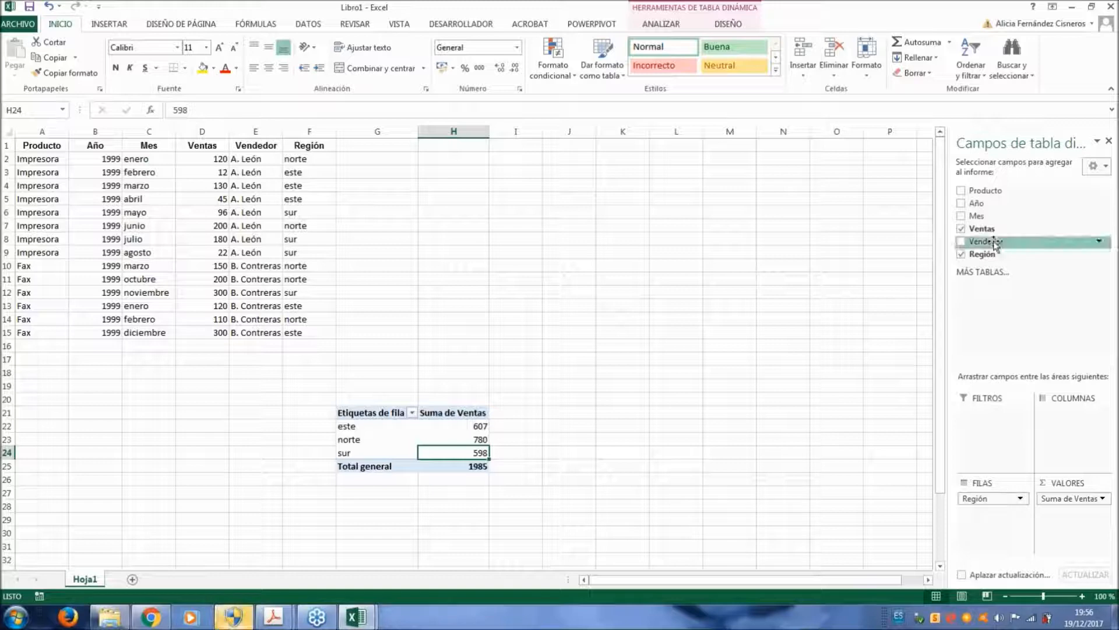
Try Vendedor as a second row field and as the column field, and remove it from the pivot table
left_click_drag(993, 241, 981, 523)
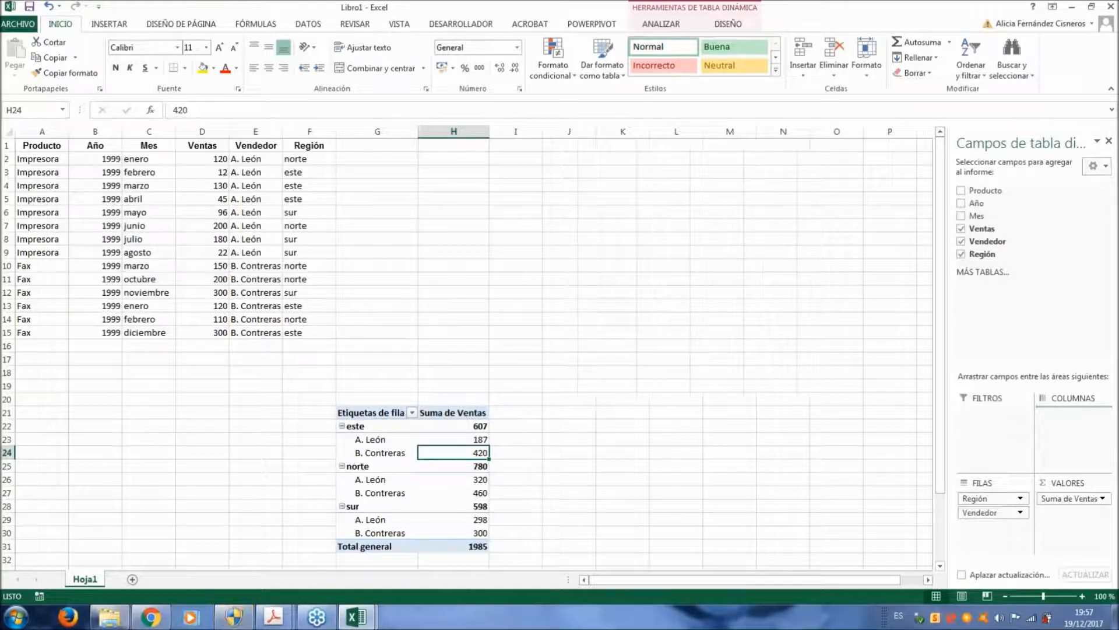
left_click_drag(985, 512, 1073, 415)
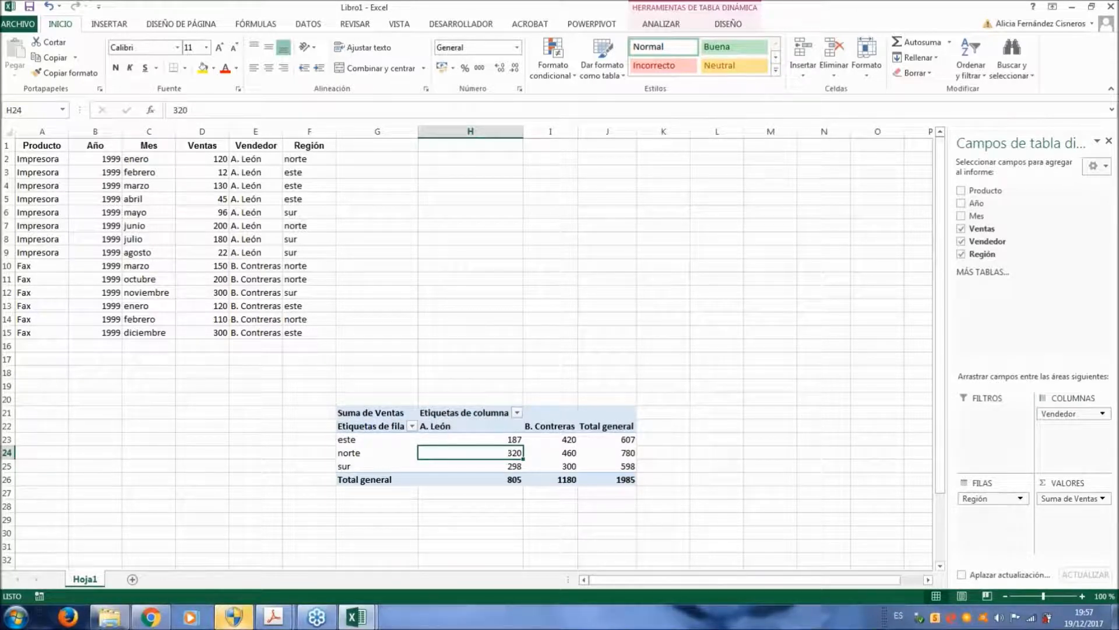
left_click(494, 438)
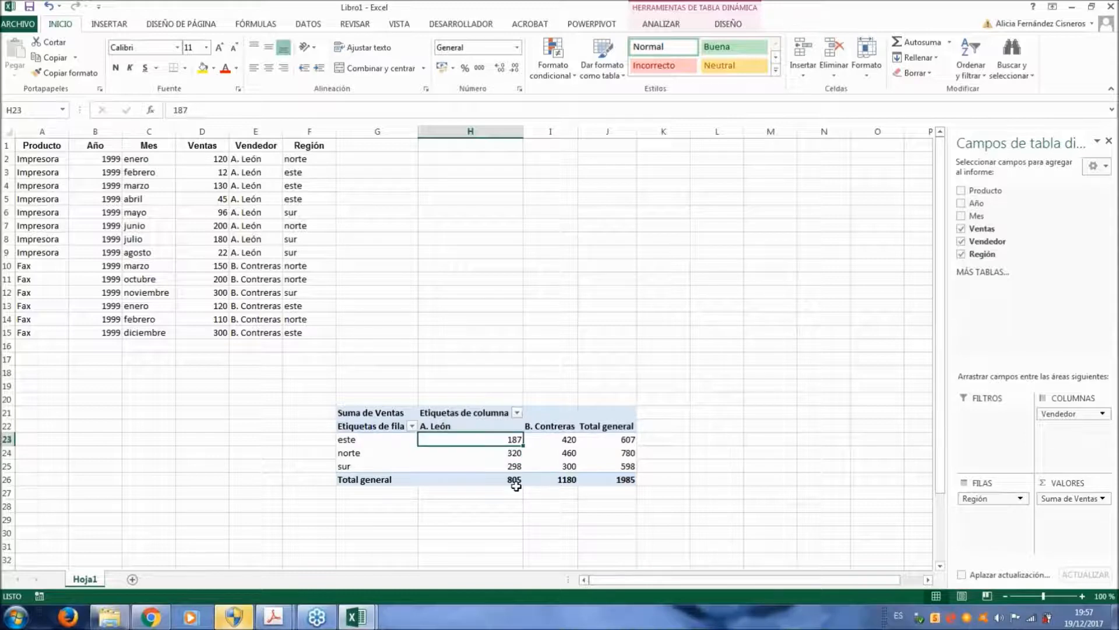
left_click(609, 445)
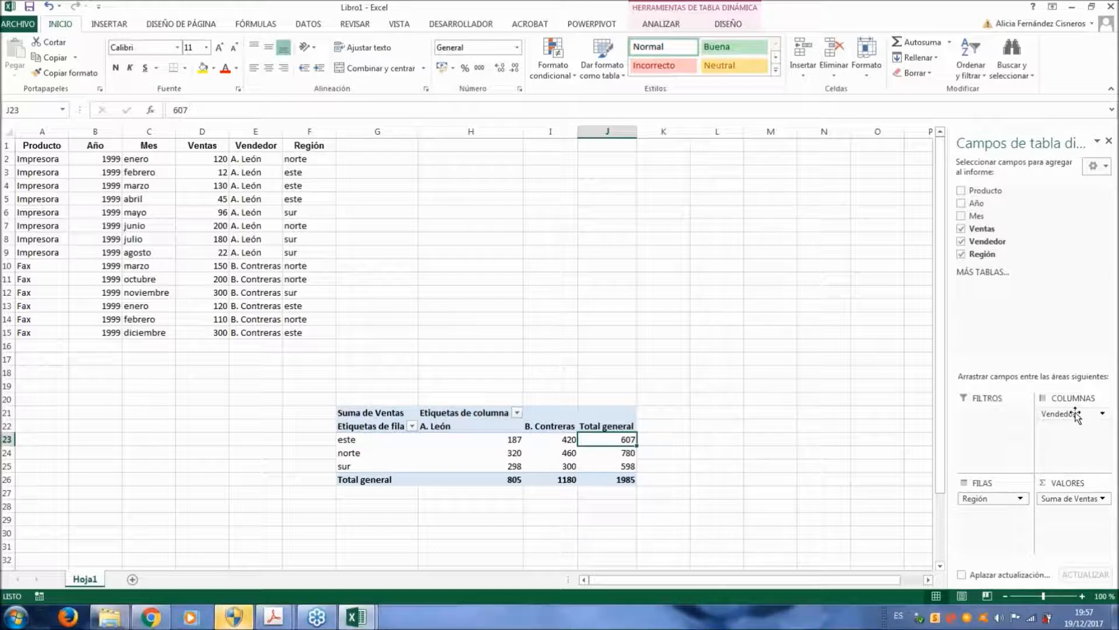
left_click_drag(1075, 413, 1075, 414)
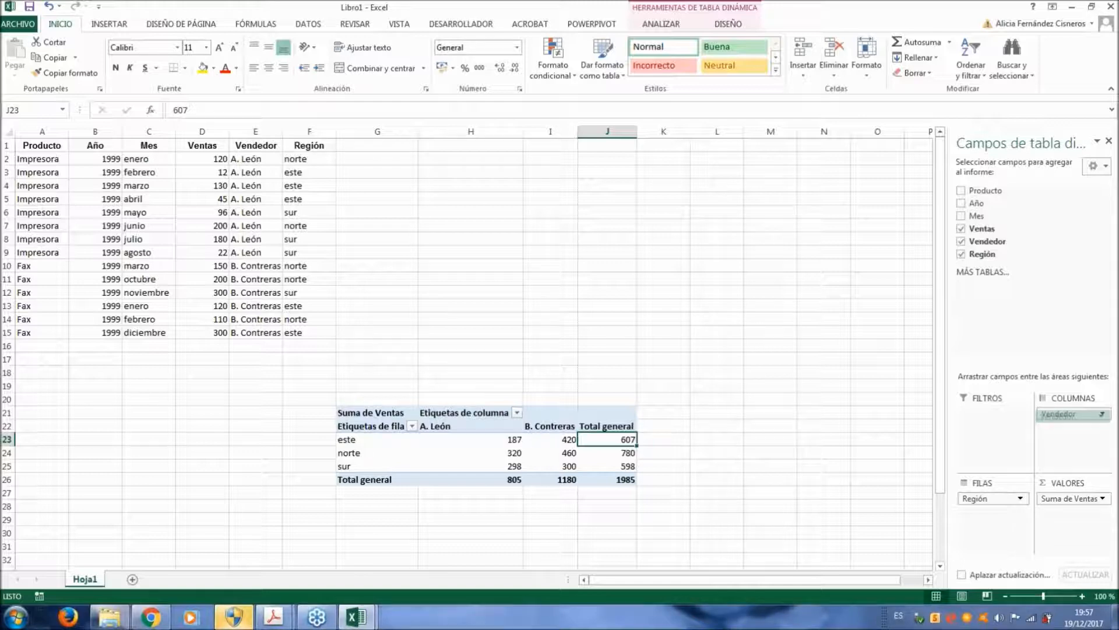
left_click_drag(1074, 414, 803, 398)
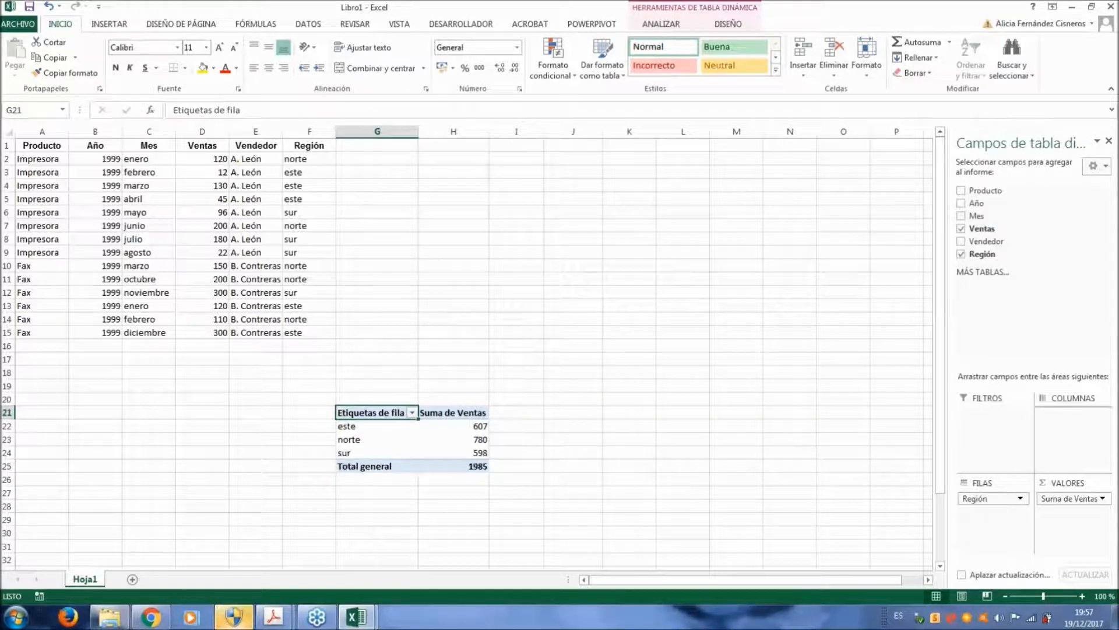
Add Mes to the columns area of the pivot table and compare the este region's monthly sales with its total
left_click_drag(977, 215, 1073, 424)
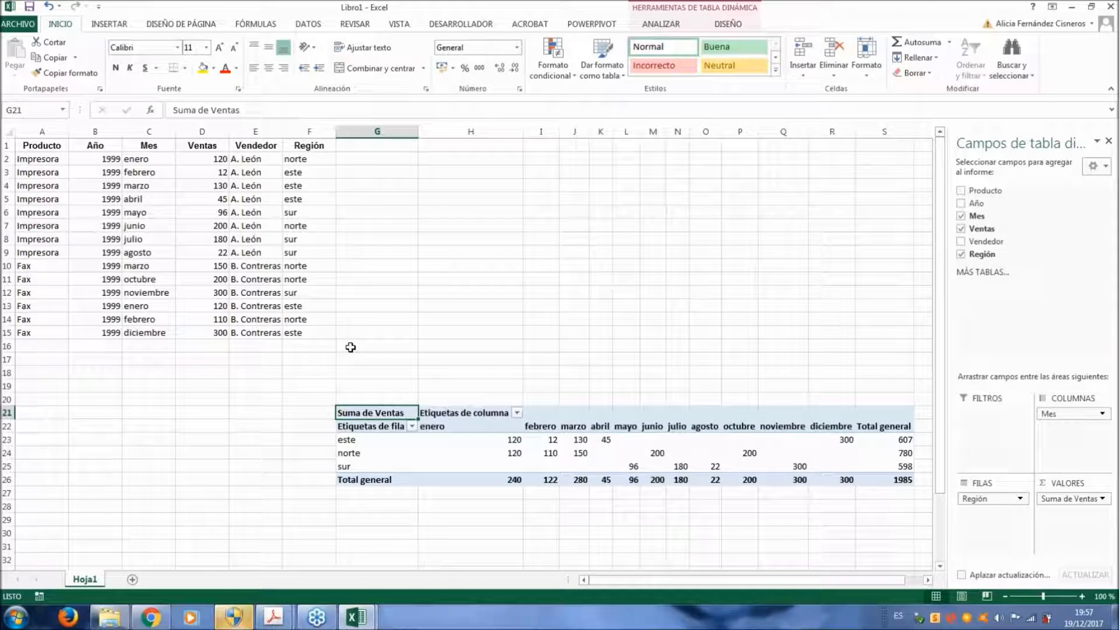
left_click(908, 441)
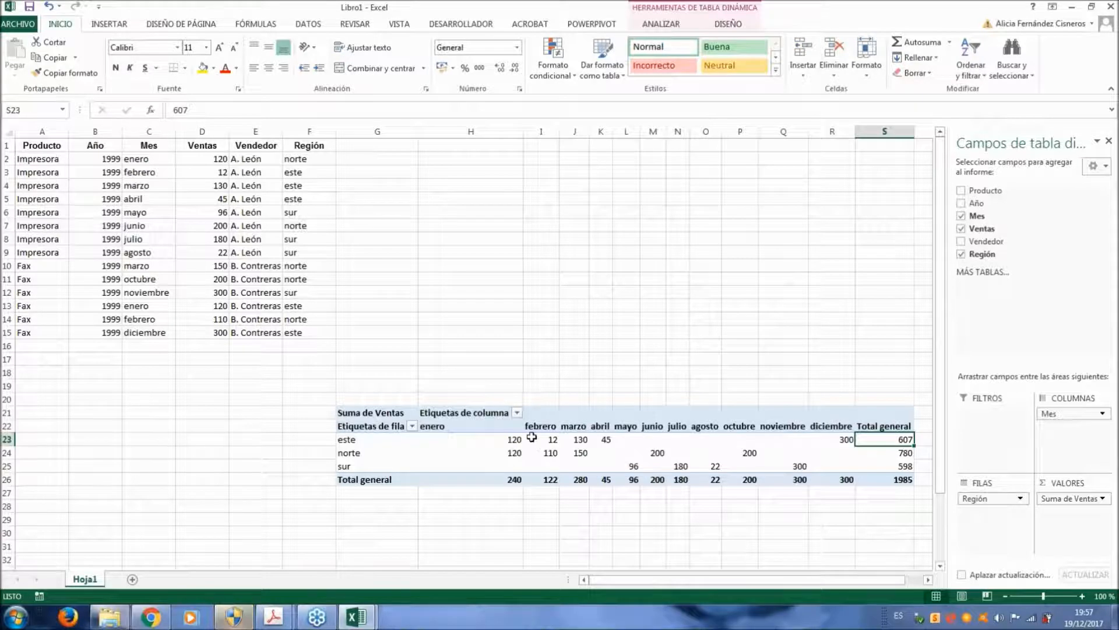
left_click_drag(519, 439, 839, 439)
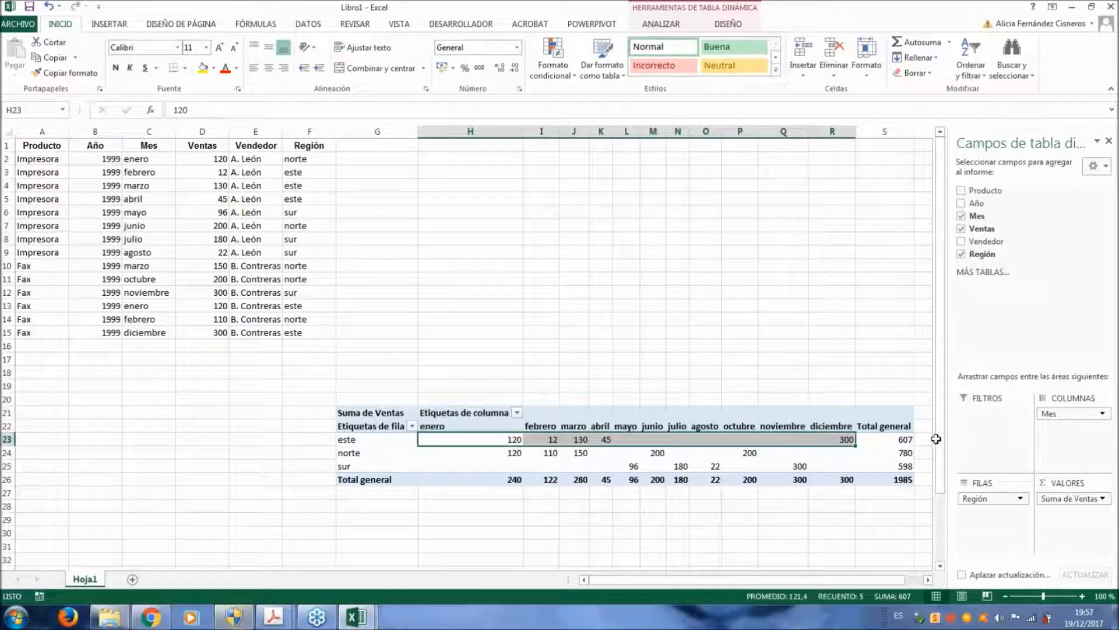
left_click(892, 439)
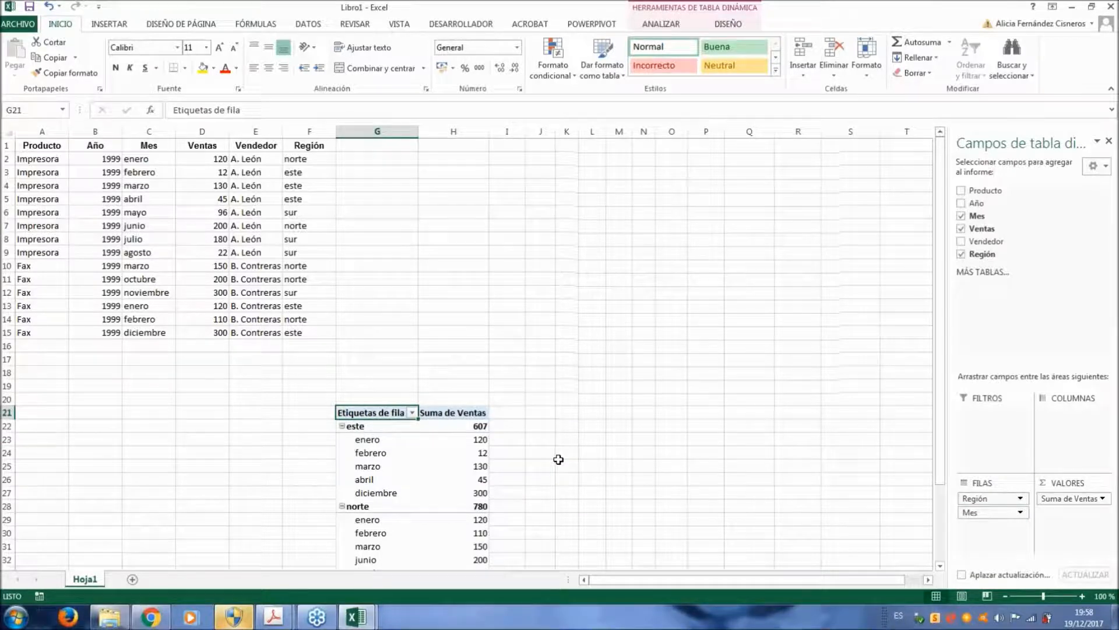
Add a column headed facturado in cell G1, next to Región in the source data
scroll(558, 459, "down", 4)
scroll(559, 459, "up", 1)
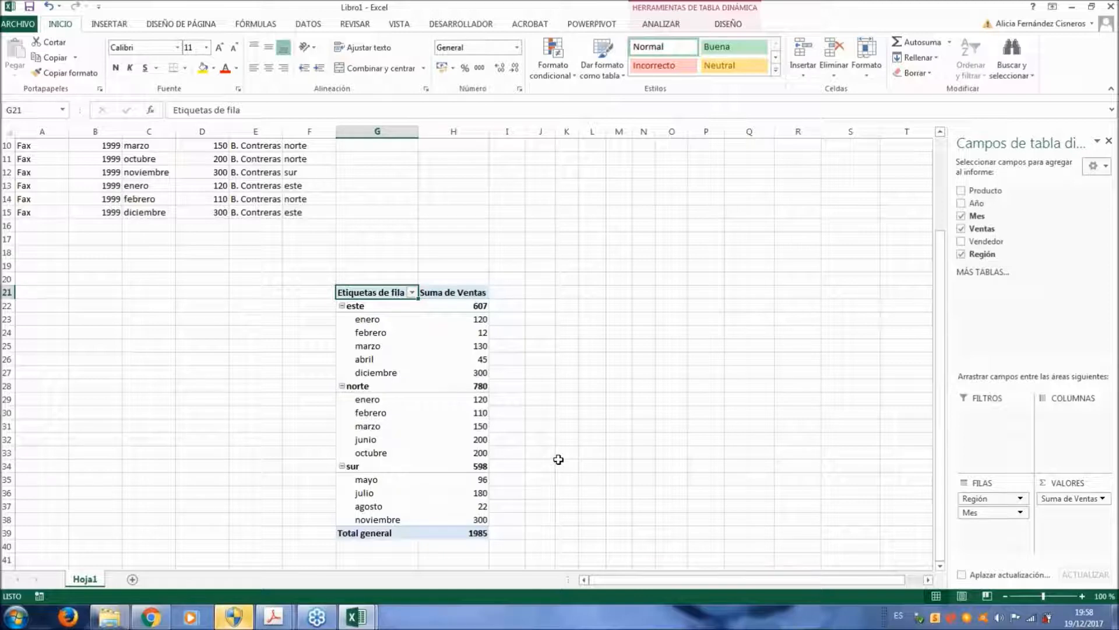
left_click(267, 186)
scroll(270, 212, "up", 3)
left_click(370, 146)
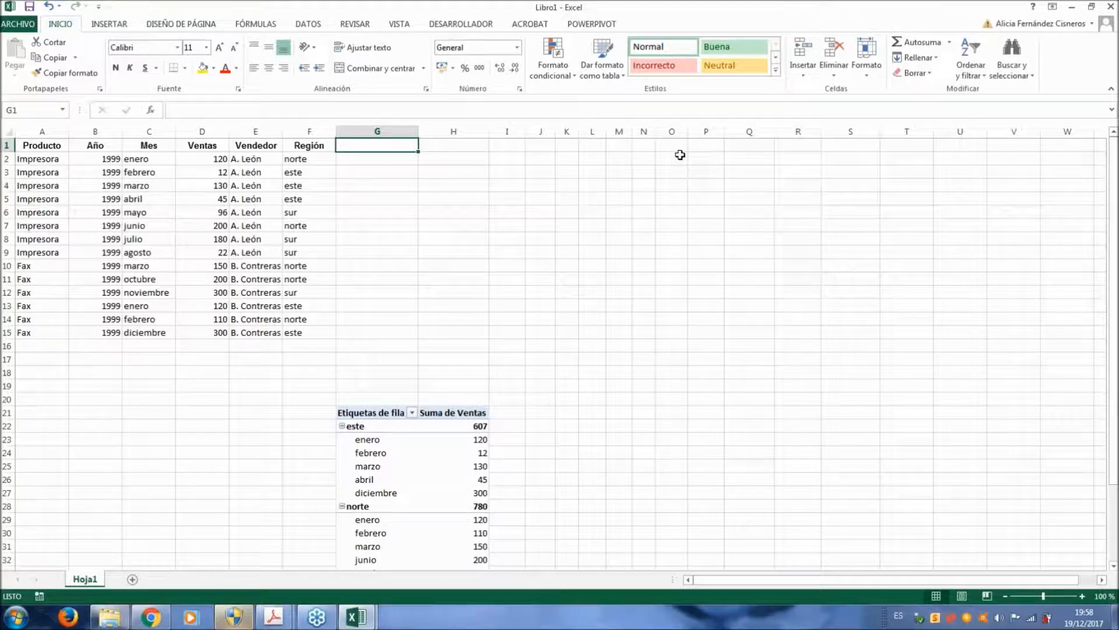
type("fac")
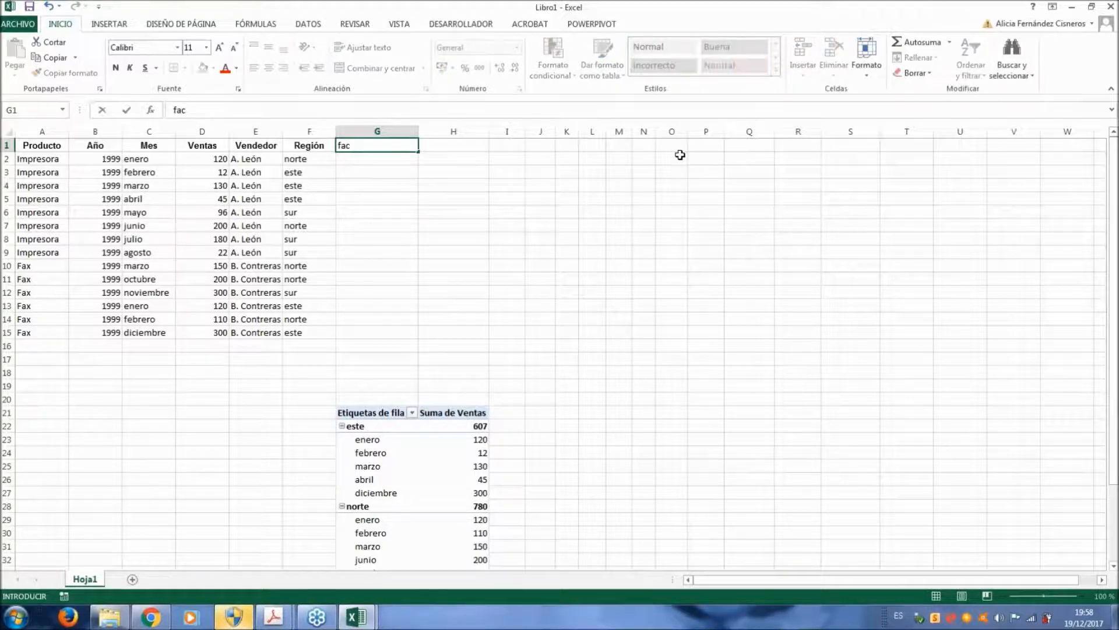
type("turado")
key("Return")
Fill facturado for the Impresora rows, G2 to G9, with si, si, no, no, si, si, no, no
type("si")
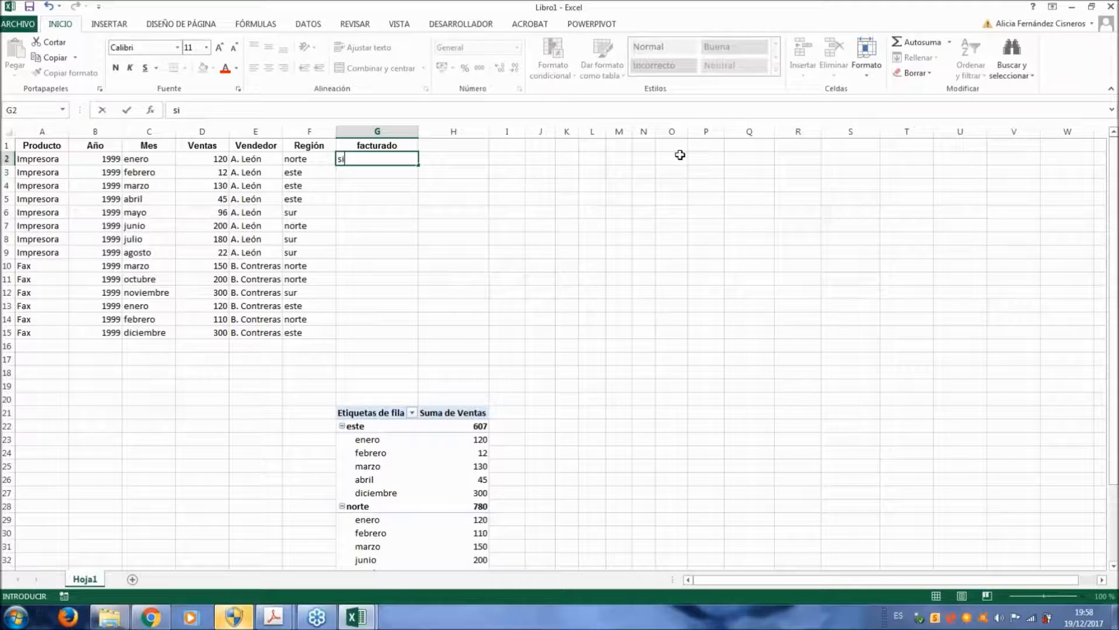
key("ctrl+Return")
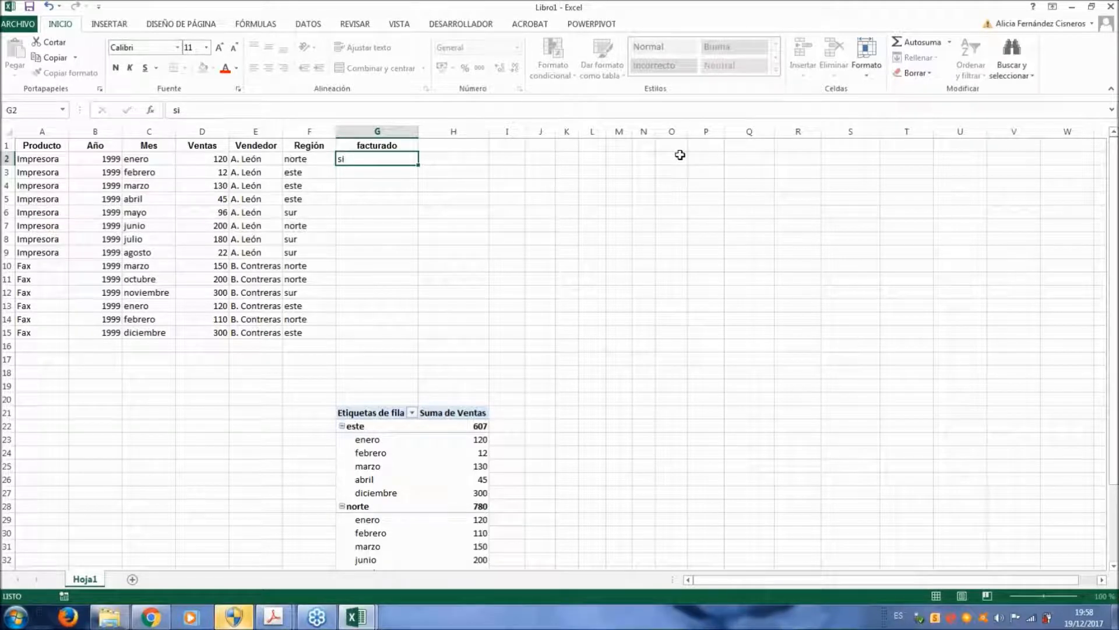
key("Return")
type("si")
key("Return")
type("no")
key("ctrl+Return")
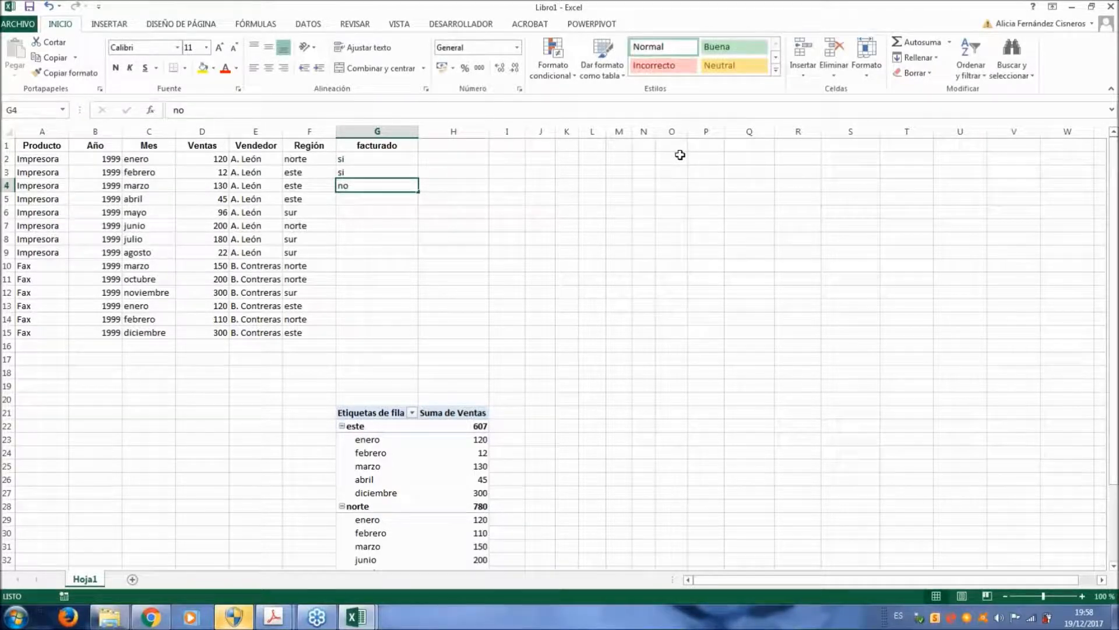
key("Return")
type("no")
key("ctrl+Return")
key("Return")
type("si")
key("Return")
type("si")
key("Return")
type("no")
key("ctrl+Return")
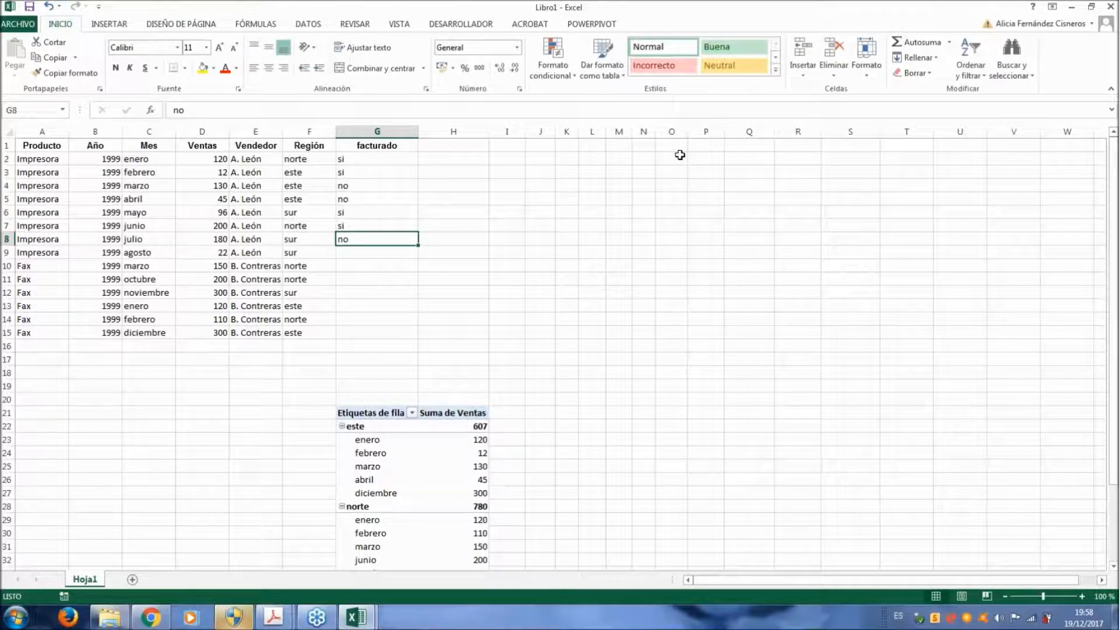
key("Return")
type("no")
key("ctrl+Return")
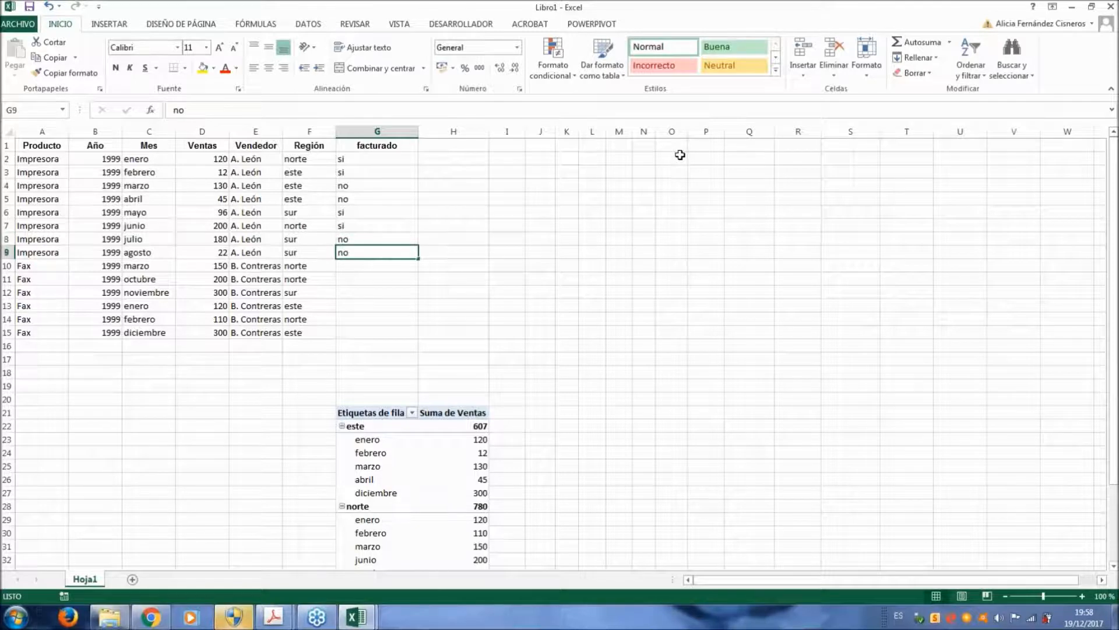
Fill facturado for the Fax rows, G10 to G15, with no, no, si, si, si, no
key("Return")
type("no")
key("Return")
type("no")
key("Return")
type("si")
key("ctrl+Return")
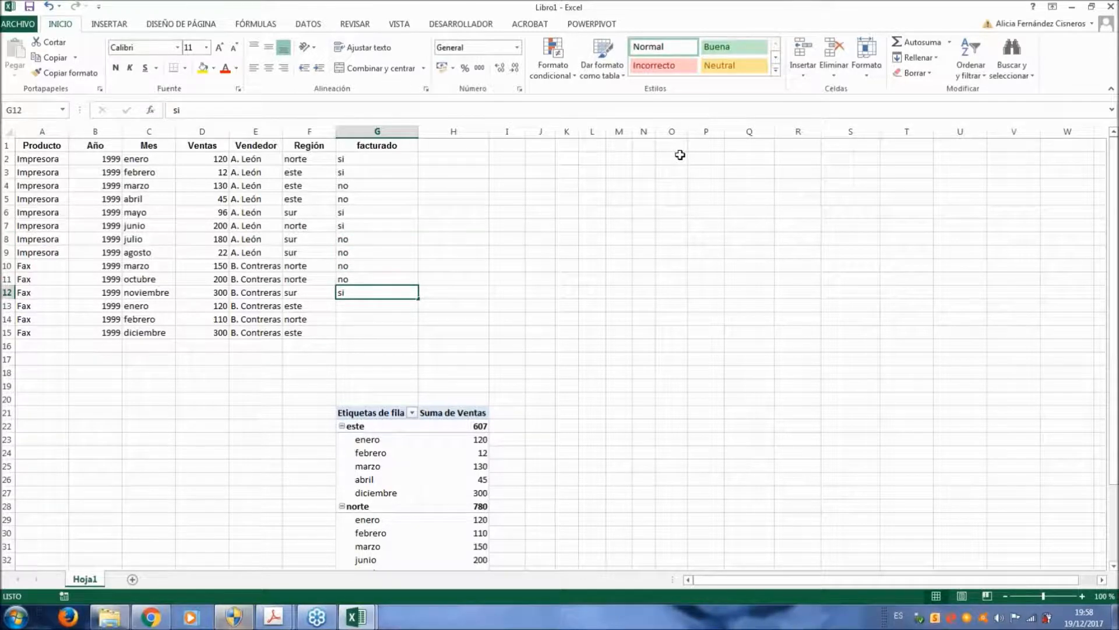
key("Return")
type("si")
key("ctrl+Return")
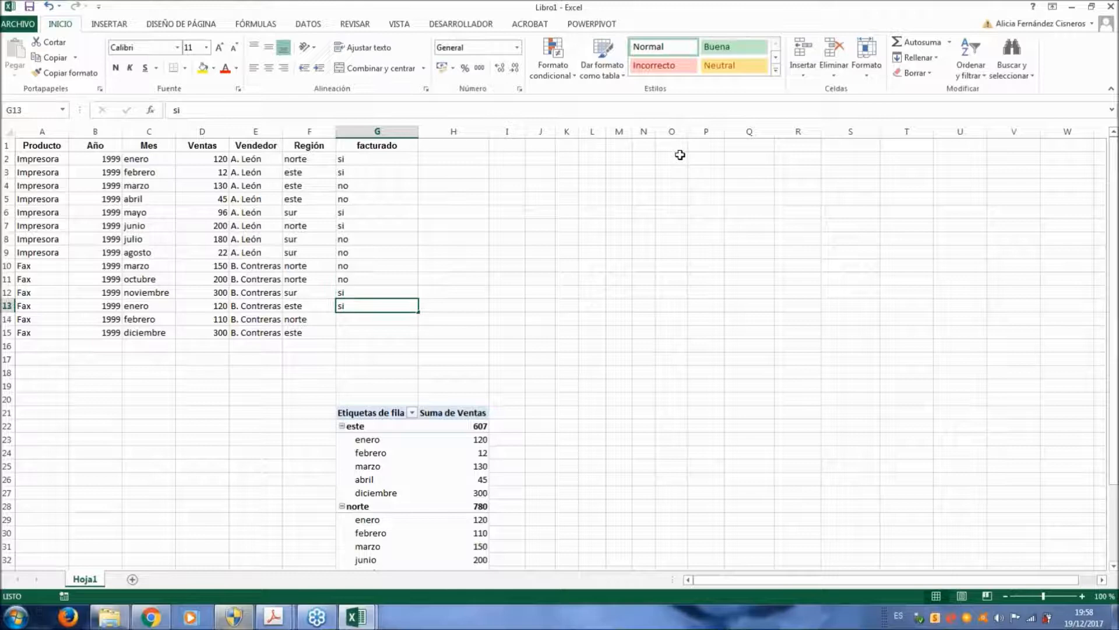
key("Return")
type("si")
key("Return")
type("no")
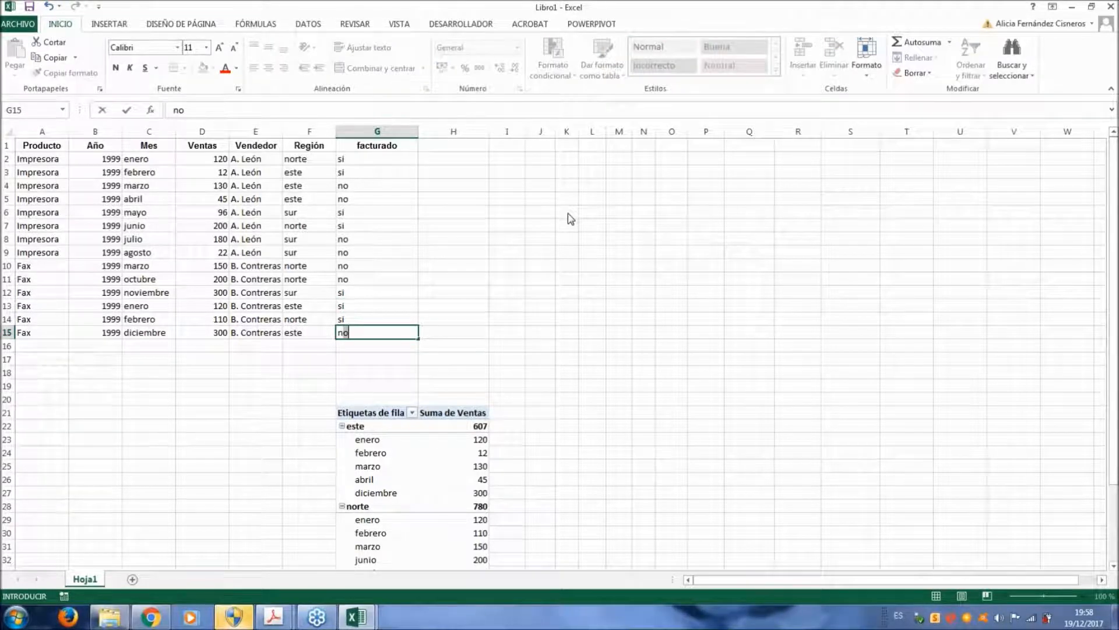
Change the pivot table's data source to range A1:G15 of Hoja1, so that it includes the facturado column
left_click(467, 466)
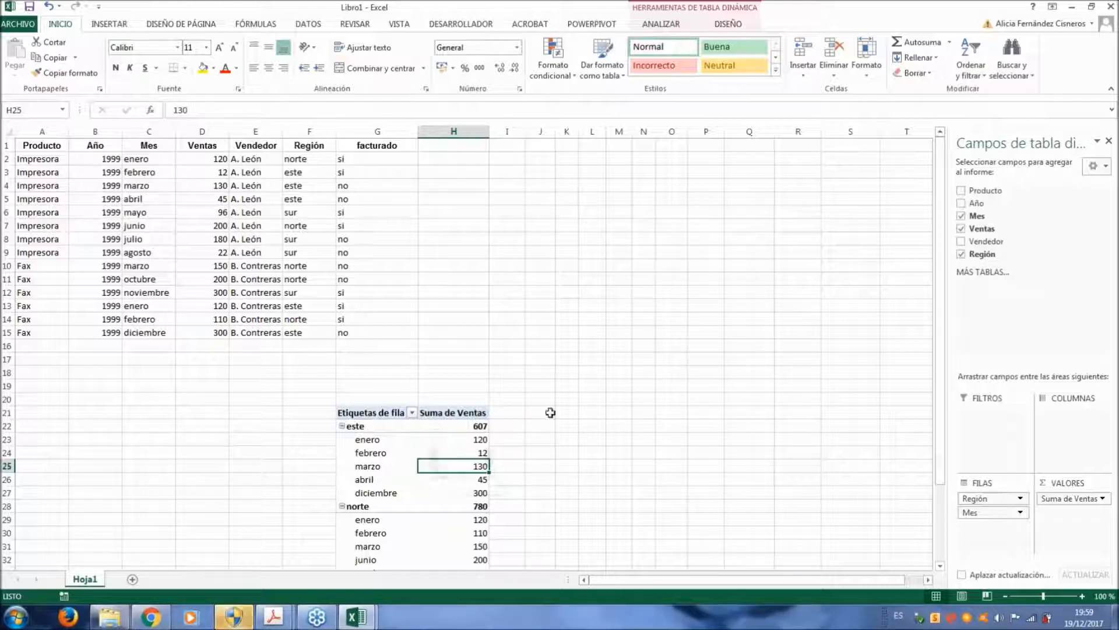
key("Up")
key("Up")
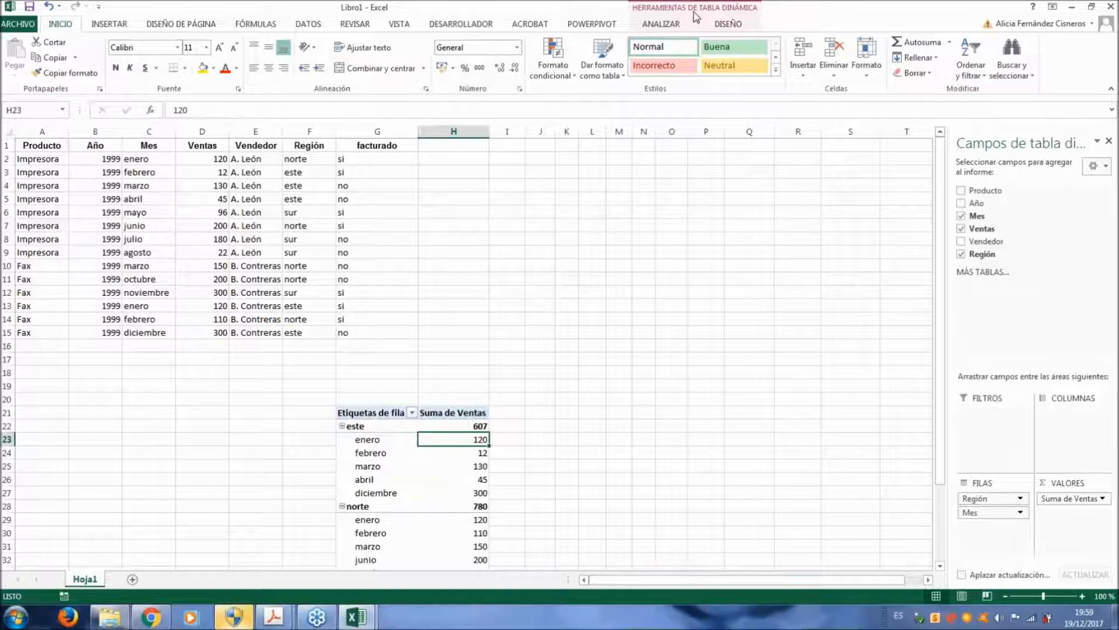
left_click(658, 26)
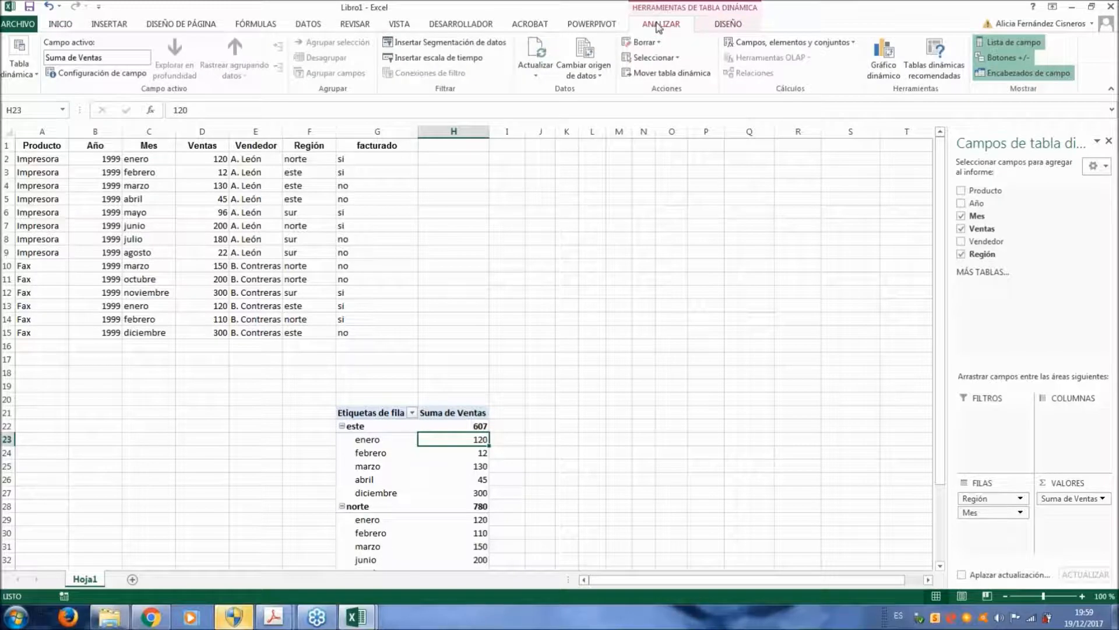
left_click(727, 26)
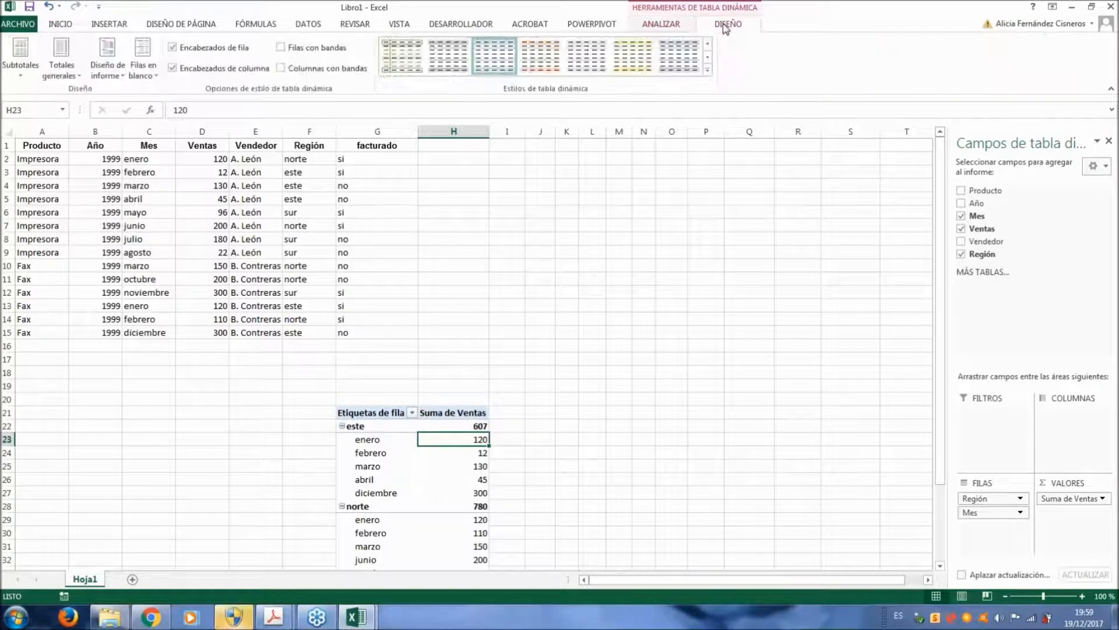
left_click(658, 26)
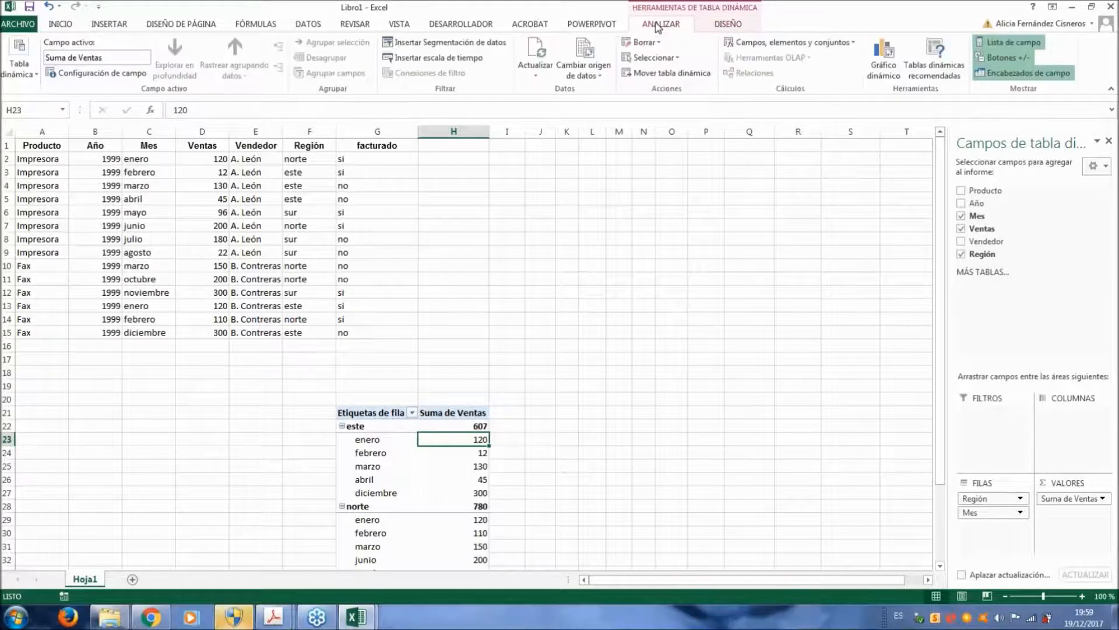
left_click(593, 75)
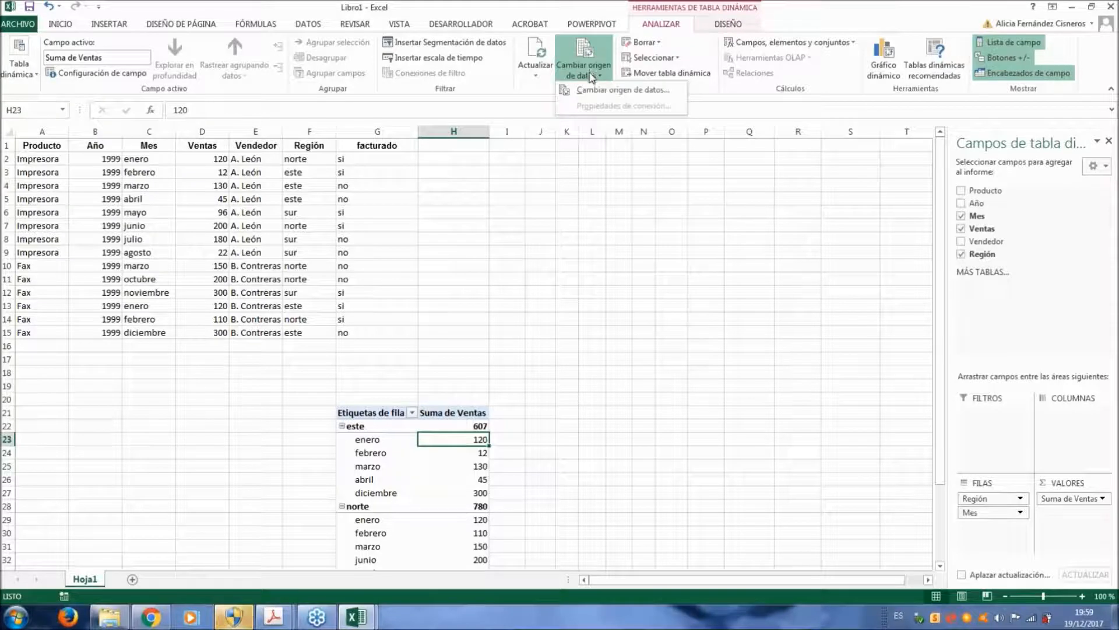
left_click(603, 93)
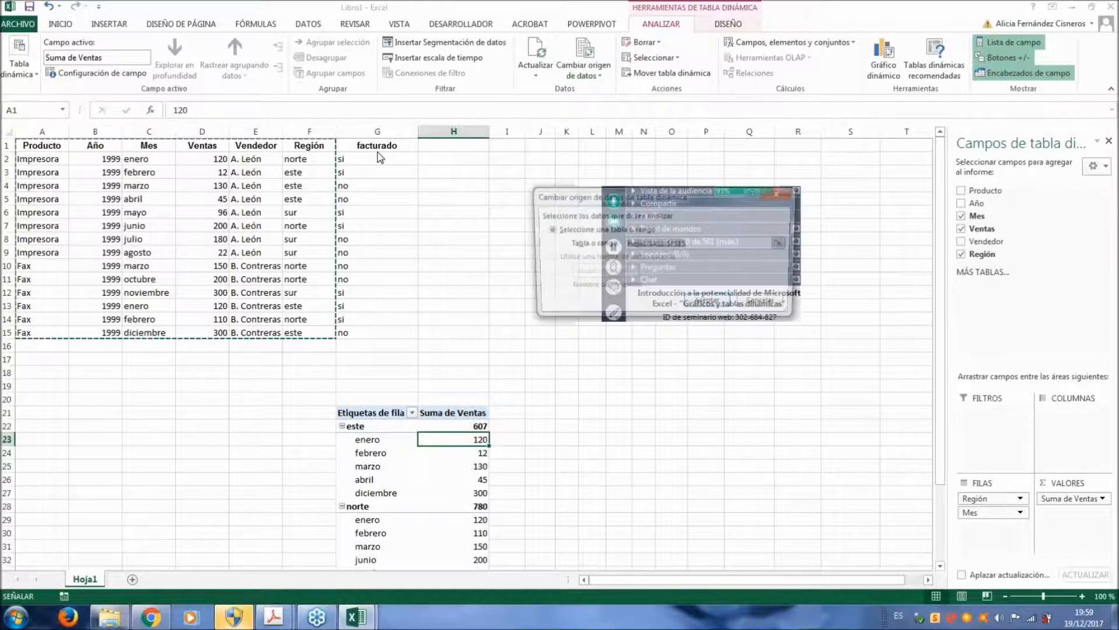
key("Delete")
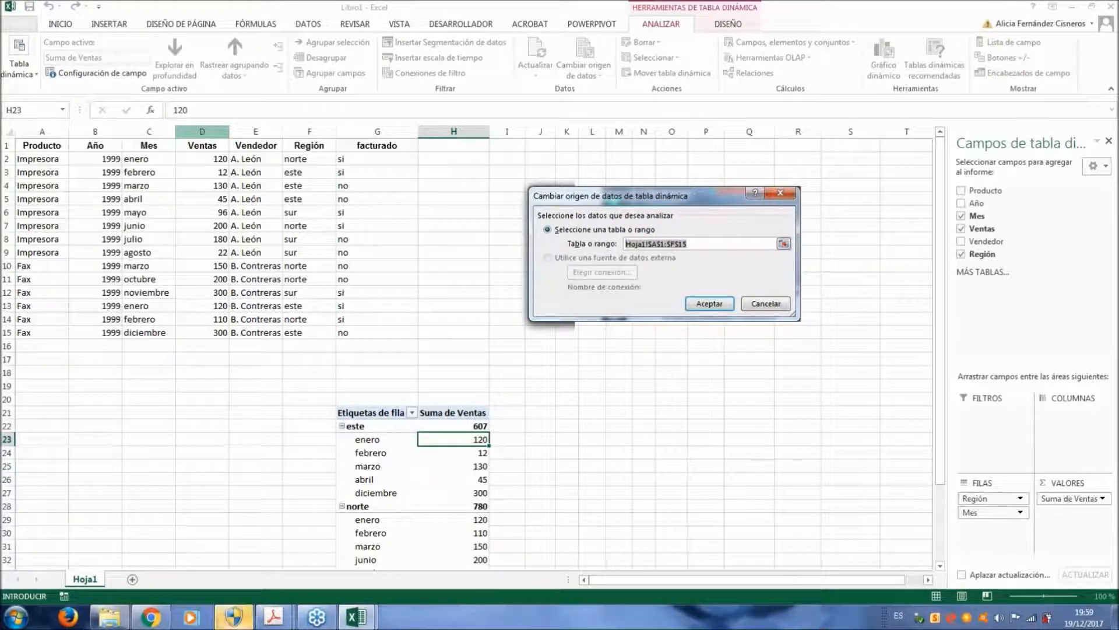
key("BackSpace")
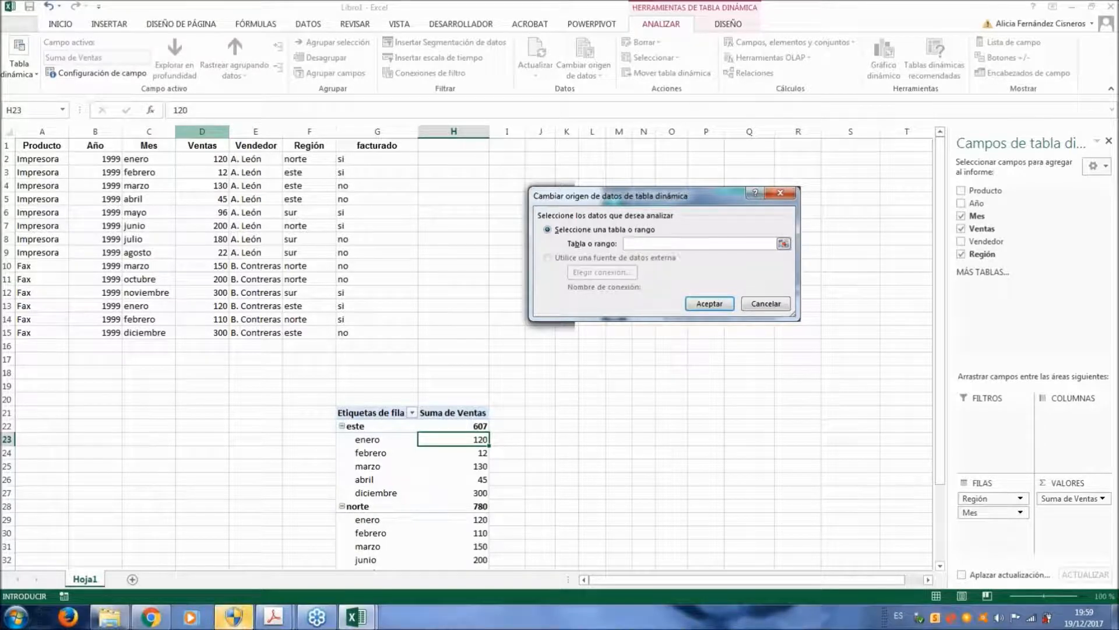
left_click_drag(42, 145, 407, 332)
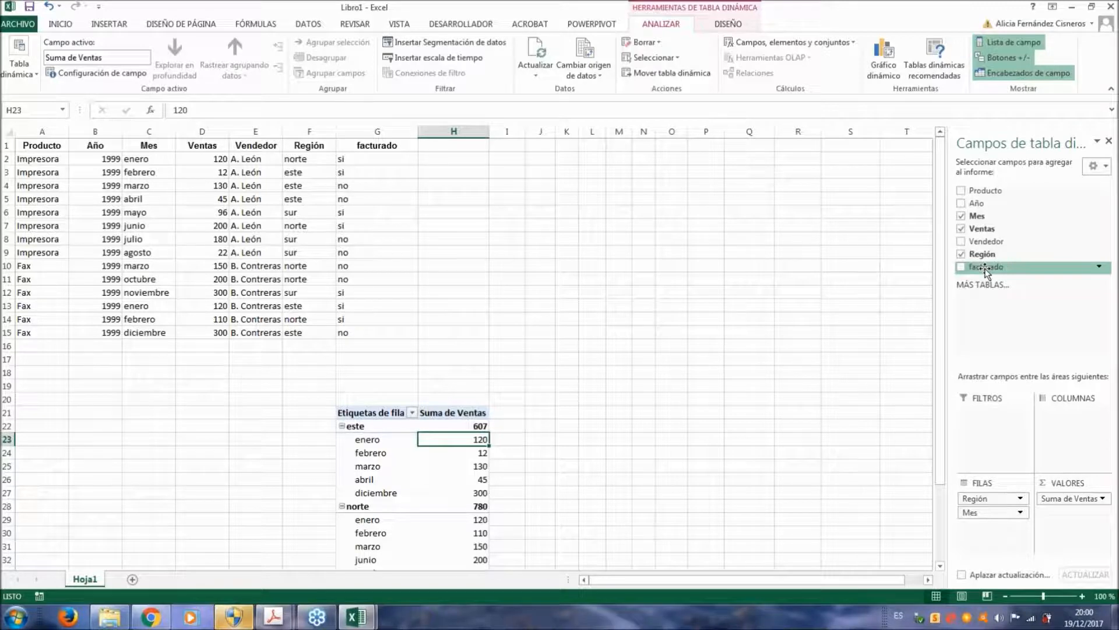
Place facturado in the columns area and Producto in the filters area of the pivot table
left_click_drag(986, 270, 1076, 418)
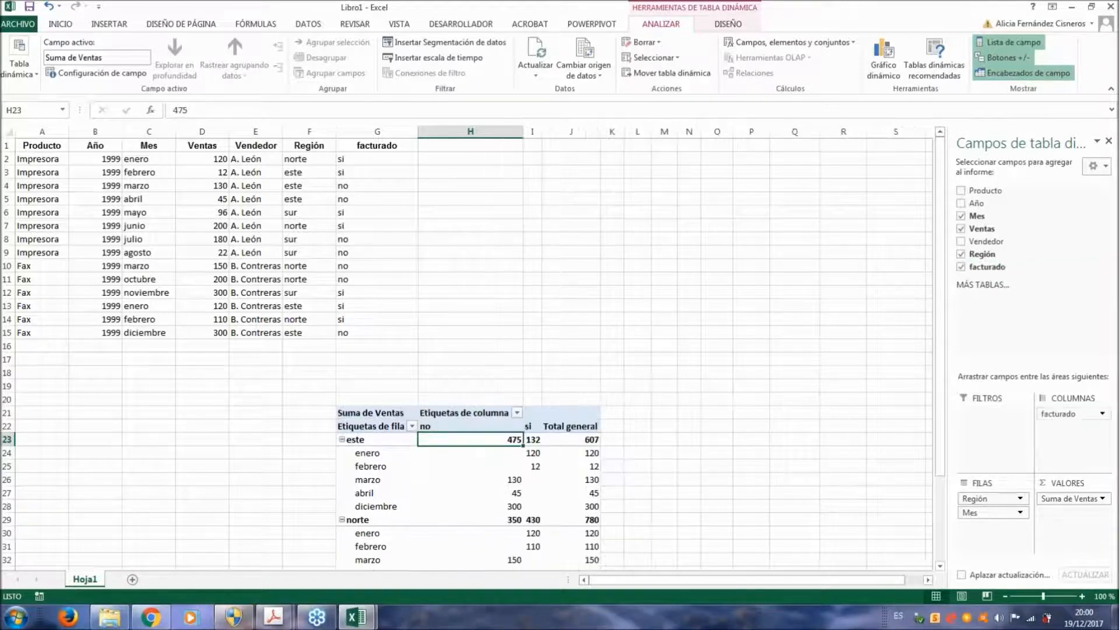
left_click(503, 506)
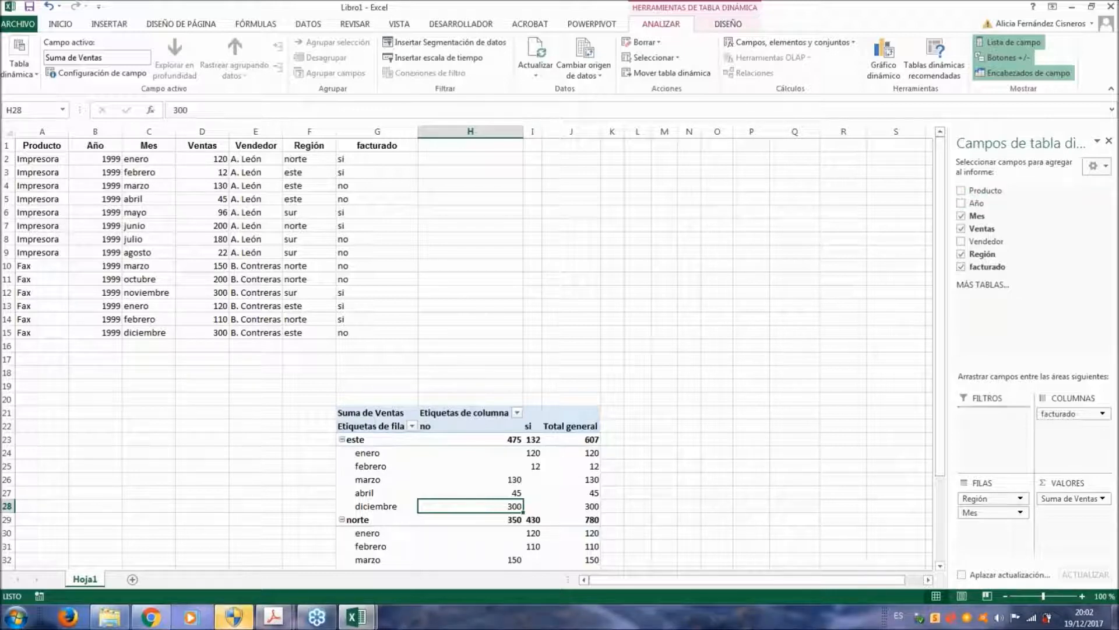
left_click_drag(985, 191, 993, 421)
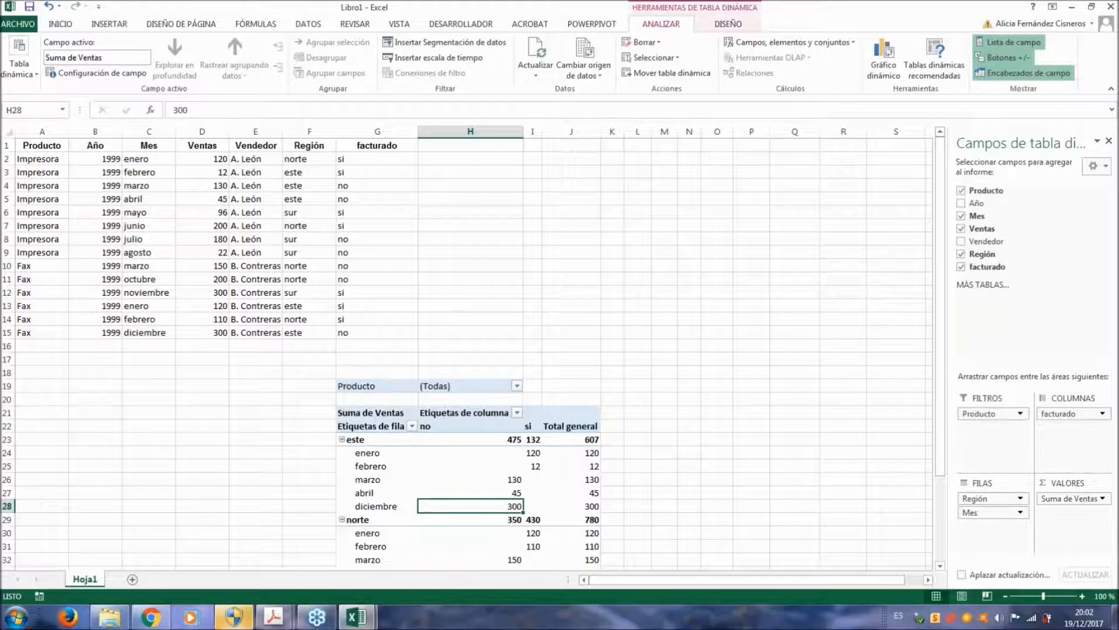
Filter the pivot table by the product Fax, and set the Producto filter back to (Todas)
left_click(377, 386)
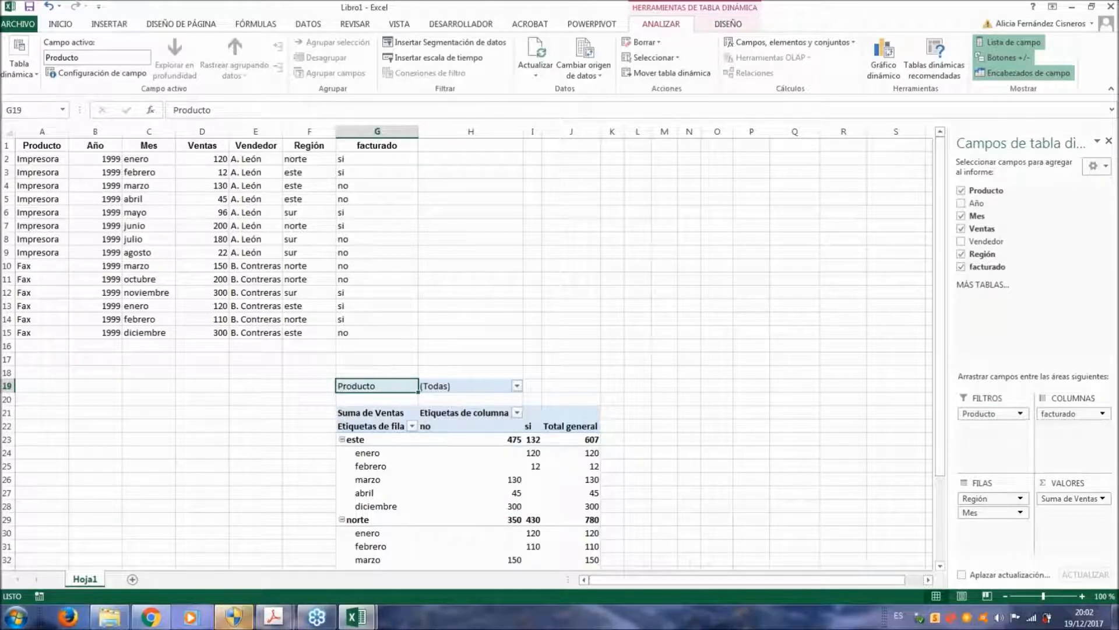
left_click(516, 385)
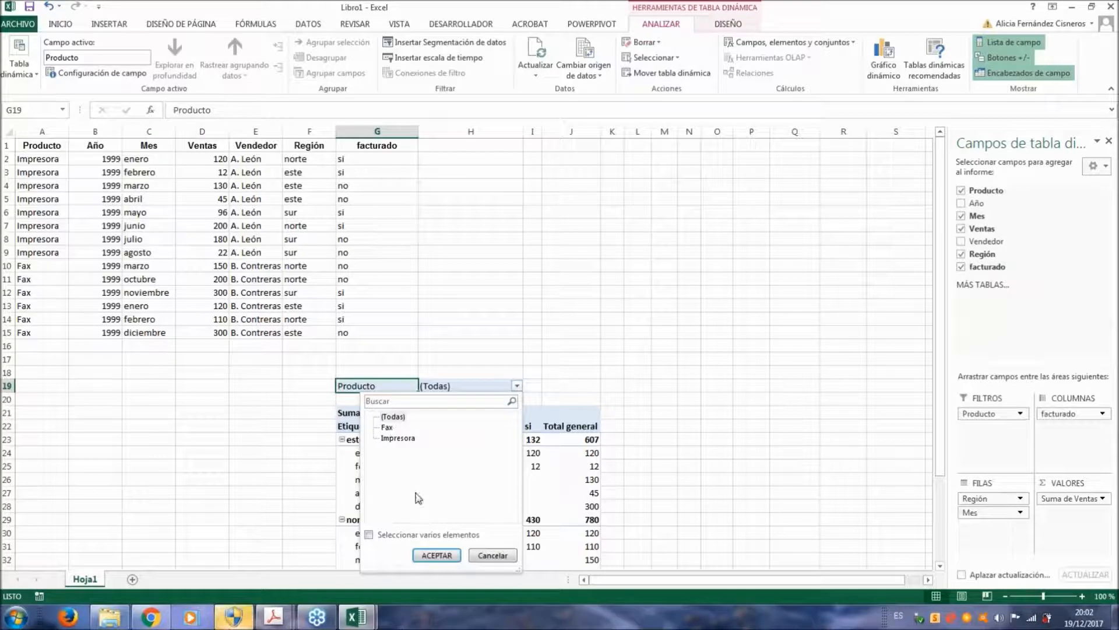
left_click(493, 556)
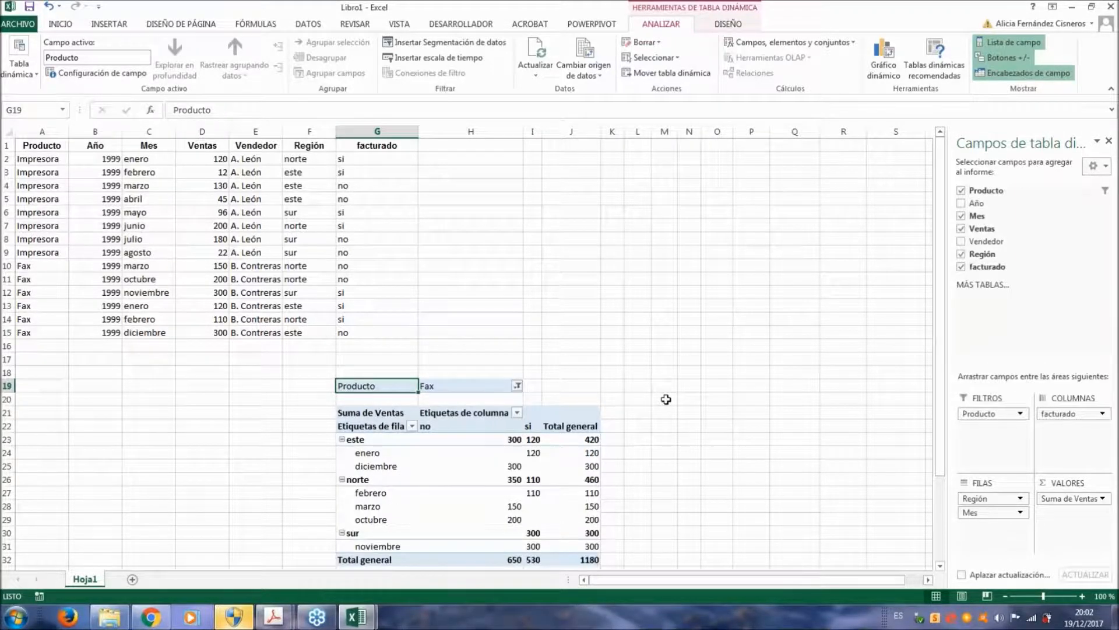
scroll(415, 392, "down", 1)
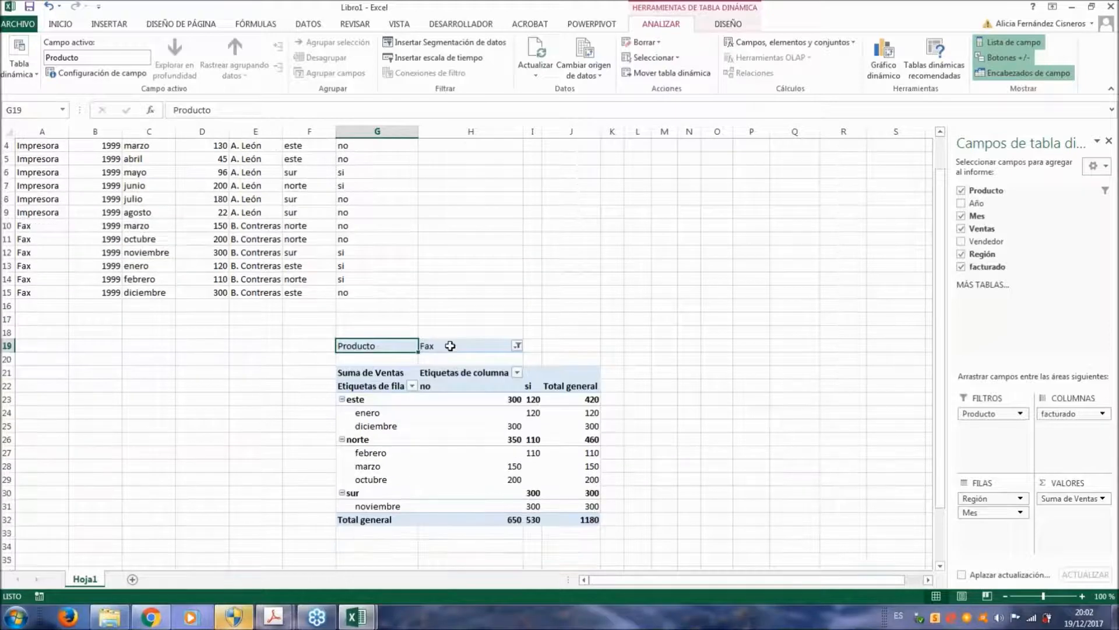
left_click(450, 346)
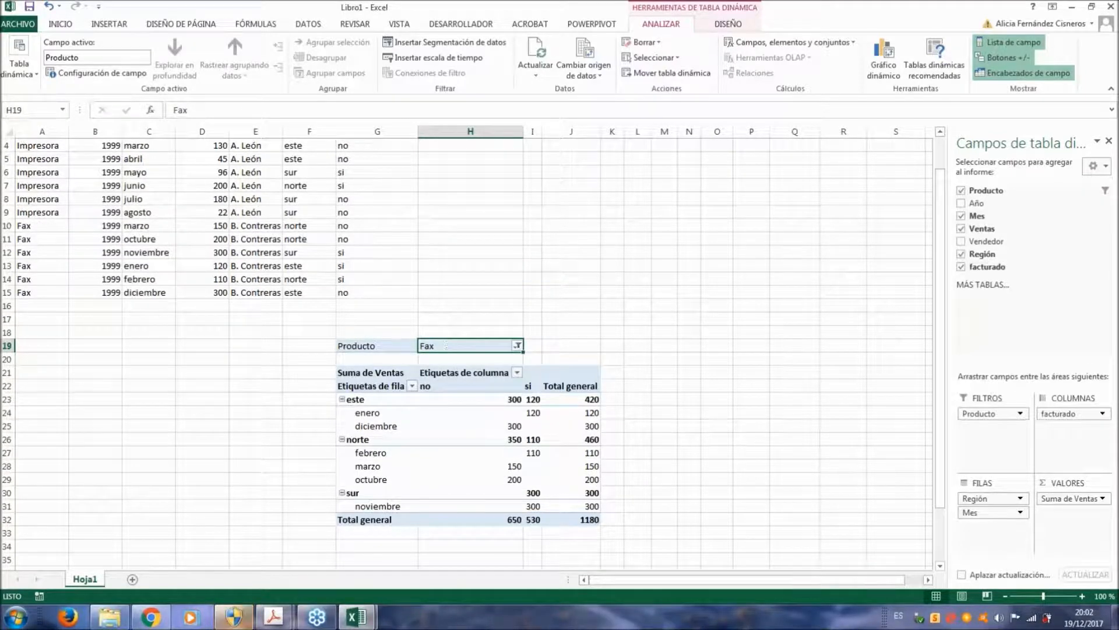
left_click(517, 346)
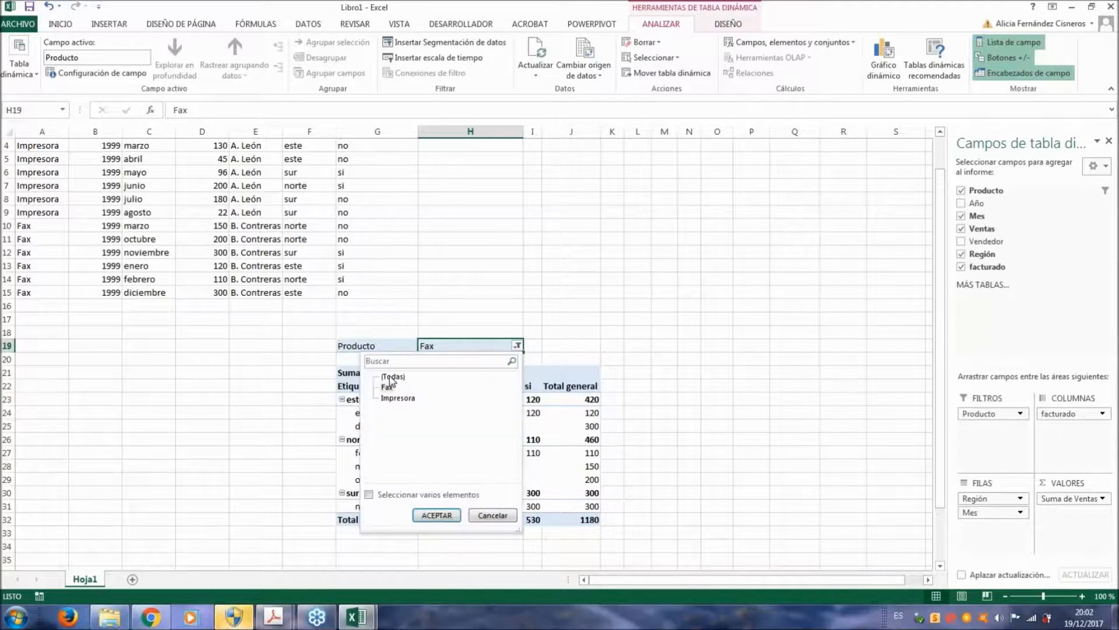
left_click(392, 377)
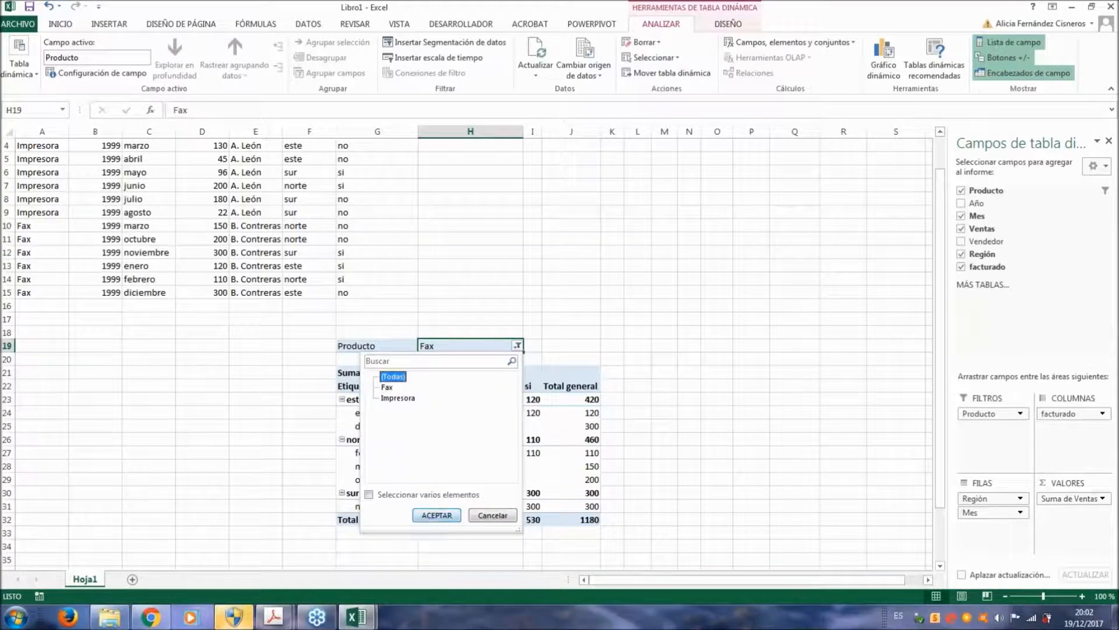
left_click(437, 515)
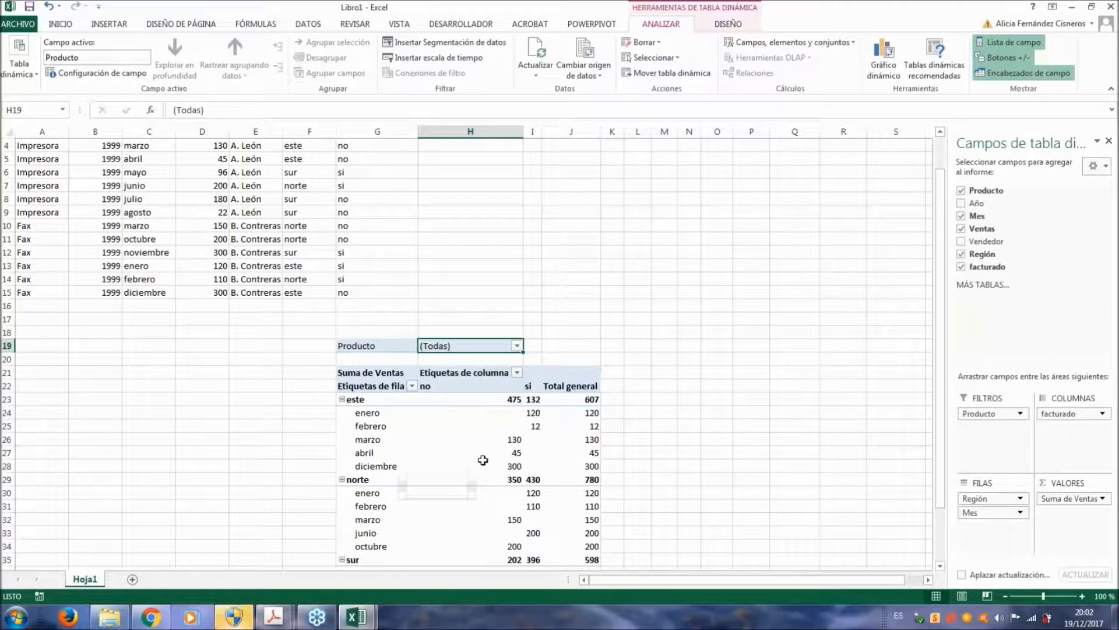
left_click(623, 453)
scroll(622, 453, "down", 2)
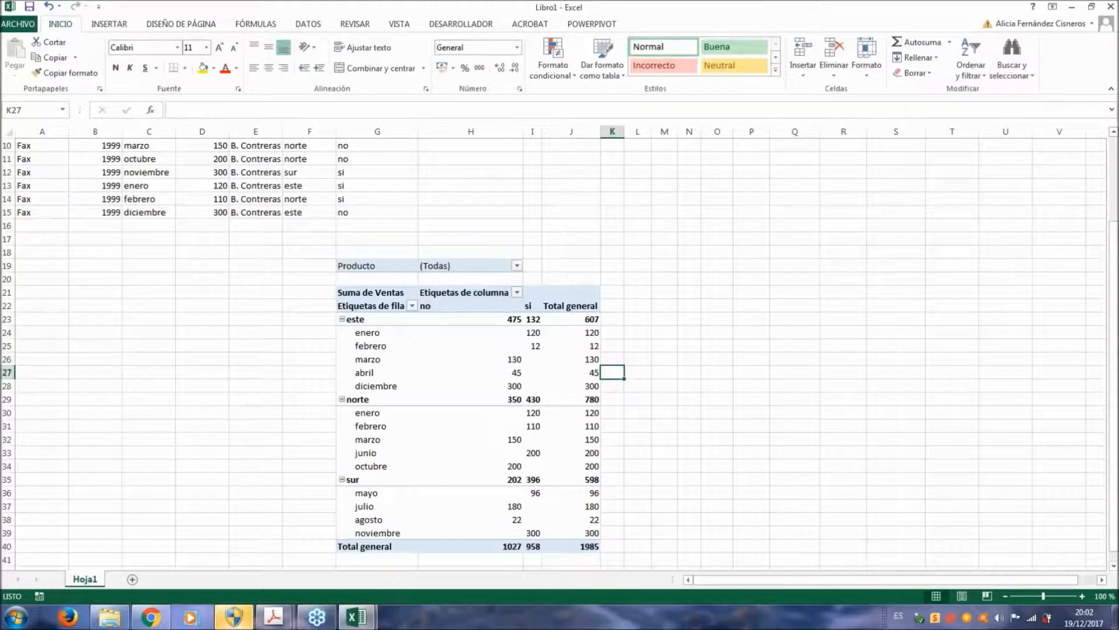
left_click(470, 439)
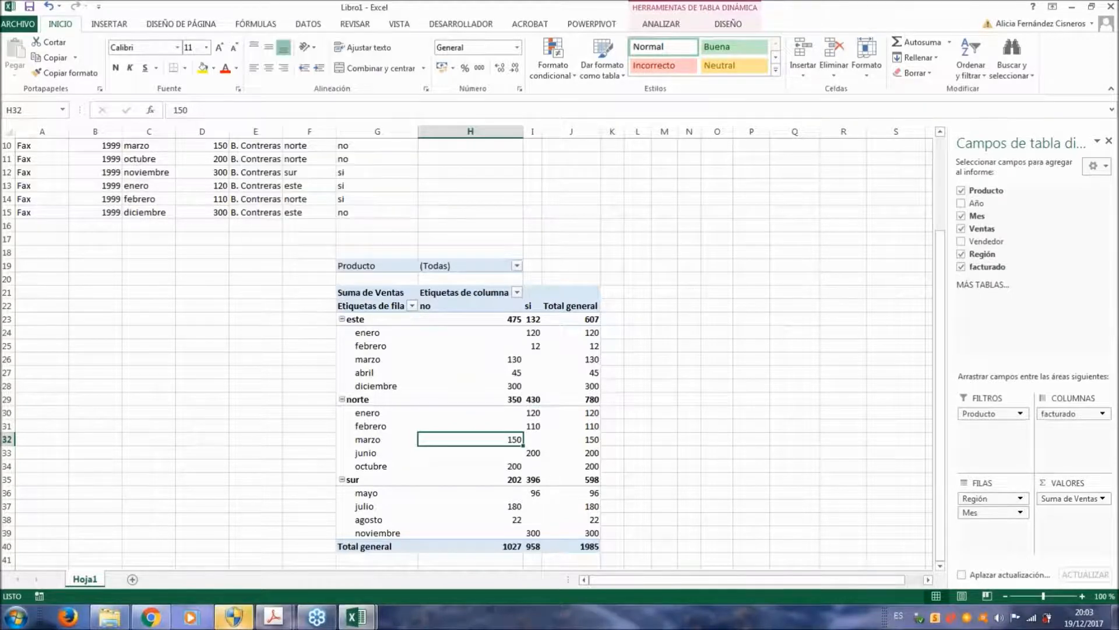
left_click(373, 399)
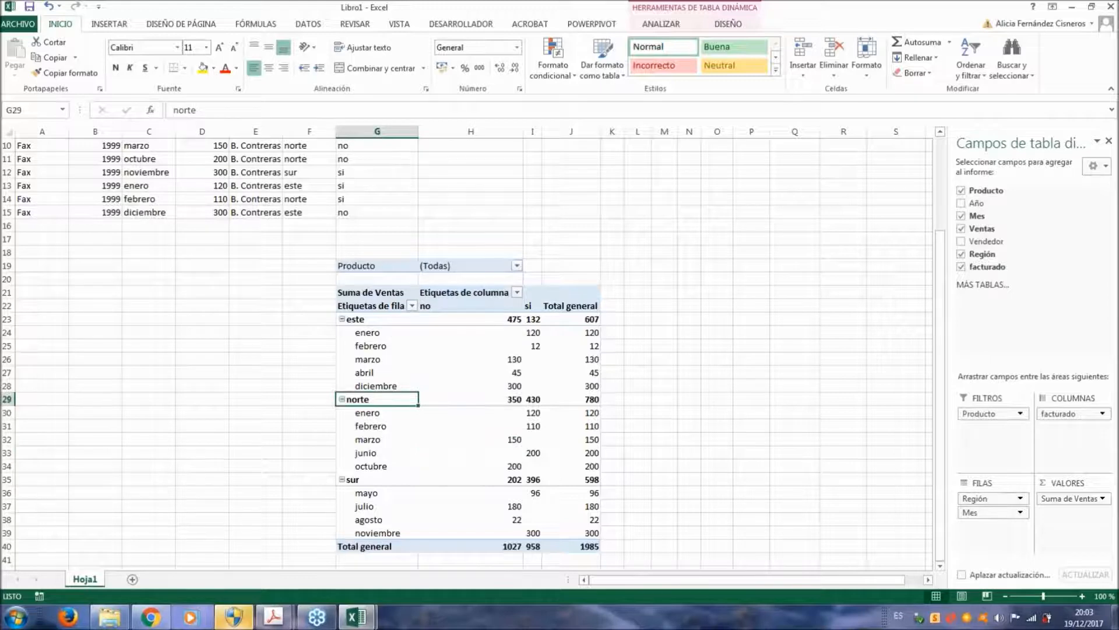
Filter the pivot table's row labels to show only the region sur
left_click(413, 305)
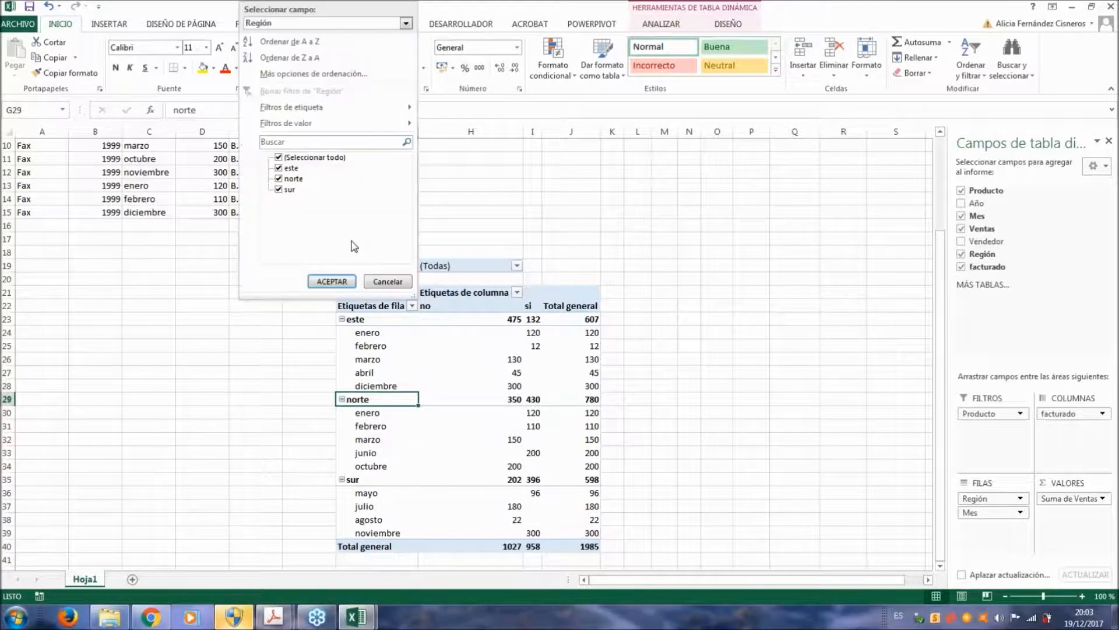
left_click(280, 157)
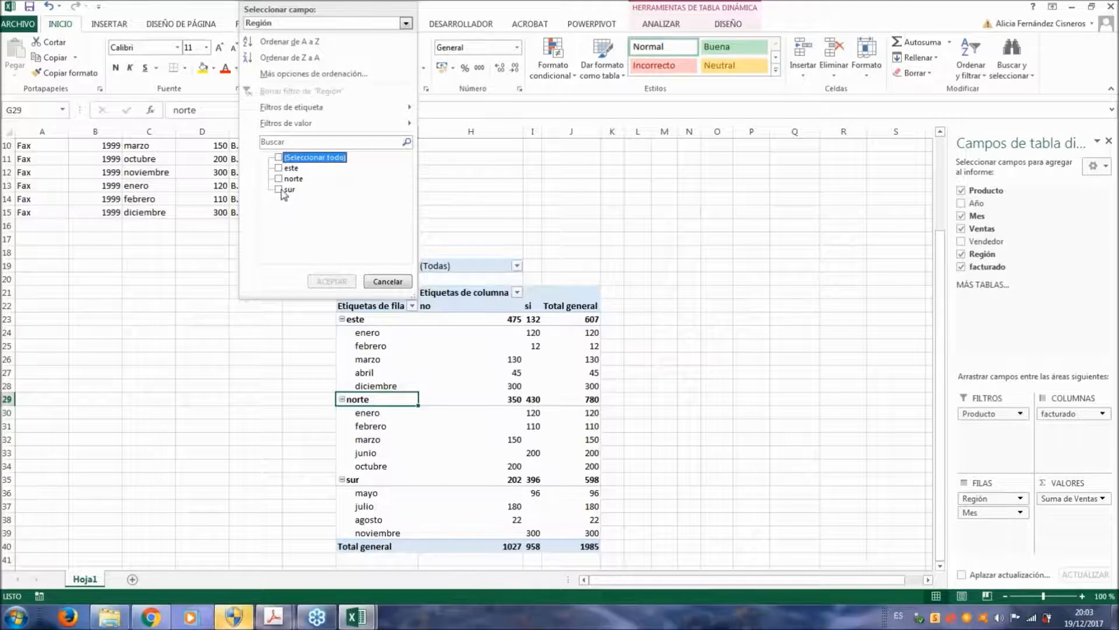
left_click(280, 189)
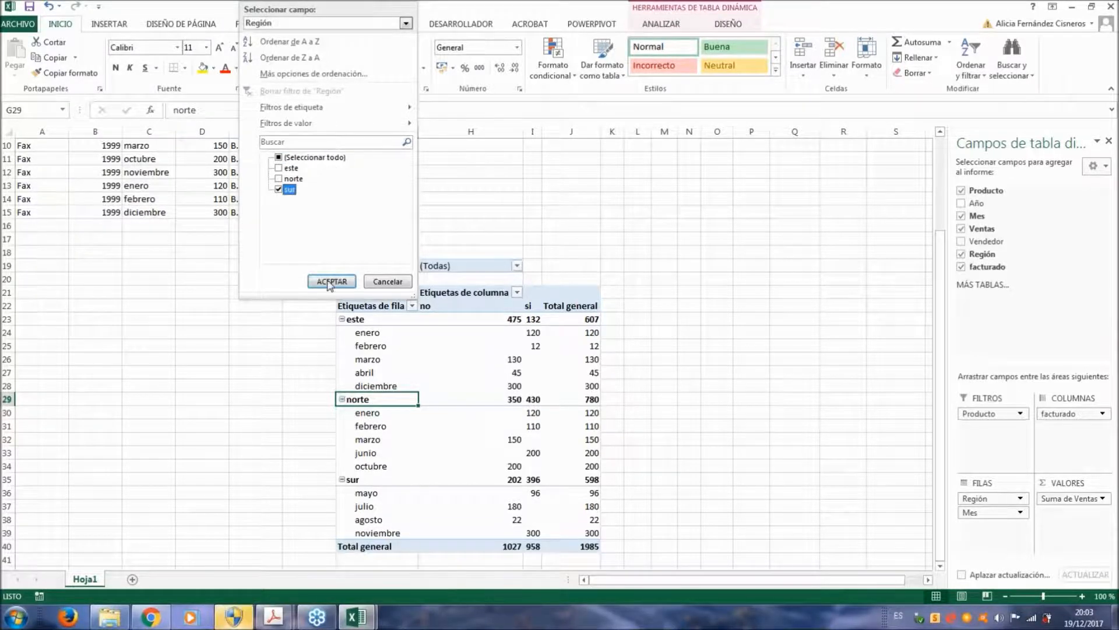
left_click(331, 282)
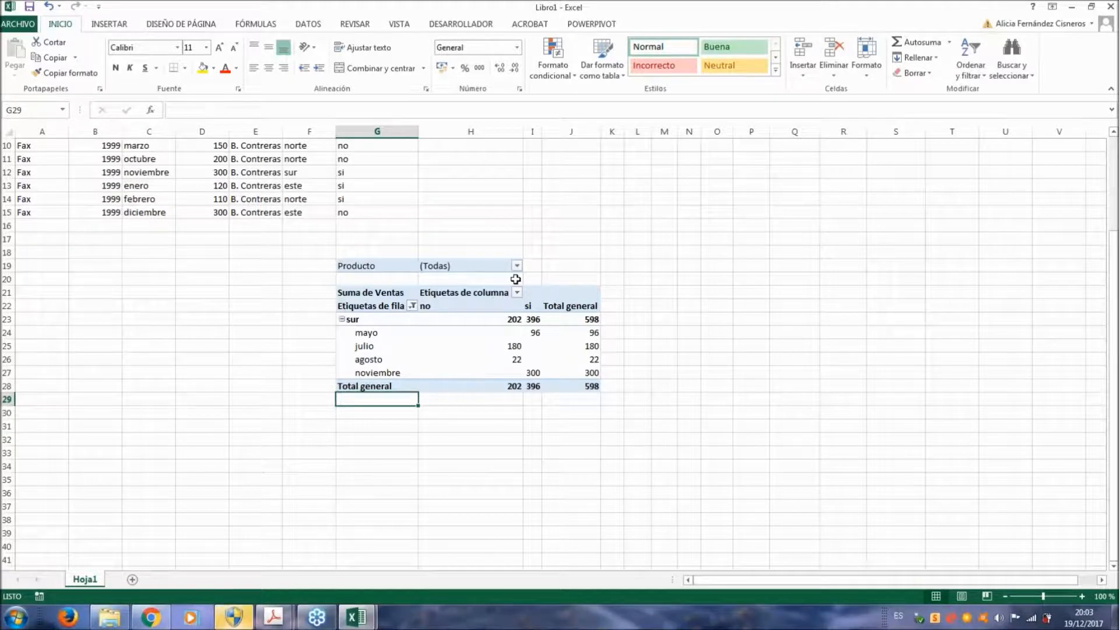
Set the pivot table's Producto filter to Impresora
left_click(517, 265)
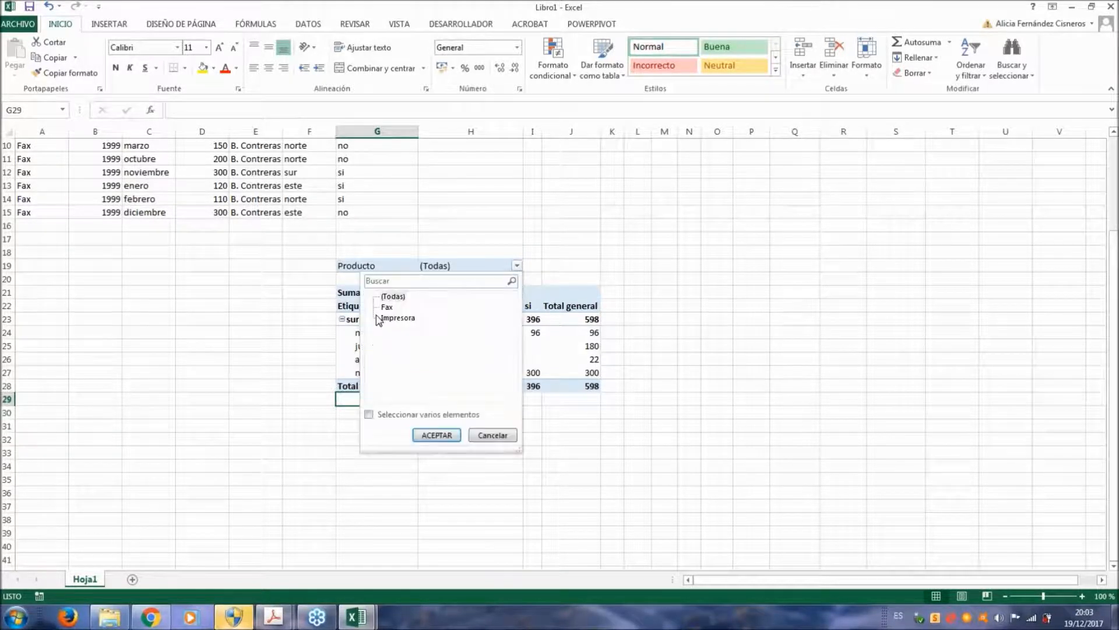
left_click(379, 318)
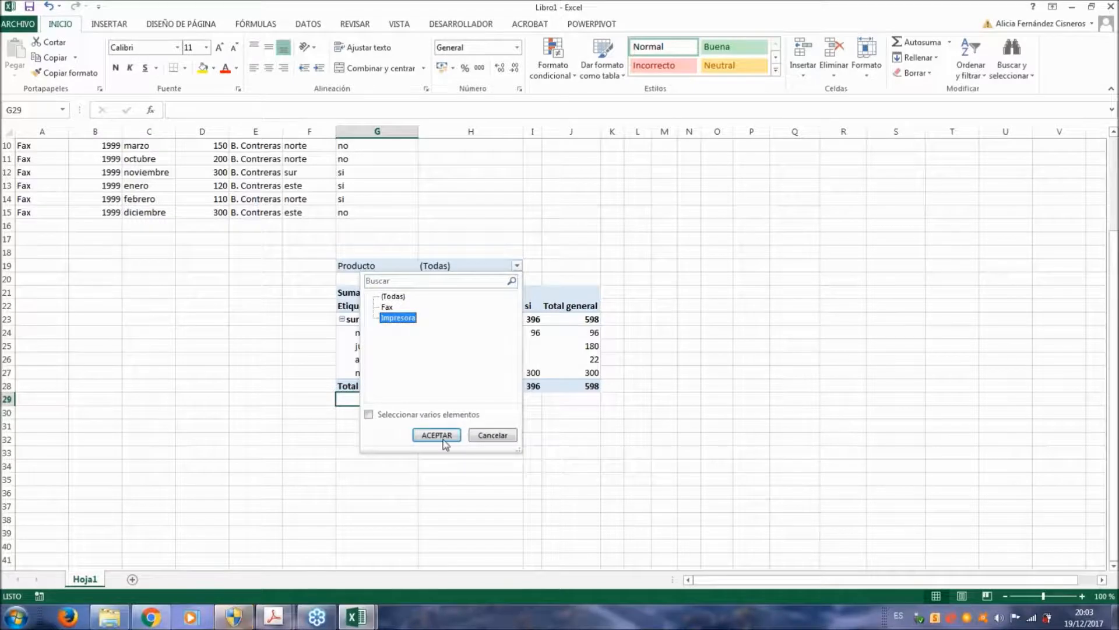
left_click(443, 439)
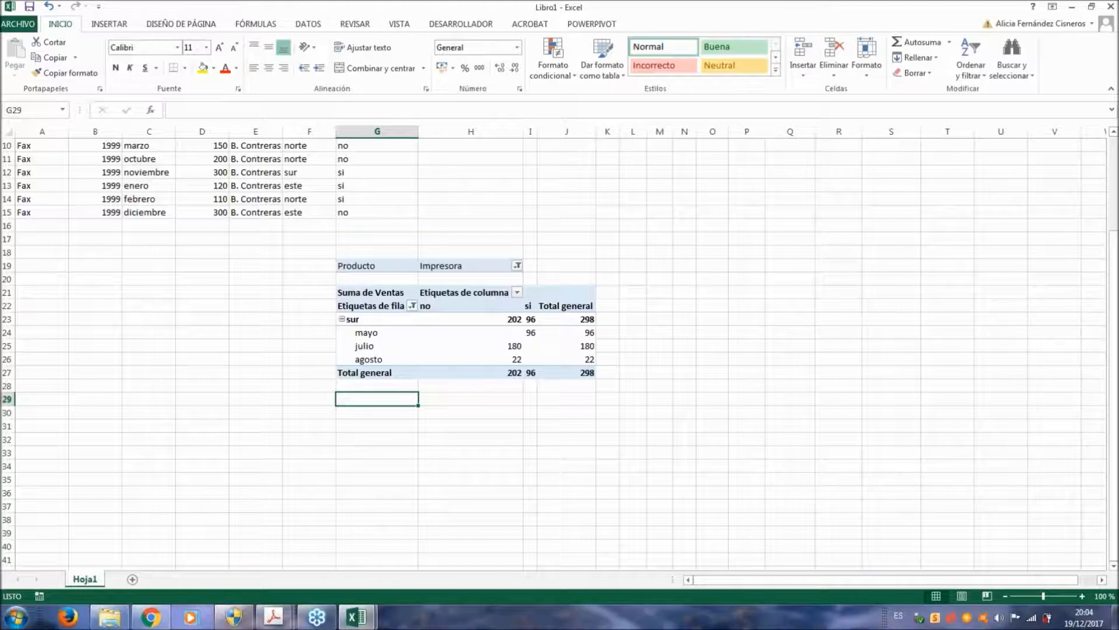
Move the facturado field from the columns area to the filters area of the pivot table and back to the columns area
left_click(441, 323)
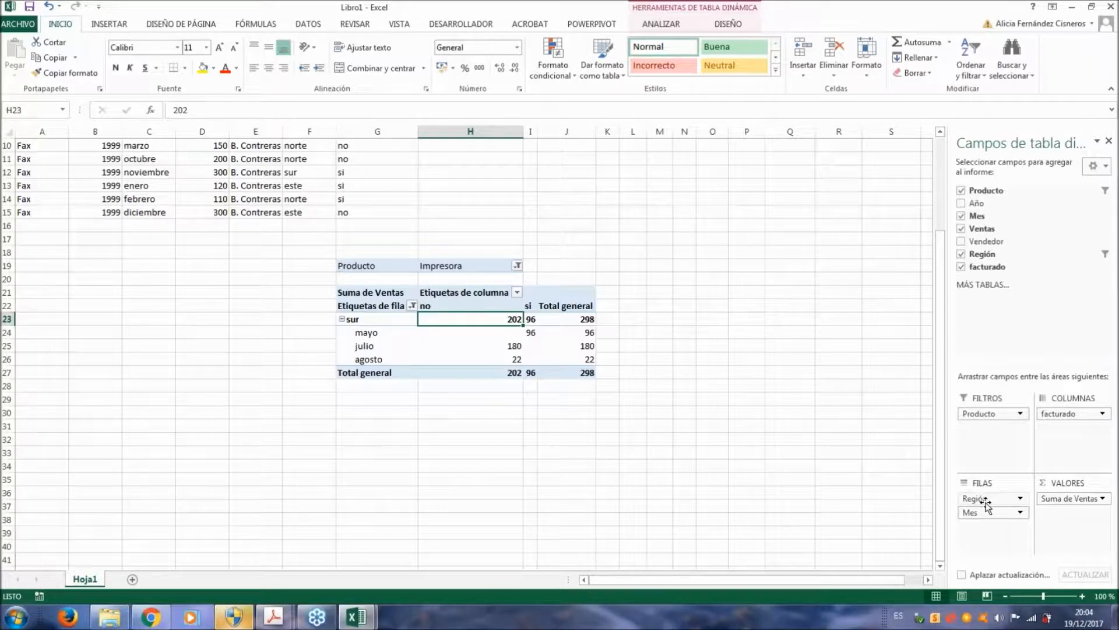
left_click_drag(985, 240, 990, 320)
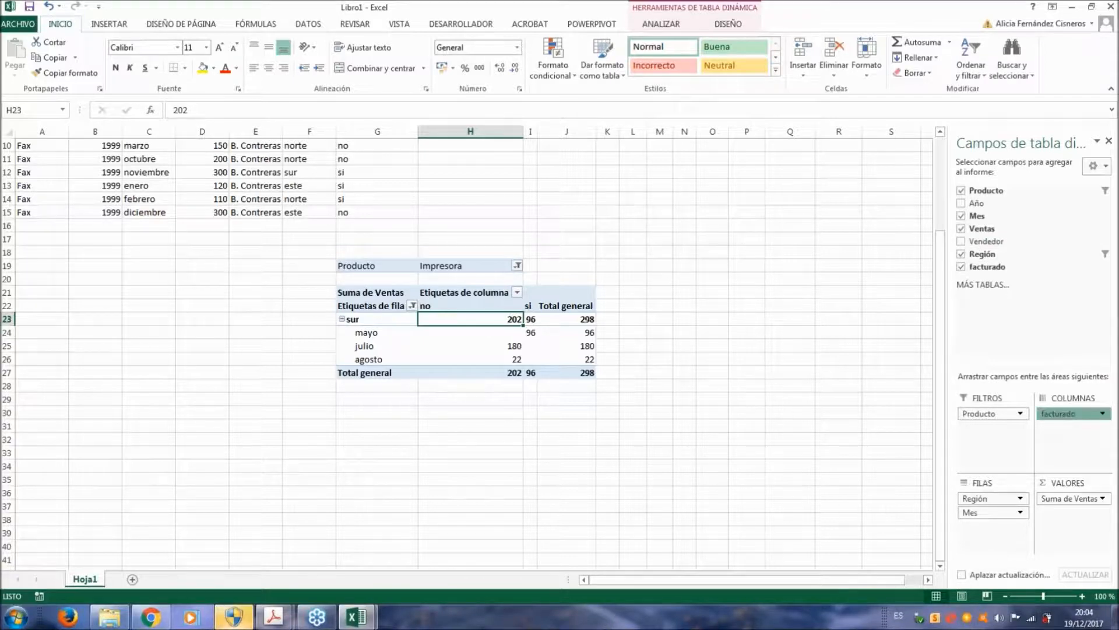
left_click_drag(1061, 413, 994, 422)
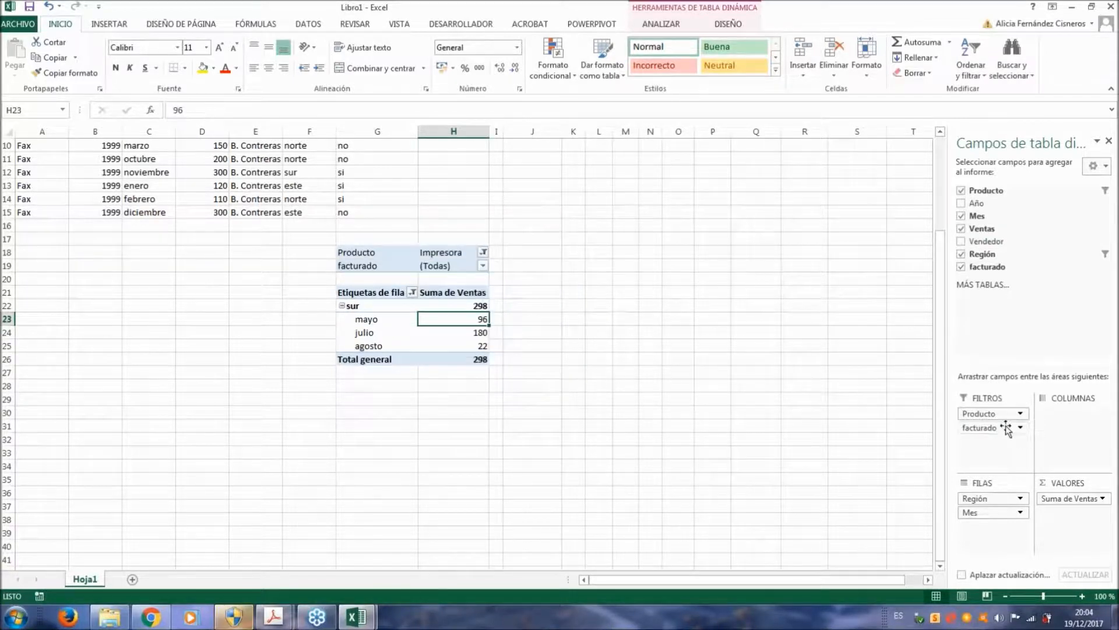
left_click_drag(1006, 429, 1073, 414)
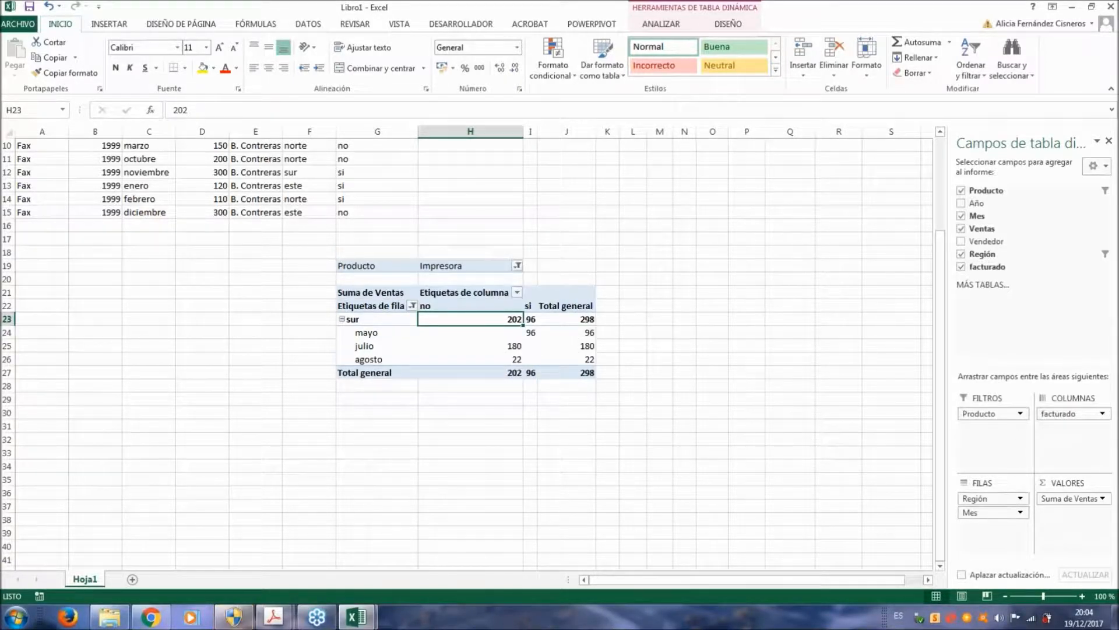
left_click(411, 305)
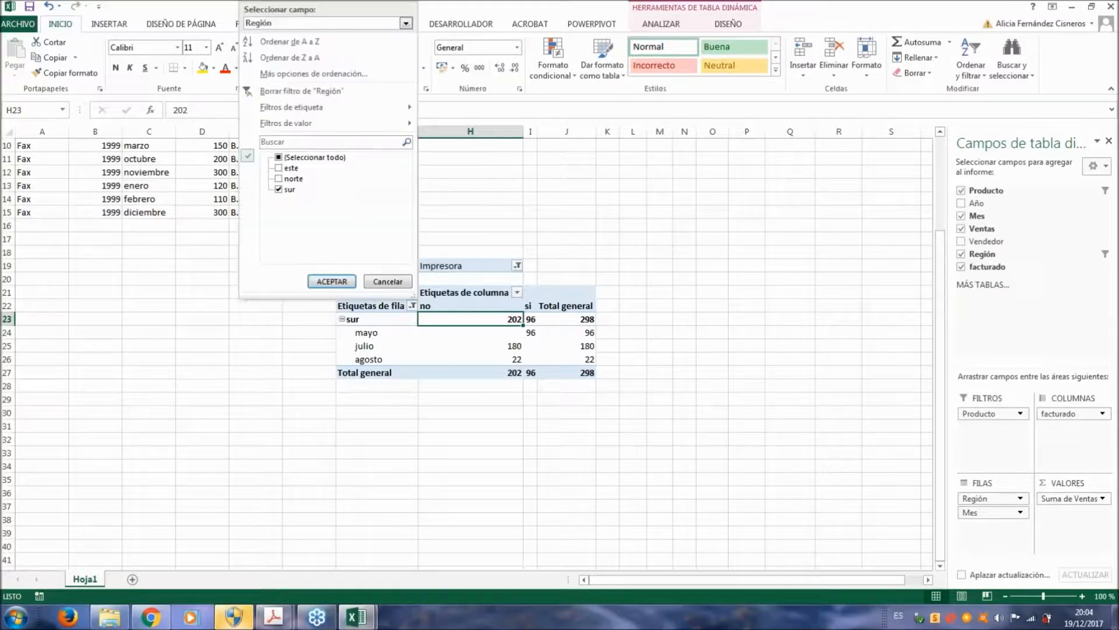
left_click(412, 305)
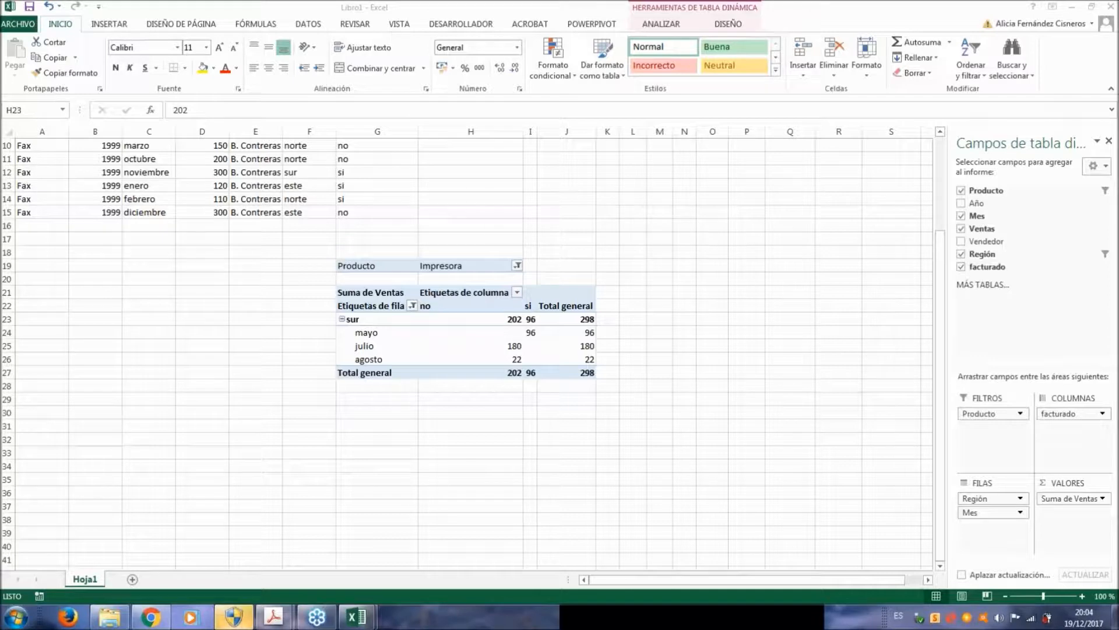
left_click(1114, 487)
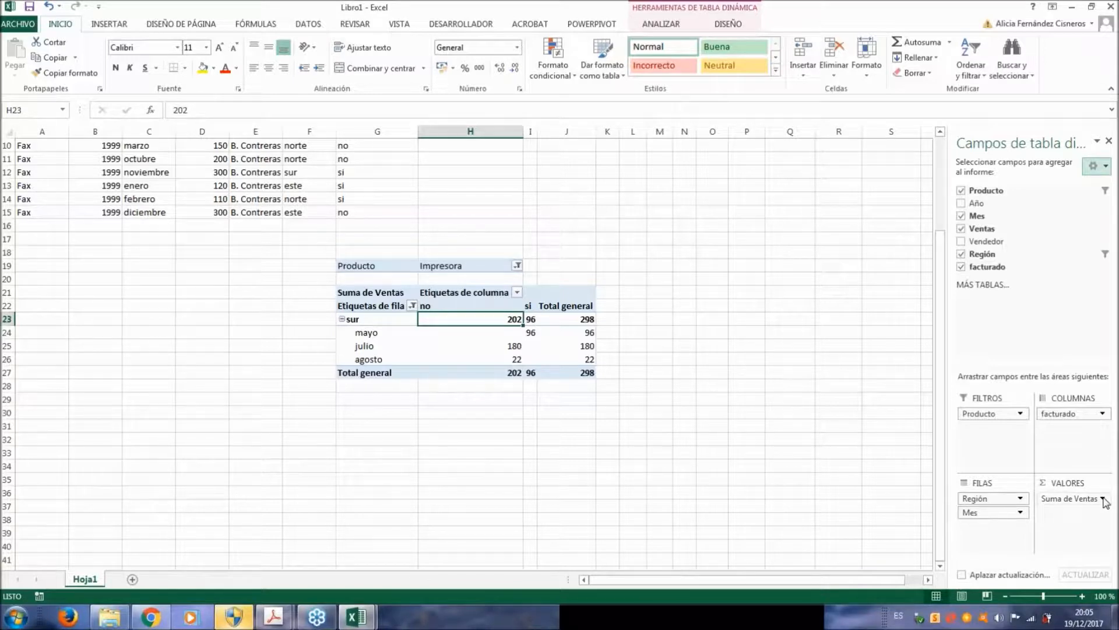
Change the calculation of the Ventas value field in the pivot table to Promedio
left_click(1103, 500)
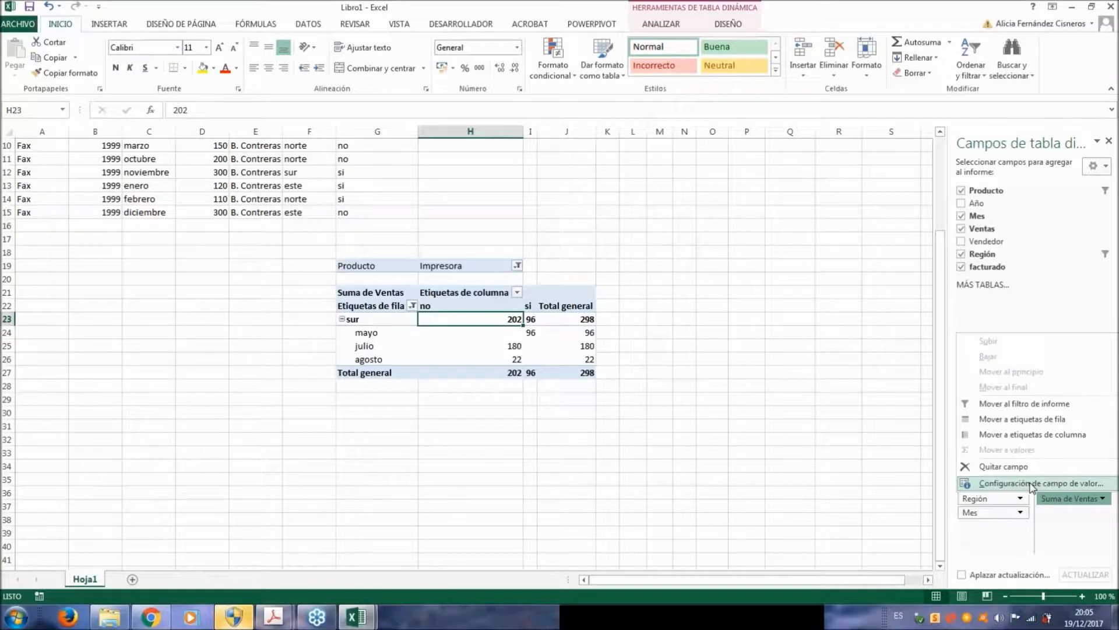
left_click(1032, 484)
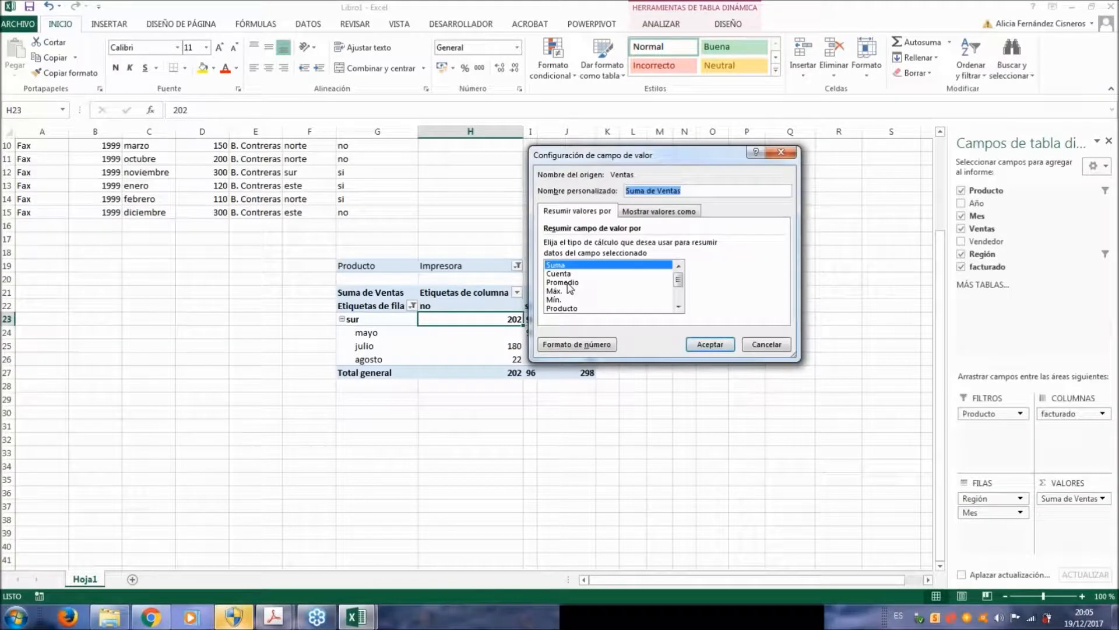
left_click(563, 283)
key("Return")
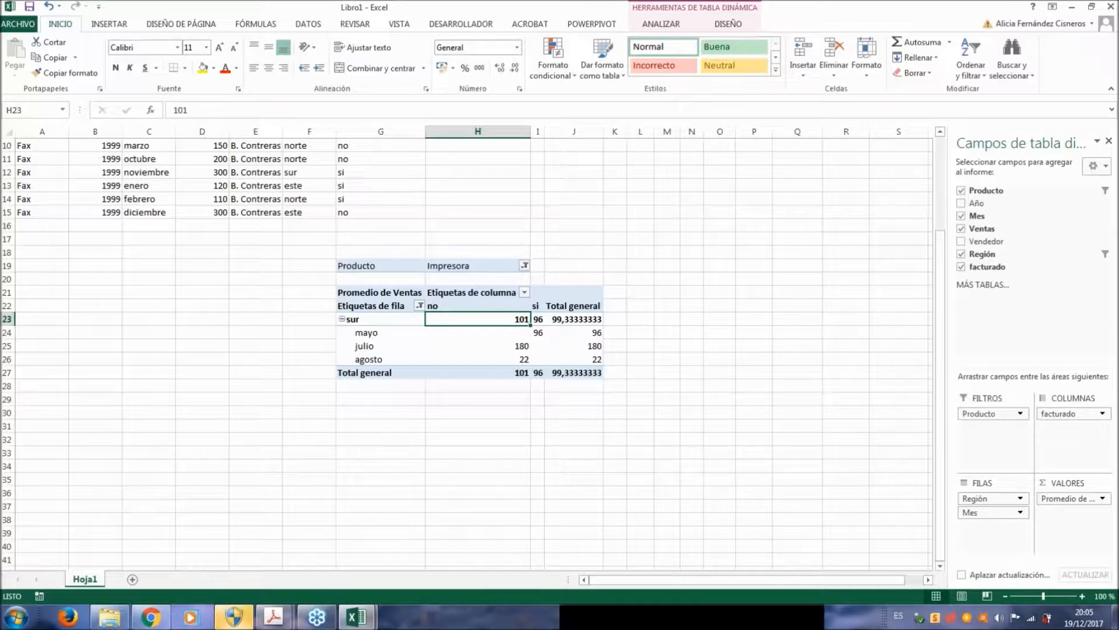
left_click(264, 196)
scroll(264, 196, "up", 3)
left_click(256, 169)
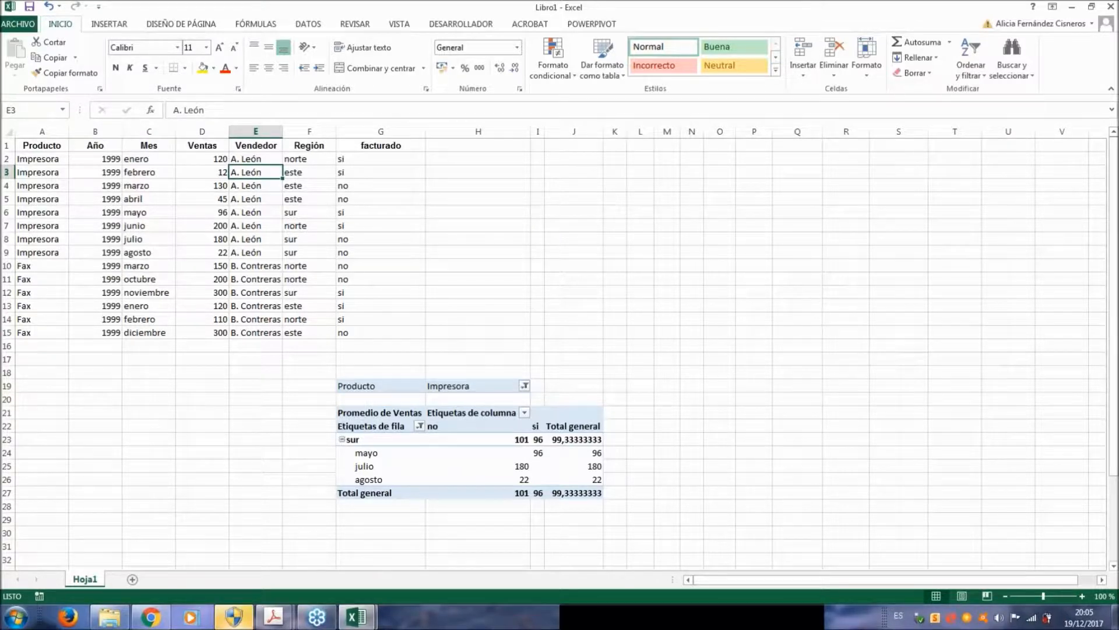
Check the pivot table's data source range and leave the source settings without making changes
left_click(478, 439)
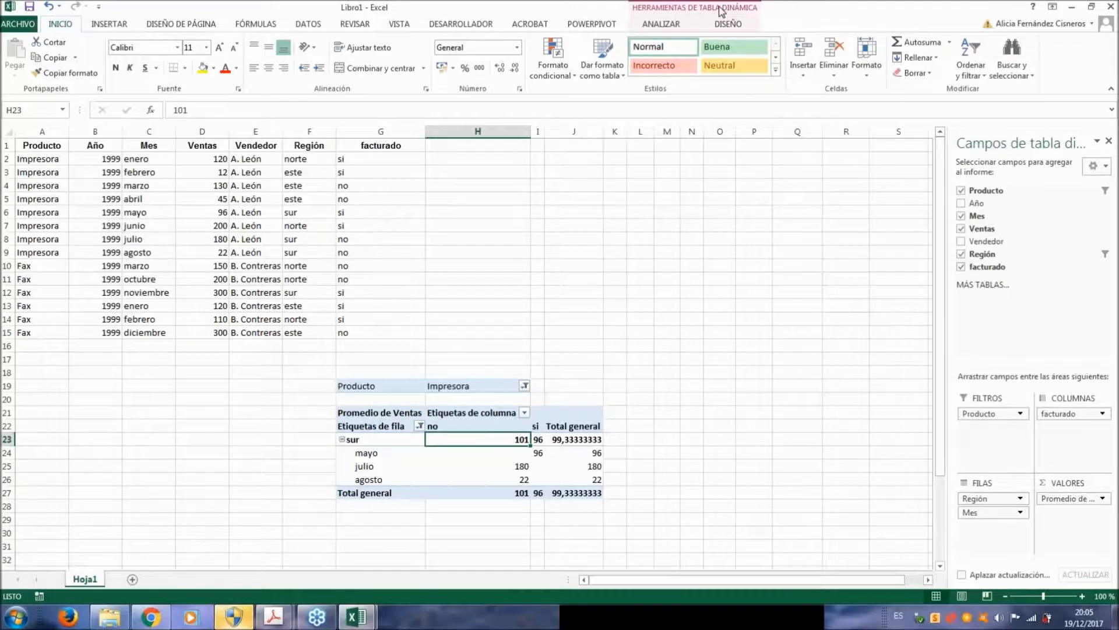
left_click(658, 24)
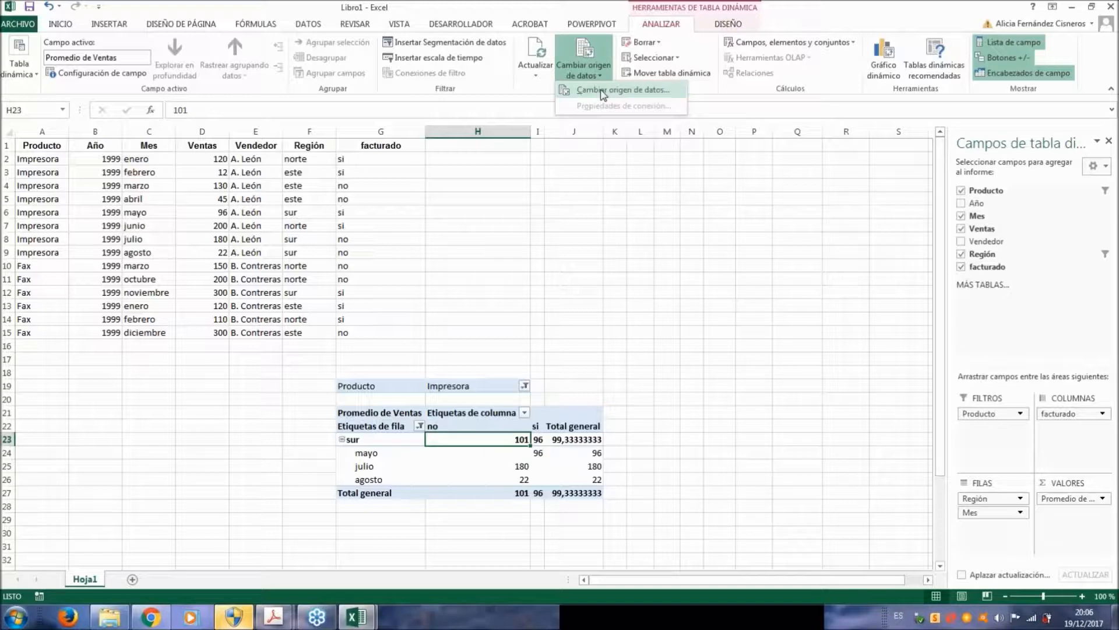
left_click(603, 91)
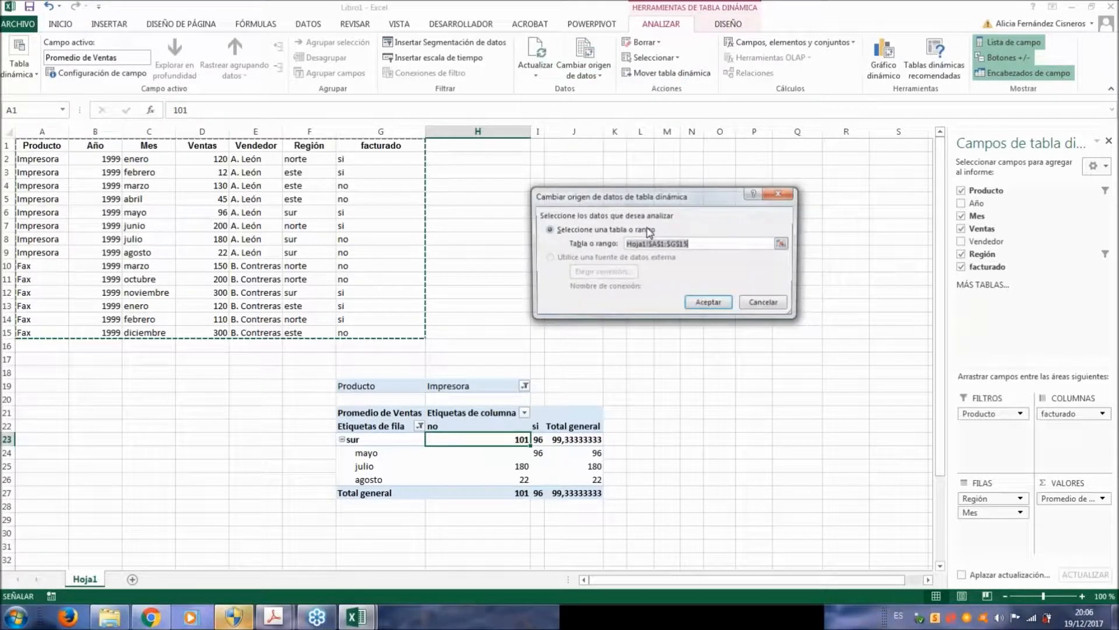
left_click(781, 193)
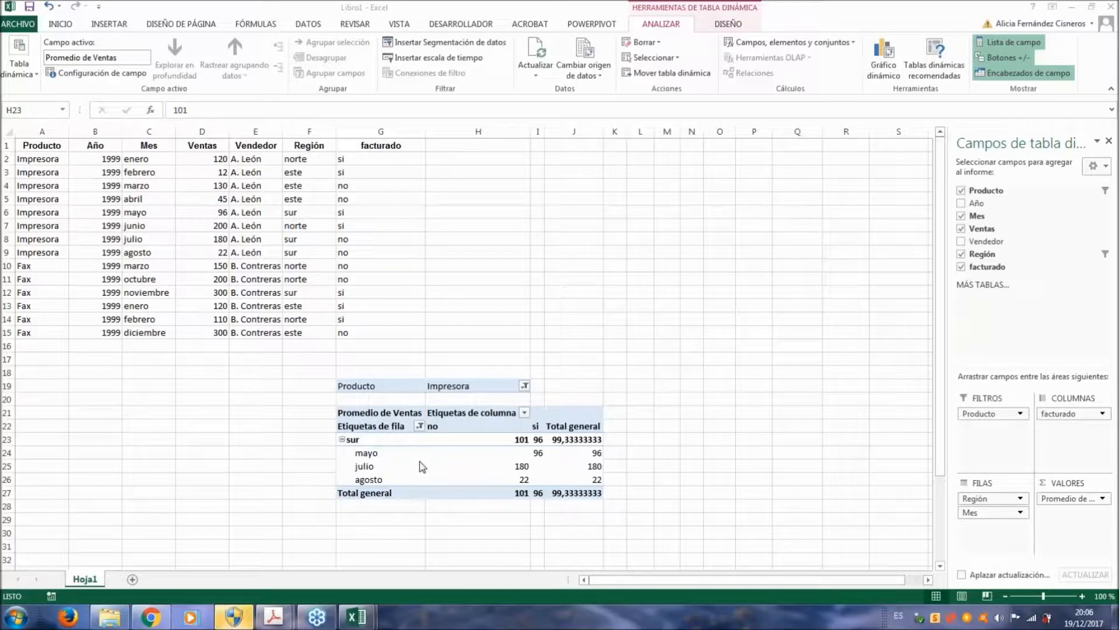
Insert a Columna agrupada pivot chart from the pivot table and place it just above the table
left_click(373, 454)
left_click(374, 454)
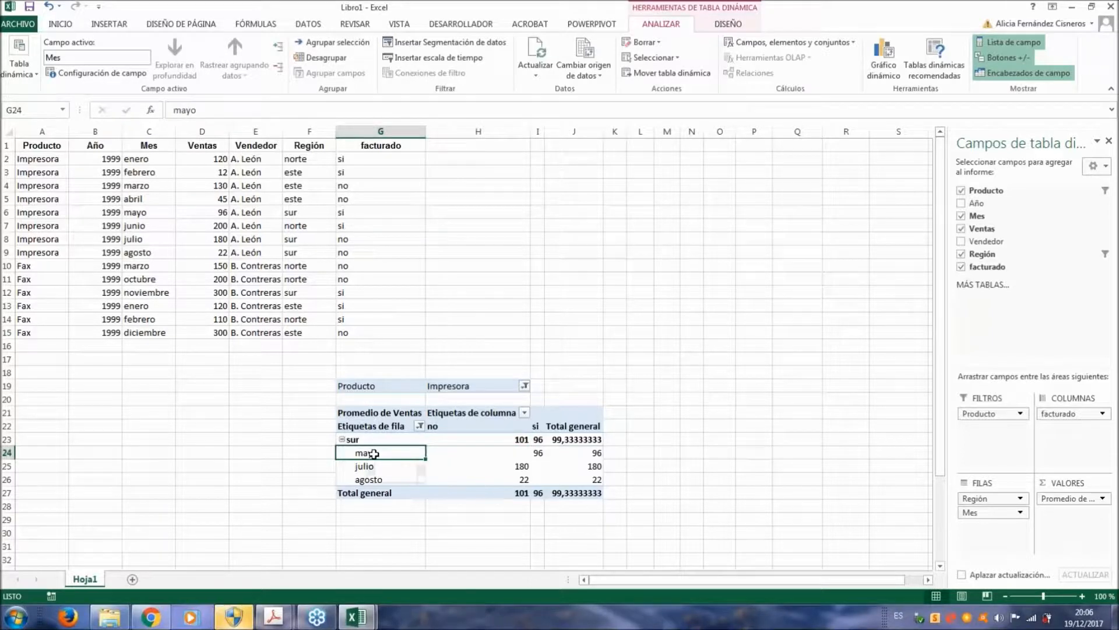
left_click(107, 25)
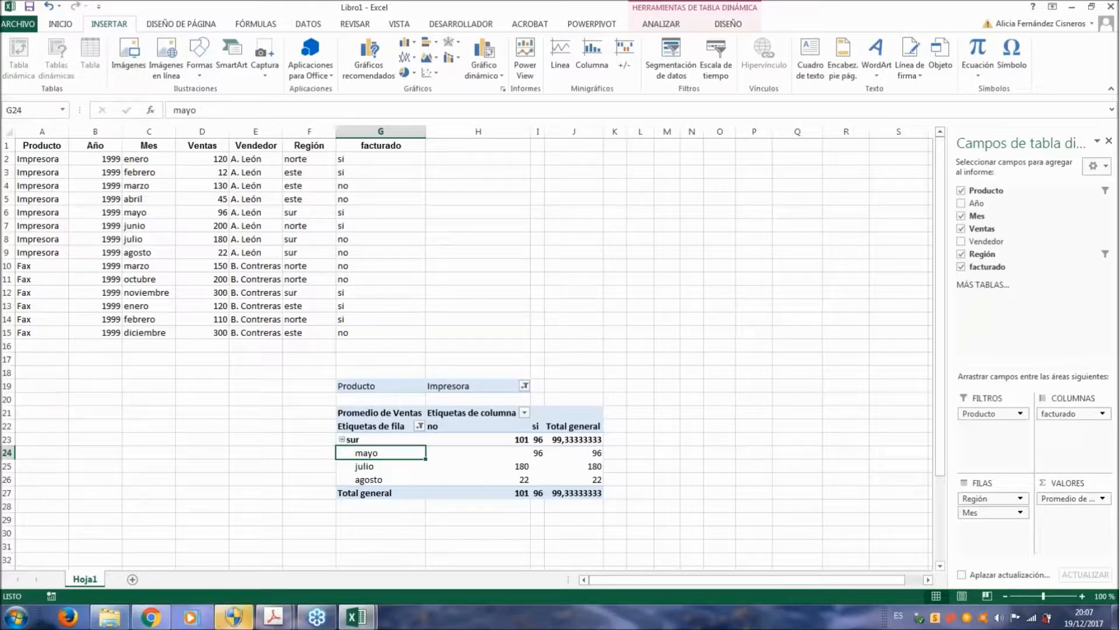
left_click(500, 95)
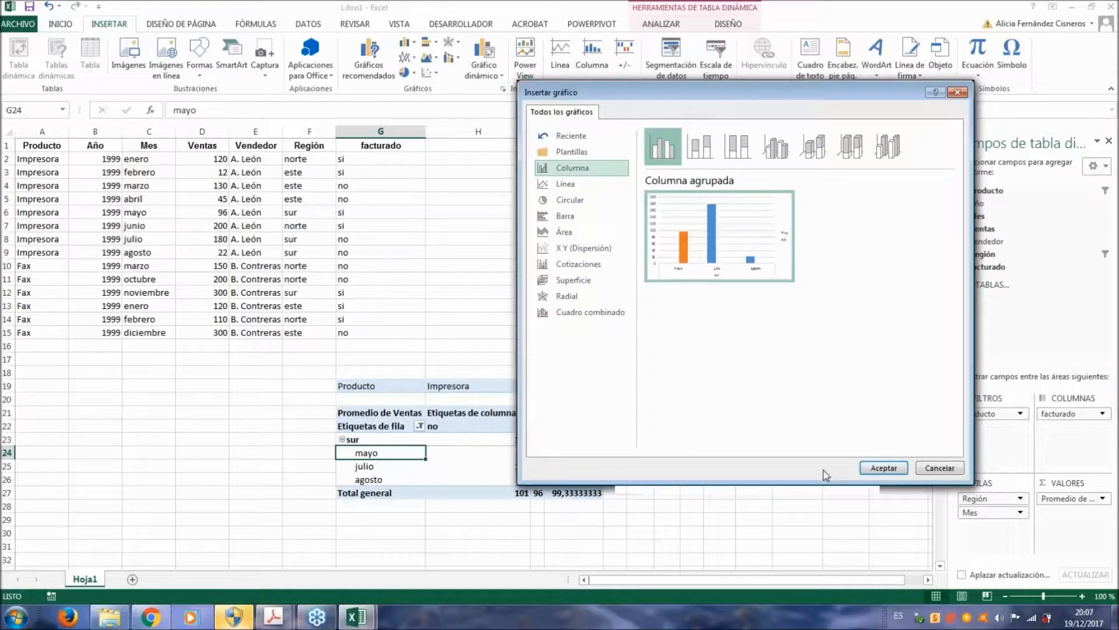
left_click(884, 468)
mouse_move(438, 299)
left_mouse_down()
mouse_move(550, 175)
mouse_move(564, 141)
left_mouse_up()
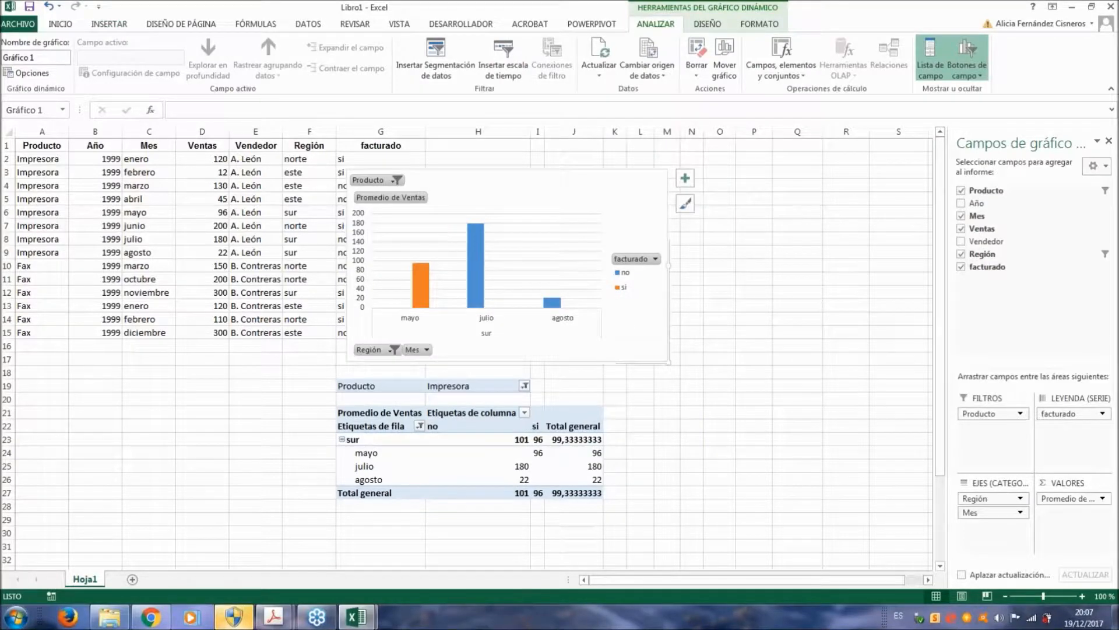
Change the Producto filter on the pivot chart to Fax
left_click(398, 180)
left_click(259, 216)
left_click(311, 344)
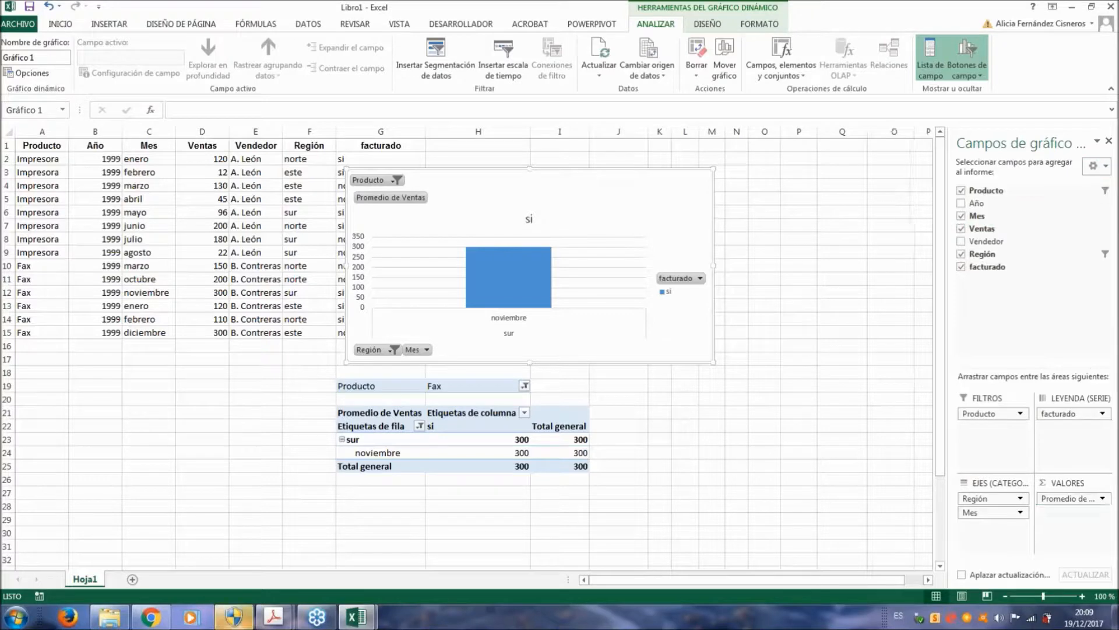
Add the Ventas field to the values area as a second value, Suma de Ventas, alongside the average
left_click_drag(983, 228, 1074, 514)
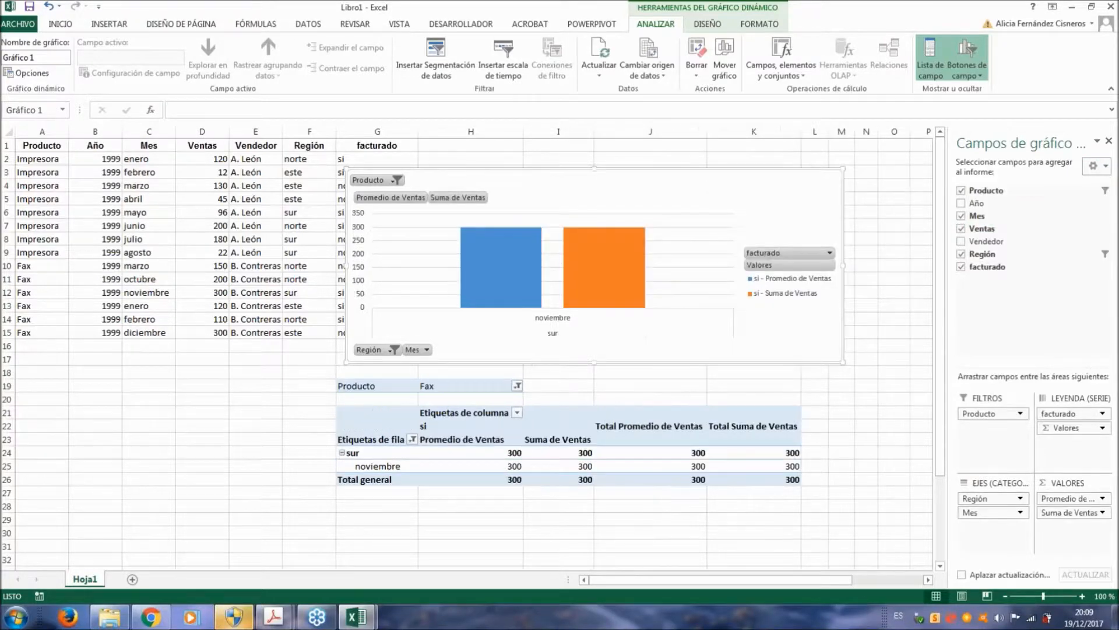